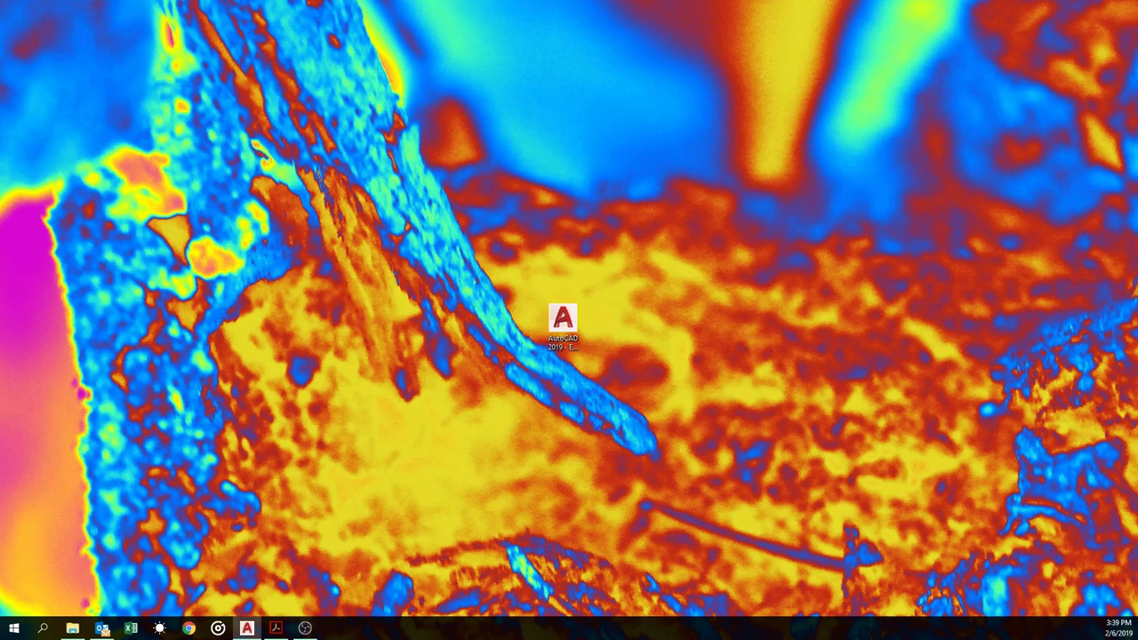
Bring up the assignment 06 drawing in AutoCAD and show the assignment 6 modify pt 1 PDF beside it in Acrobat.
left_click(246, 628)
left_click_drag(377, 16, 737, 16)
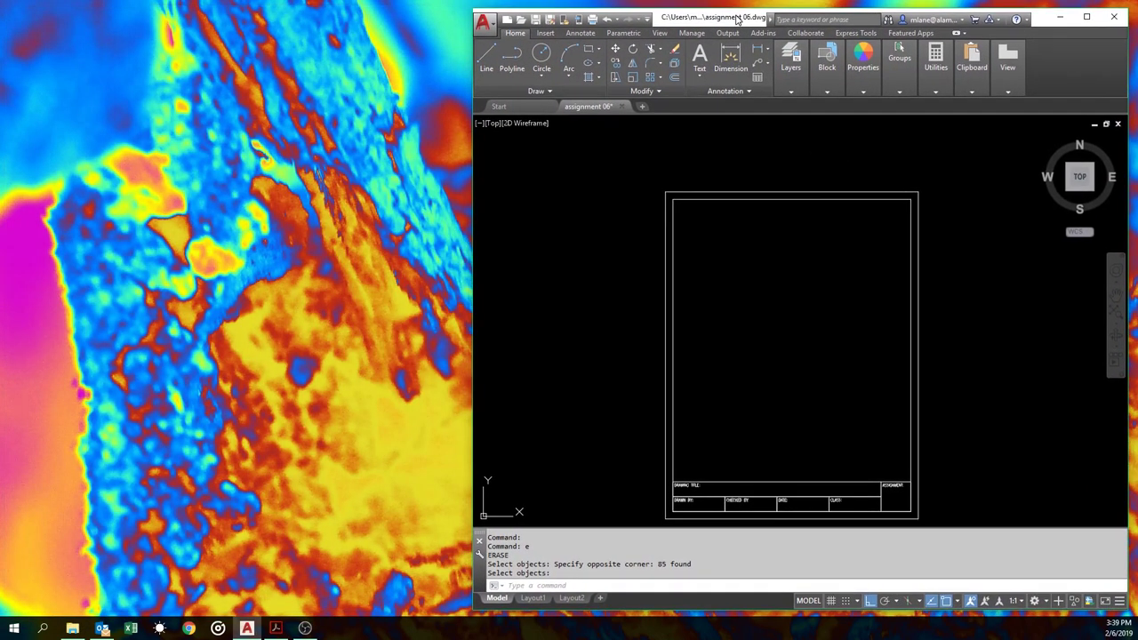
left_click(276, 627)
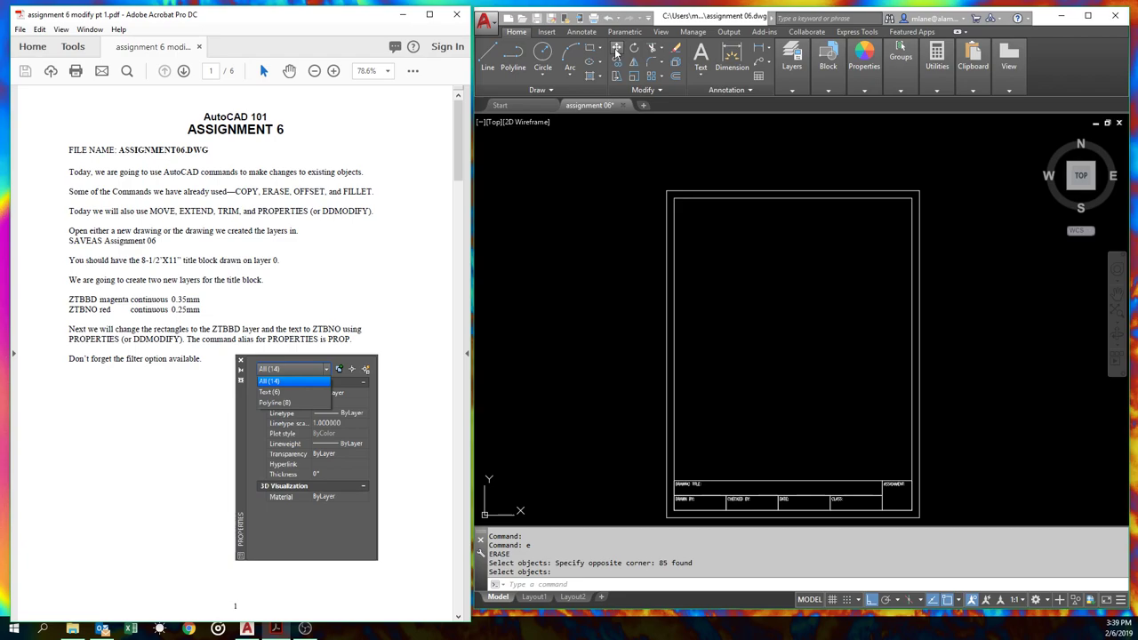
left_click(662, 49)
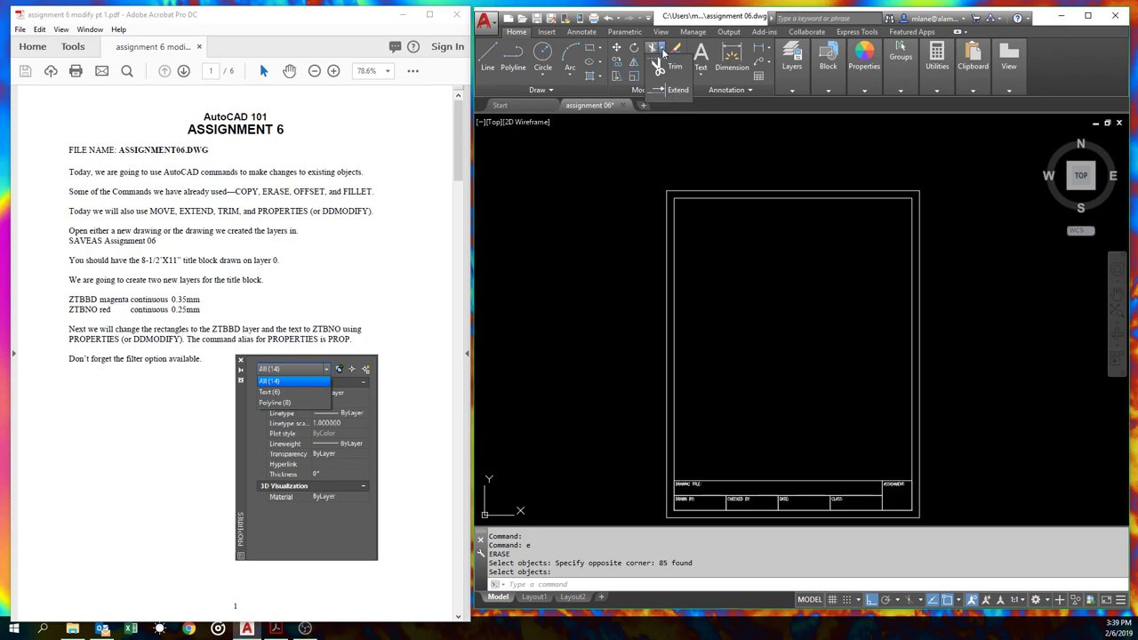
left_click(662, 51)
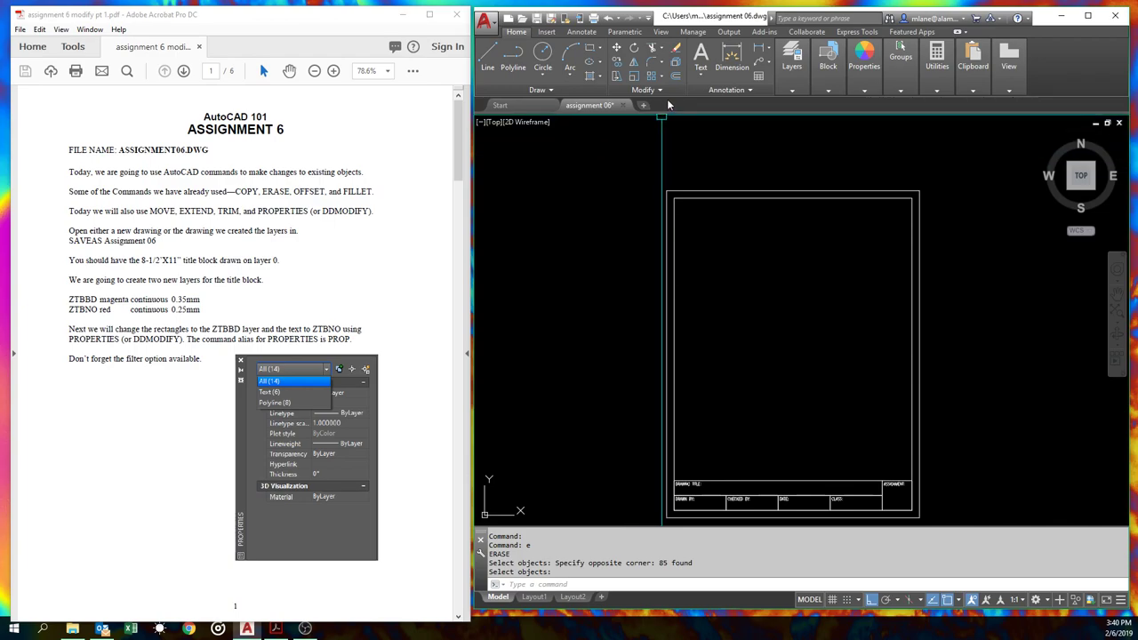
left_click(668, 93)
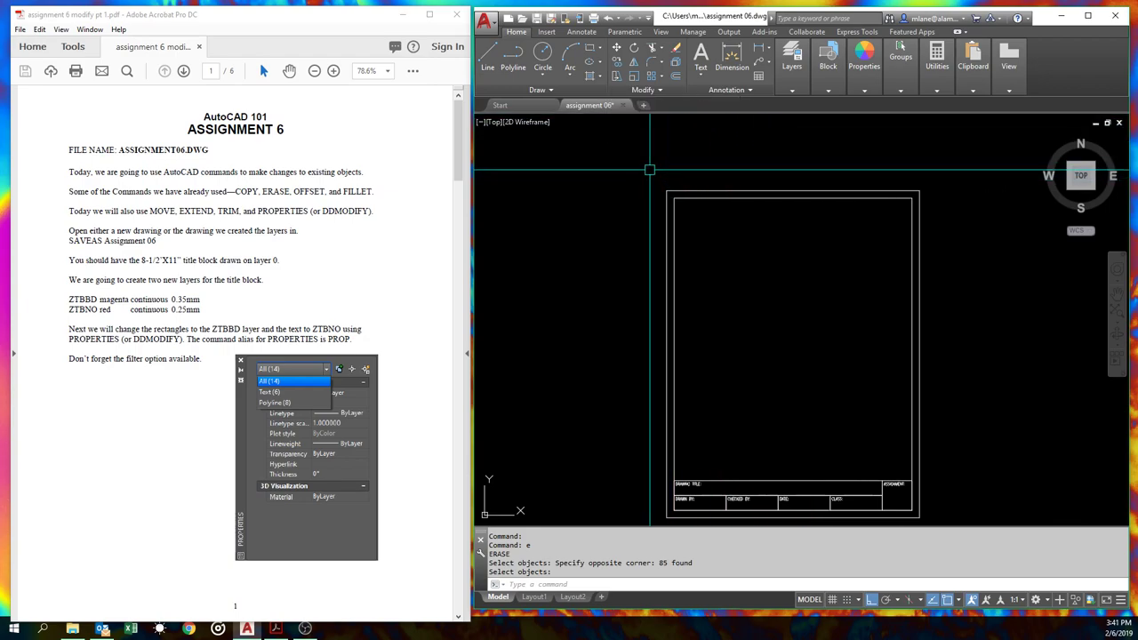
mouse_move(669, 180)
middle_mouse_down()
mouse_move(553, 137)
mouse_move(540, 143)
middle_mouse_up()
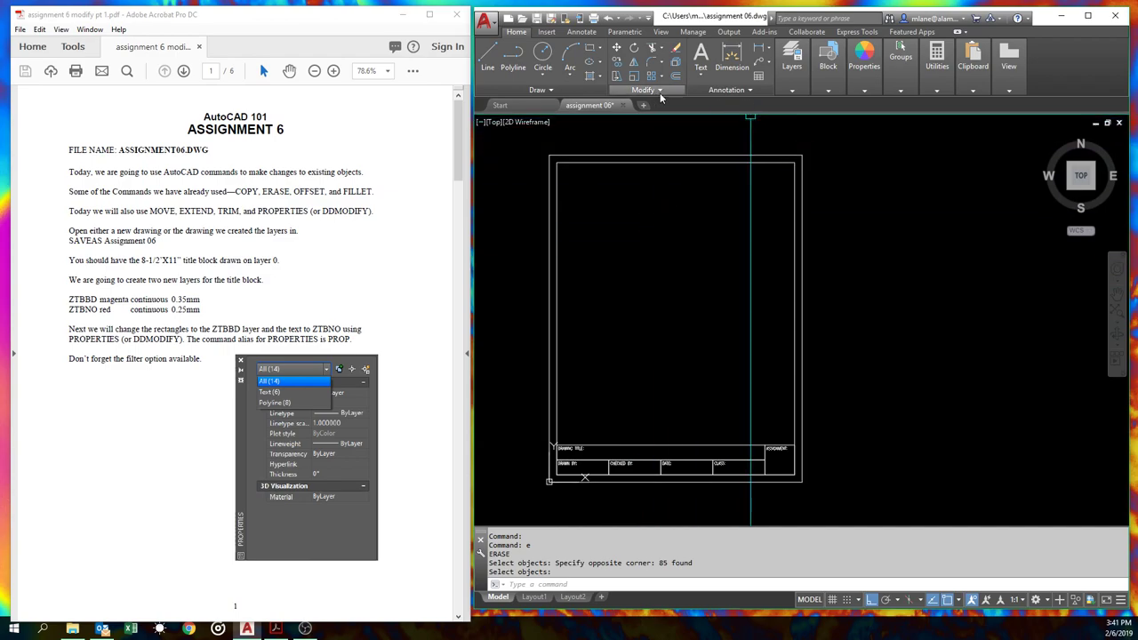
Check which layers already exist in the drawing against the two title block layers the assignment requires.
left_click(791, 62)
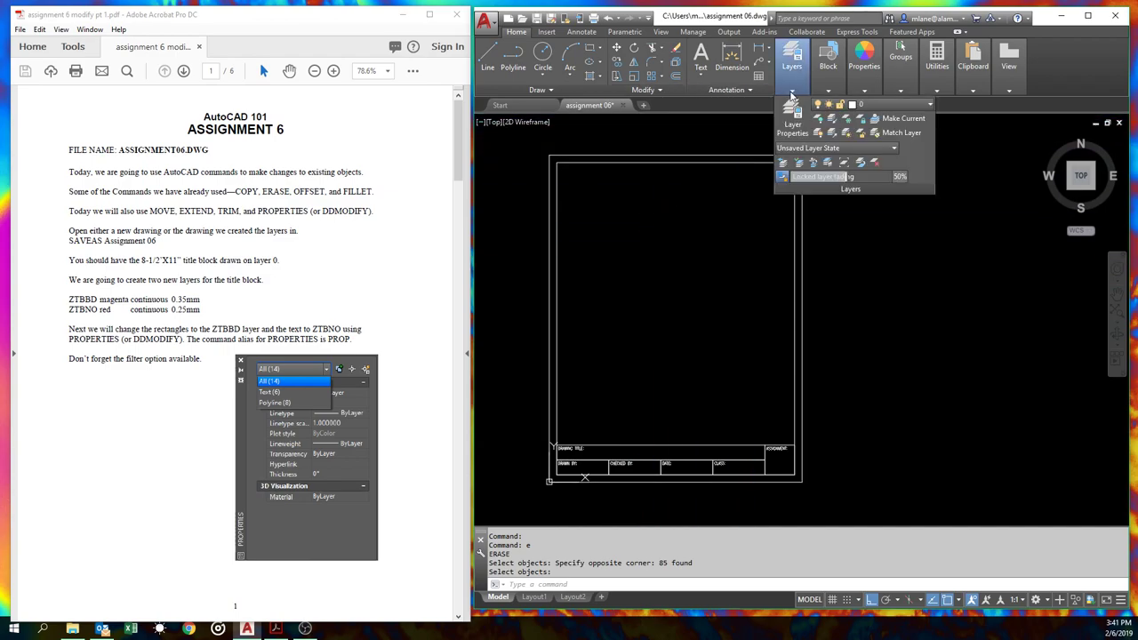
left_click(928, 107)
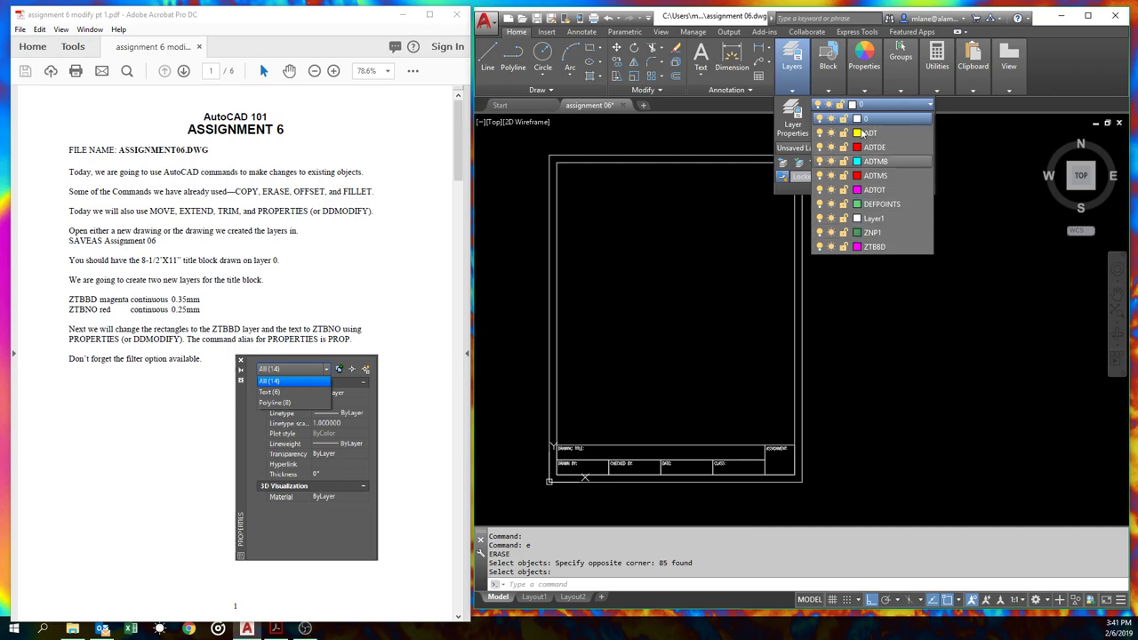
left_click(823, 276)
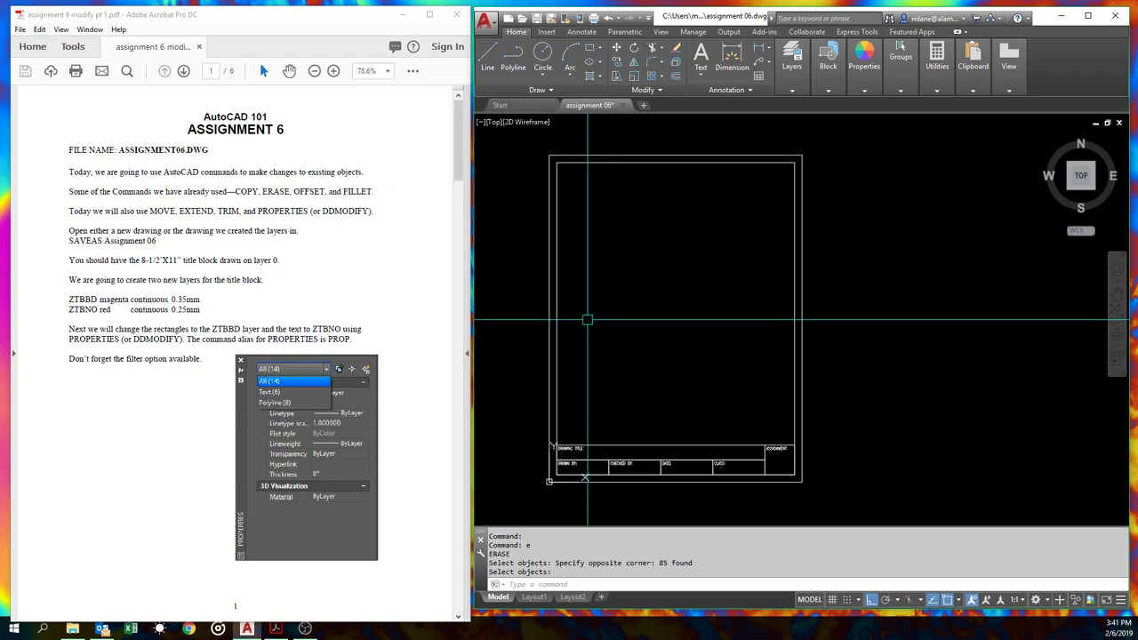
left_click(798, 96)
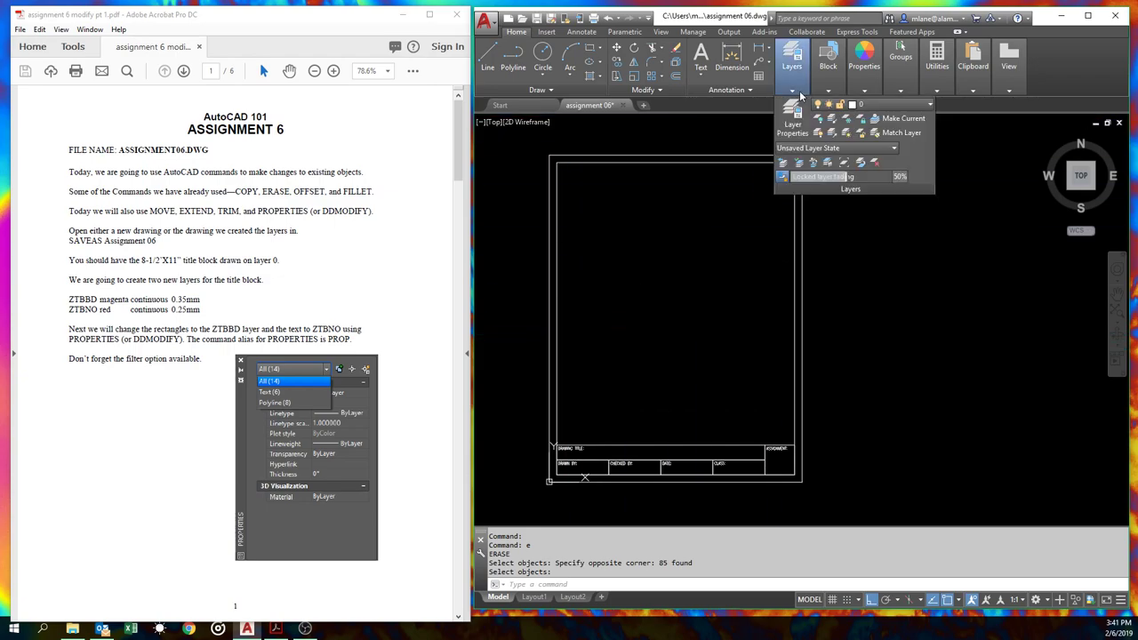
left_click(930, 104)
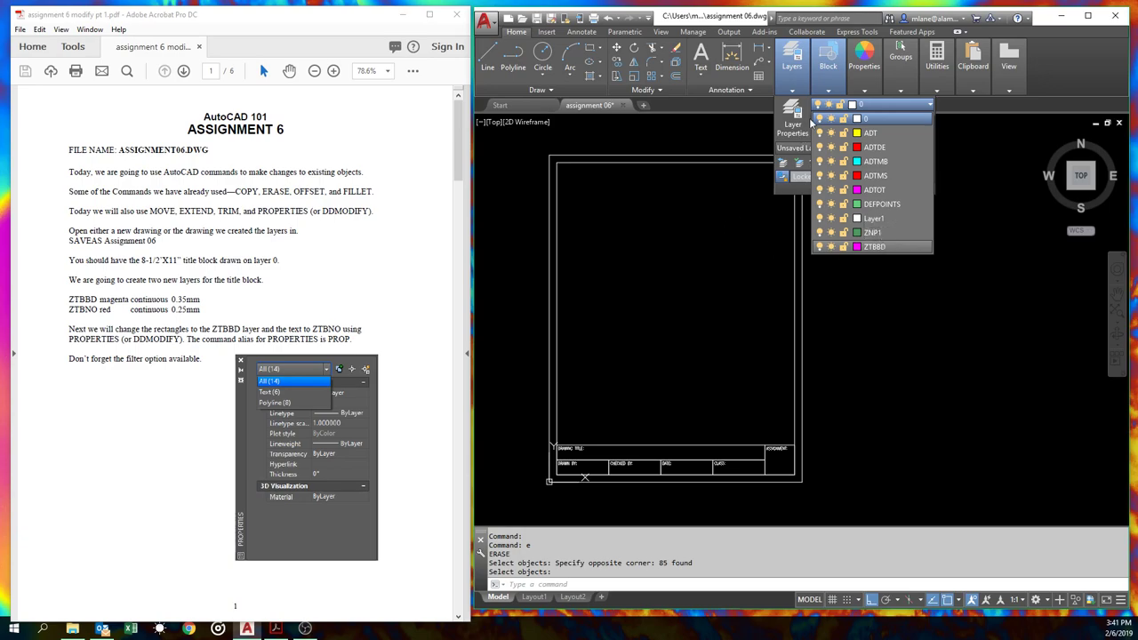
left_click(747, 128)
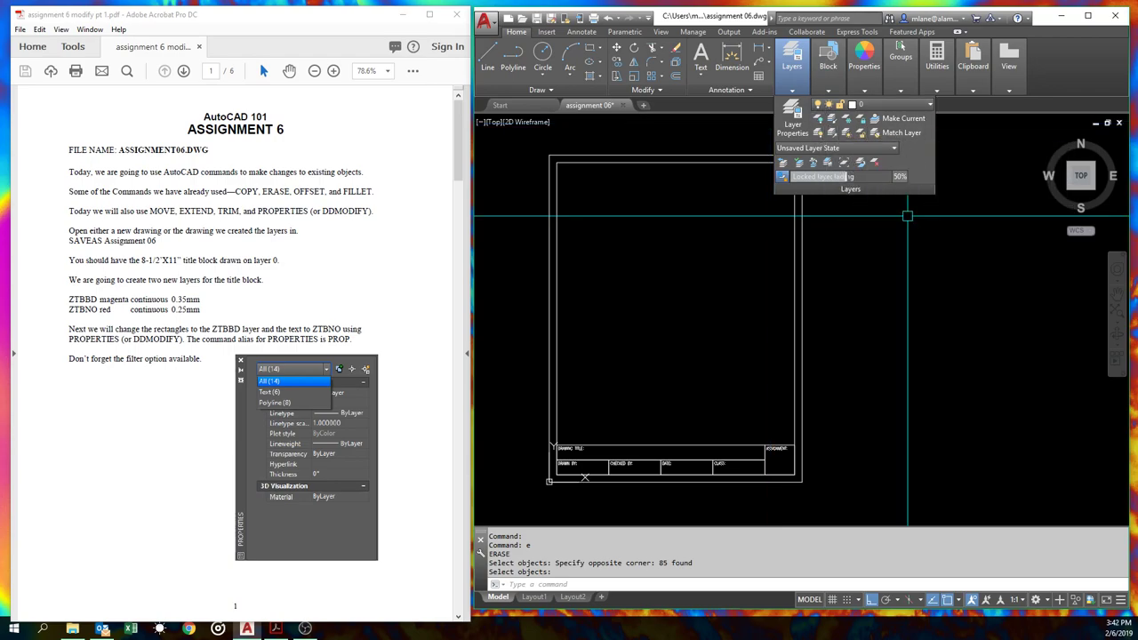
mouse_move(795, 95)
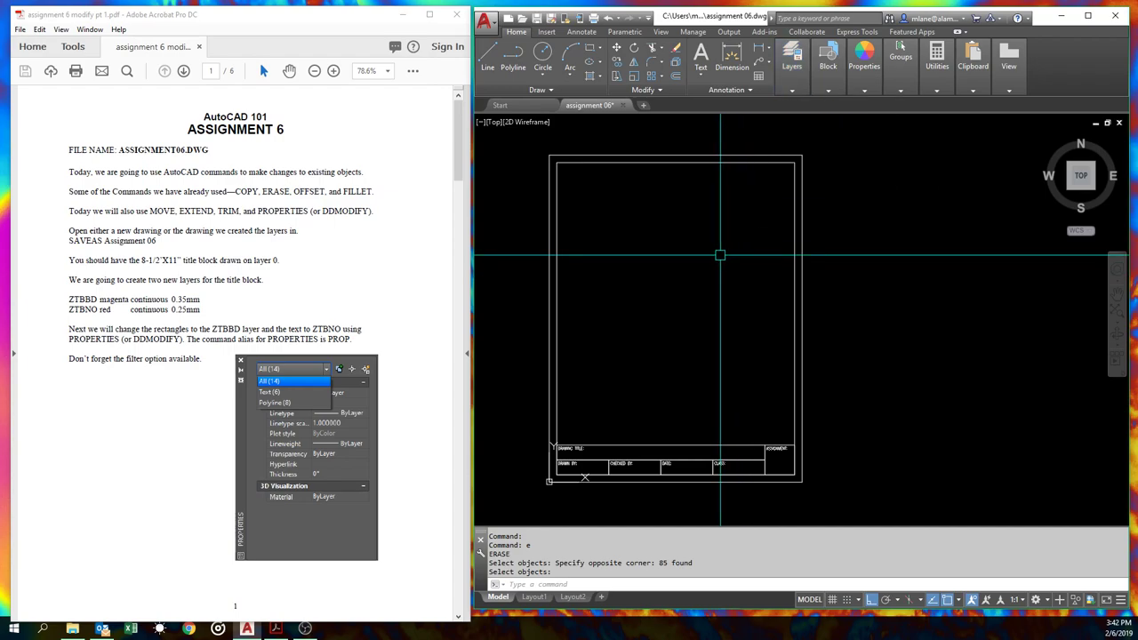
Create a new layer named ZTBNO with the -LAYER command.
key("Escape")
key("Escape")
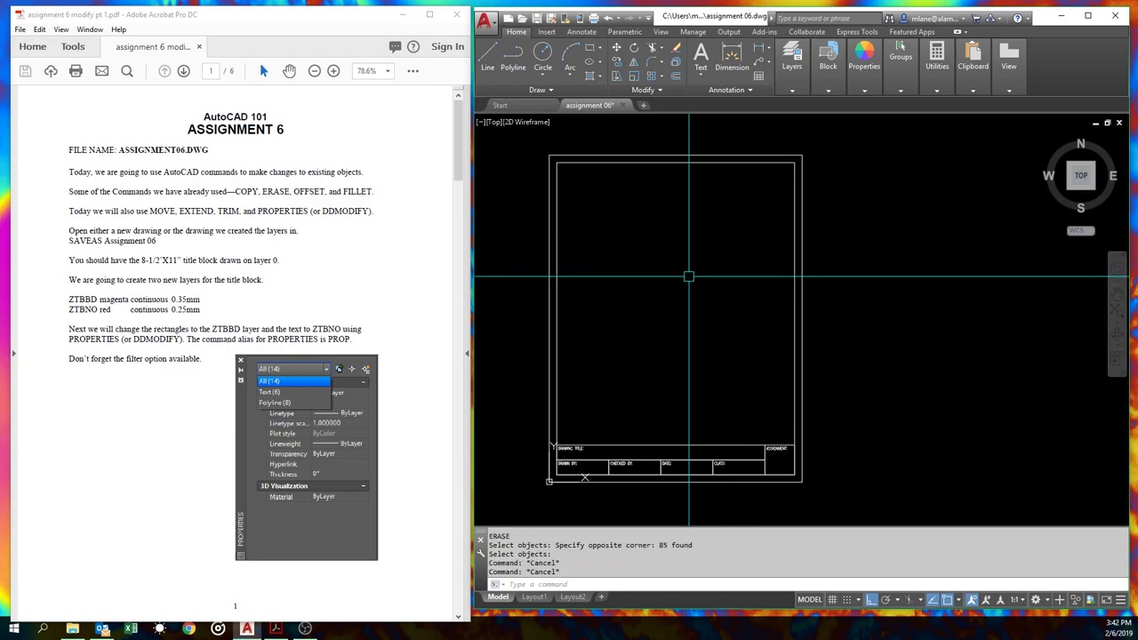
right_click(688, 278)
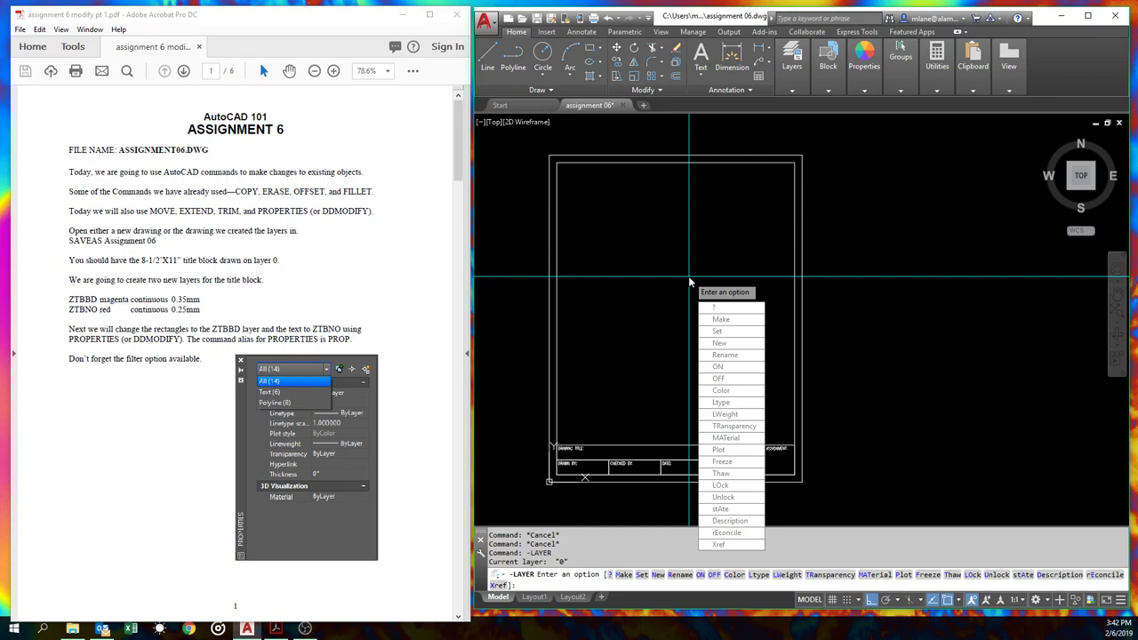
type("n")
key("Return")
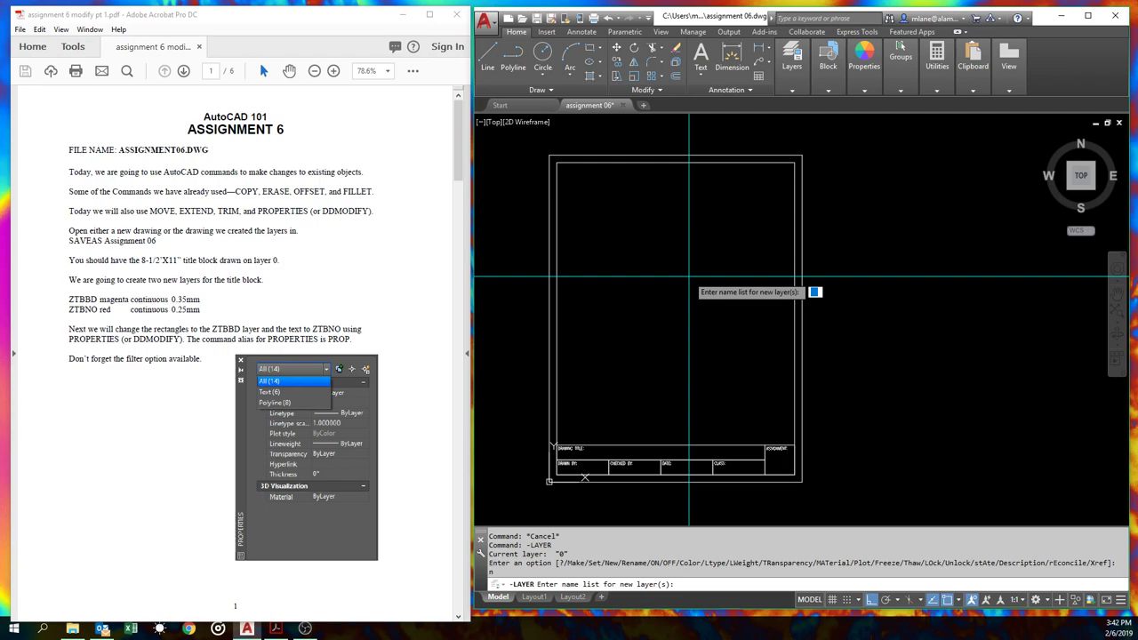
type("ZTBNO")
key("Return")
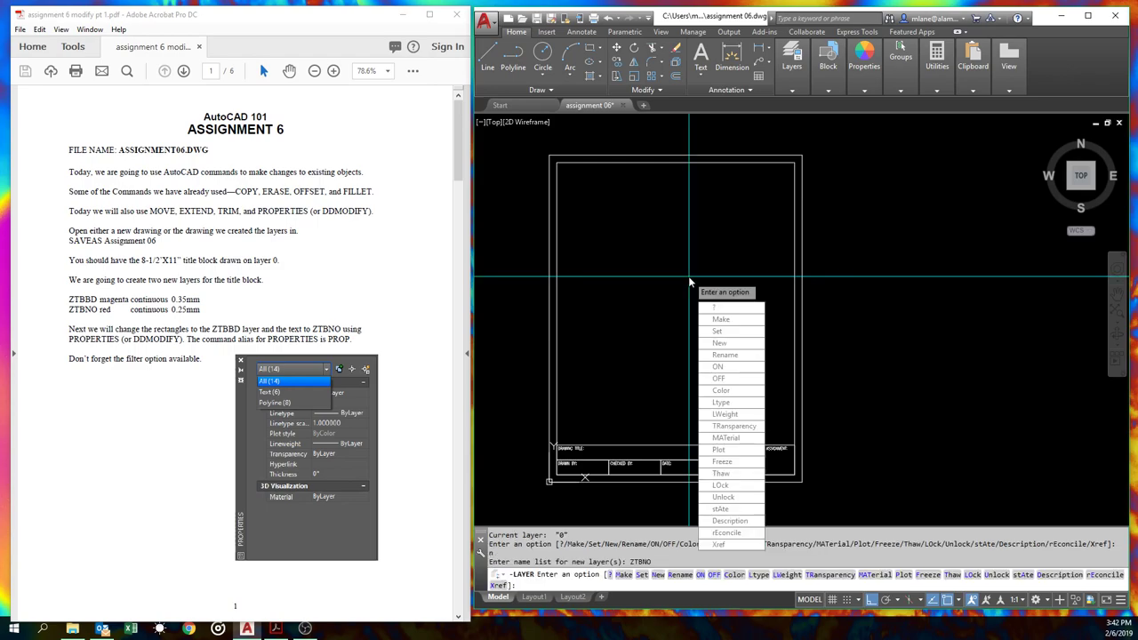
Assign color 1 (red) to the ZTBNO layer within the running -LAYER command.
type("c")
key("Return")
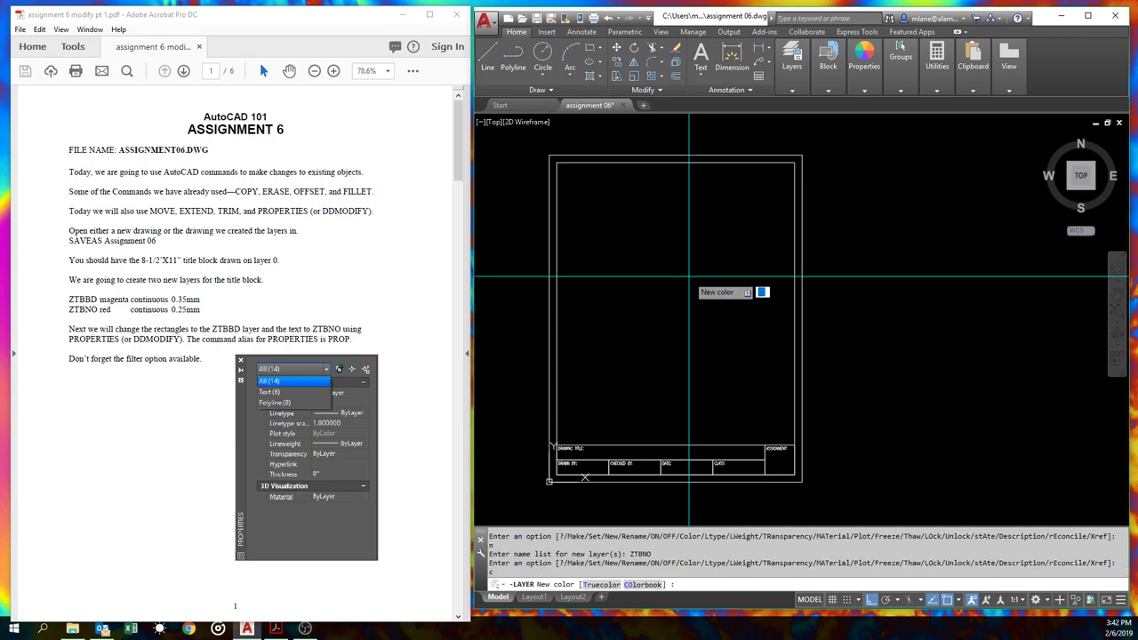
type("1")
key("Return")
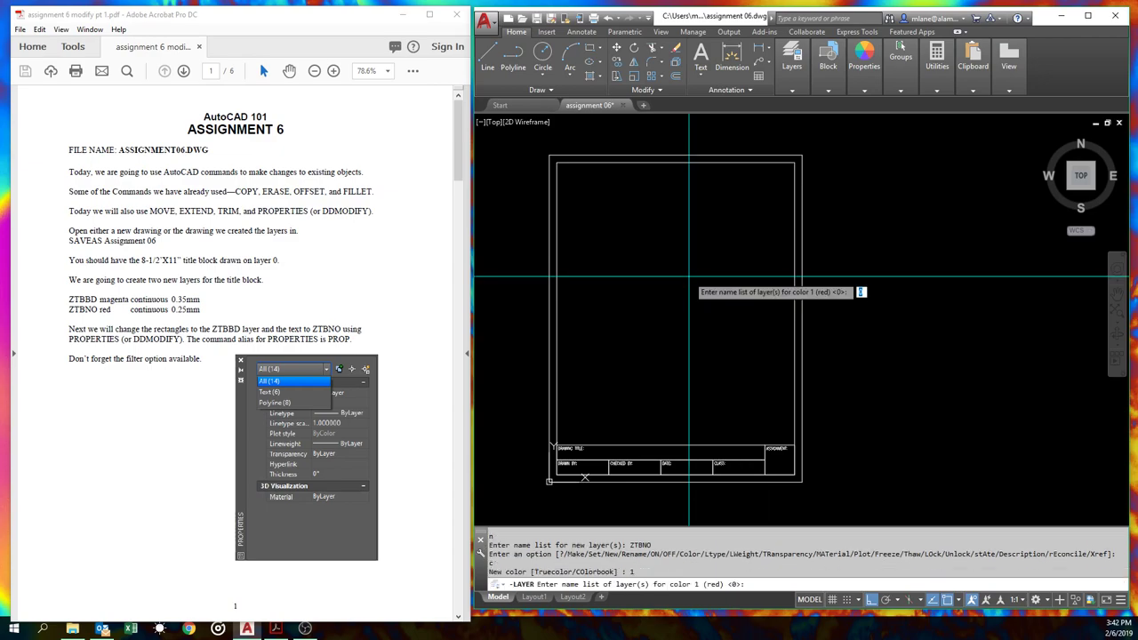
type("ZTBBNO")
key("BackSpace")
key("BackSpace")
key("BackSpace")
type("NO")
key("Return")
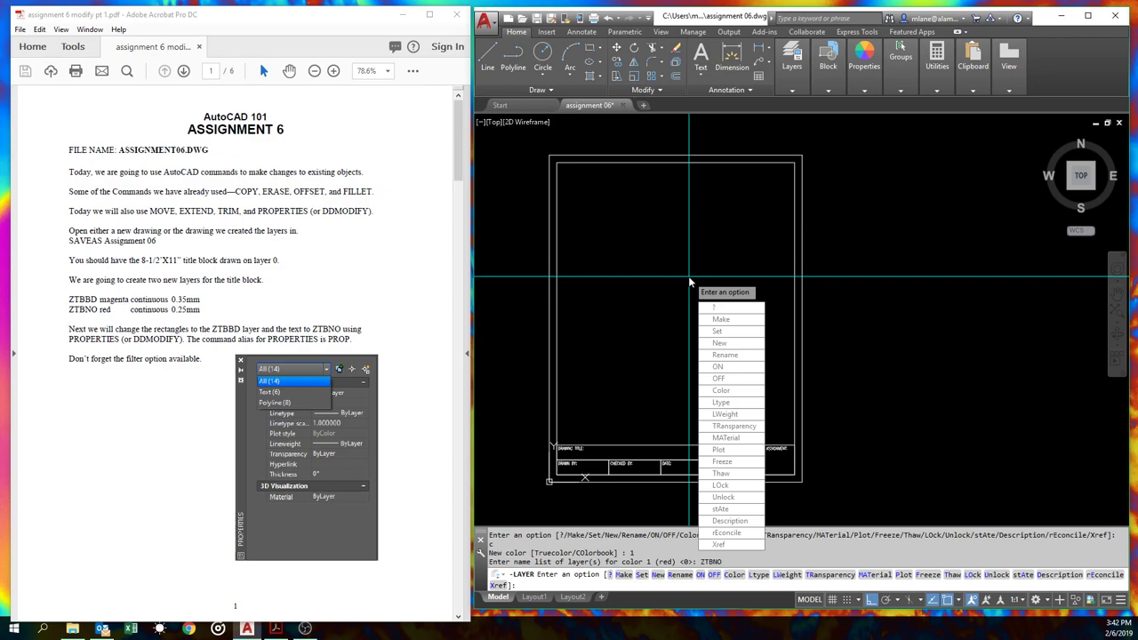
Try to set a 0.25mm lineweight through the -LAYER command's LWeight option, and leave the command.
type("lw")
key("Return")
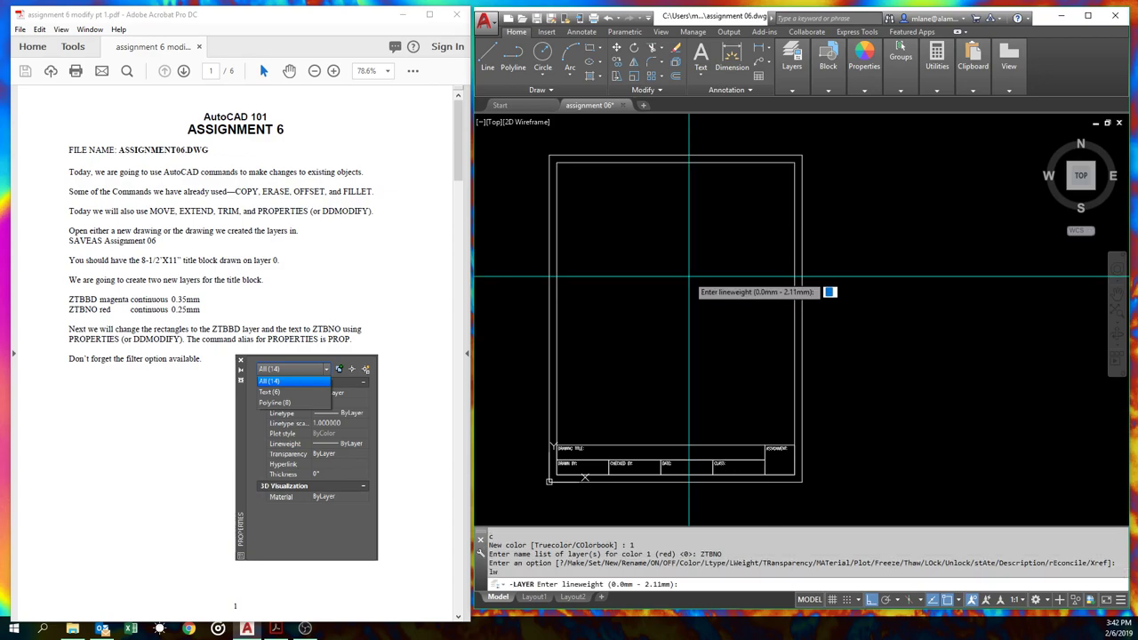
type("0.25mm")
key("Return")
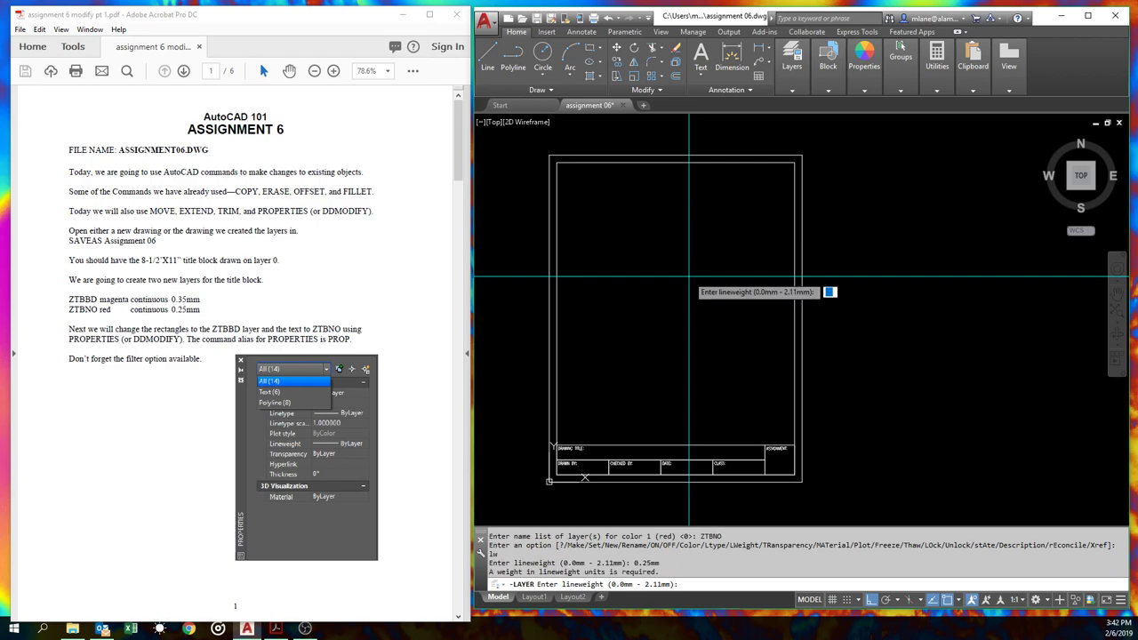
key("Return")
key("Escape")
key("Escape")
key("Escape")
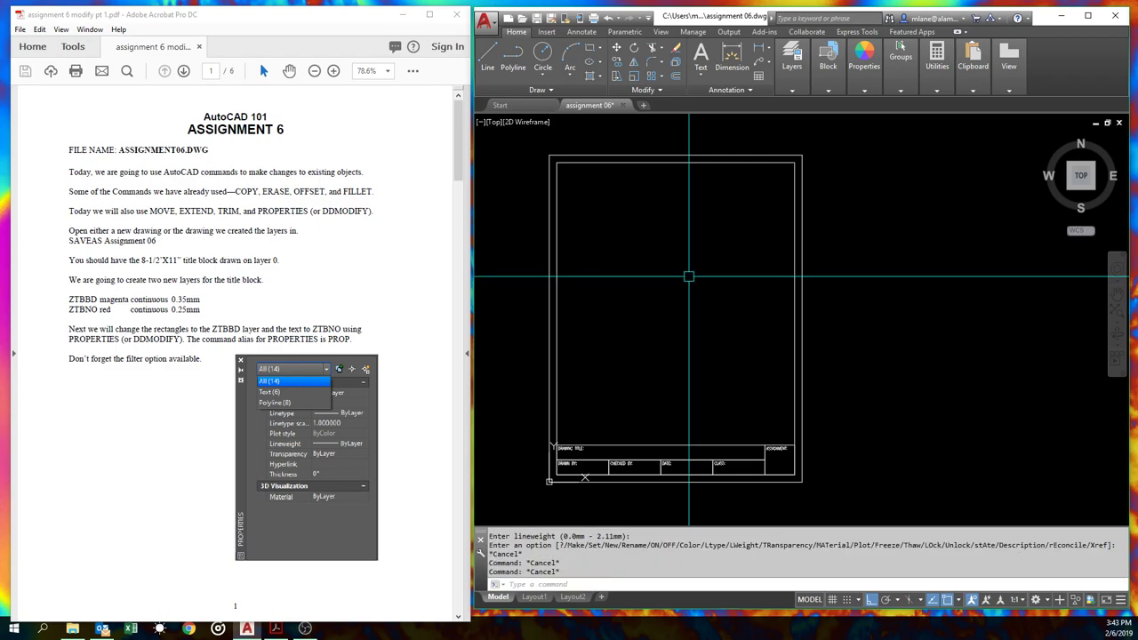
Set the ZTBNO layer's lineweight to 0.25 mm in the Layer Properties Manager and close the manager.
type("layer")
key("Return")
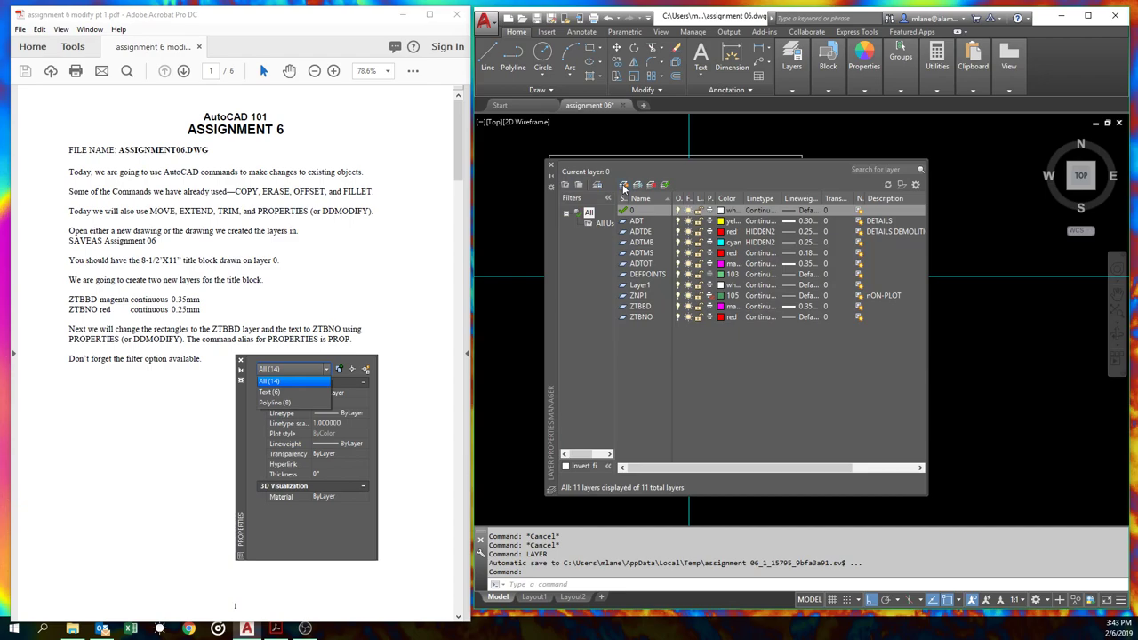
left_click(806, 317)
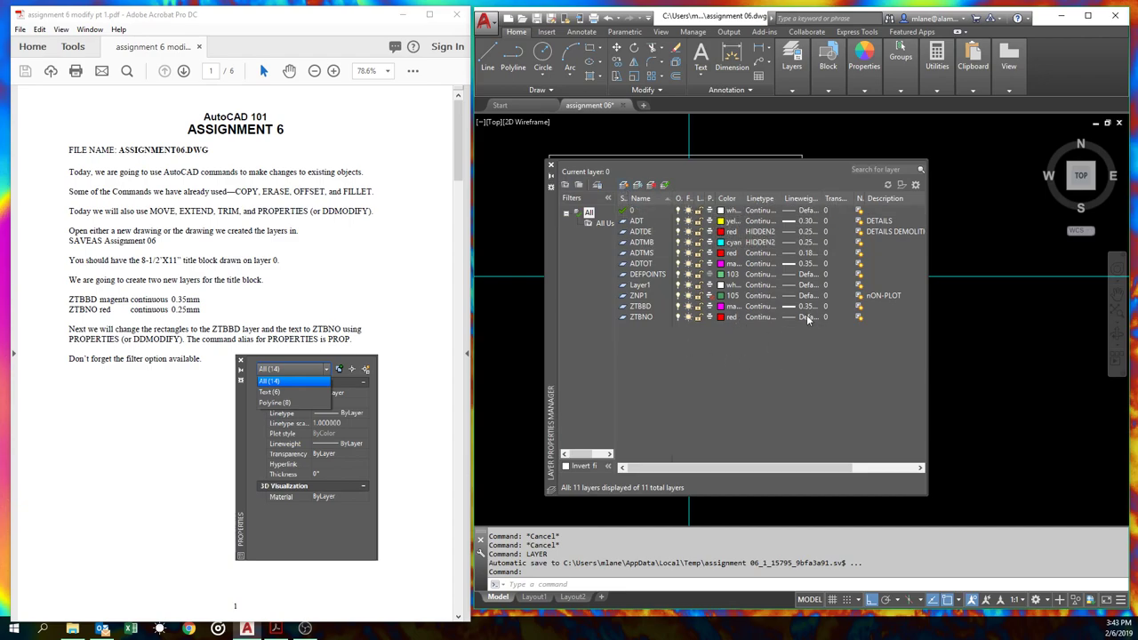
left_click(806, 318)
left_click(804, 318)
left_click(770, 393)
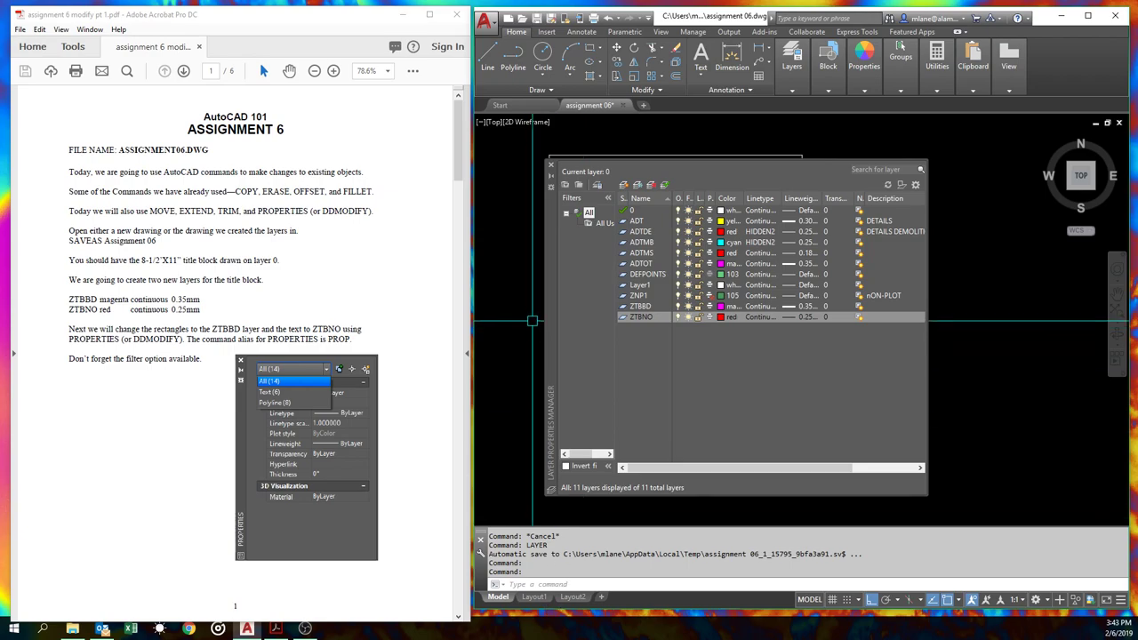
left_click(550, 166)
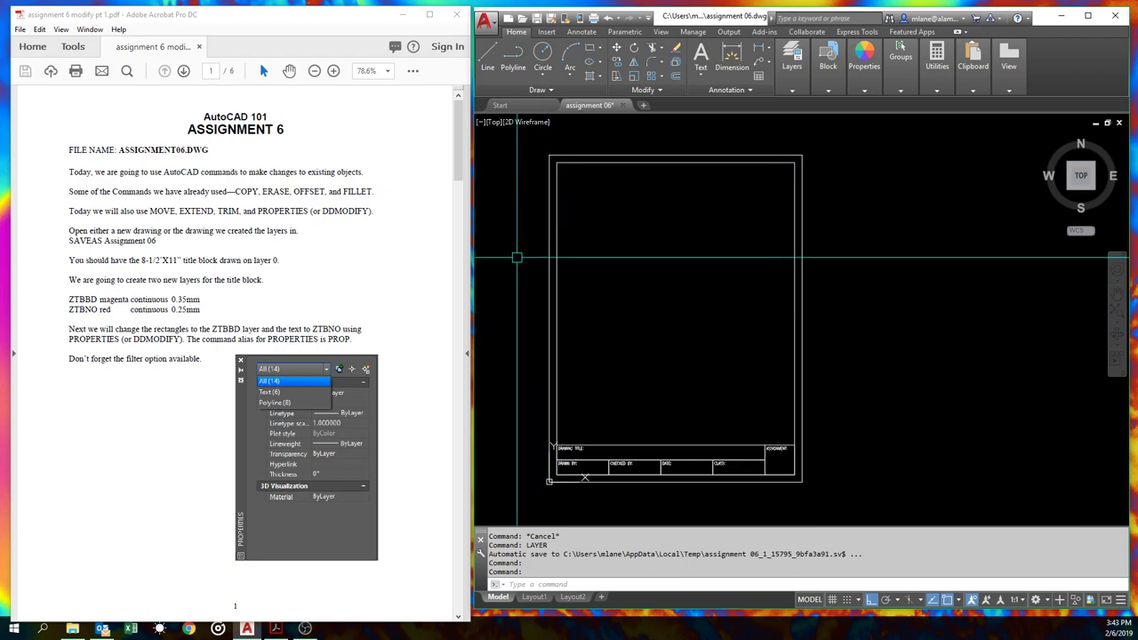
Move the inner border rectangle of the title block to the ZTBBD layer and clear the selection.
left_click(795, 420)
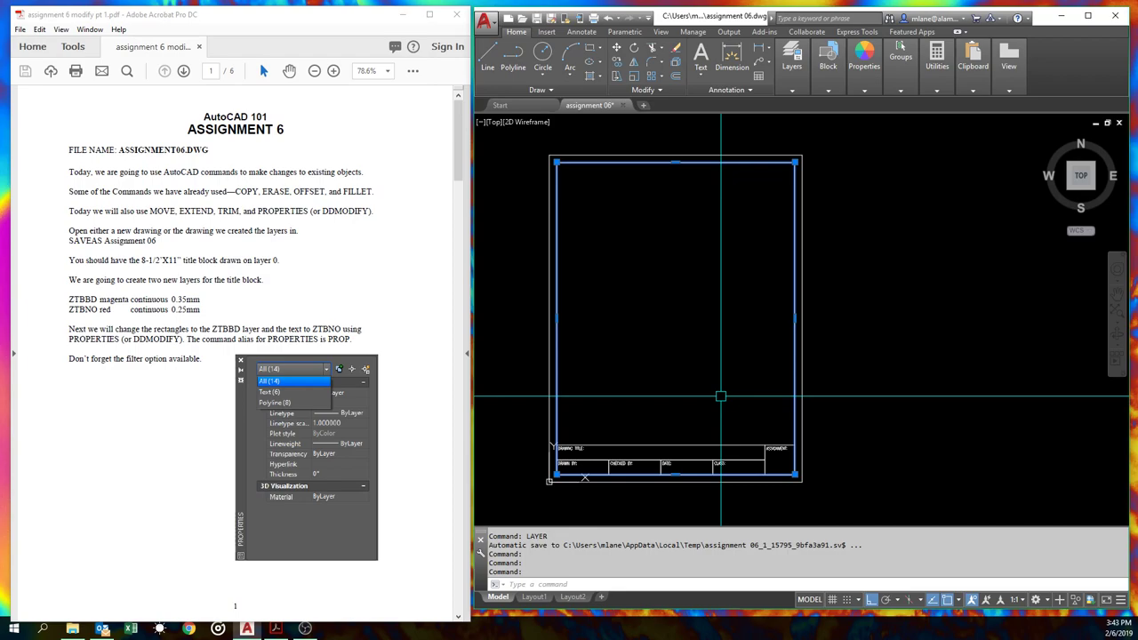
left_click(792, 84)
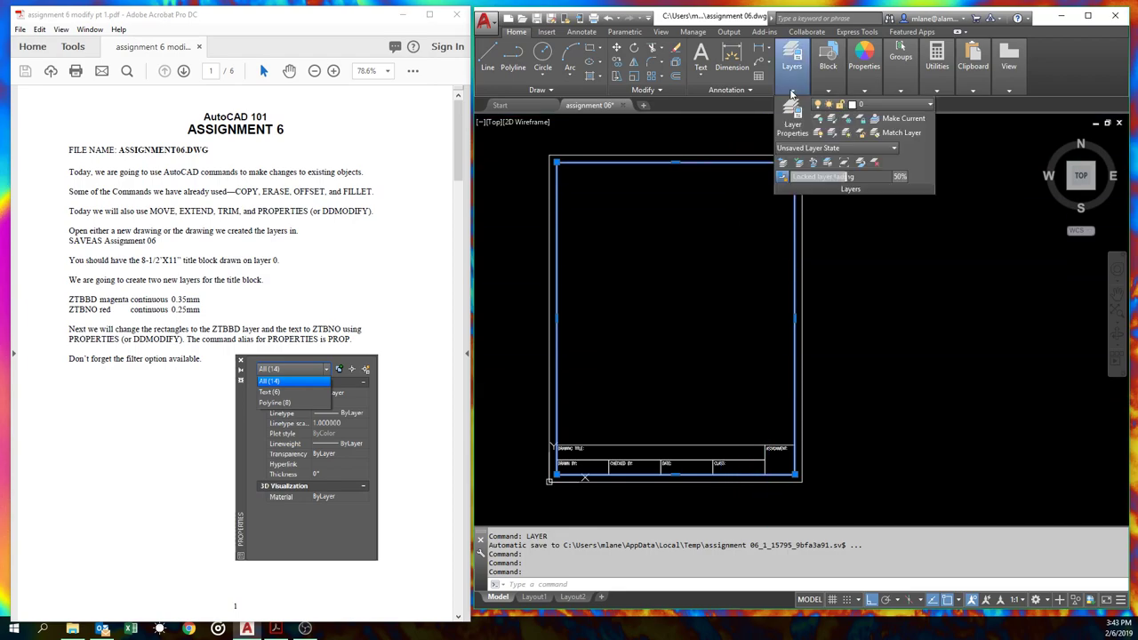
left_click(896, 106)
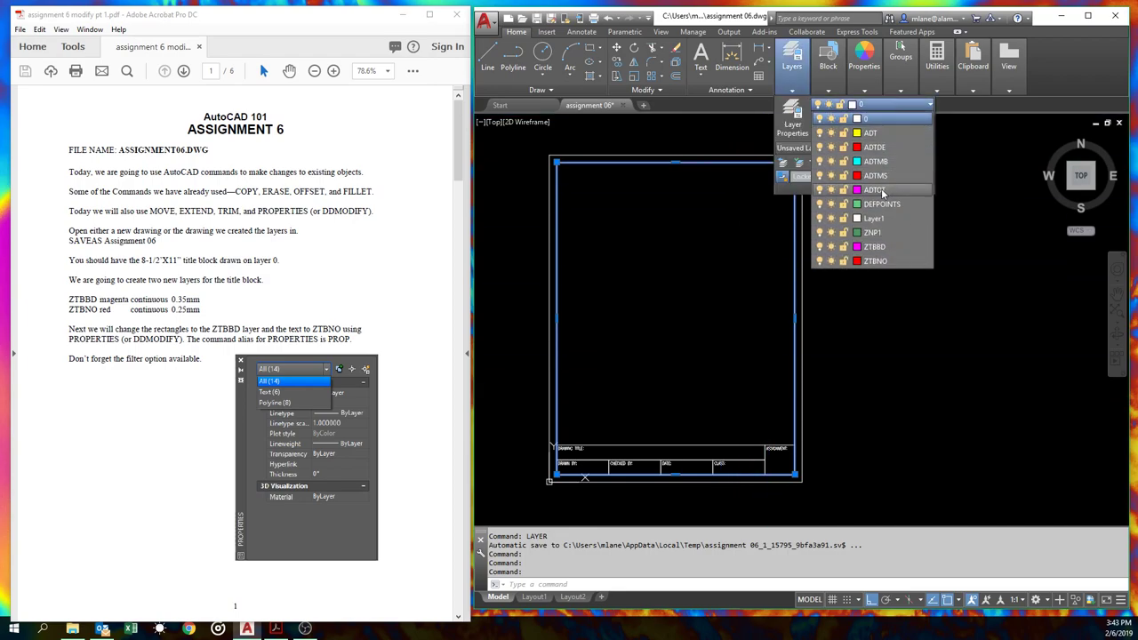
left_click(886, 248)
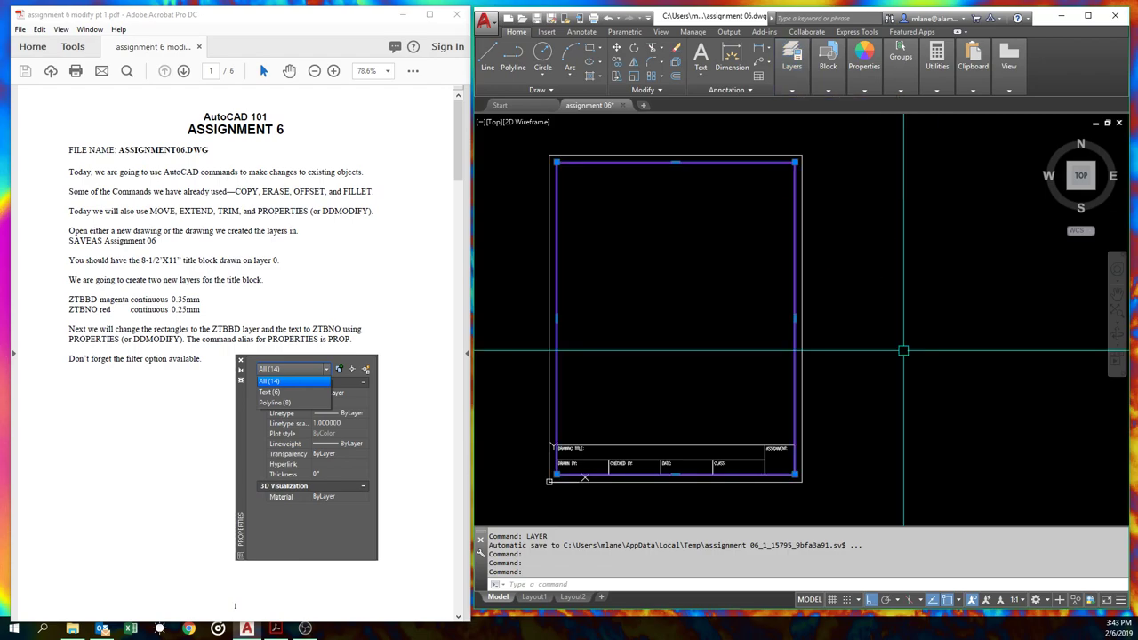
key("Escape")
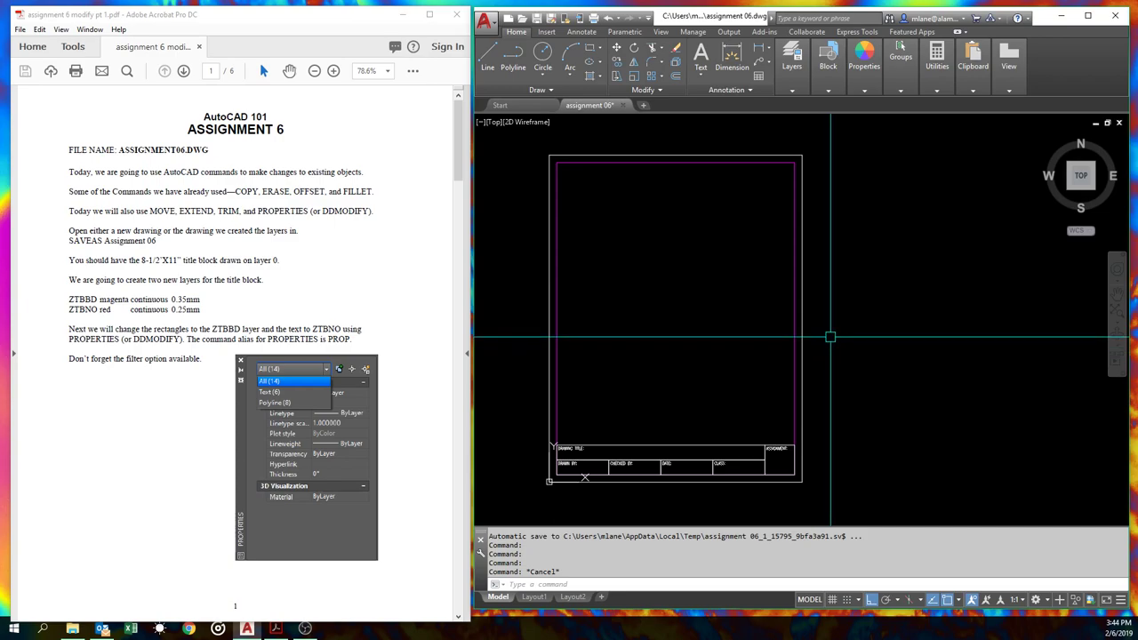
Open the Properties palette and dock it beside the drawing area.
type("PROP")
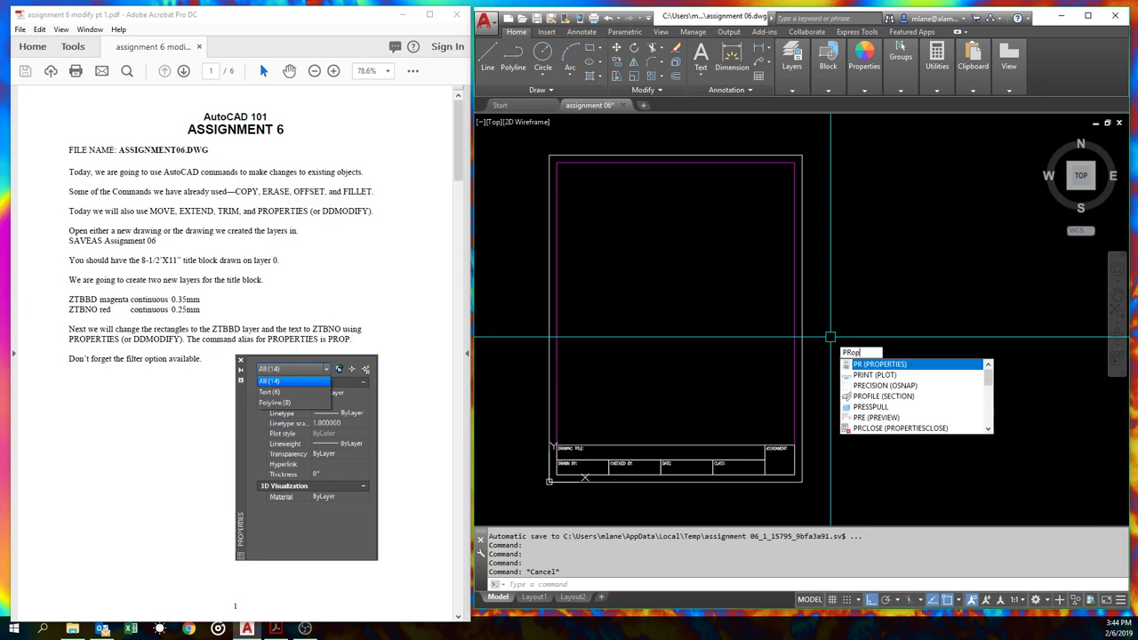
left_click(873, 365)
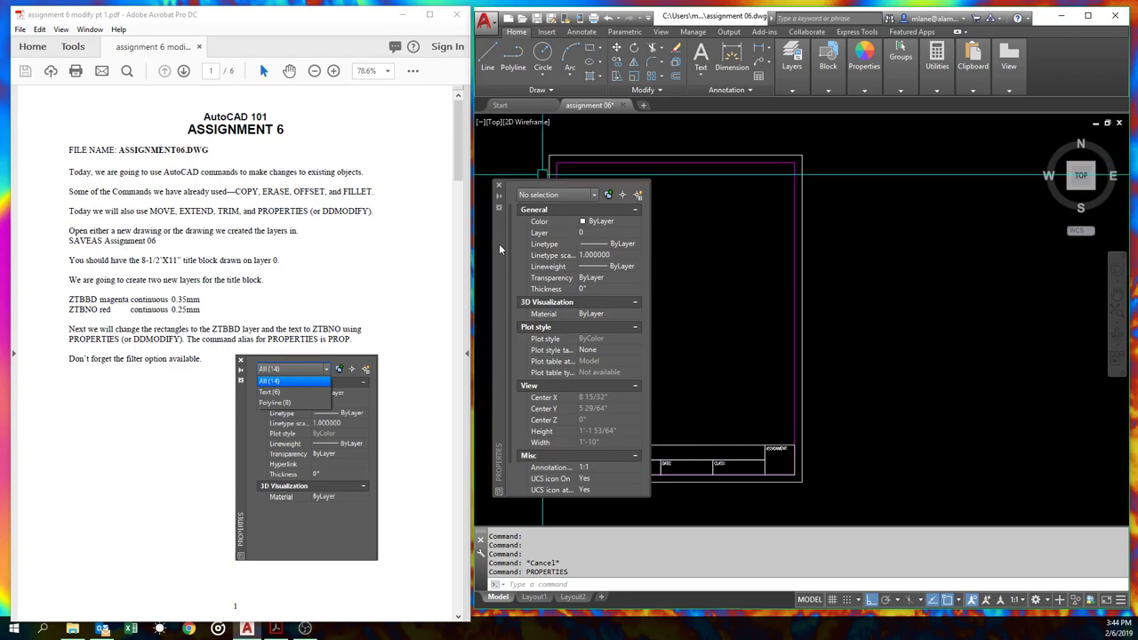
mouse_move(498, 253)
left_mouse_down()
mouse_move(903, 256)
mouse_move(642, 98)
mouse_move(471, 173)
left_mouse_up()
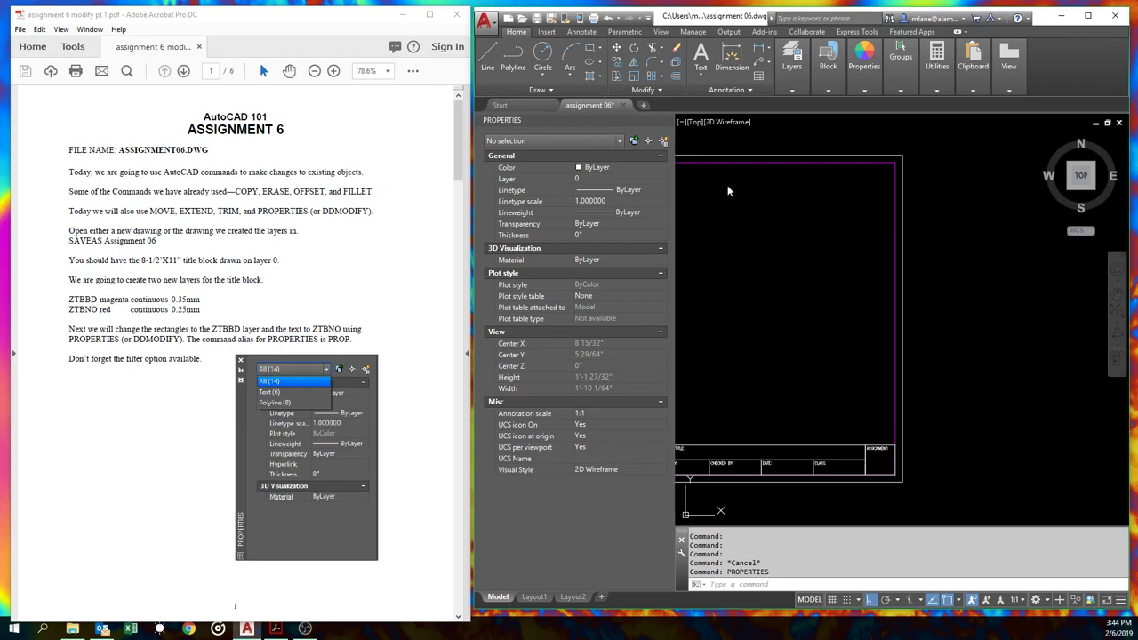
Undock the Properties palette and place it floating in the empty drawing area beside the title block.
mouse_move(576, 116)
left_mouse_down()
mouse_move(800, 257)
mouse_move(799, 235)
left_mouse_up()
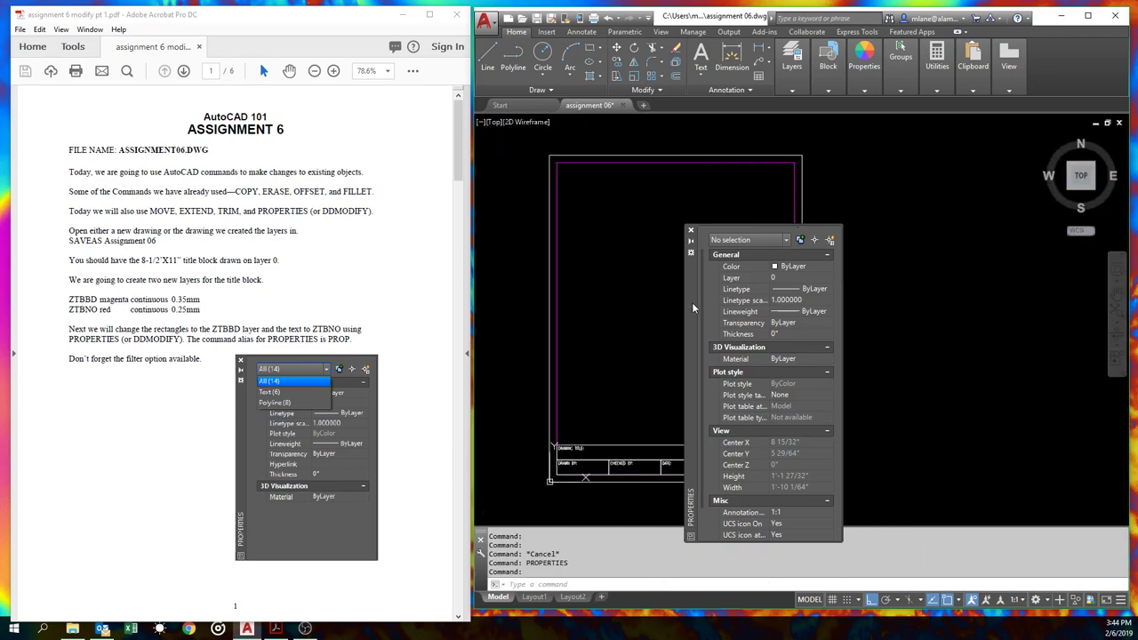
left_click_drag(691, 302, 246, 237)
mouse_move(538, 250)
left_mouse_down()
mouse_move(836, 239)
mouse_move(854, 226)
left_mouse_up()
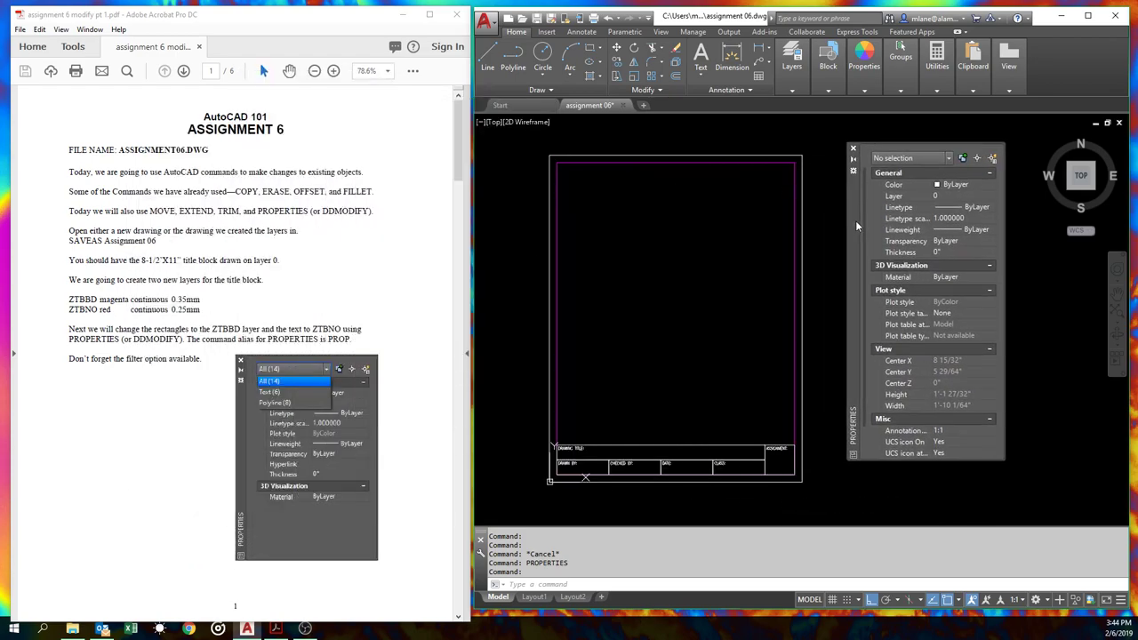
Select the title block rectangles without their text or the assignment box, and assign them to the ZTBBD layer.
left_click(822, 264)
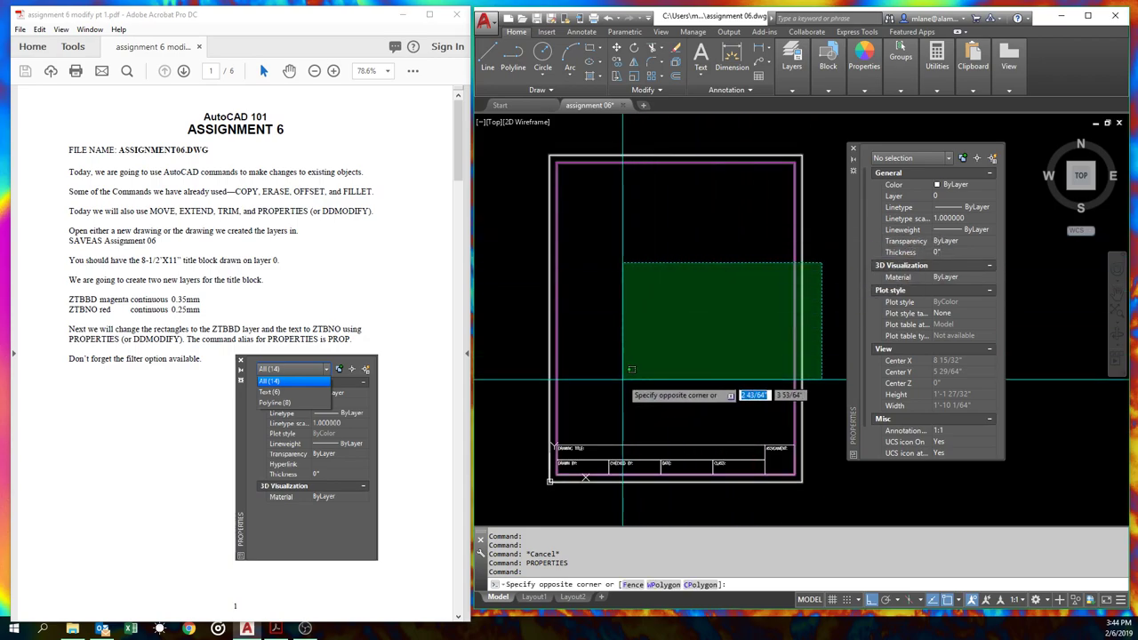
left_click(509, 487)
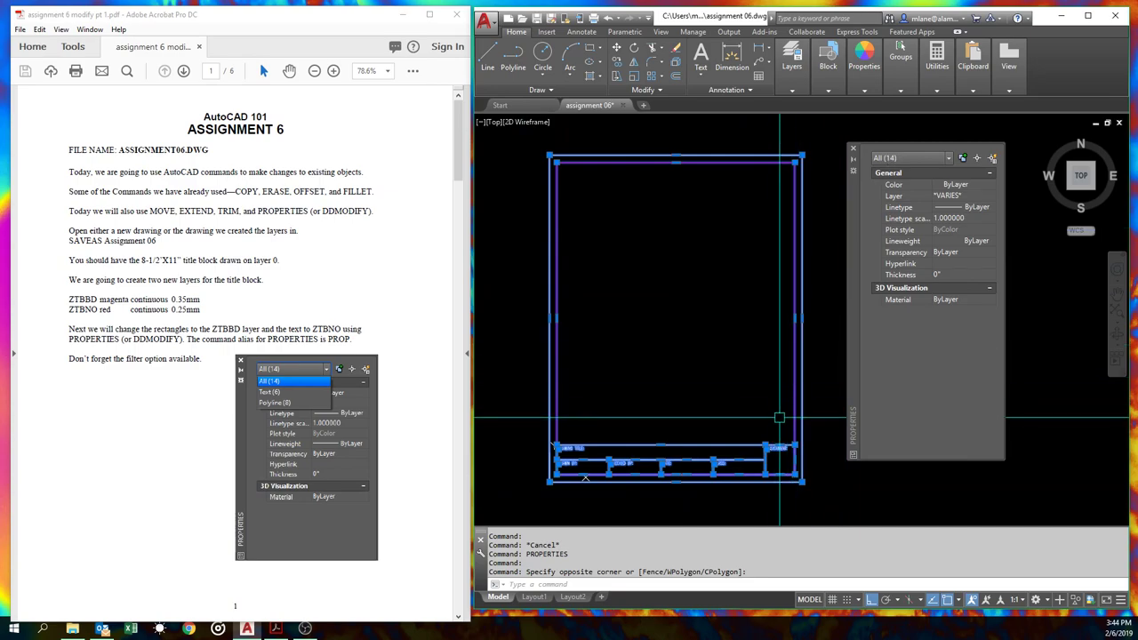
left_click(818, 354, "shift")
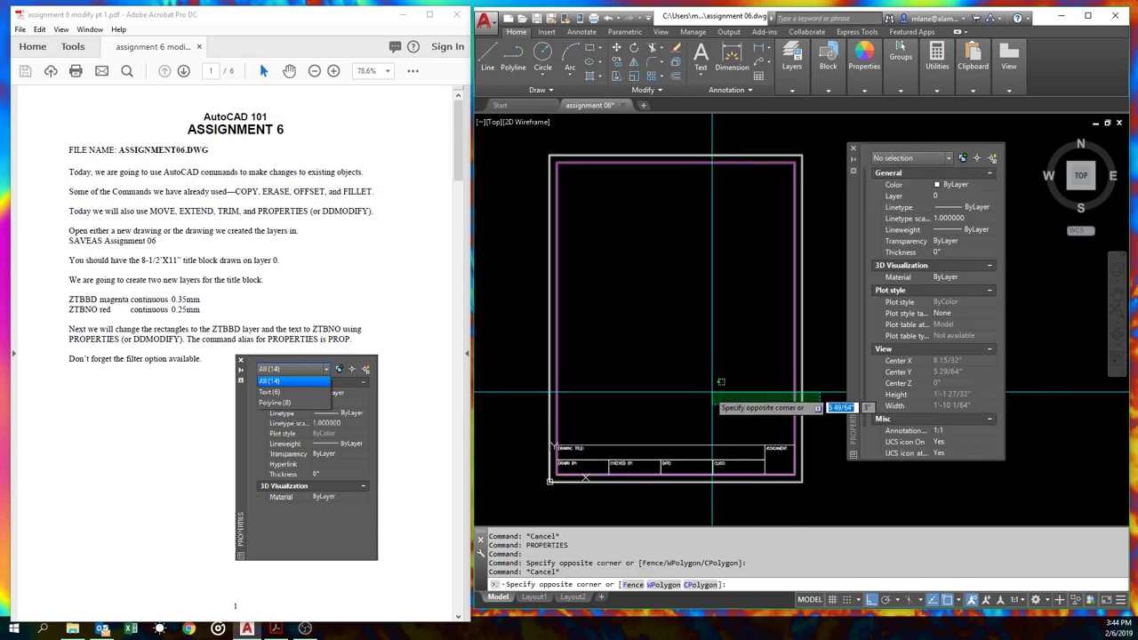
left_click(753, 420, "shift")
left_click(754, 421)
left_click(727, 471)
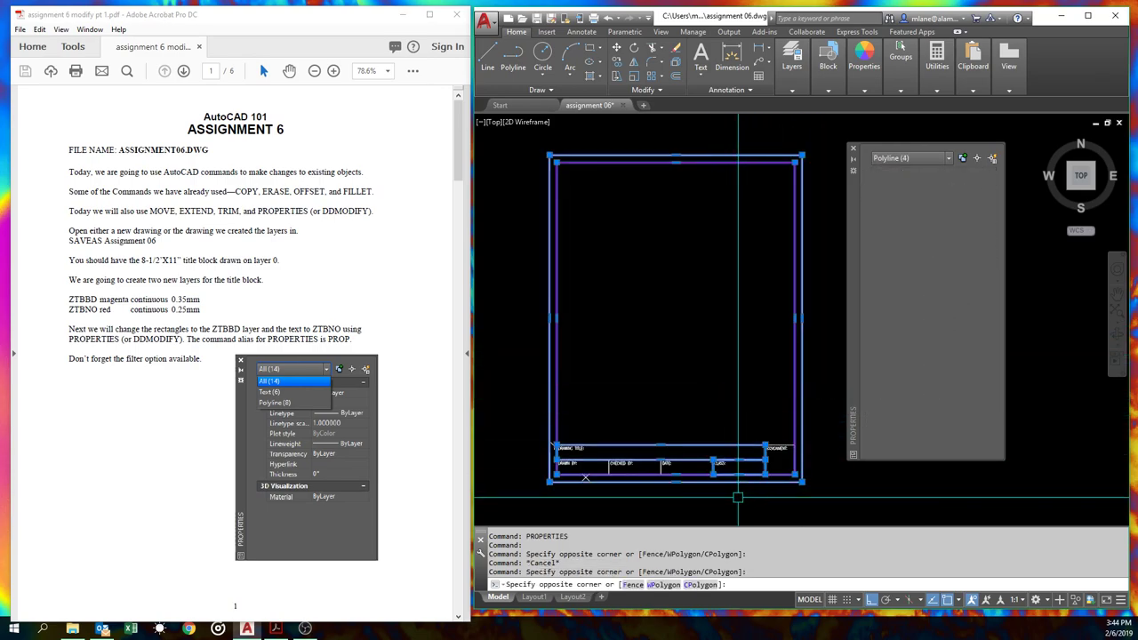
left_click(698, 428)
left_click(654, 476)
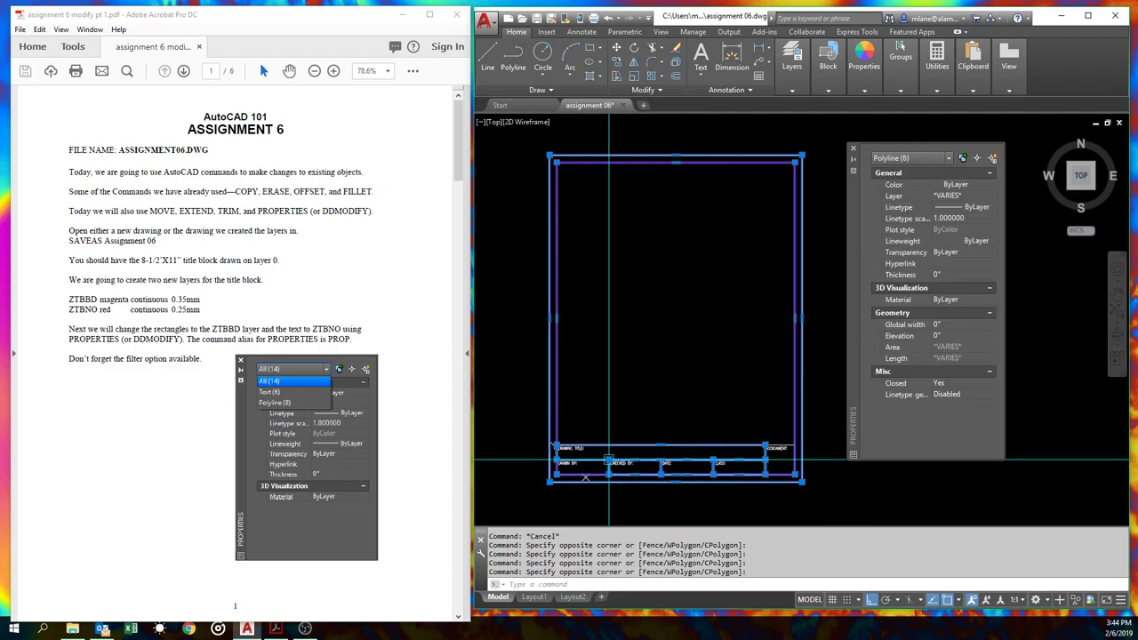
left_click(601, 449)
left_click(579, 485)
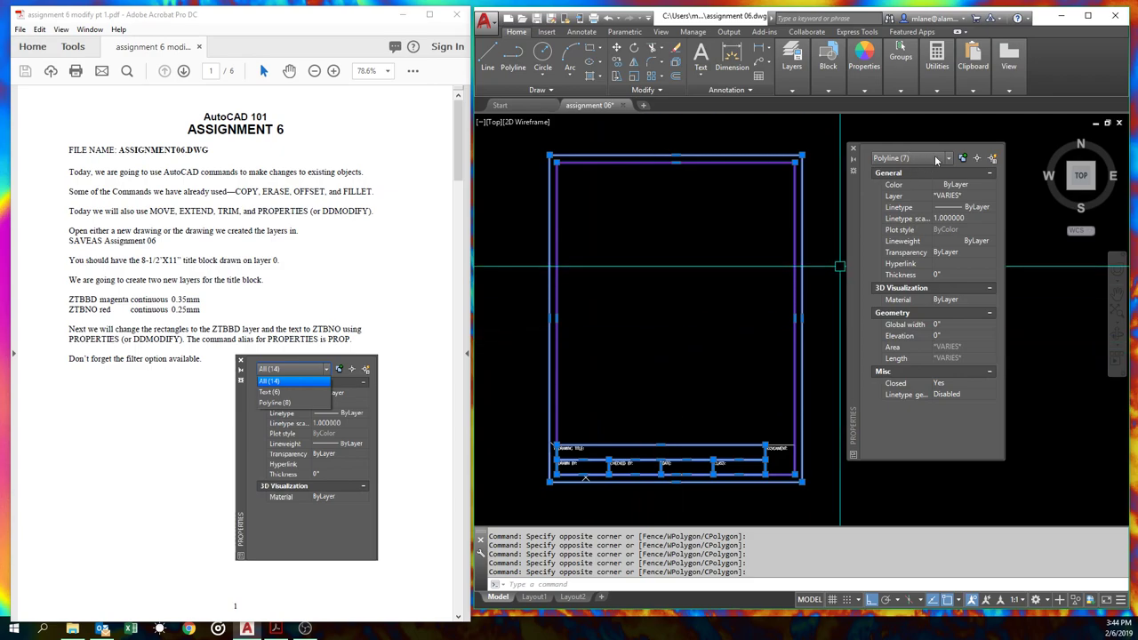
left_click(966, 197)
left_click(992, 197)
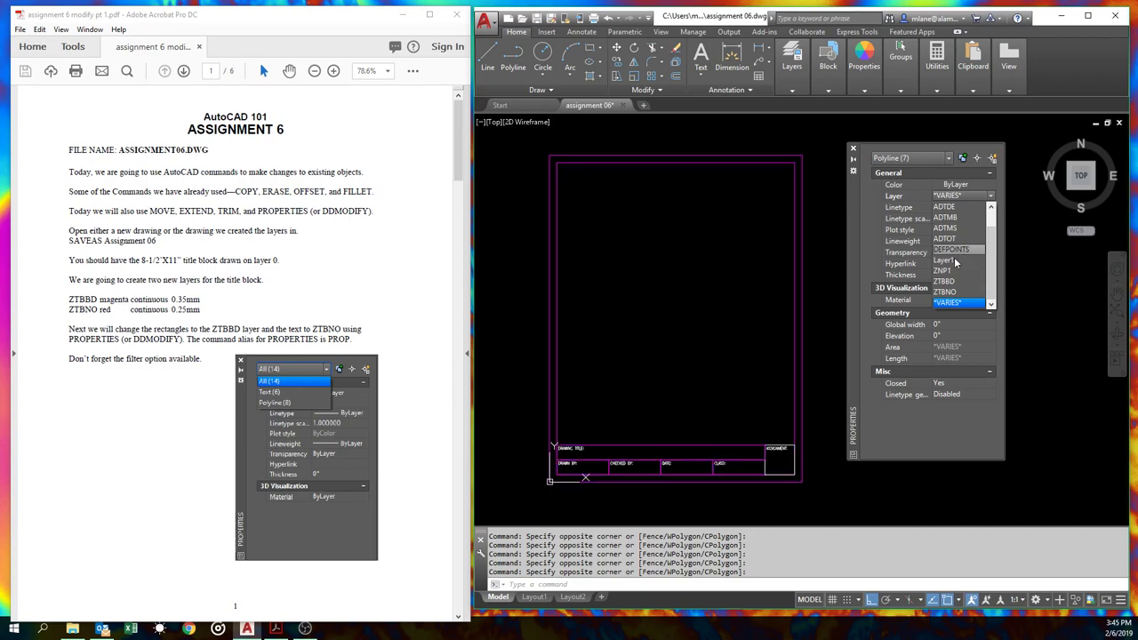
left_click(947, 281)
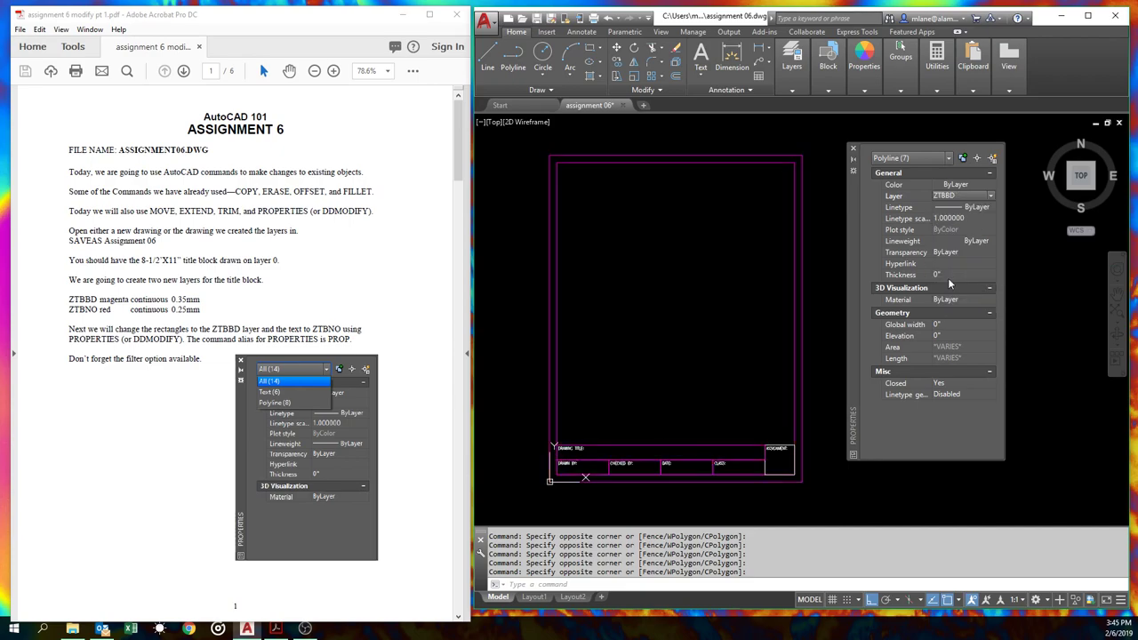
Clear the selection and undo the rectangles' layer change.
key("Escape")
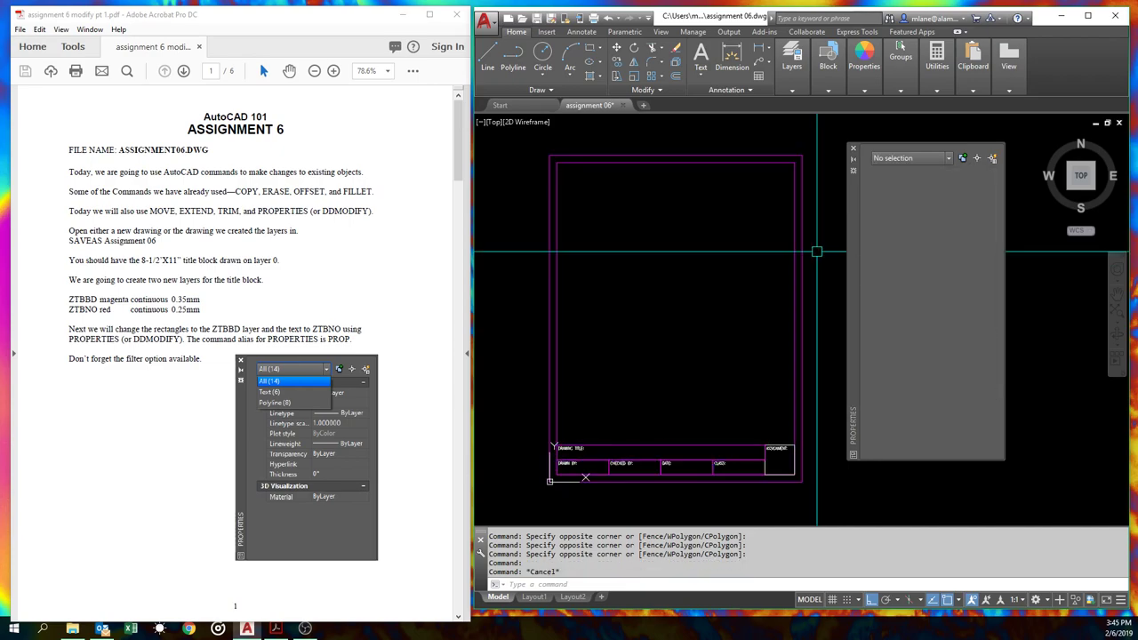
type("u")
key("Return")
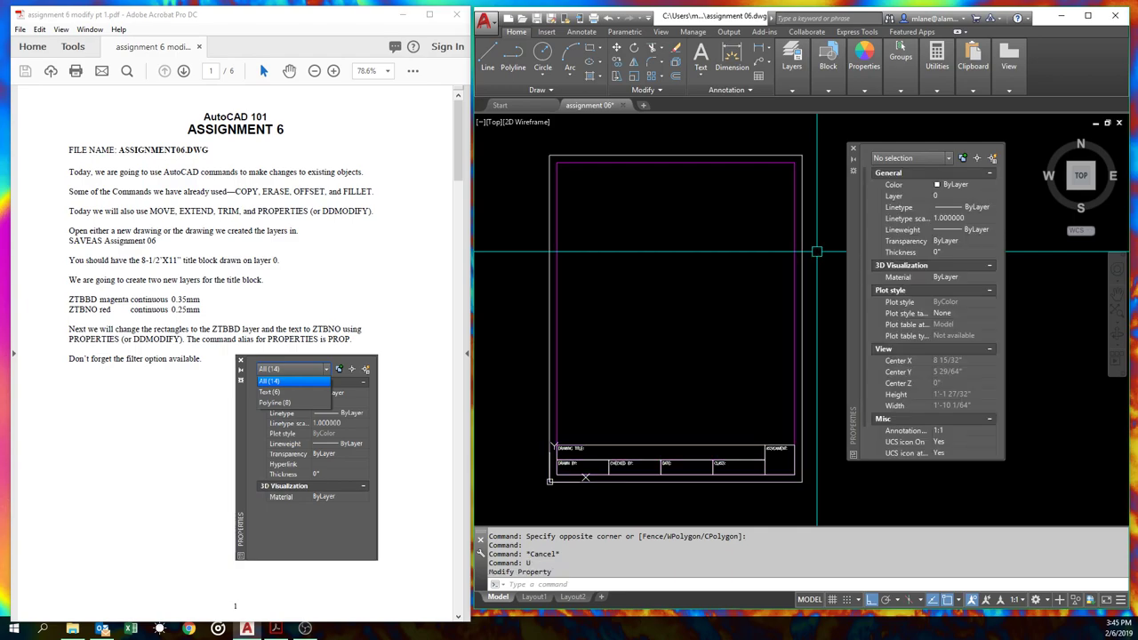
Select the whole title block, filter the selection to Text in Properties, and assign the text to the ZTBNO layer.
left_click(824, 238)
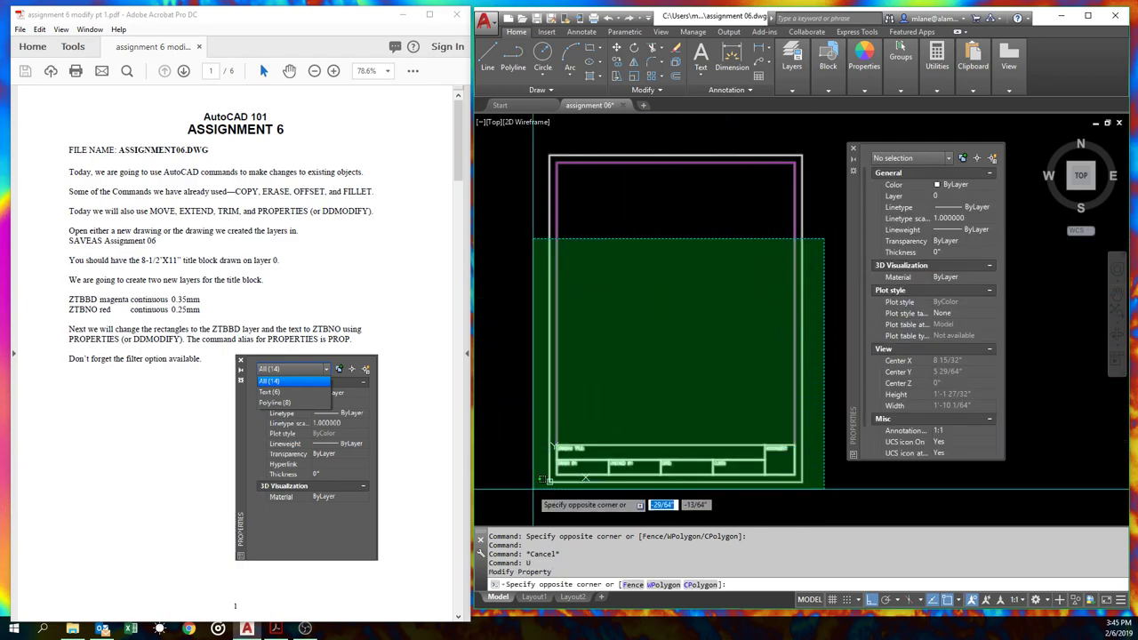
left_click(530, 486)
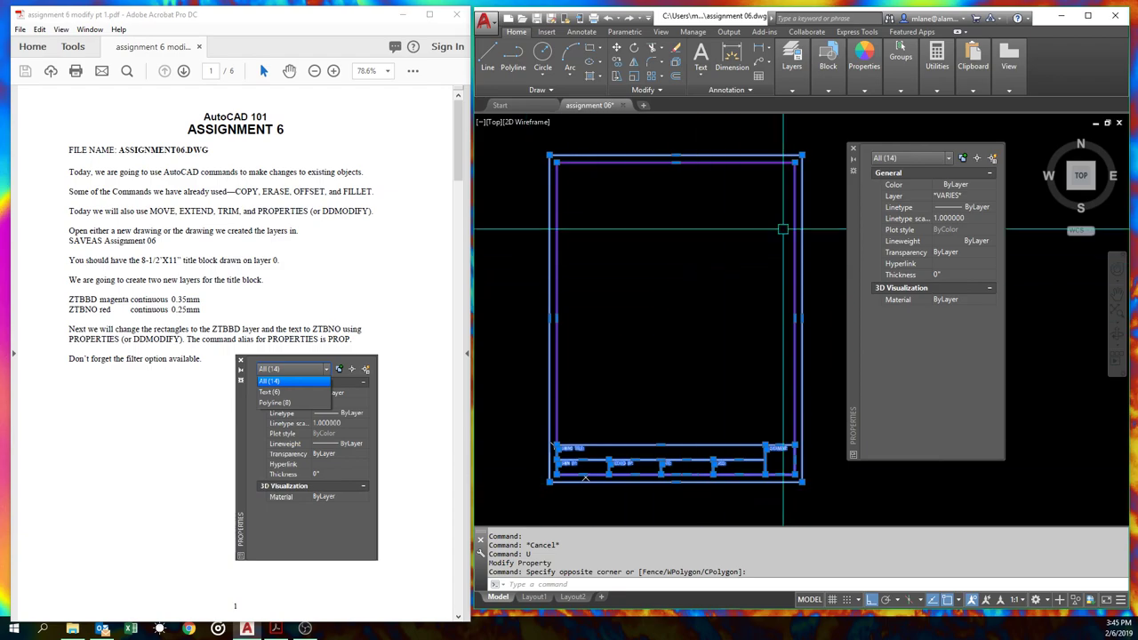
left_click(949, 158)
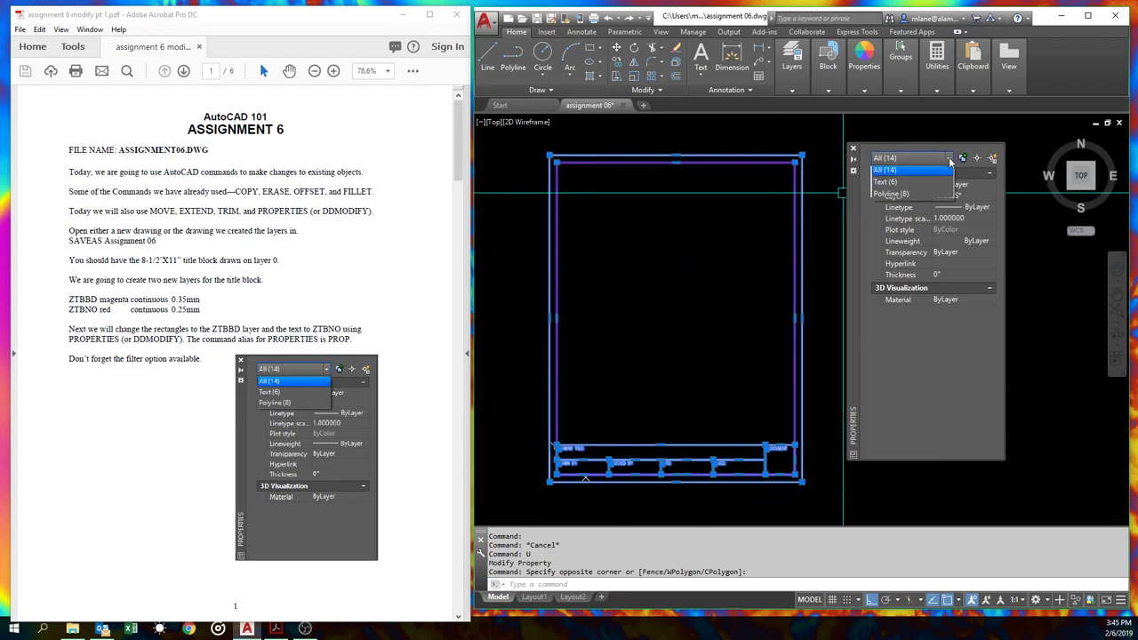
left_click(904, 183)
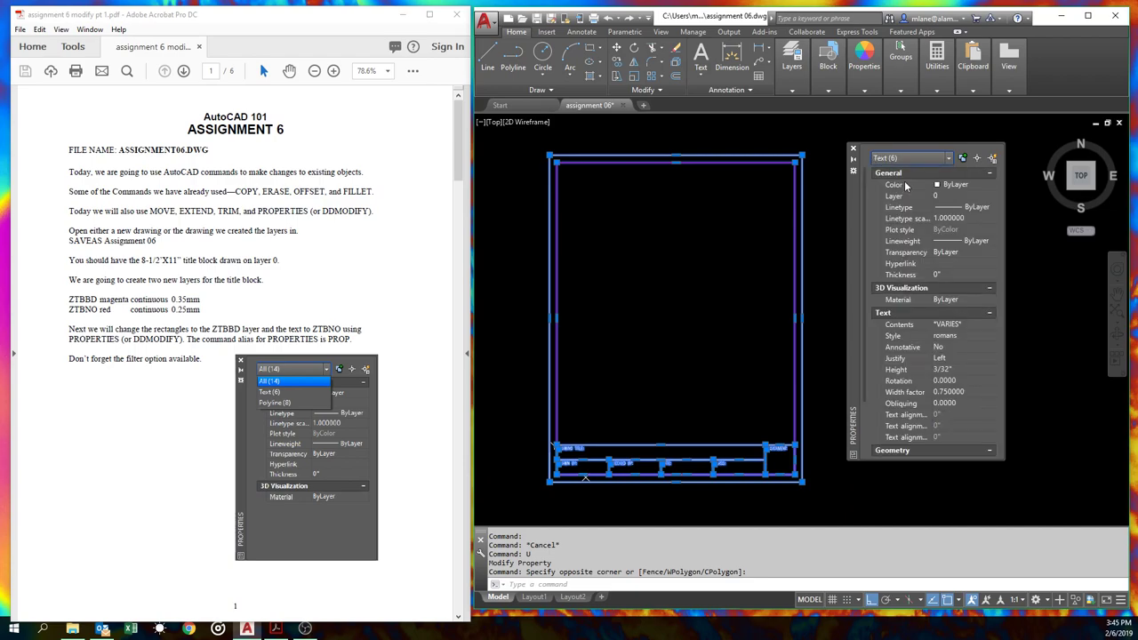
left_click(955, 197)
left_click(990, 196)
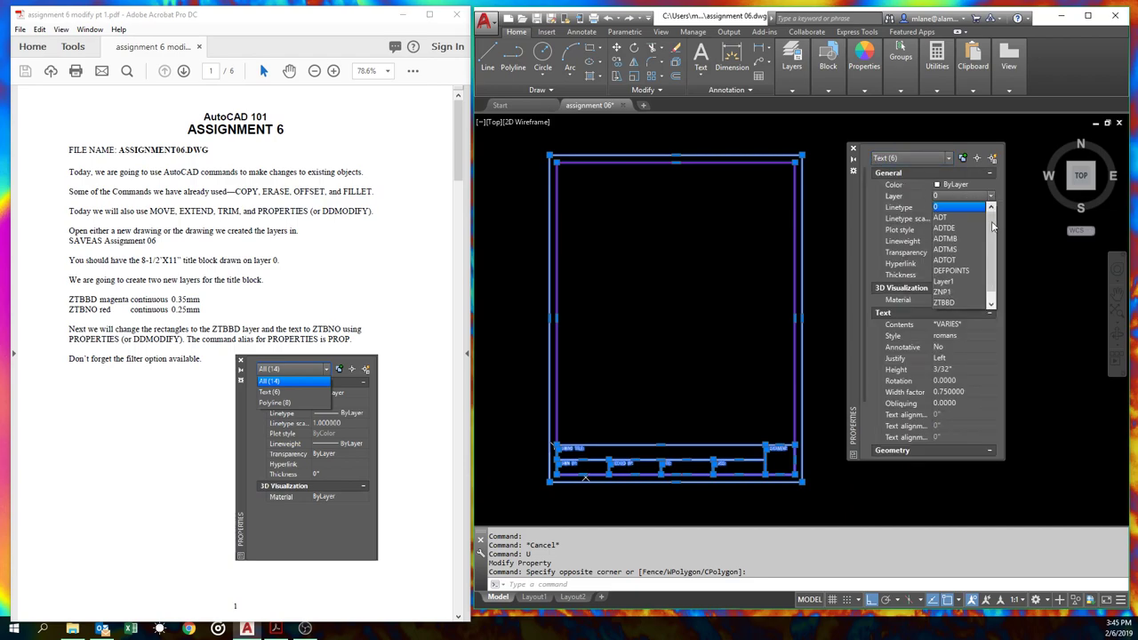
left_click(990, 304)
left_click(958, 301)
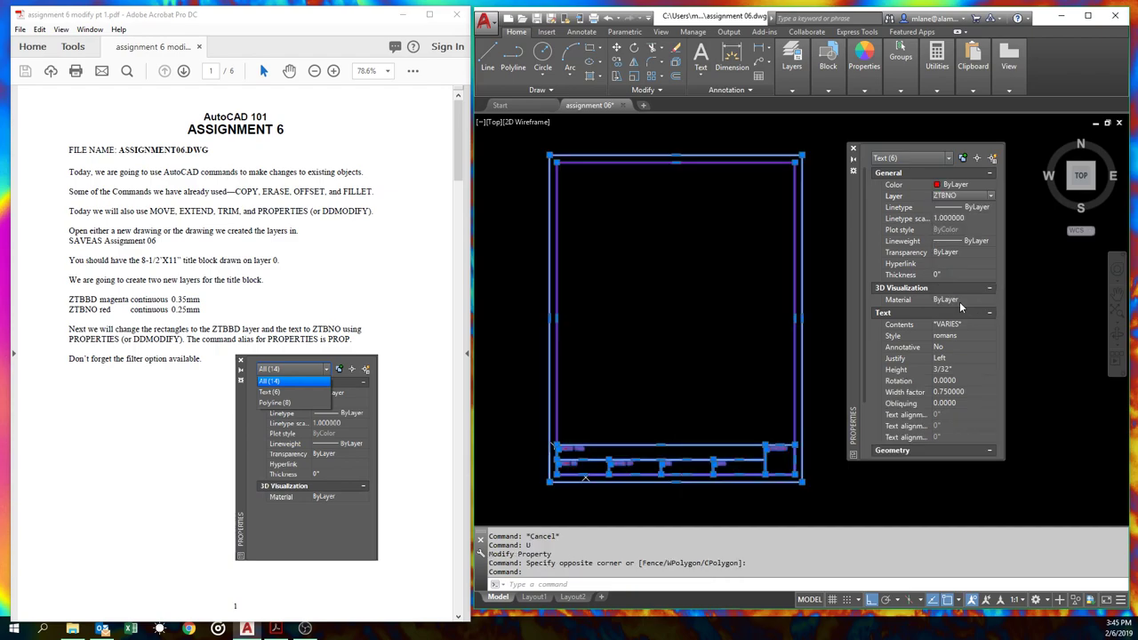
Filter the selection to Polyline, assign all the rectangles to the ZTBBD layer, and clear the selection.
left_click(949, 159)
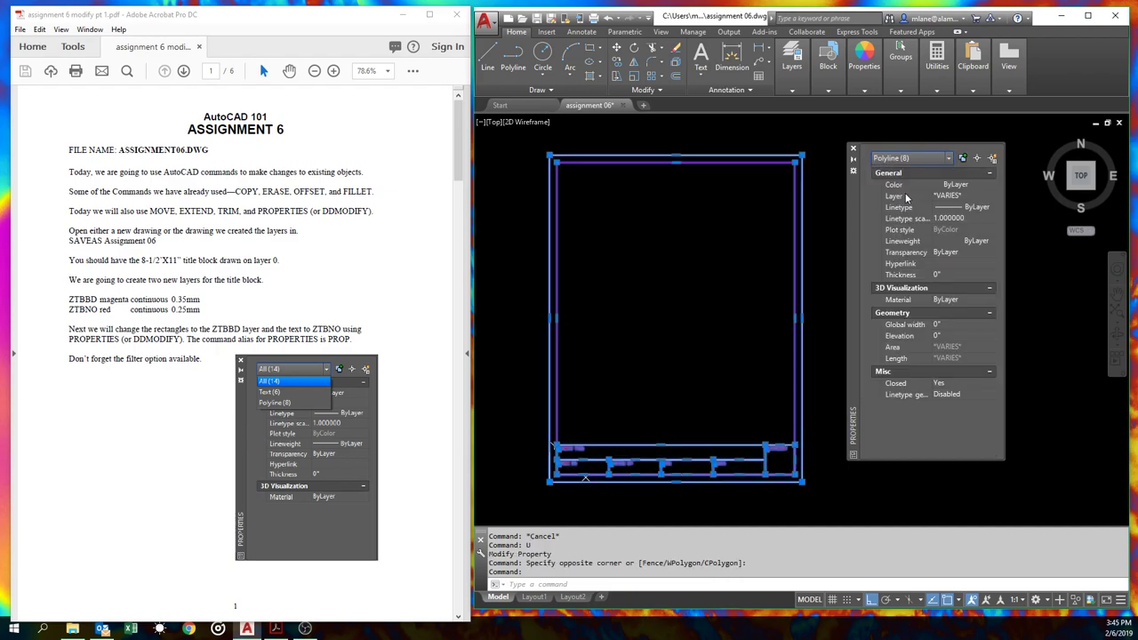
left_click(990, 196)
left_click(990, 195)
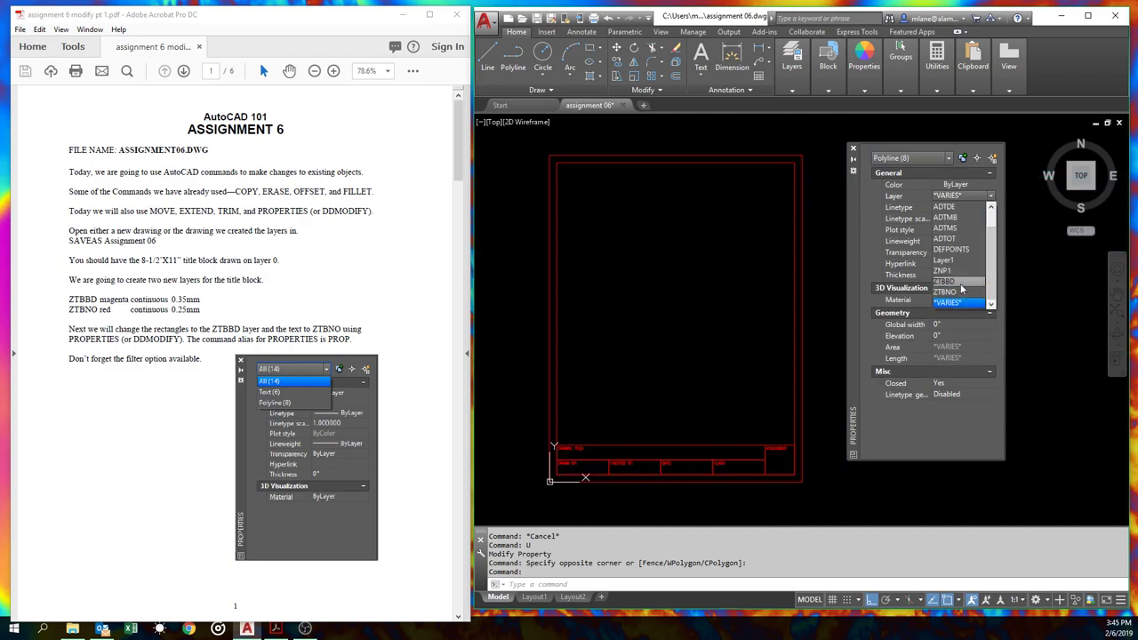
left_click(959, 283)
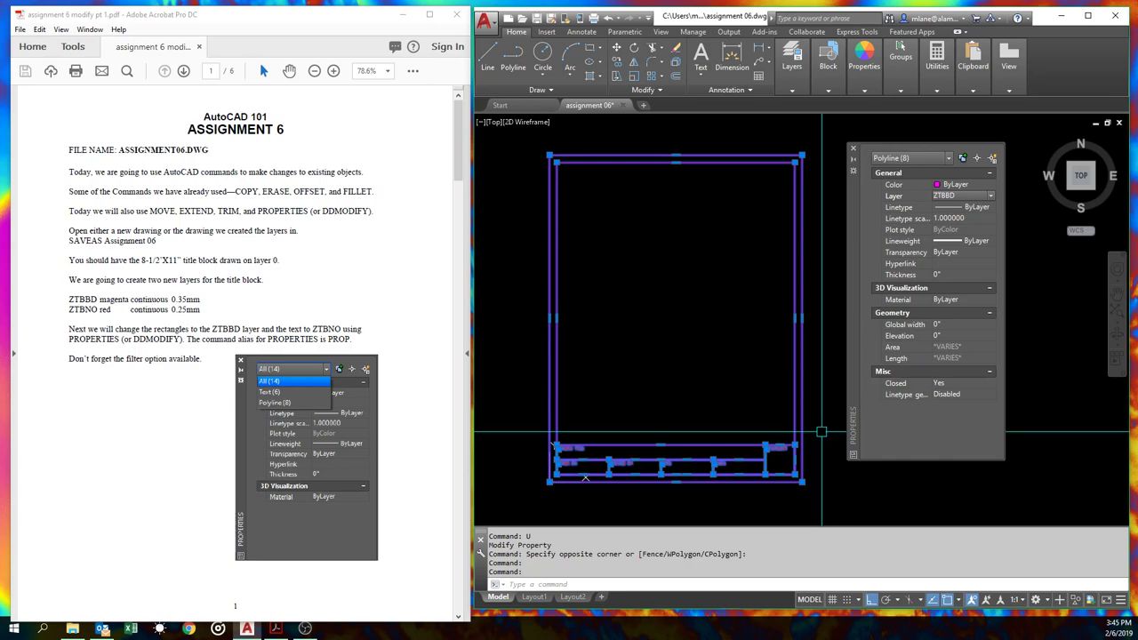
key("Escape")
key("Escape")
scroll(751, 458, "up", 5)
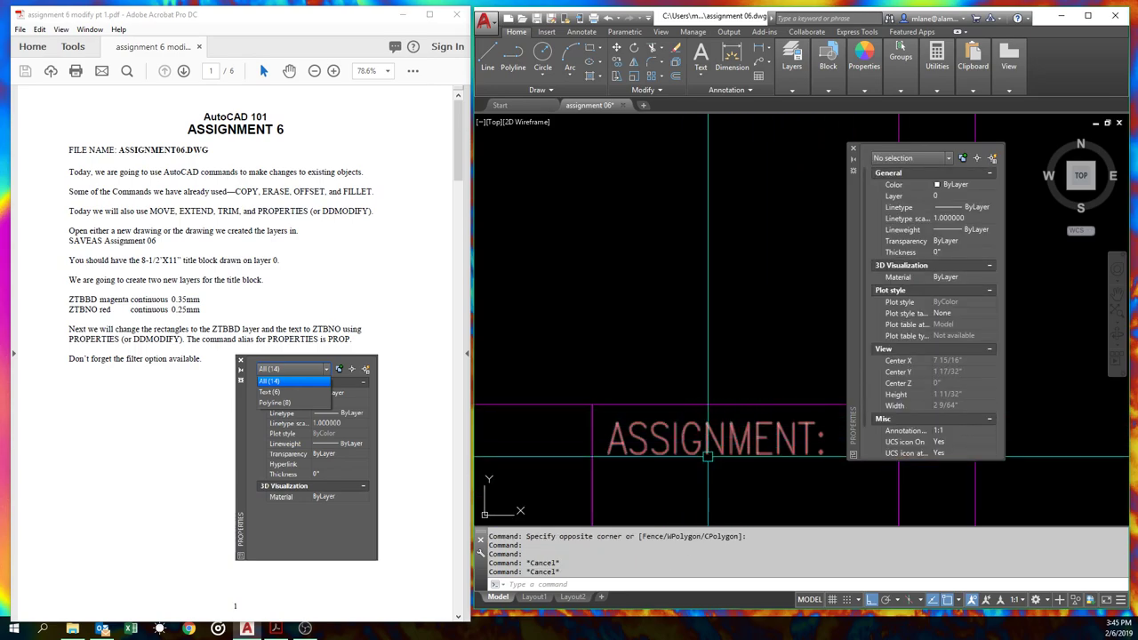
scroll(708, 456, "down", 6)
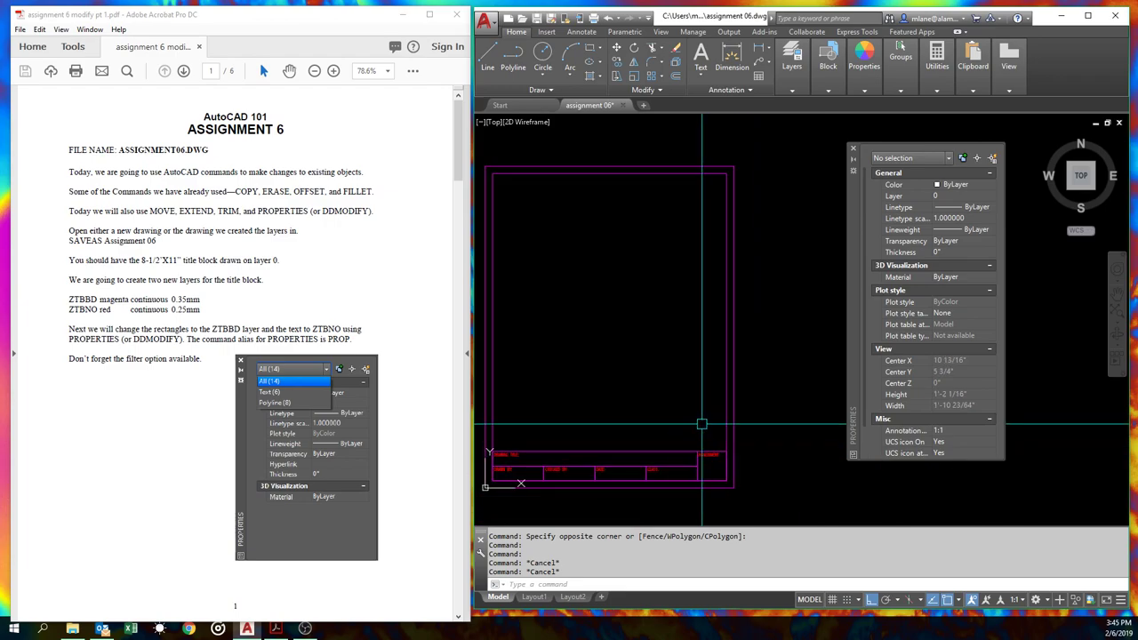
middle_click_drag(676, 416, 729, 394)
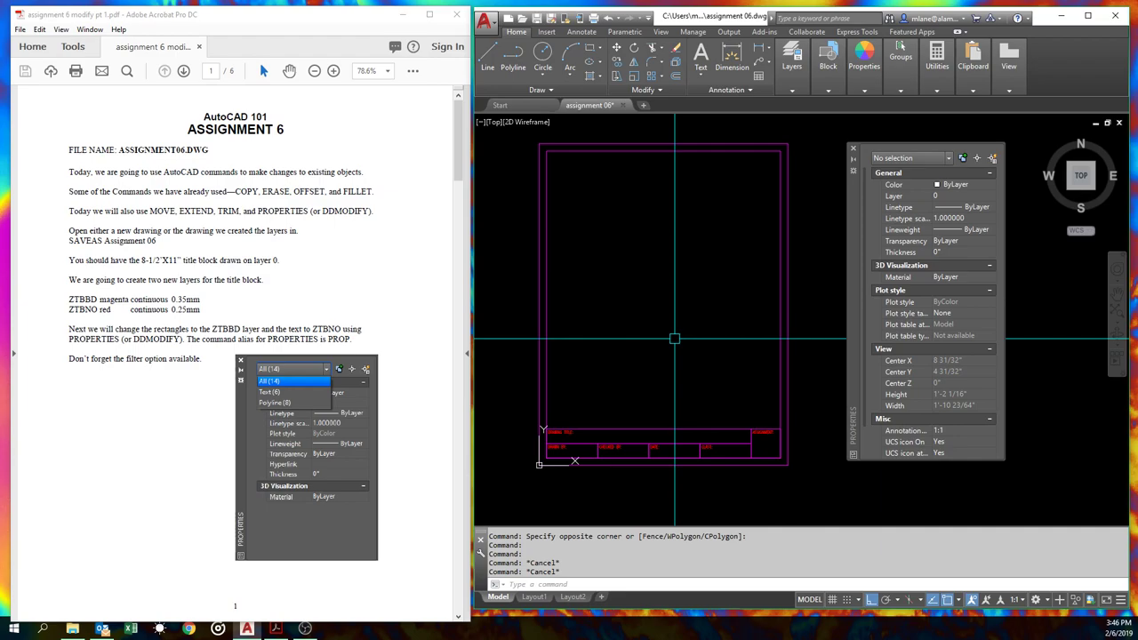
Draw an open L-shaped polyline with two segments, about 7.4 inches long overall, inside the border above the title block.
type("PL")
key("Return")
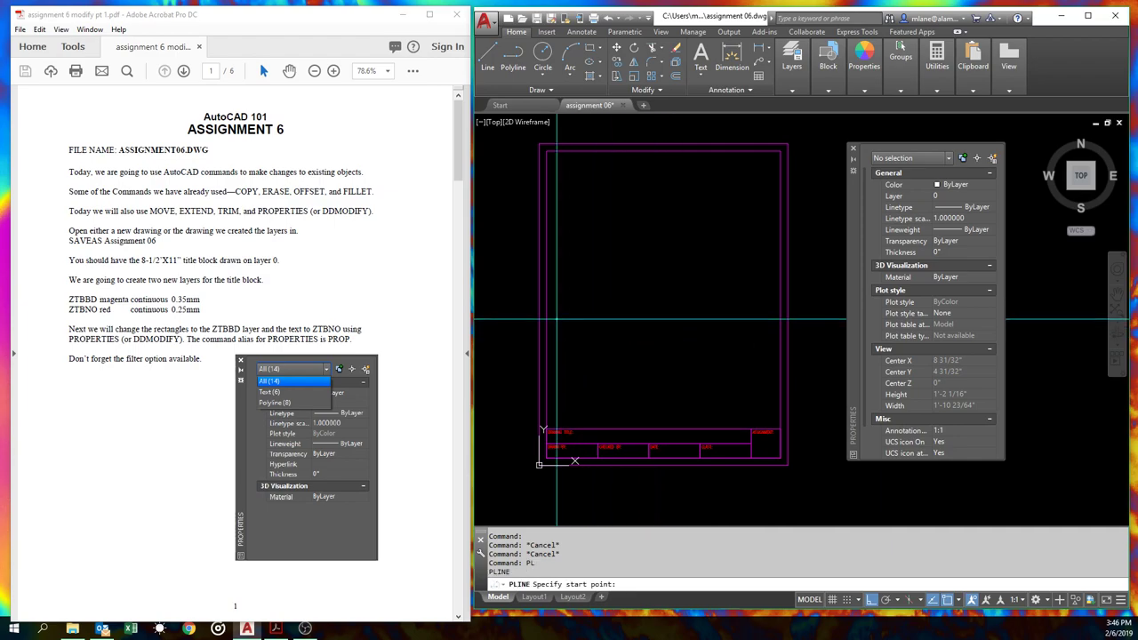
left_click(557, 318)
left_click(707, 318)
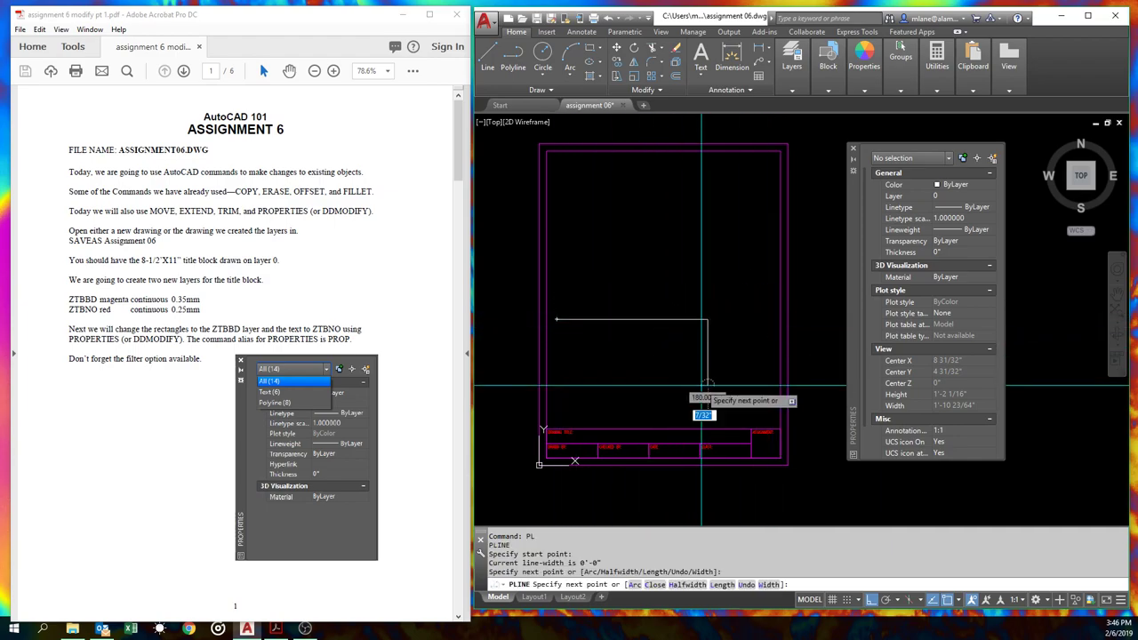
left_click(707, 384)
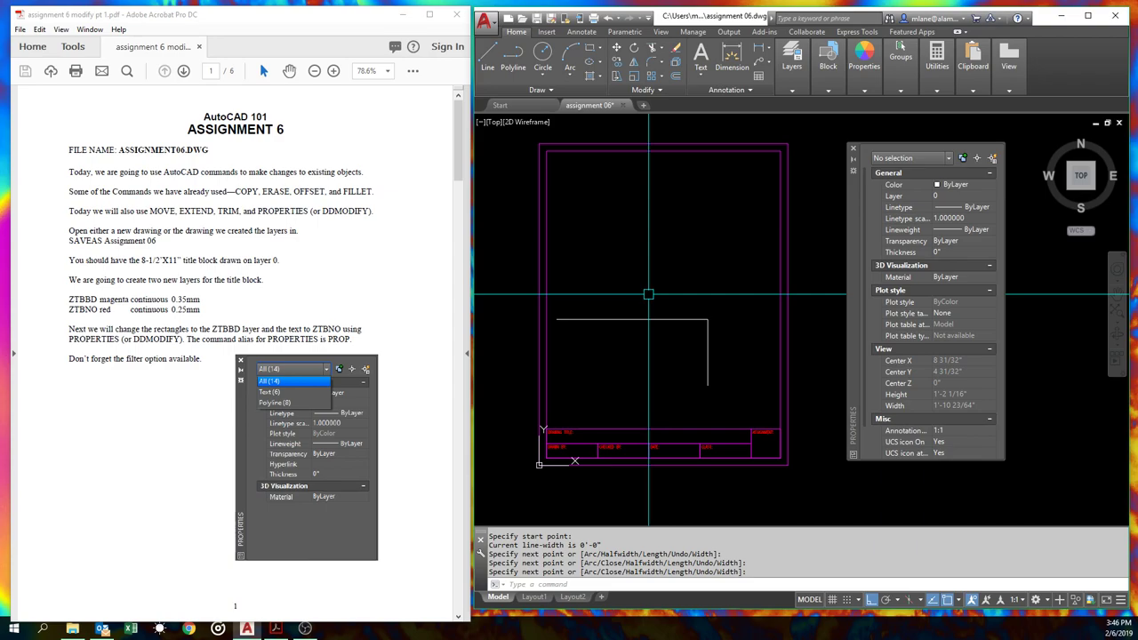
Set the width of all segments of the L-shaped polyline to 2 with PEDIT.
type("pedit")
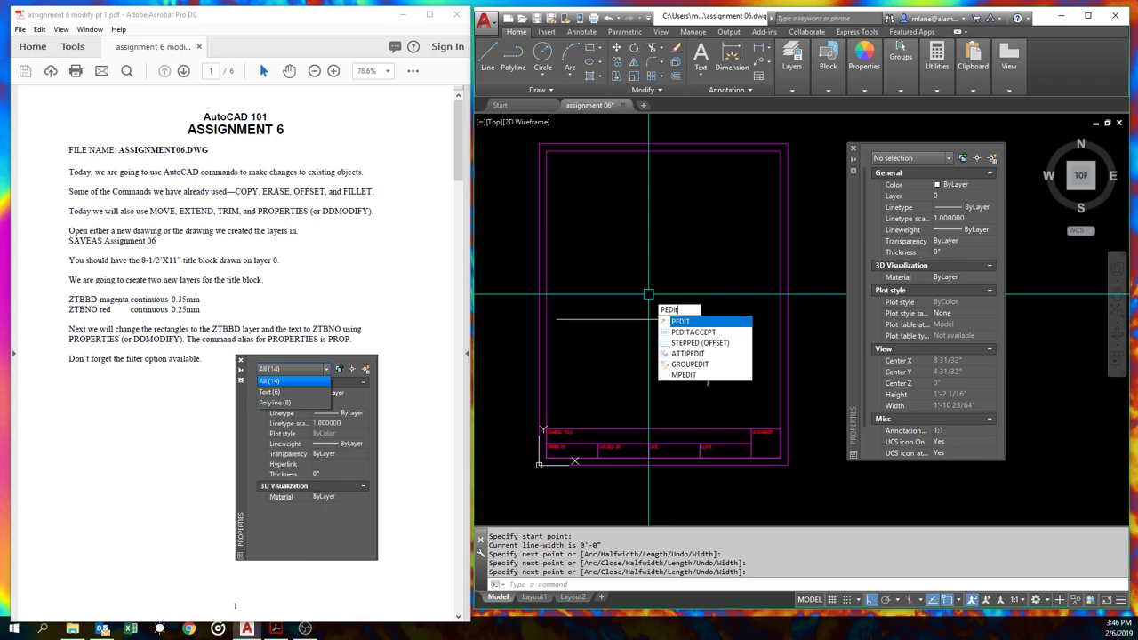
key("Return")
left_click(642, 320)
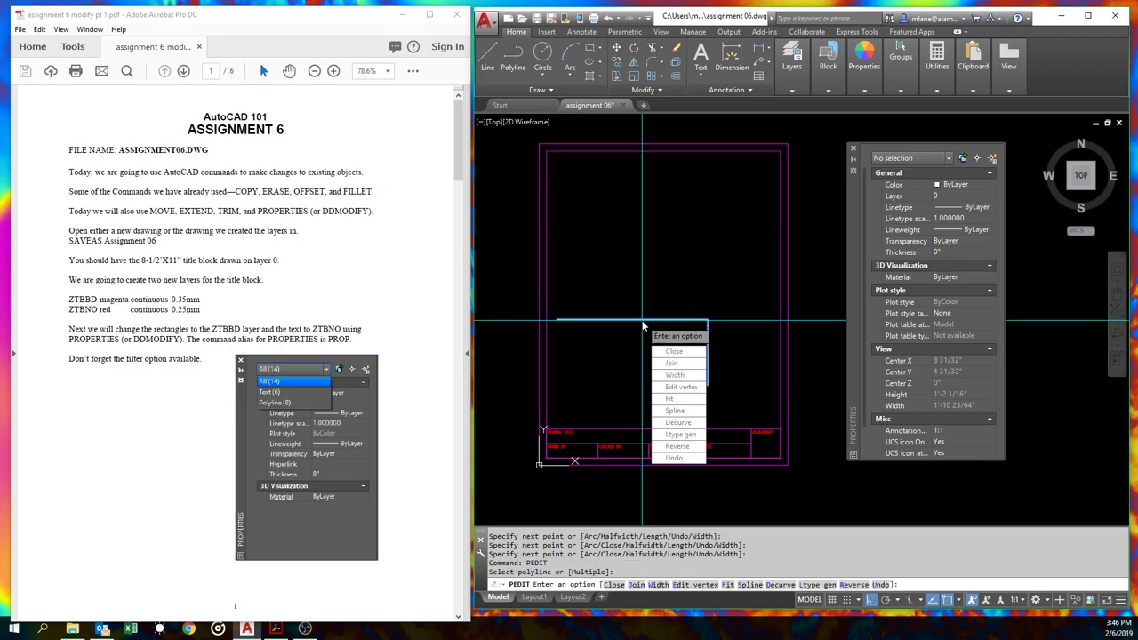
type("w")
key("Return")
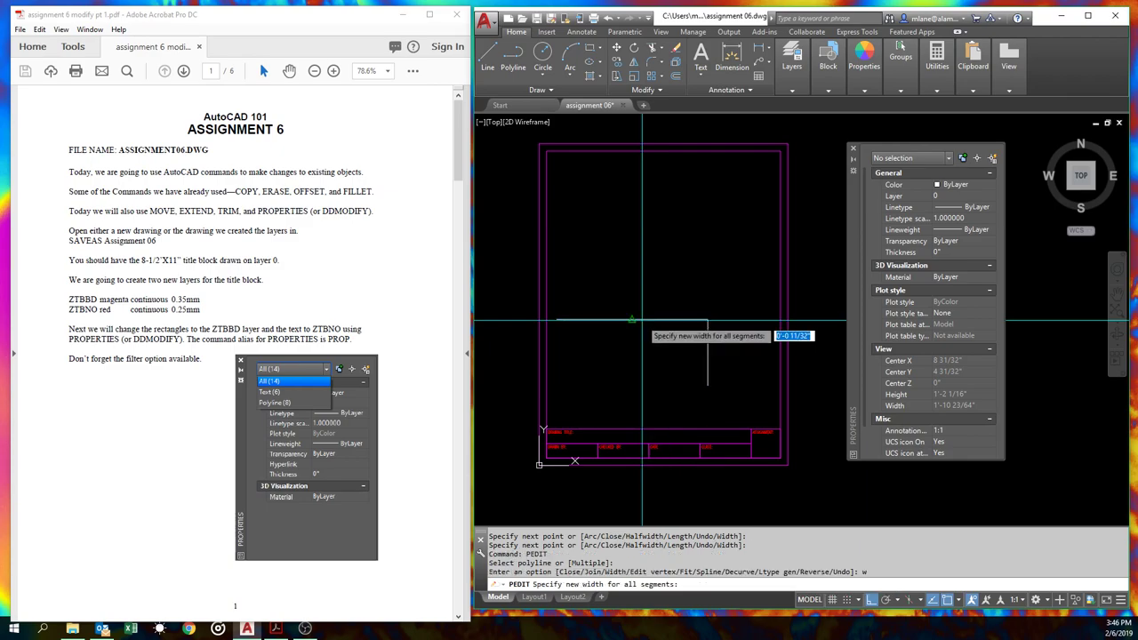
type("2")
key("Return")
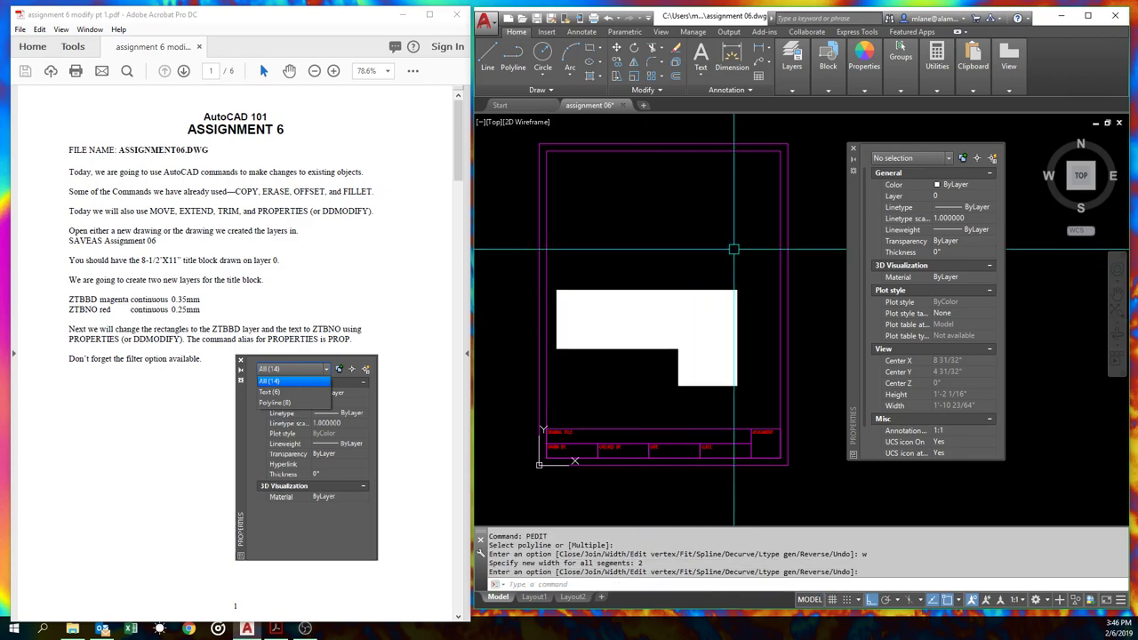
Finish the polyline editing and undo the width change.
key("Return")
type("u")
key("Return")
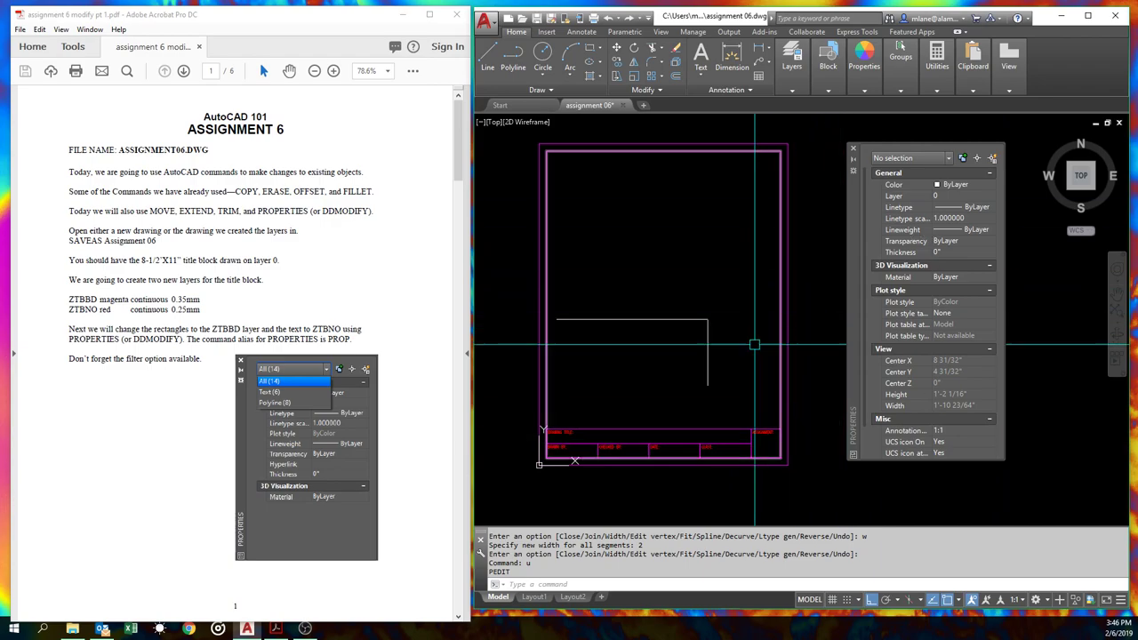
Set the L-shaped polyline's global width to 2" through its properties.
left_click(693, 320)
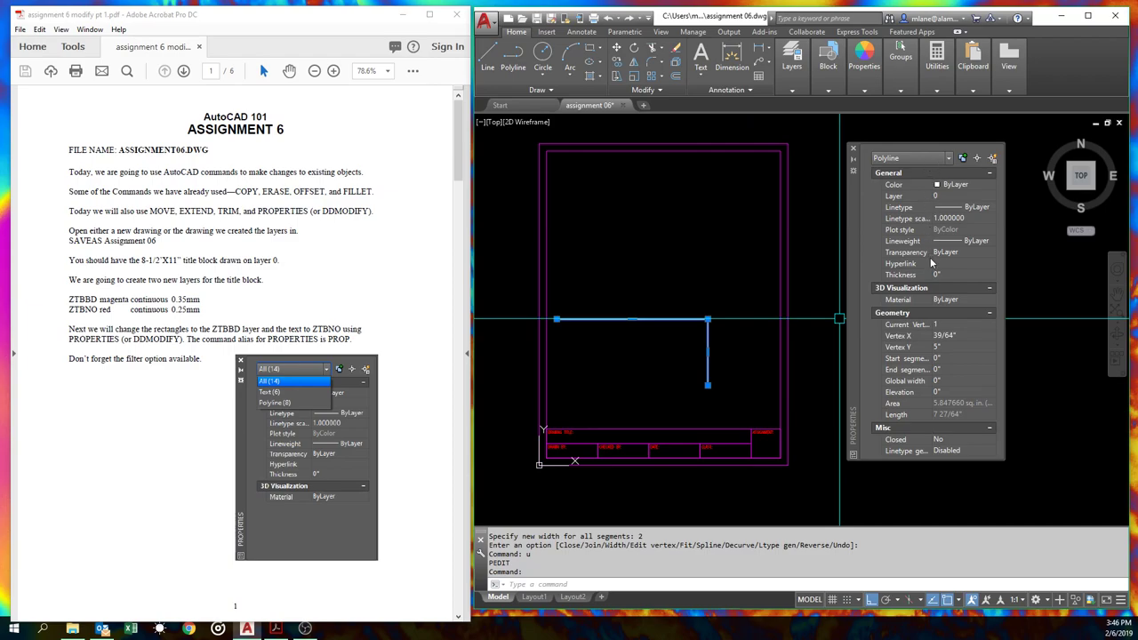
left_click(943, 382)
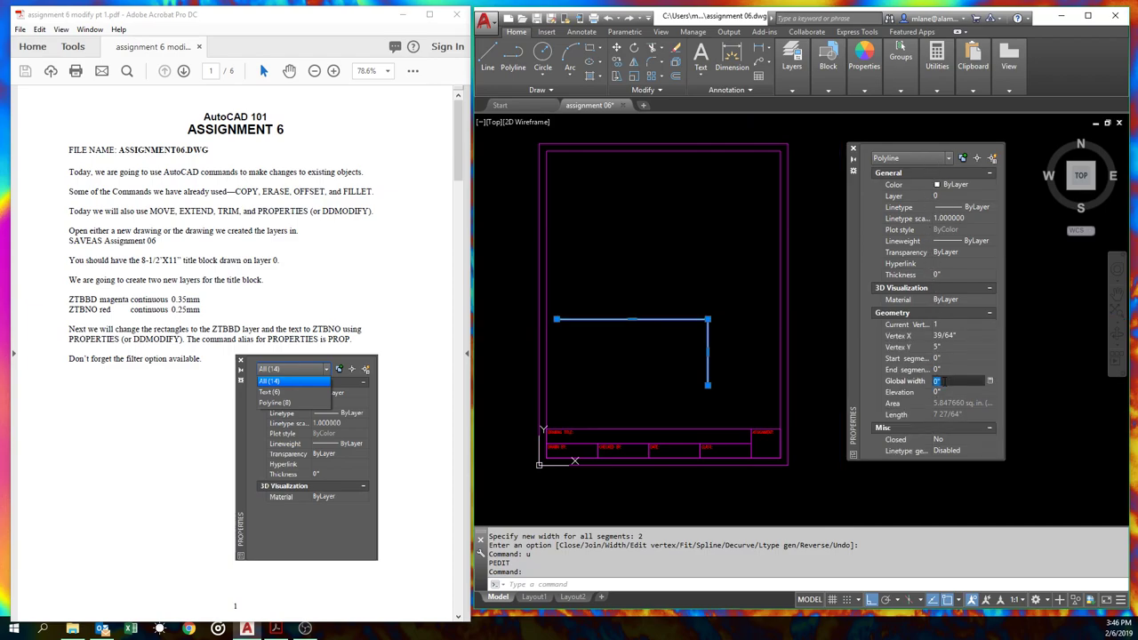
type("2")
key("Return")
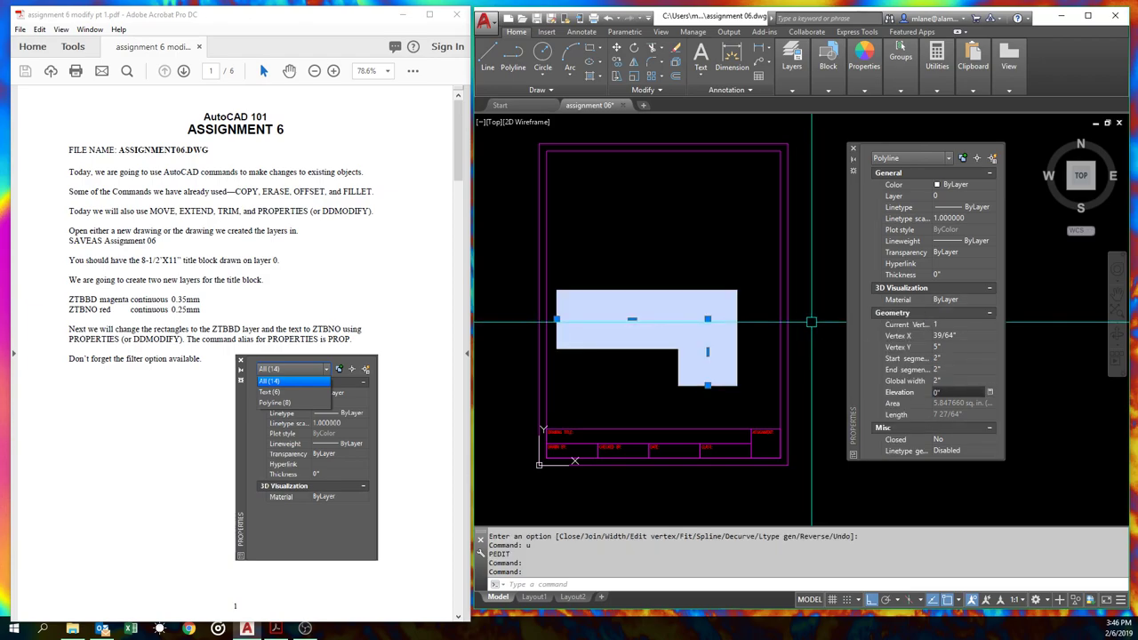
Deselect the L-shaped polyline and undo its last global width change.
key("Escape")
key("Escape")
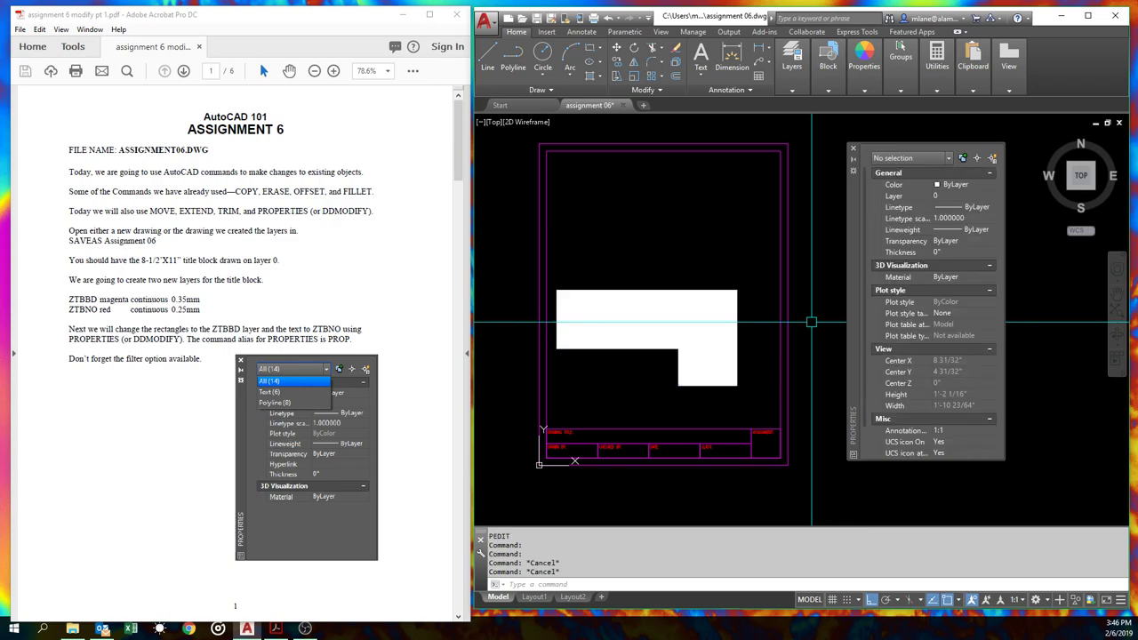
type("u")
key("Return")
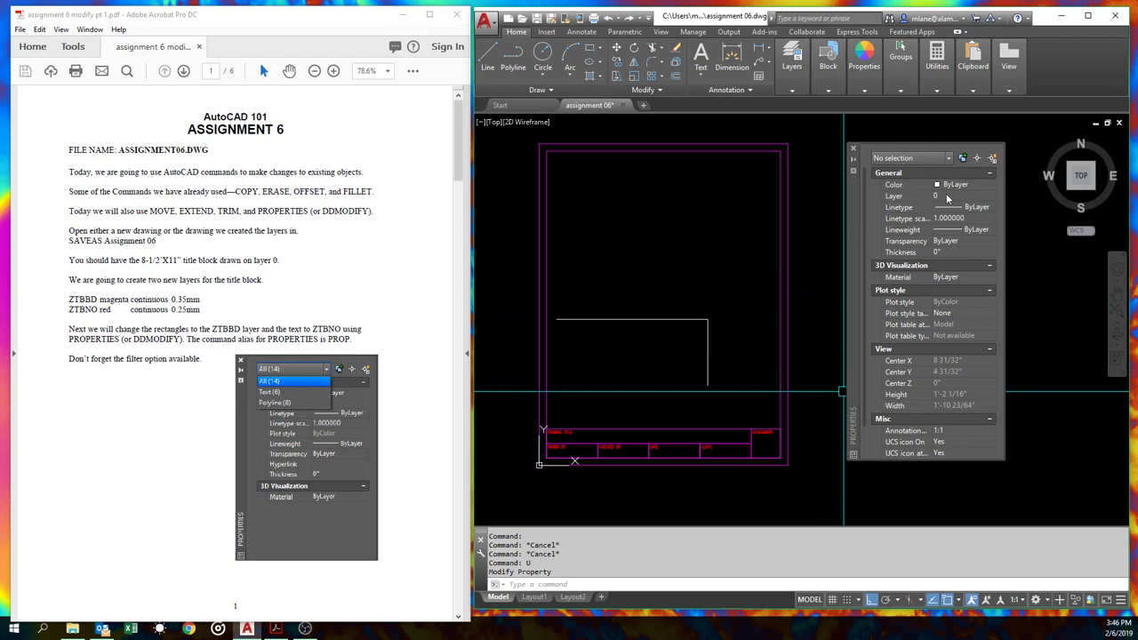
Set the L-shaped polyline's linetype to CENTER2 through its properties.
left_click(731, 336)
left_click(701, 355)
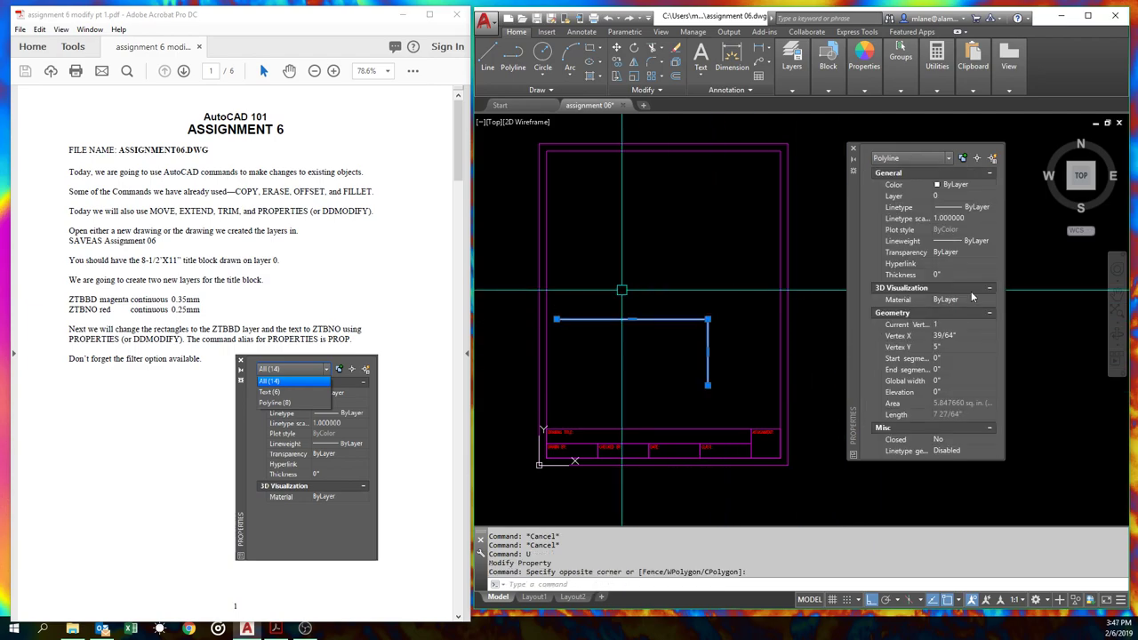
left_click(978, 206)
left_click(990, 207)
left_click(976, 240)
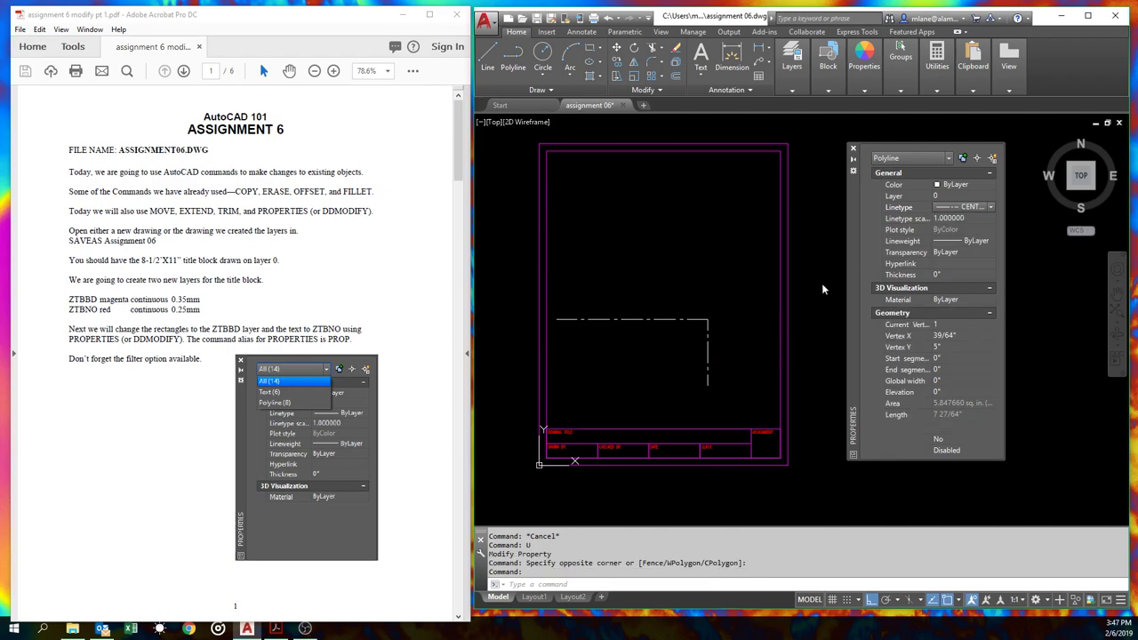
Look through the available layers for the L-shaped polyline without changing its layer, and set its color to Green.
left_click(960, 195)
left_click(990, 196)
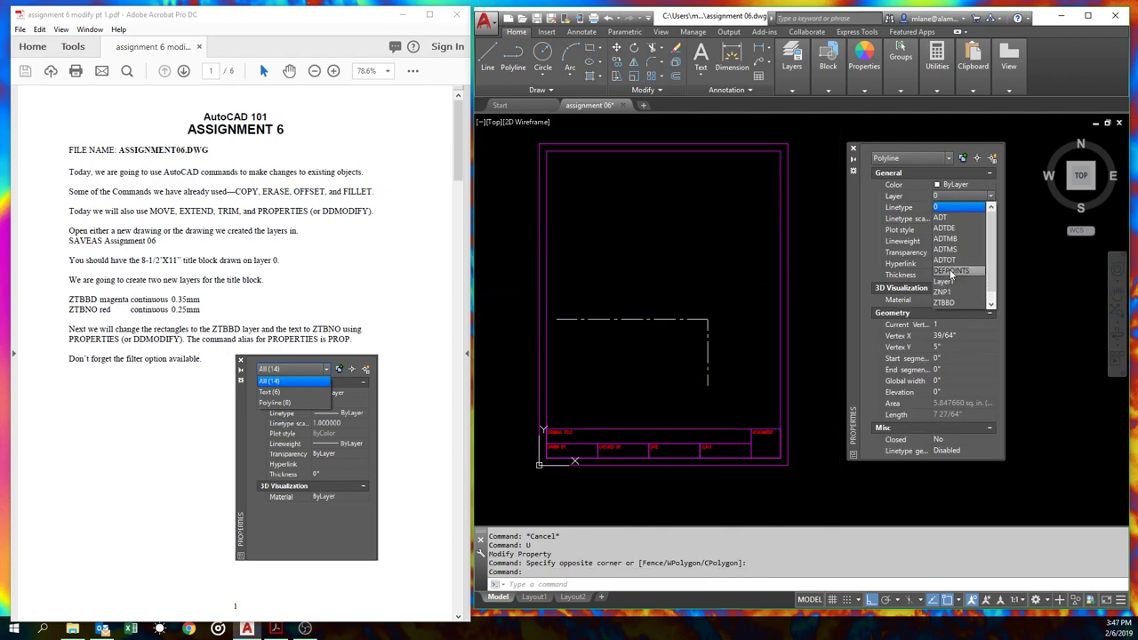
left_click(990, 187)
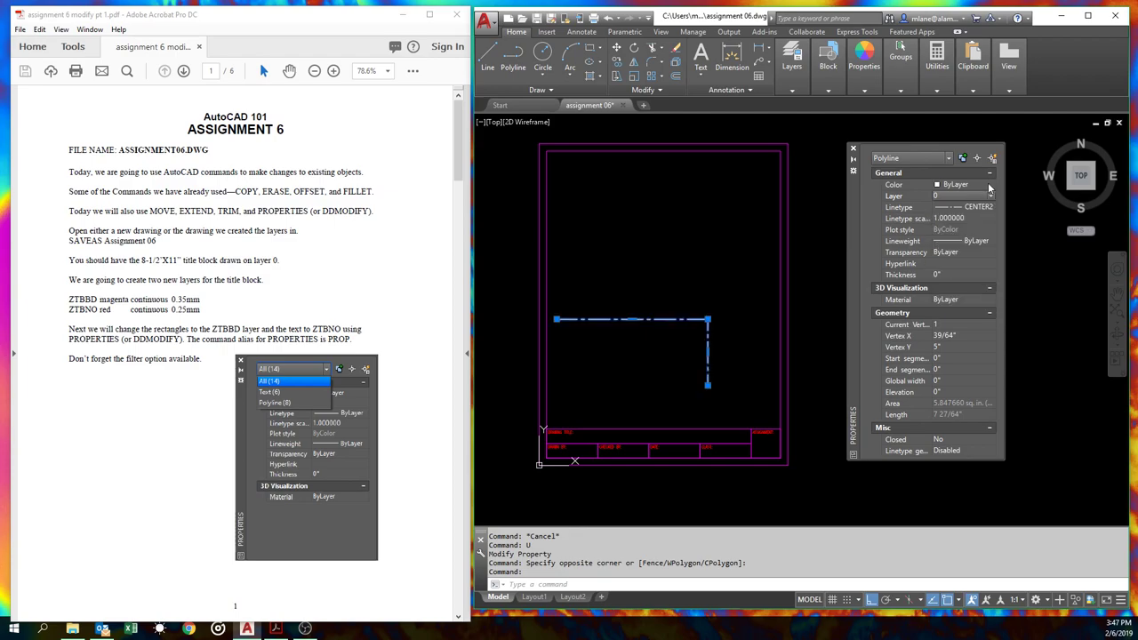
left_click(990, 185)
left_click(991, 185)
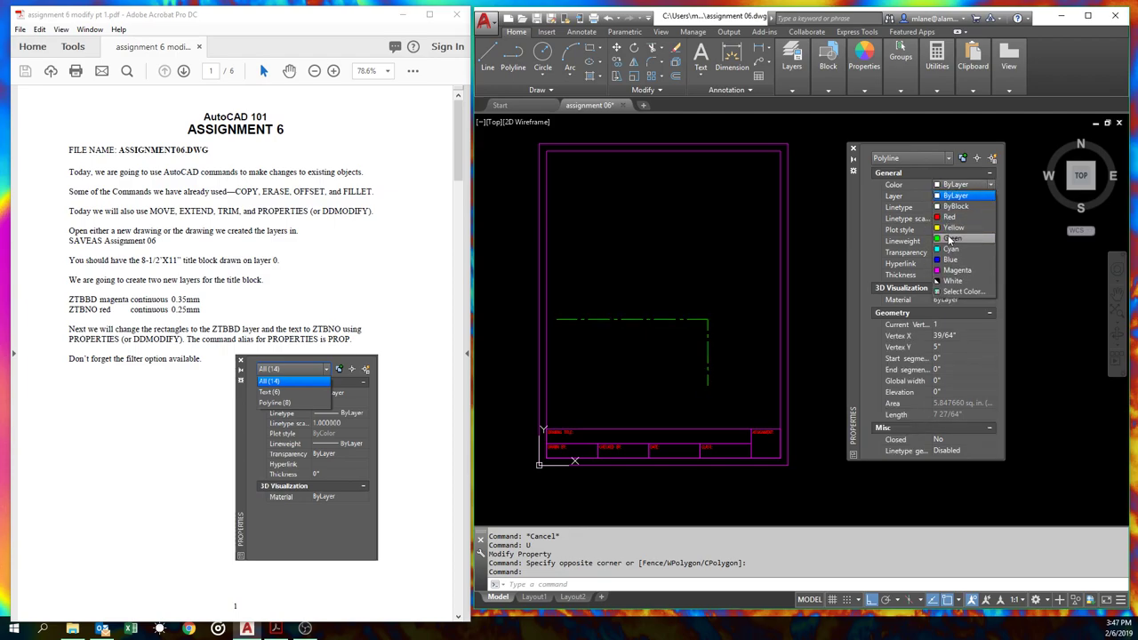
left_click(947, 235)
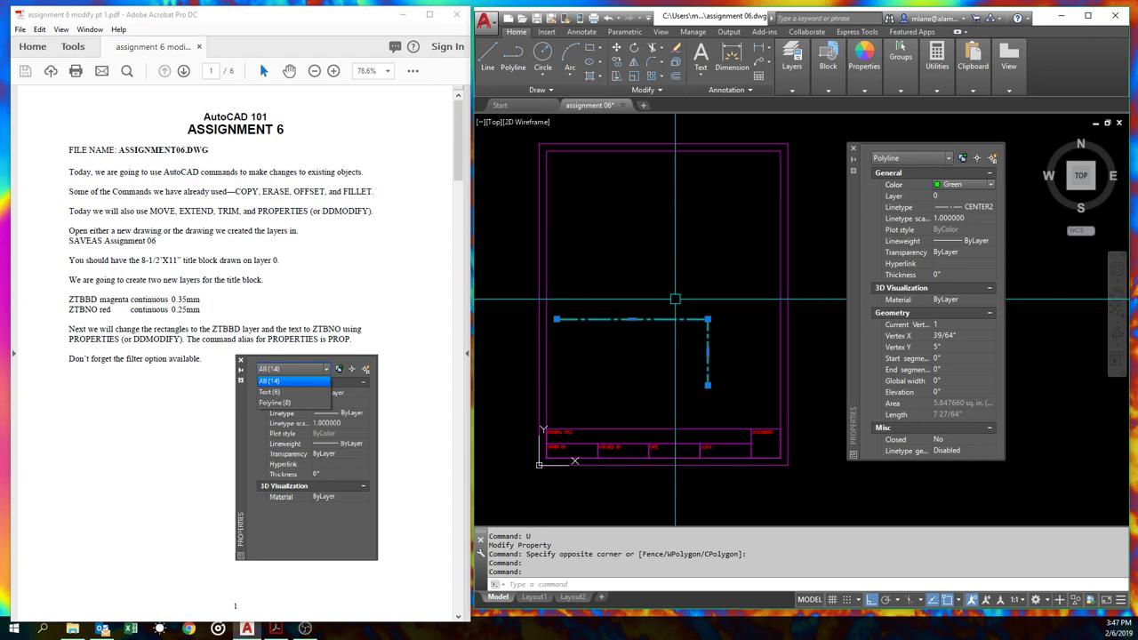
Deselect the polyline, review the drawing's layers with all of them from 0 to ZTBNO selected, and close the layer manager.
key("Escape")
key("Escape")
type("LAyer")
key("Return")
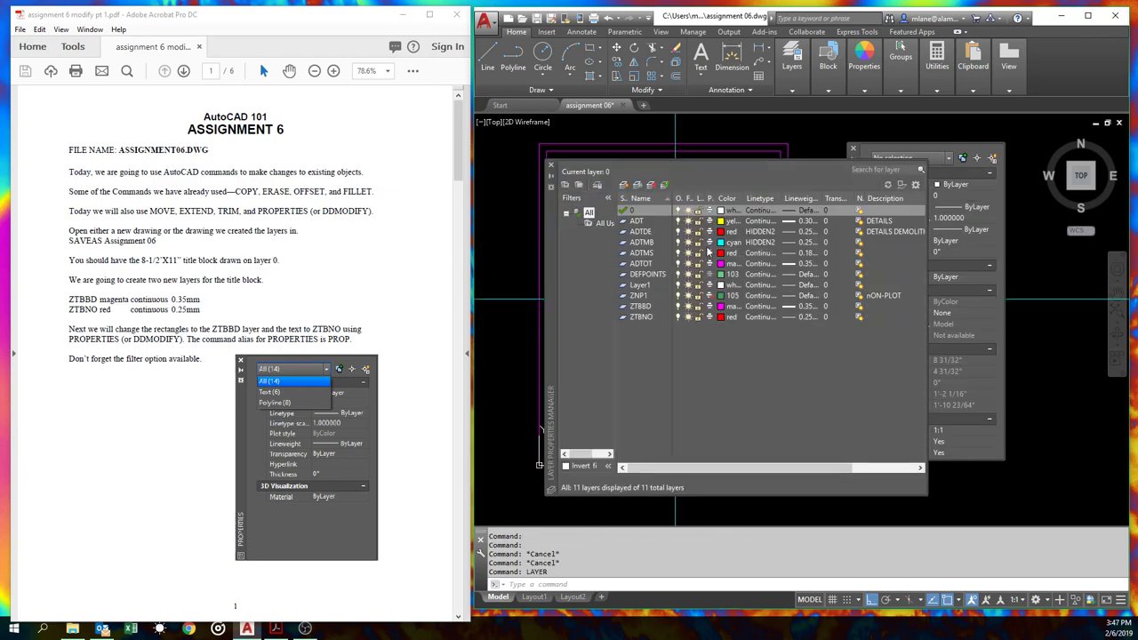
left_click(655, 212)
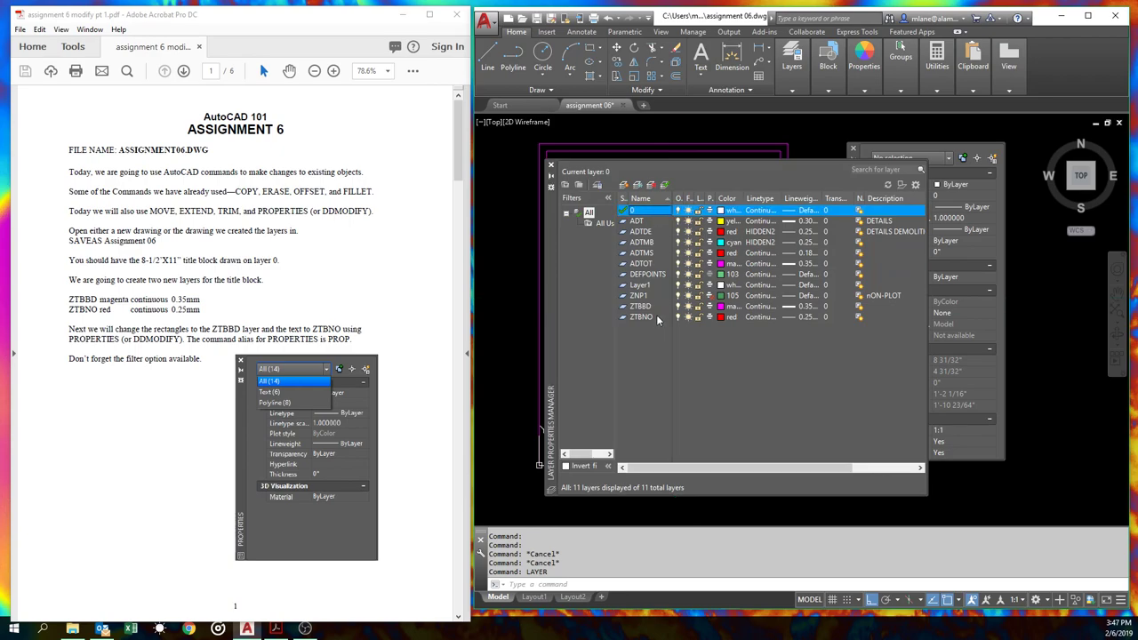
left_click(658, 317, "shift")
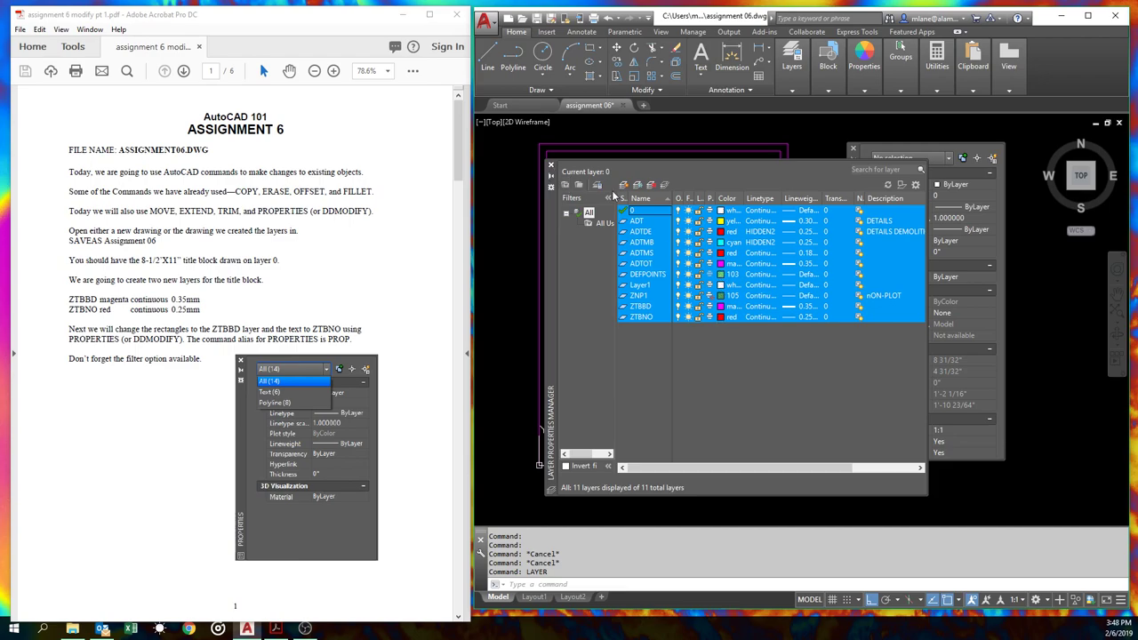
left_click(551, 166)
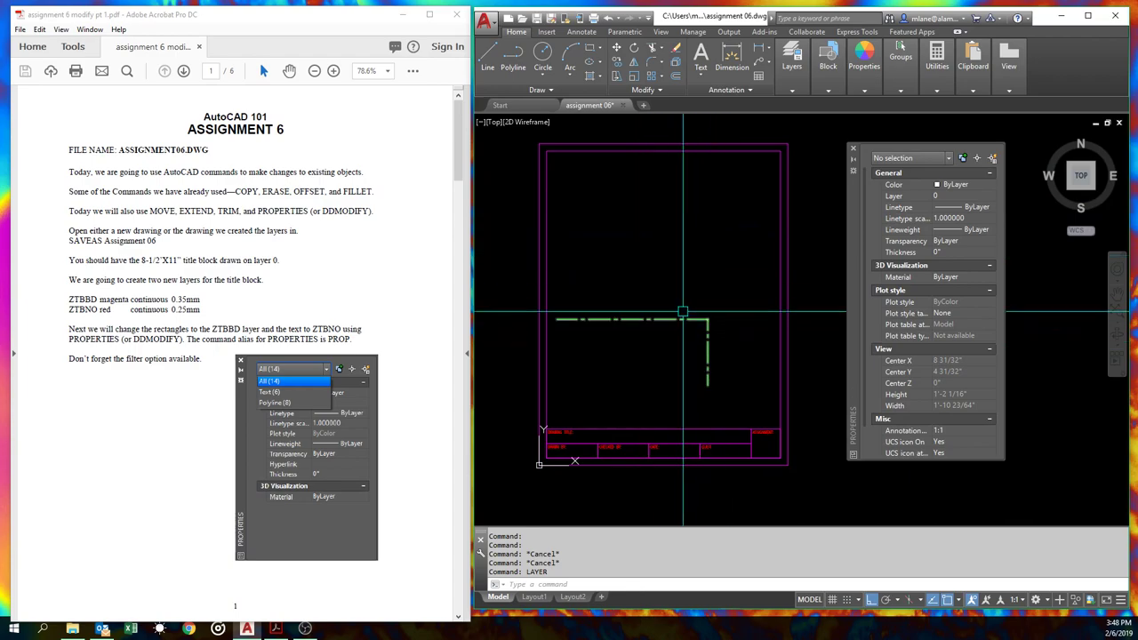
mouse_move(665, 316)
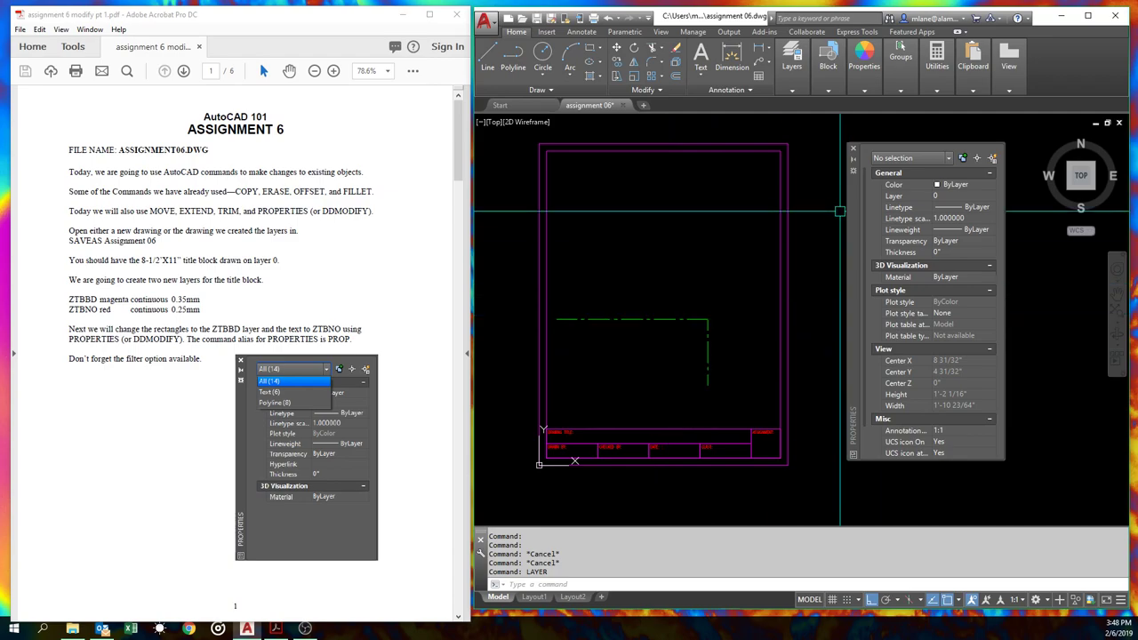
left_click(820, 133)
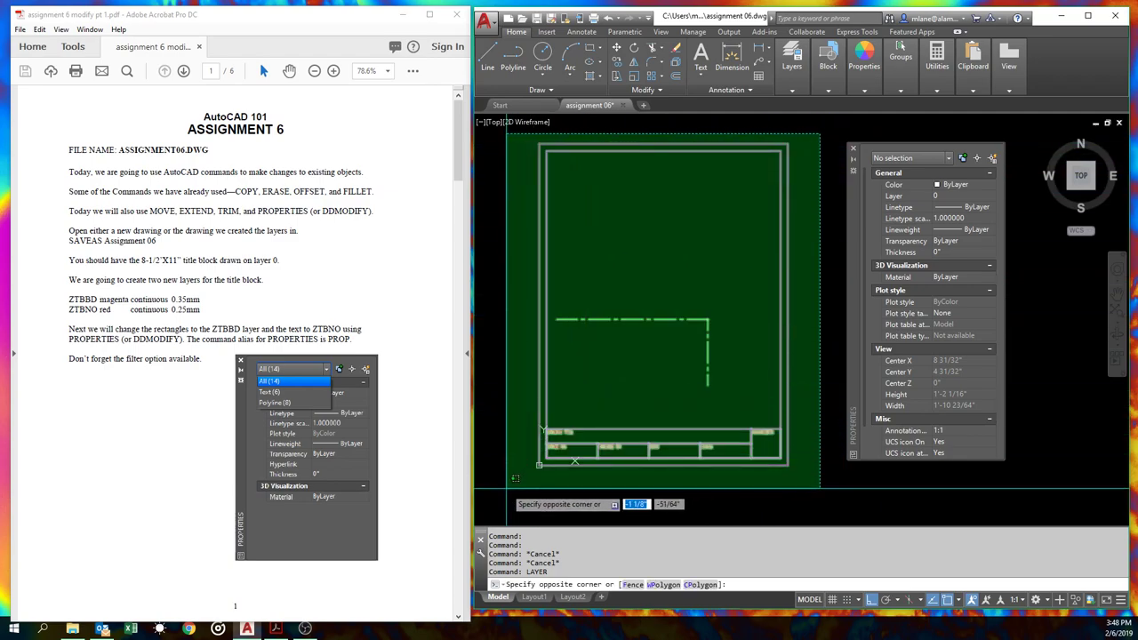
left_click(506, 488)
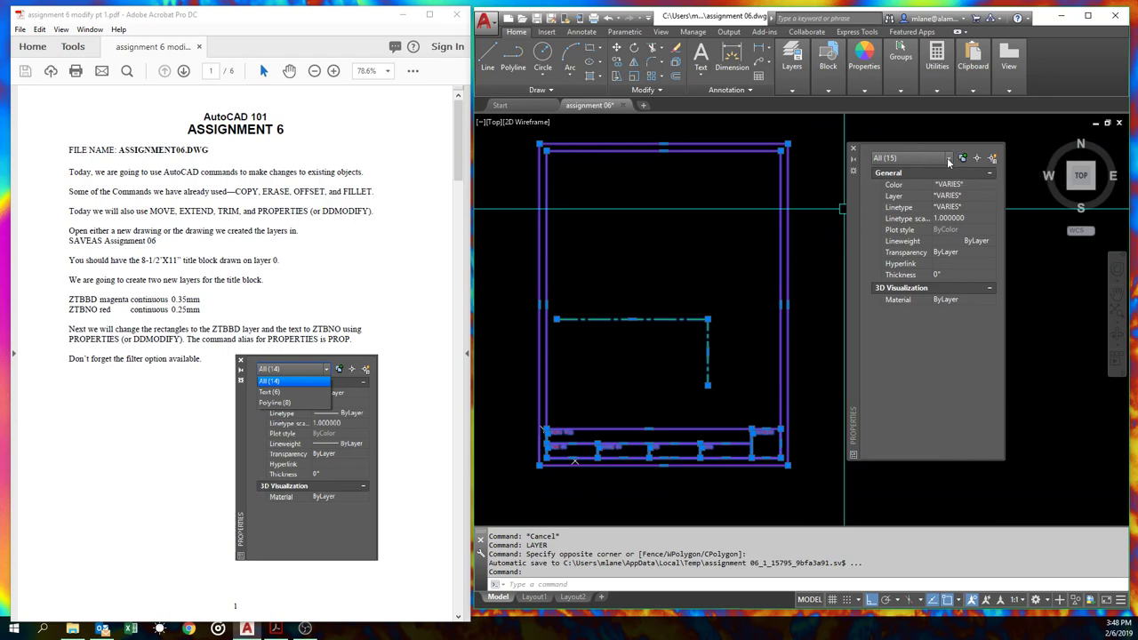
key("Escape")
key("Escape")
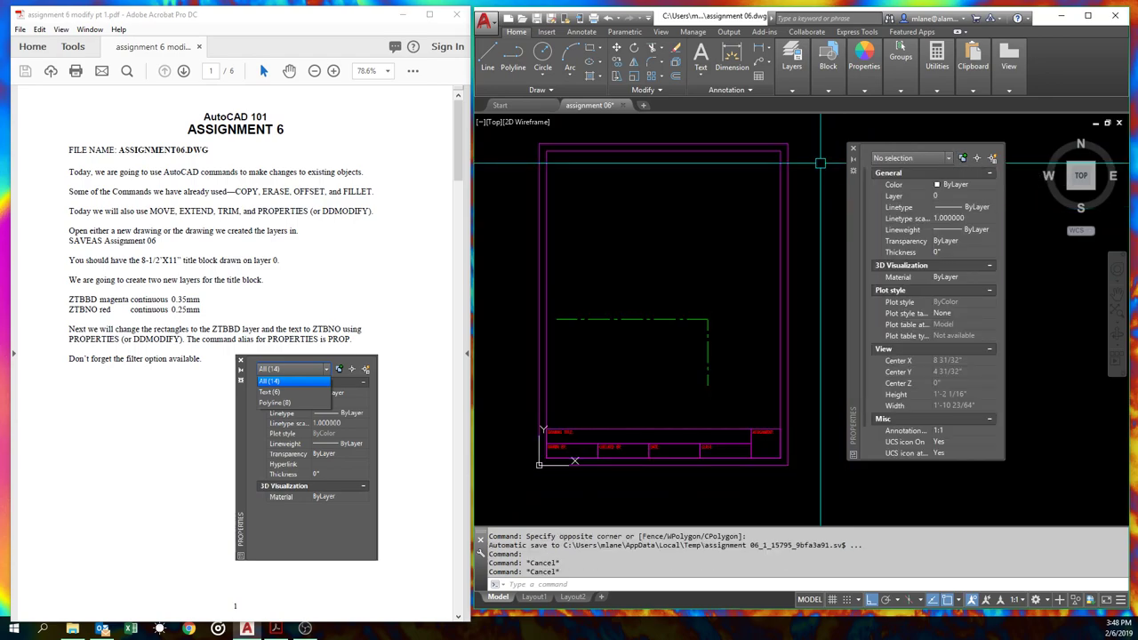
Set the color of layer 0 to 253 in the layer manager.
type("LAYer")
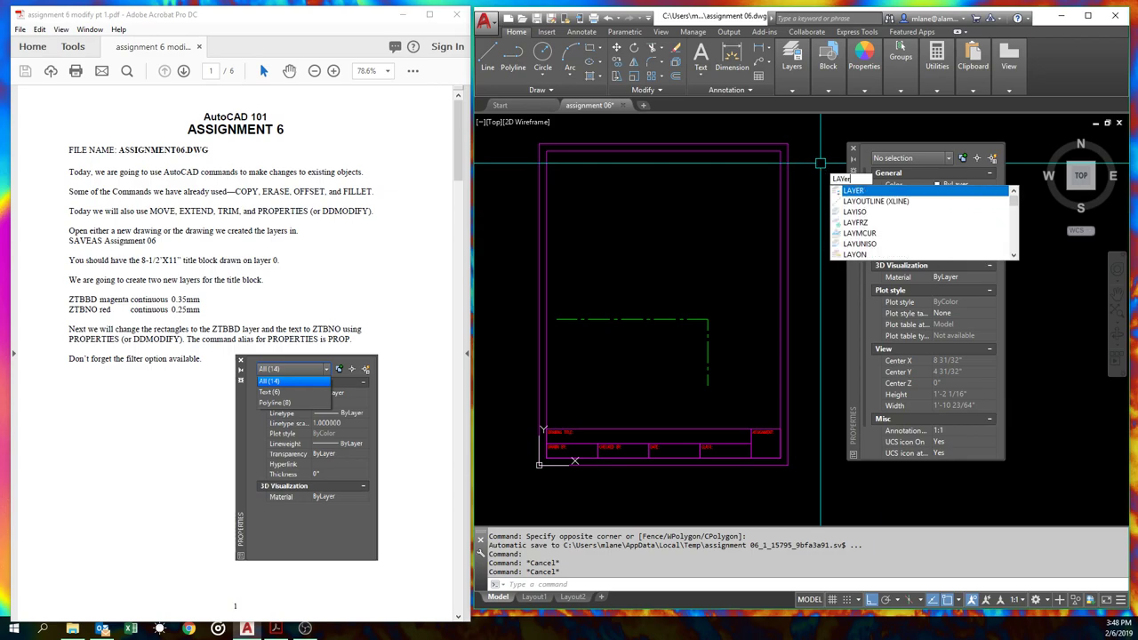
key("Return")
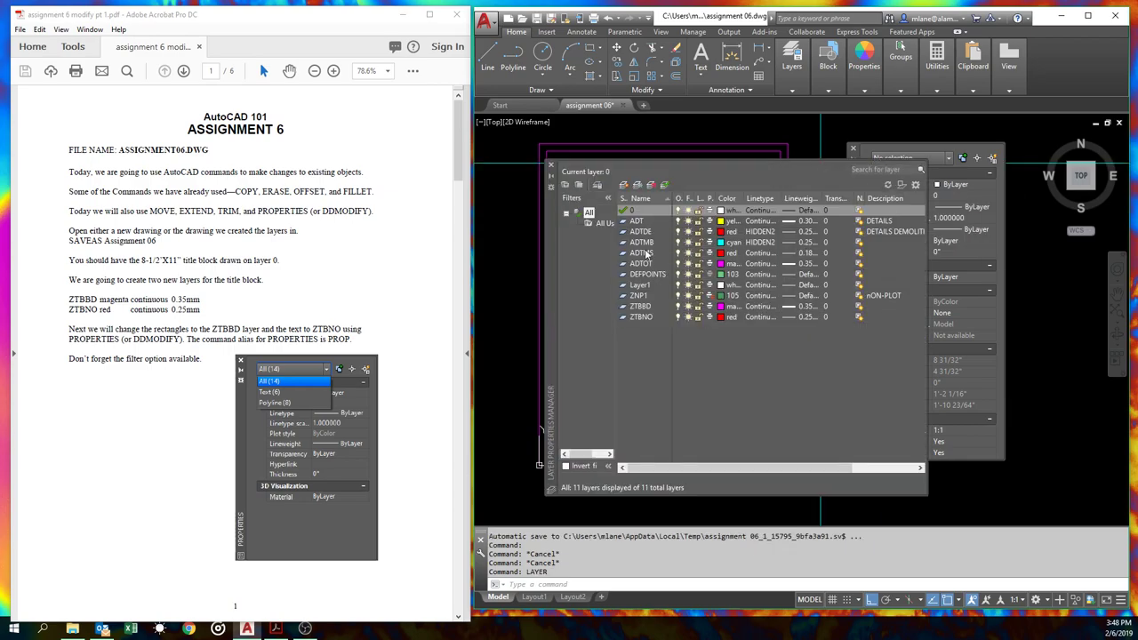
left_click(721, 211)
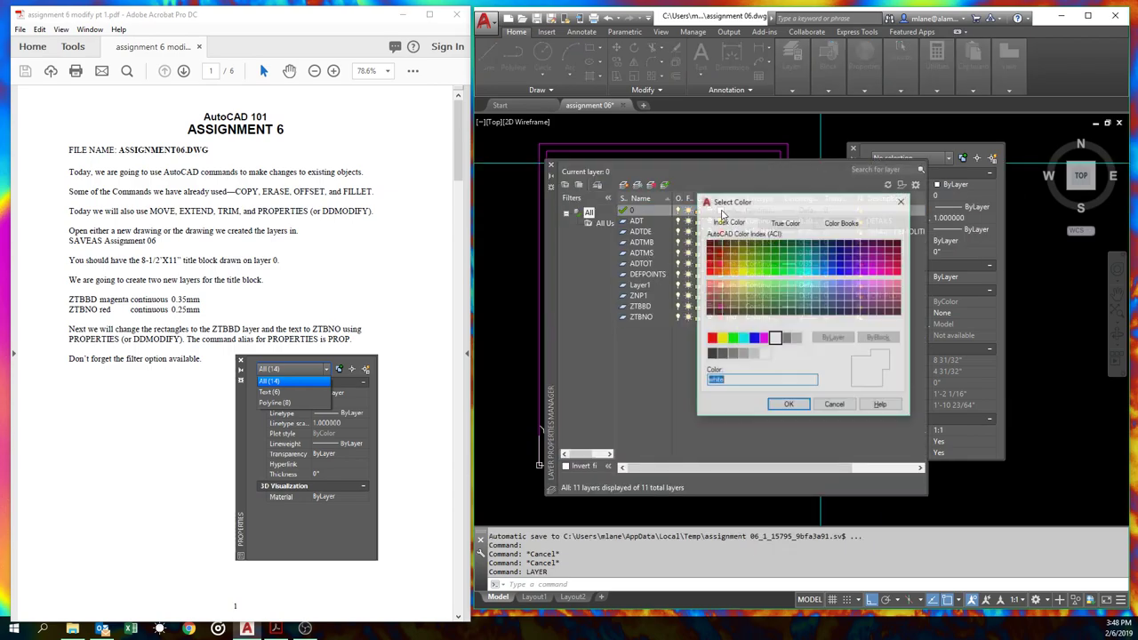
left_click(744, 354)
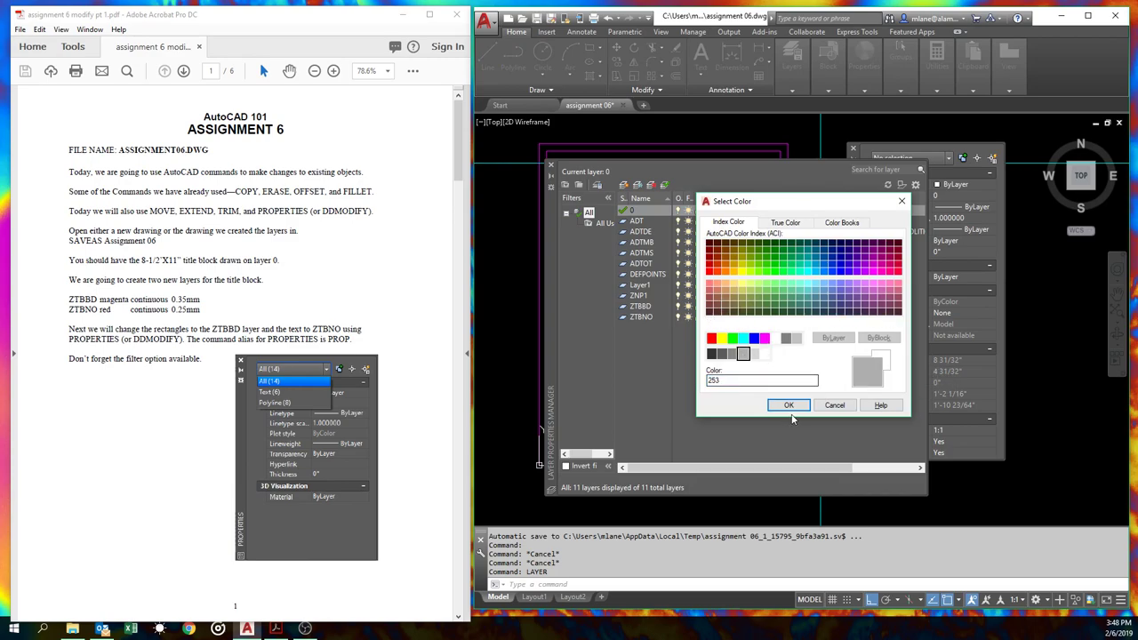
left_click(789, 404)
Set the color of layers ADT through ZTBNO to 253, and undo all the layer color changes.
left_click(722, 221)
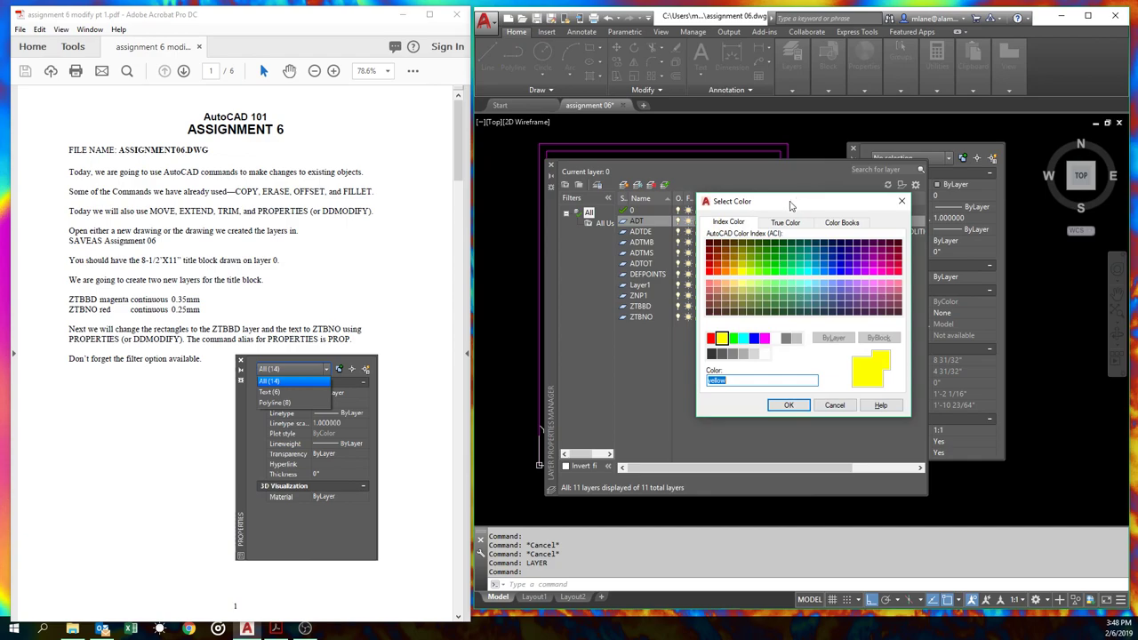
left_click(788, 405)
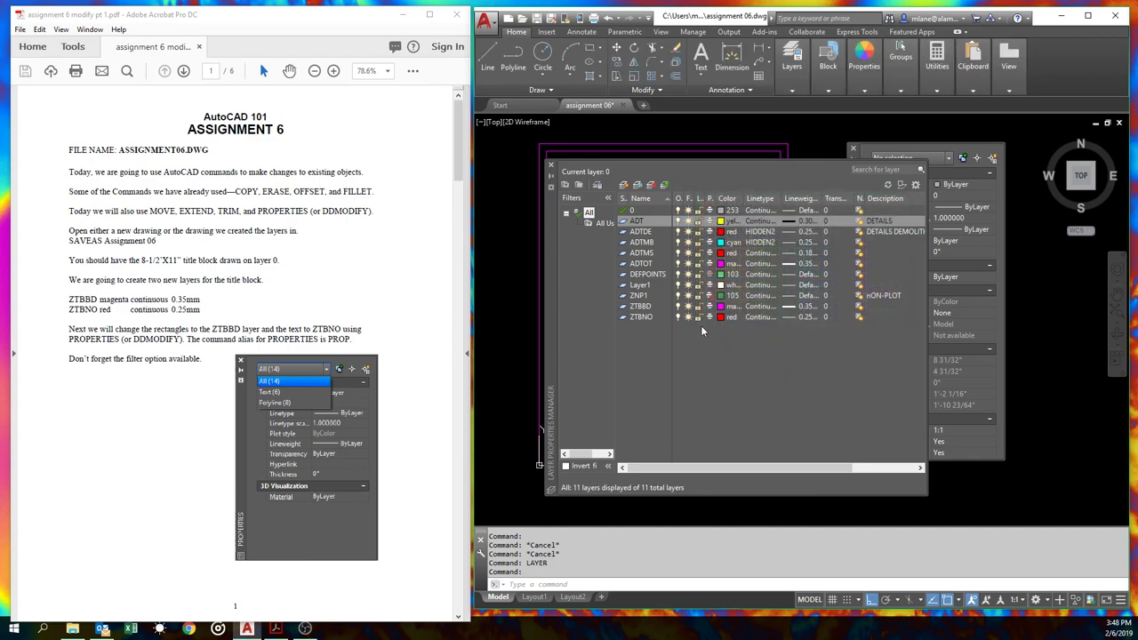
left_click(666, 317, "shift")
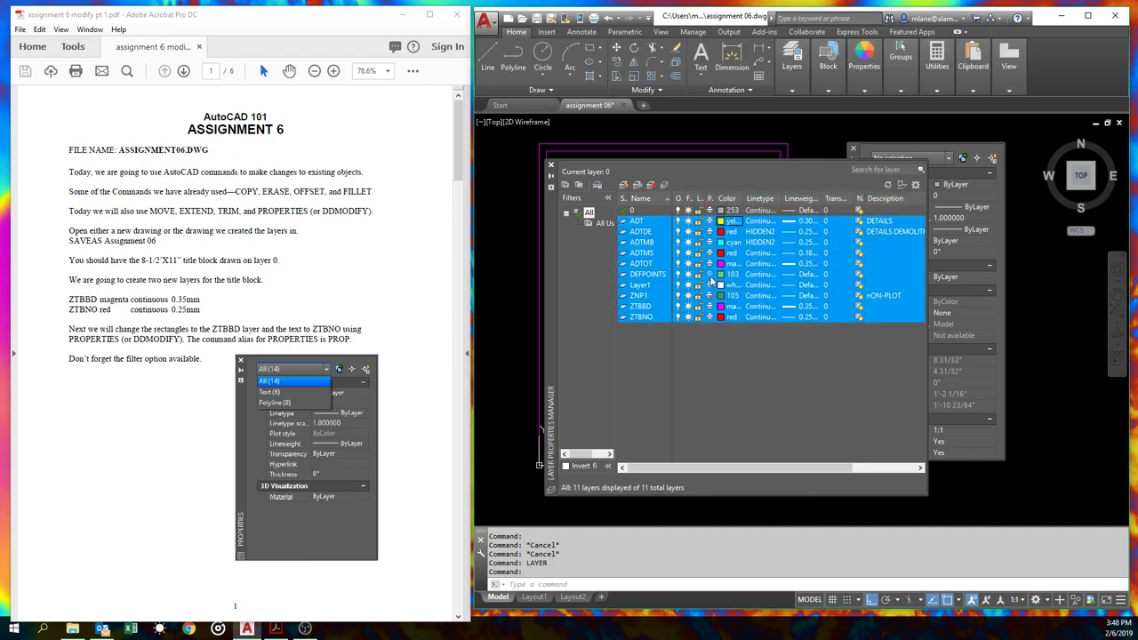
left_click(723, 228)
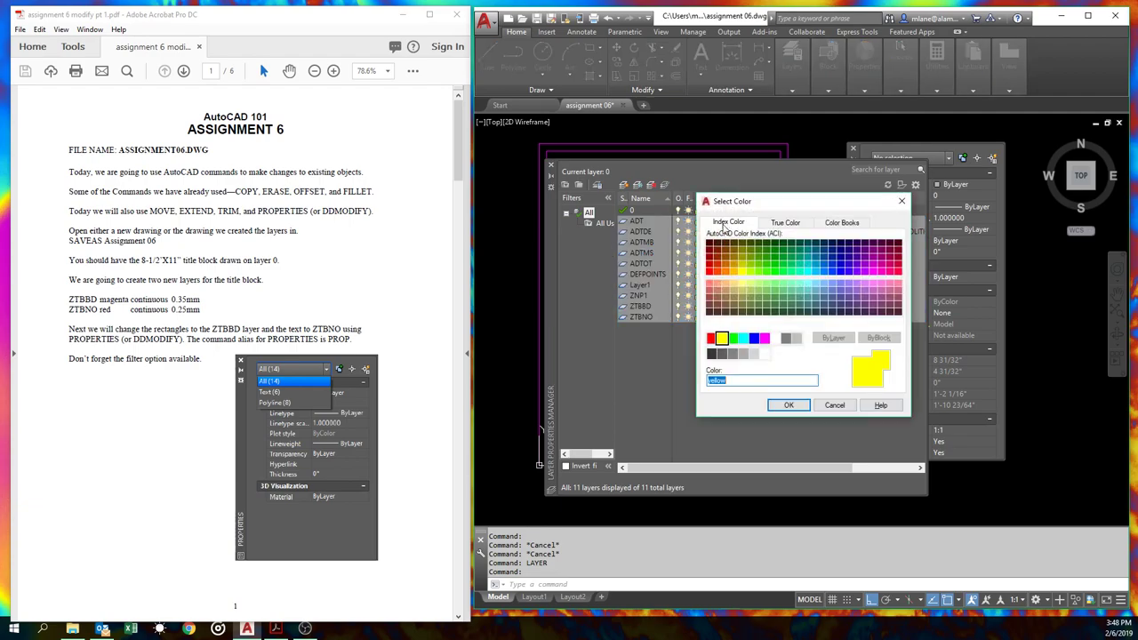
left_click(743, 354)
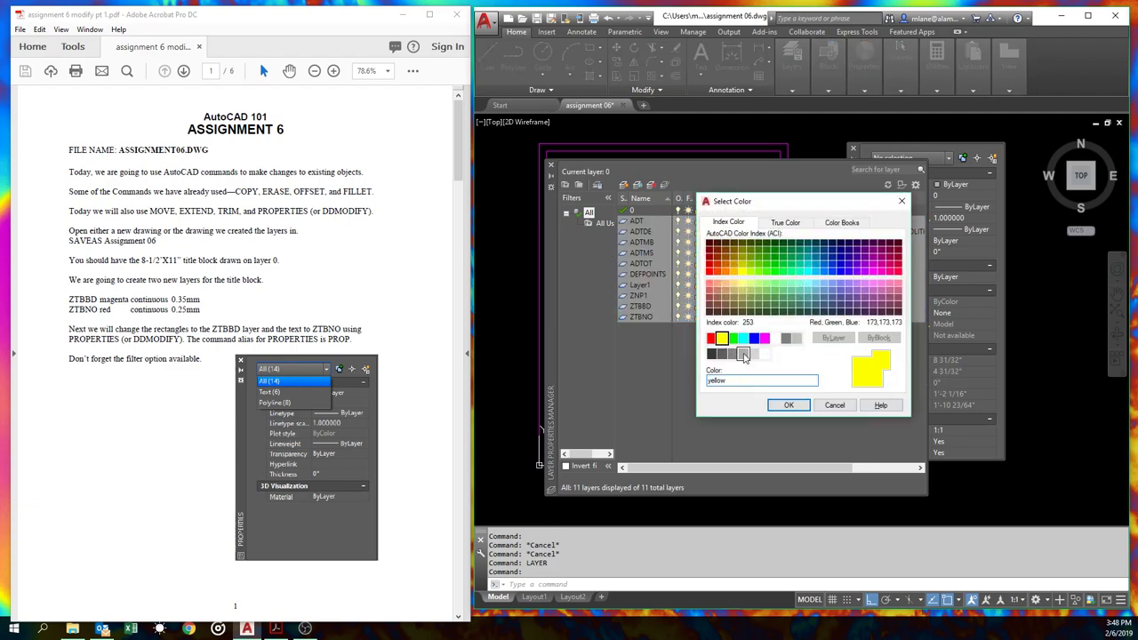
left_click(788, 404)
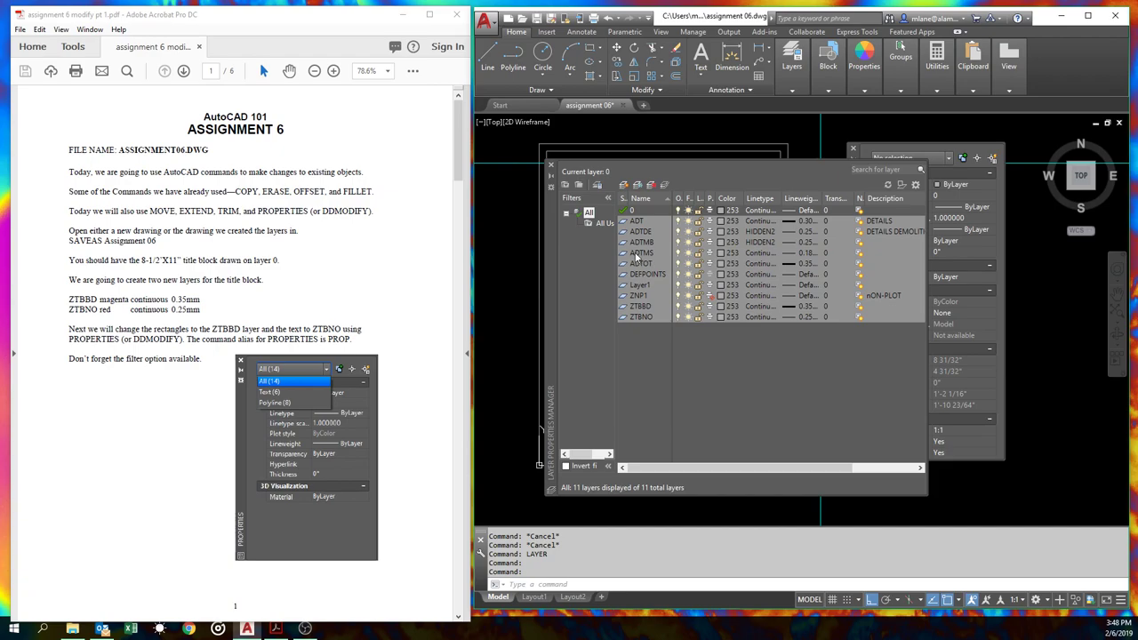
left_click(550, 166)
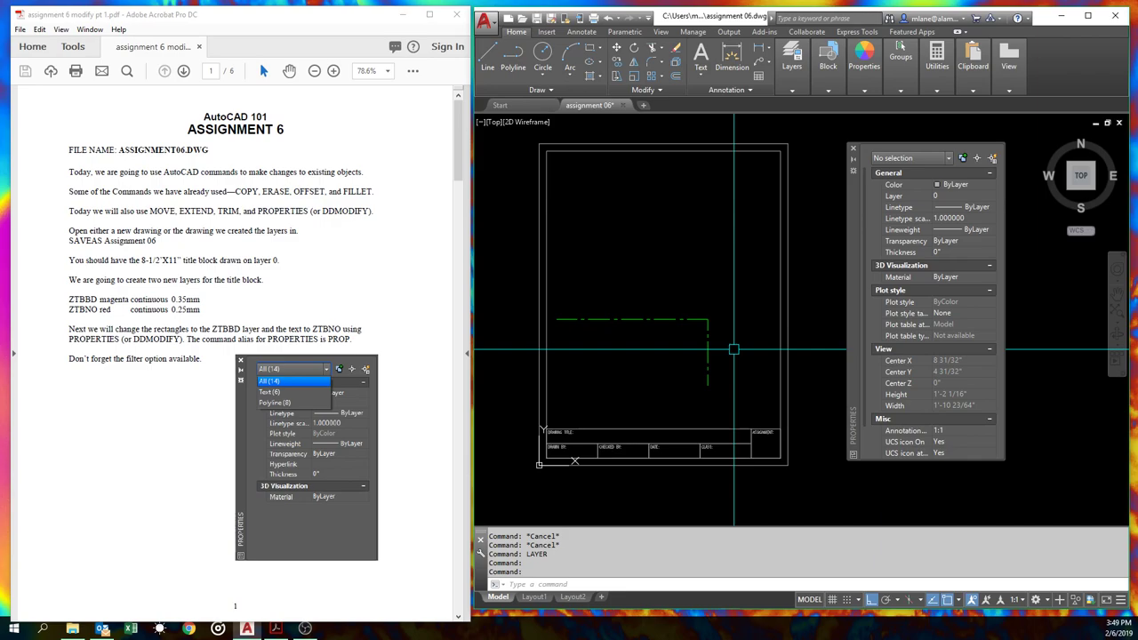
type("u")
key("Return")
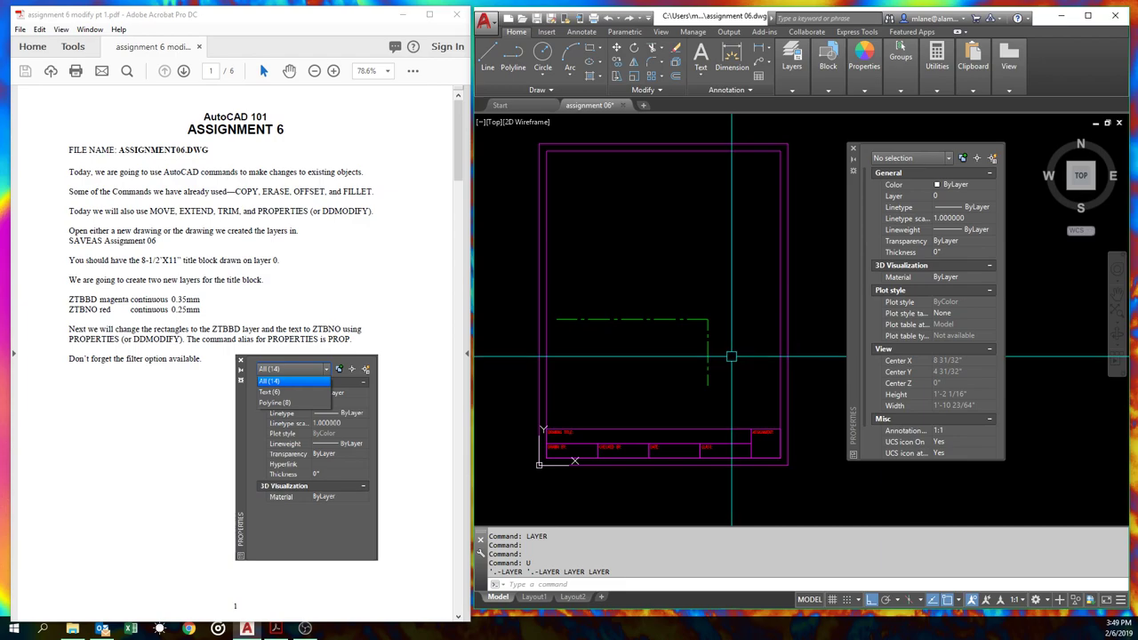
Erase the L-shaped polyline by selecting it before starting ERASE, and undo the deletion.
left_click(731, 356)
left_click(652, 293)
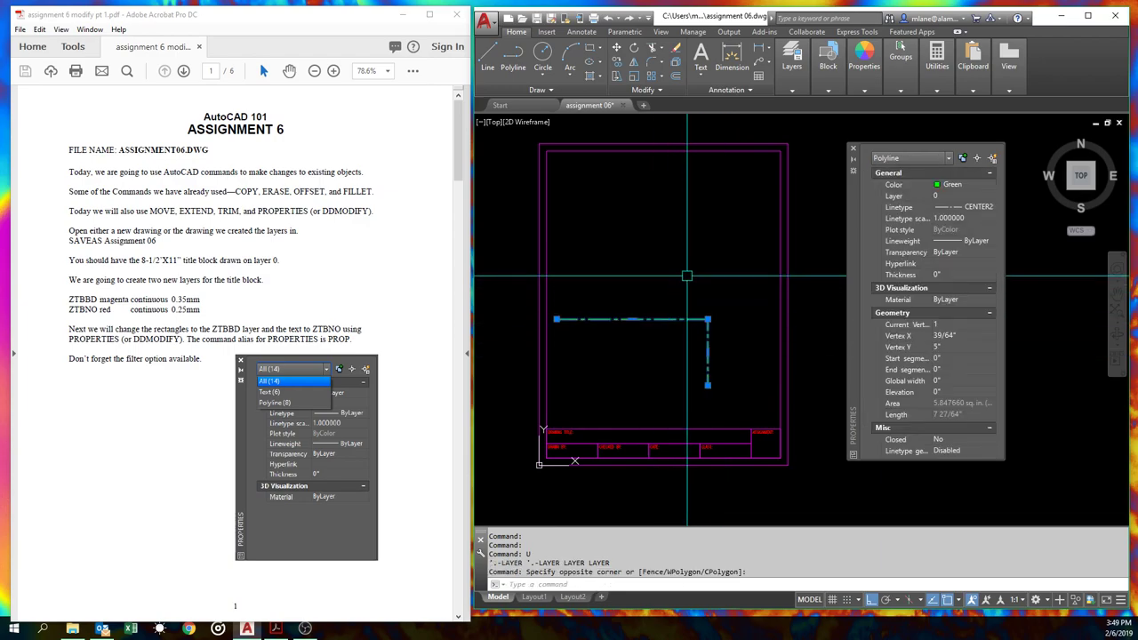
type("e")
key("Return")
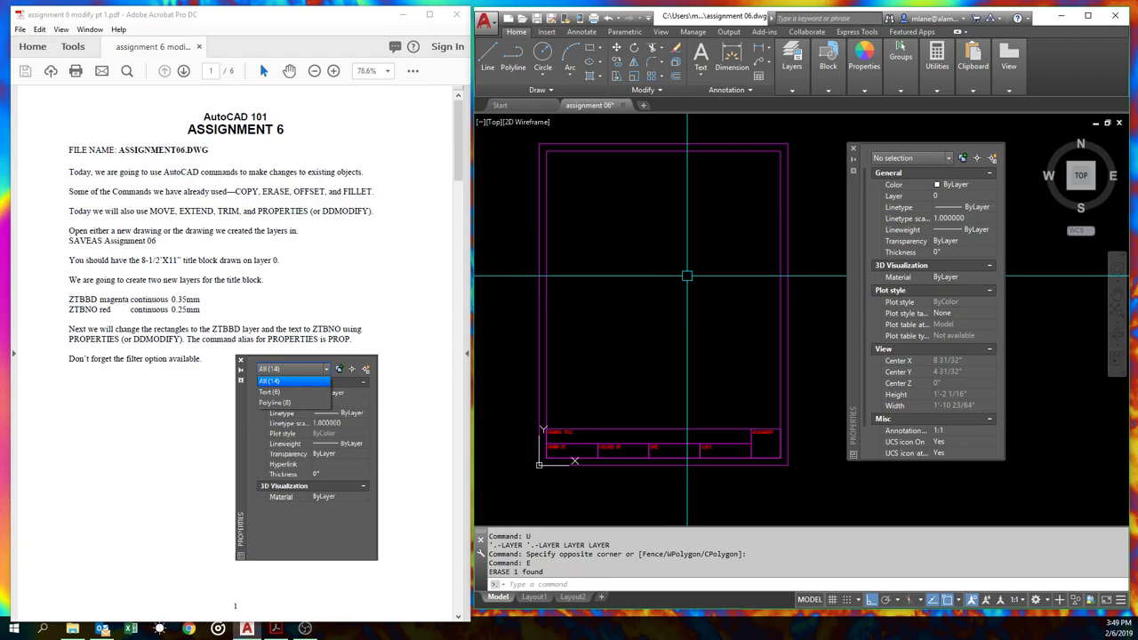
type("u")
key("Return")
Erase the L-shaped polyline by starting ERASE before selecting it, and undo the deletion.
type("e")
key("Return")
left_click(729, 308)
left_click(632, 347)
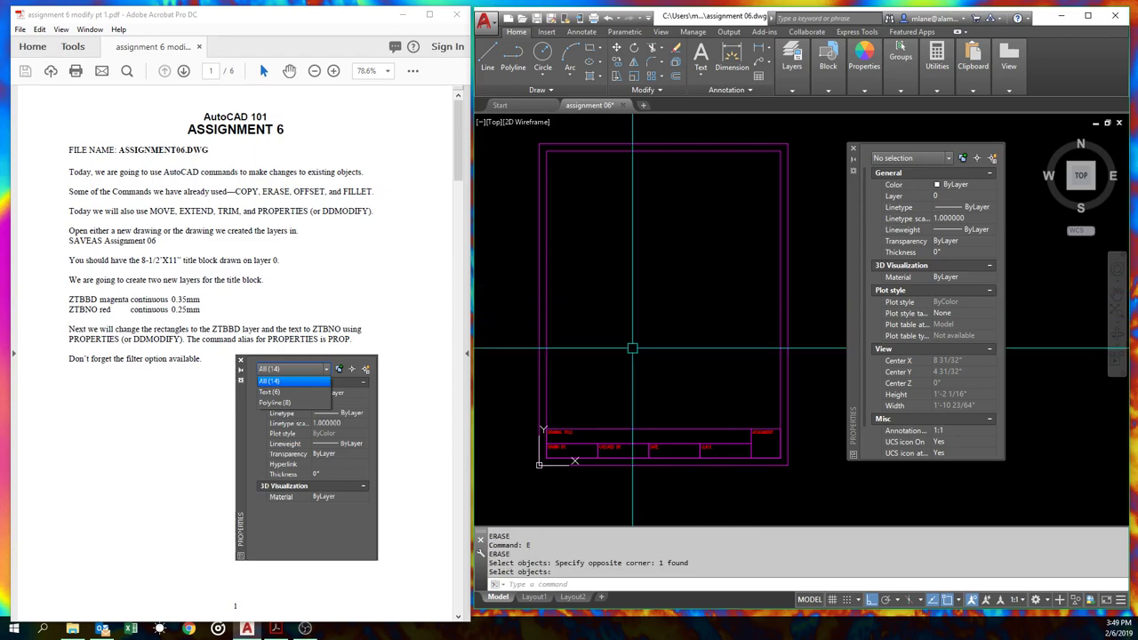
key("Return")
type("u")
key("Return")
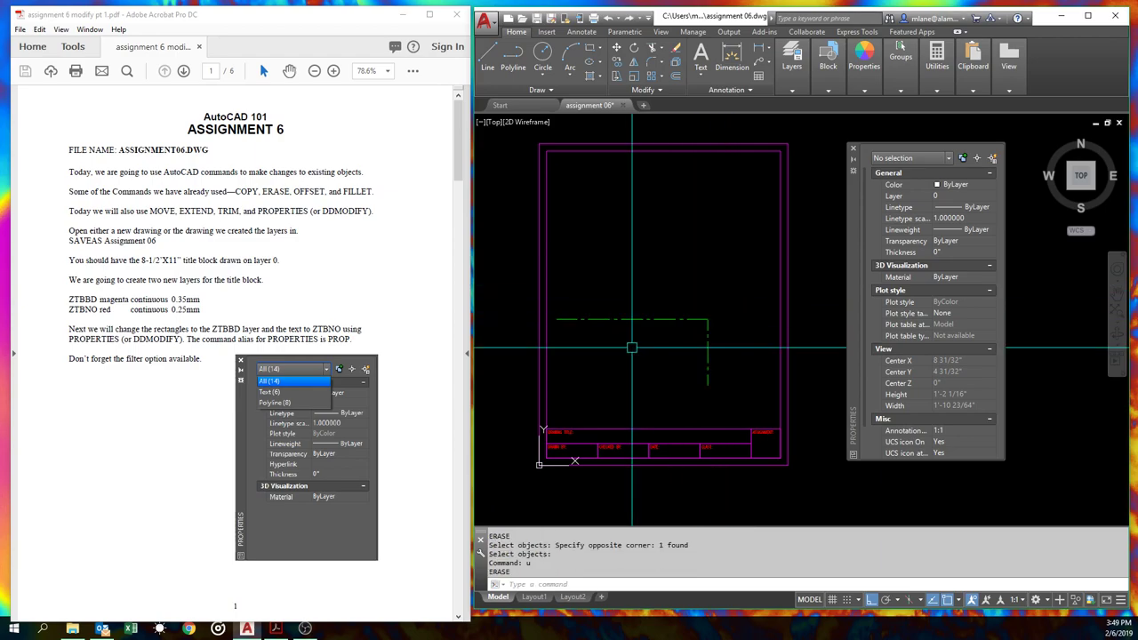
Select the green L-shaped polyline inside the border and erase it.
left_click(770, 373)
left_click(663, 336)
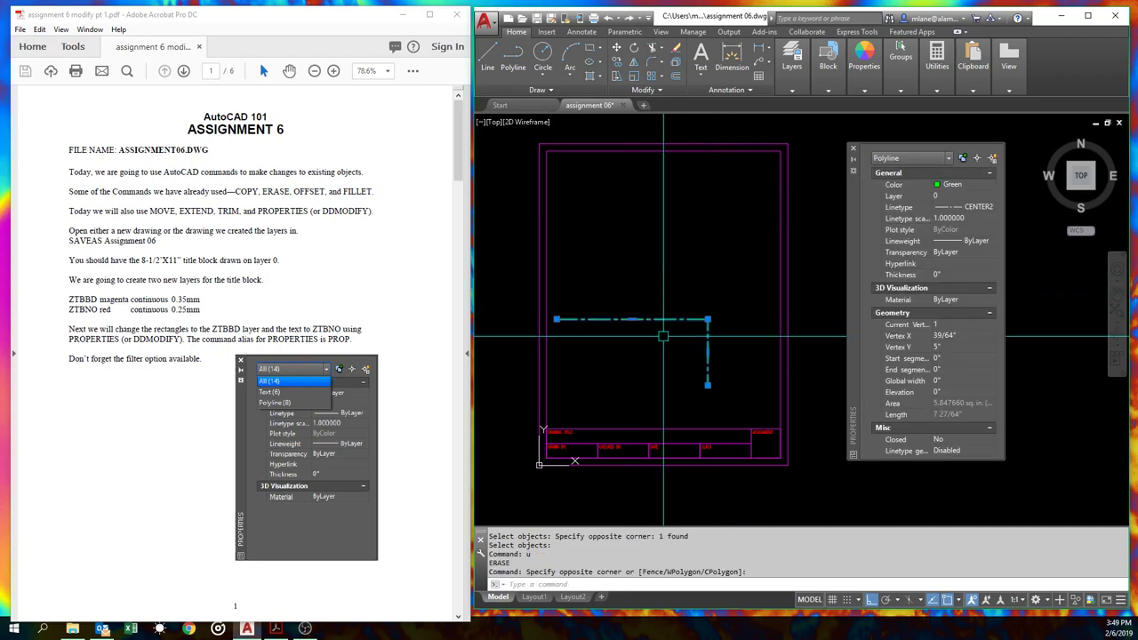
type("e")
key("Return")
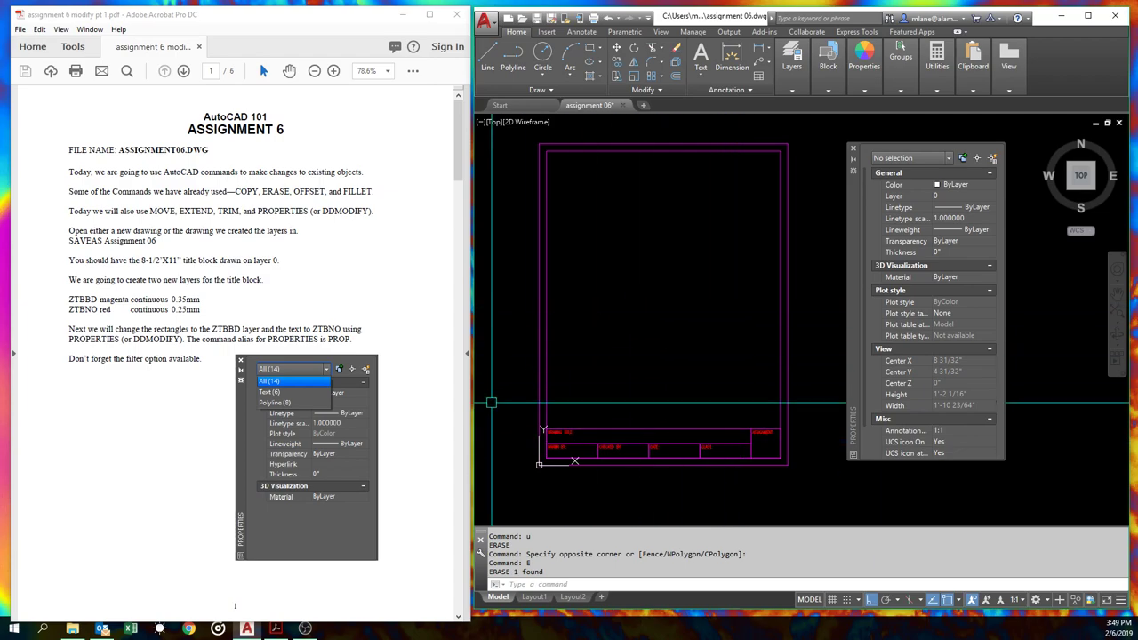
Save the assignment 06 drawing under its existing name.
left_click(485, 19)
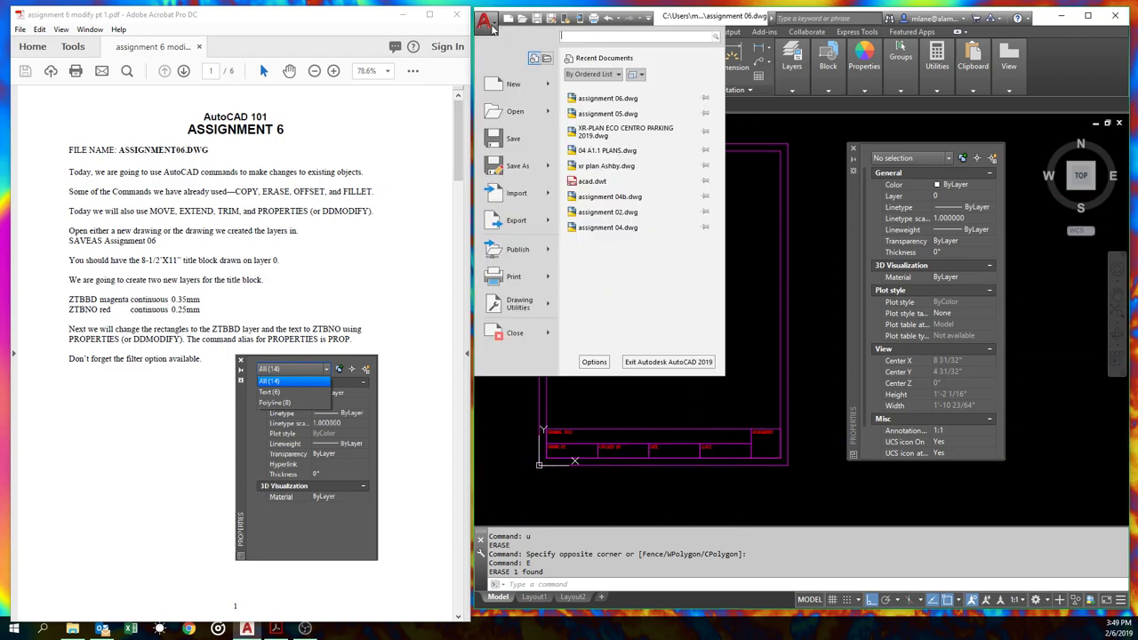
key("Escape")
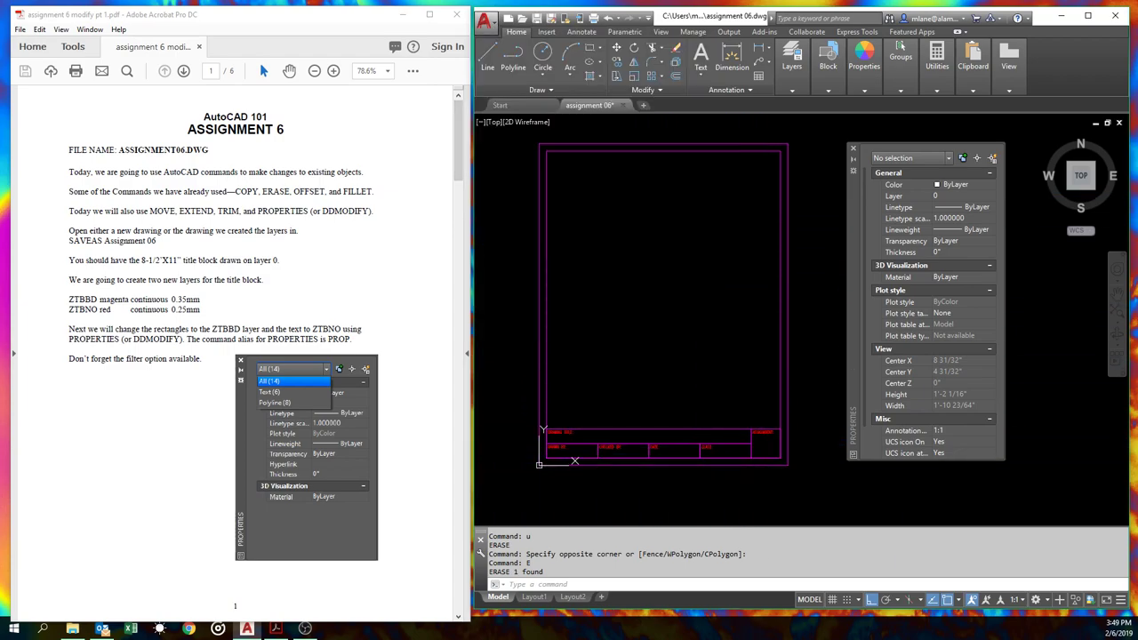
key("ctrl+s")
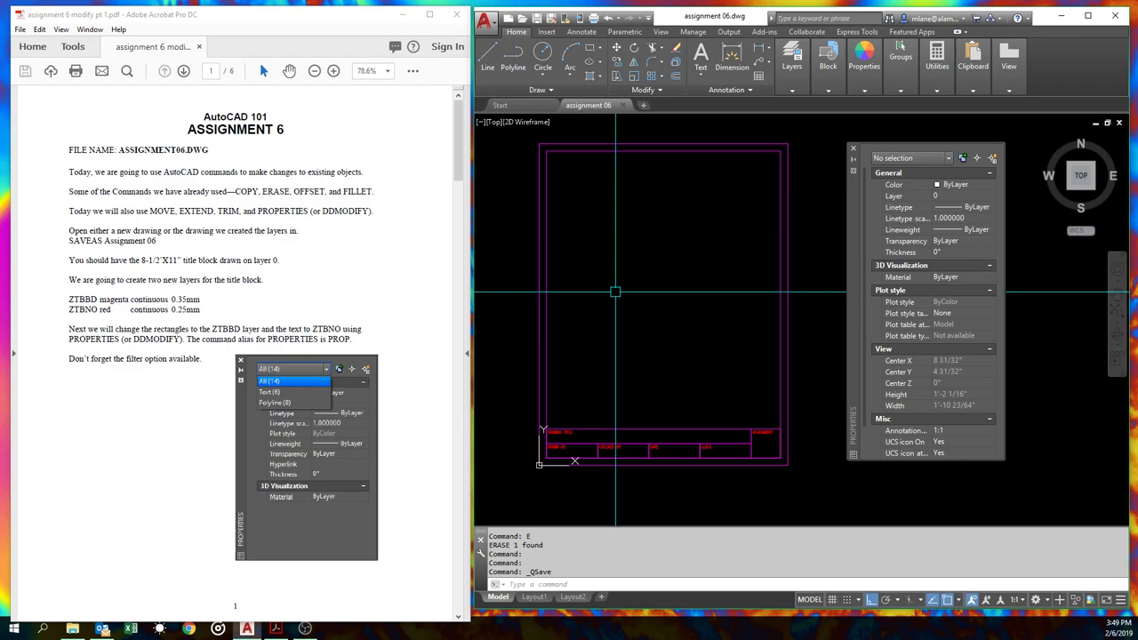
Go to page 2 of the assignment instructions and make ADTOT the current layer.
scroll(374, 290, "down", 10)
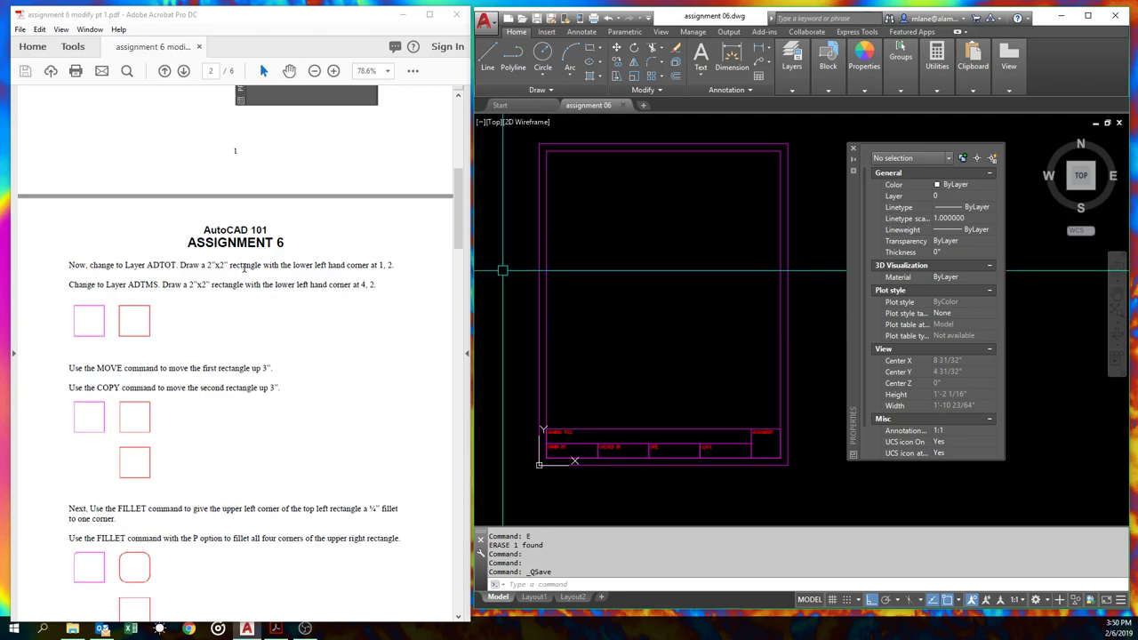
left_click(792, 66)
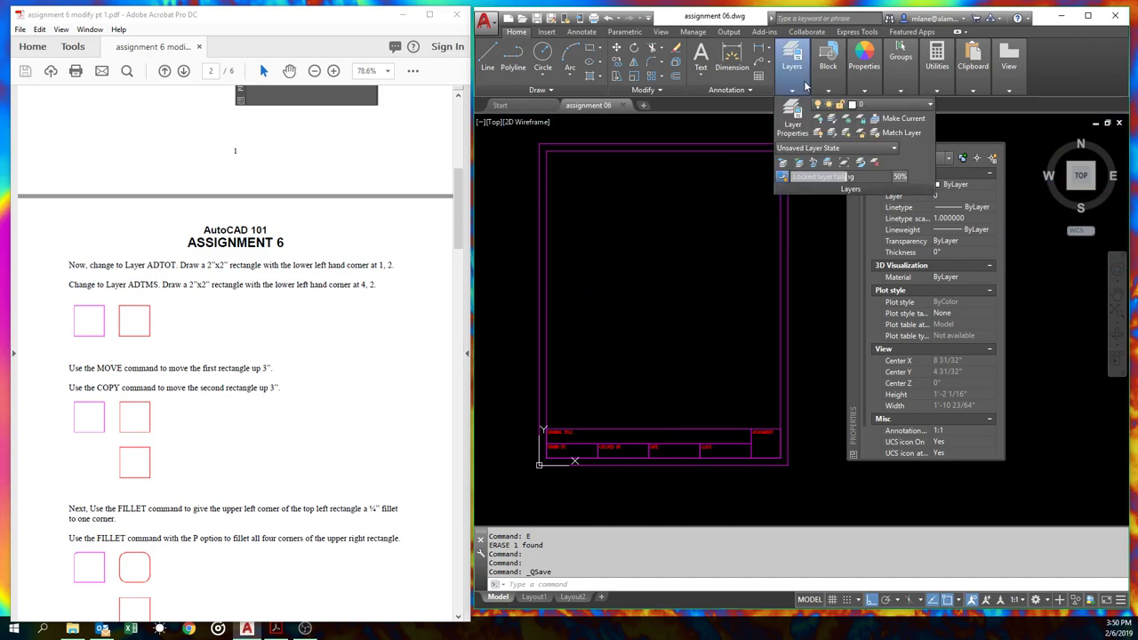
left_click(877, 106)
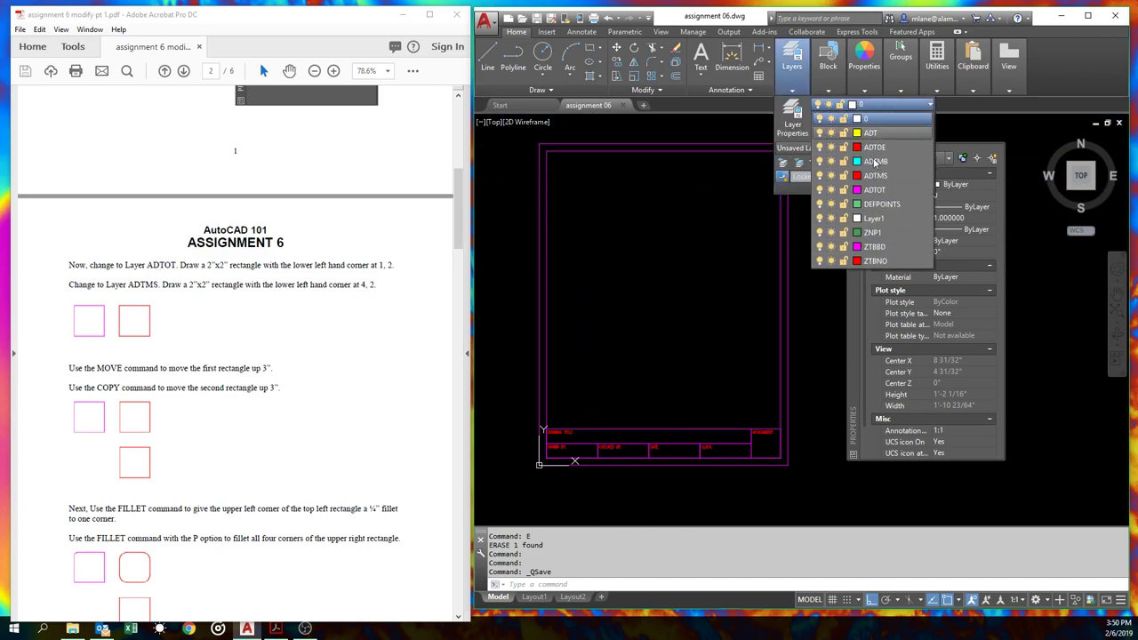
left_click(874, 189)
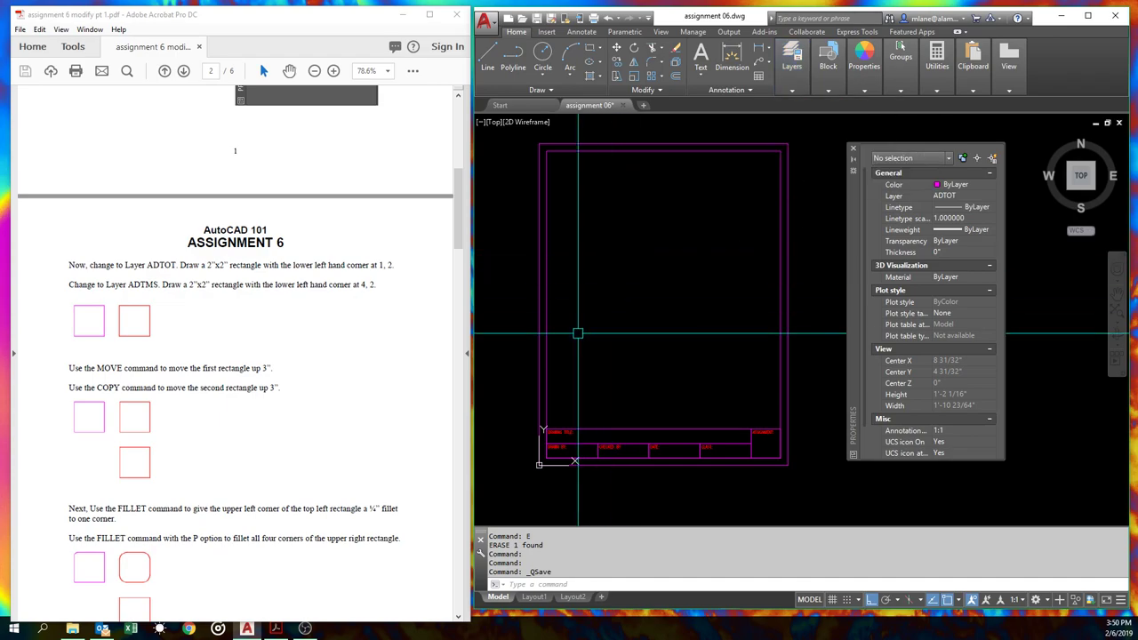
Draw a 2" by 2" rectangle with its lower-left corner at 1,2.
type("REC")
key("Return")
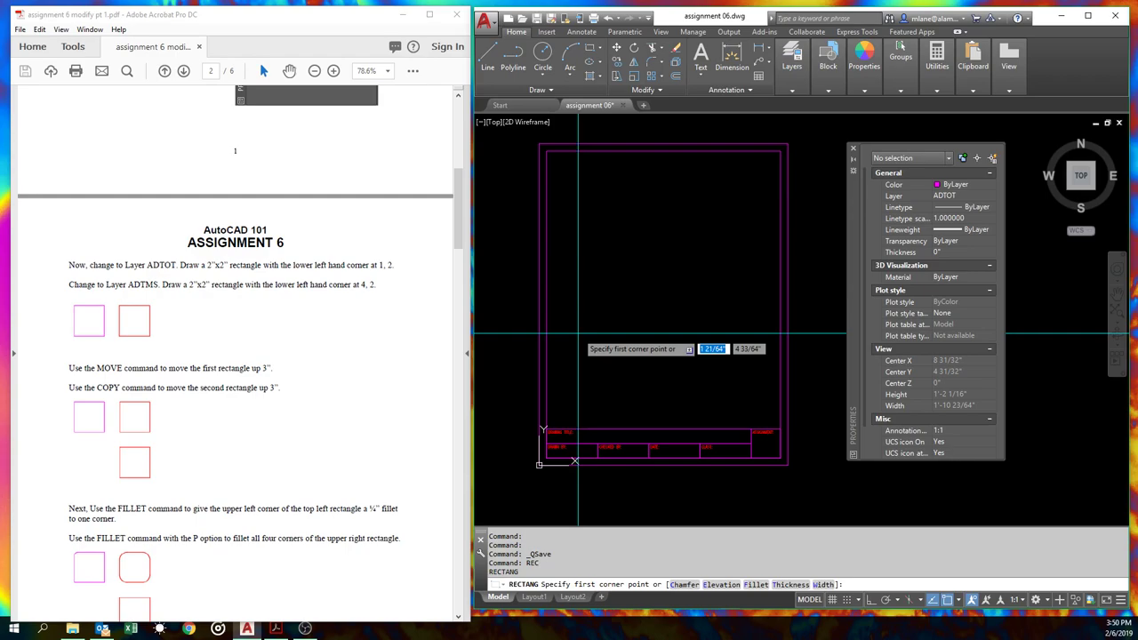
type("1,2")
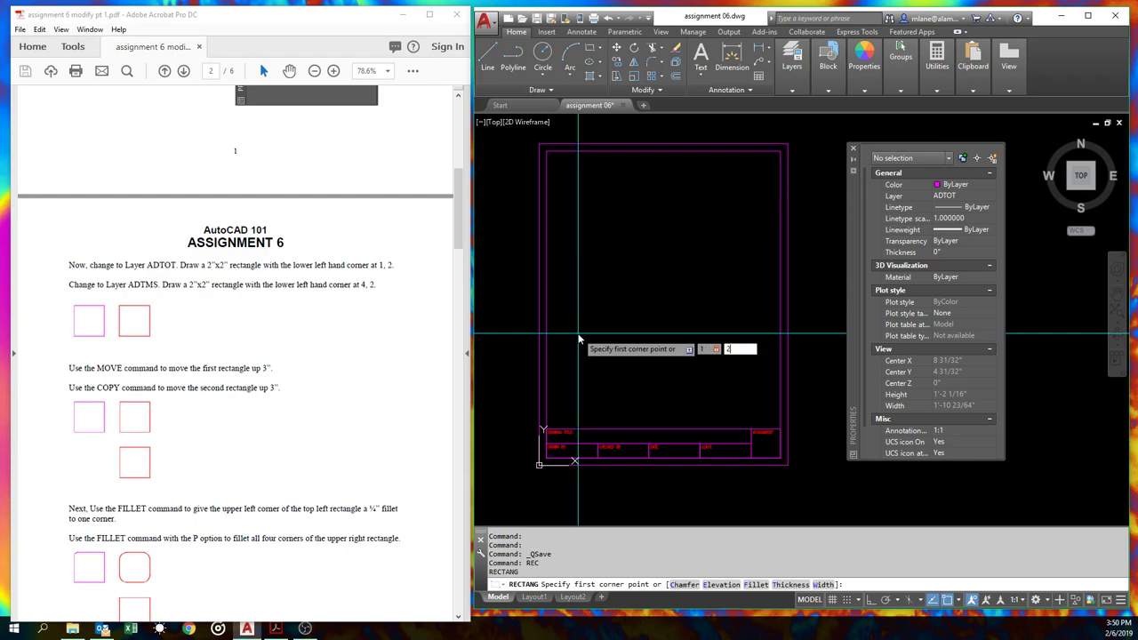
key("Return")
type("2")
key("Tab")
type("2")
key("Return")
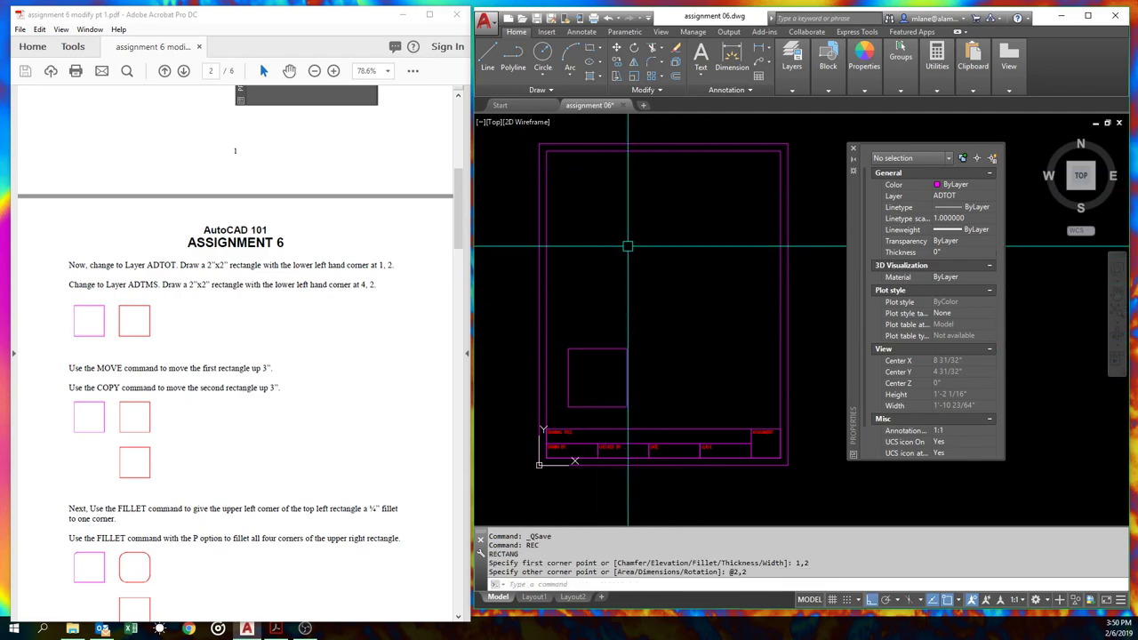
Make ADTMS the current layer.
left_click(792, 60)
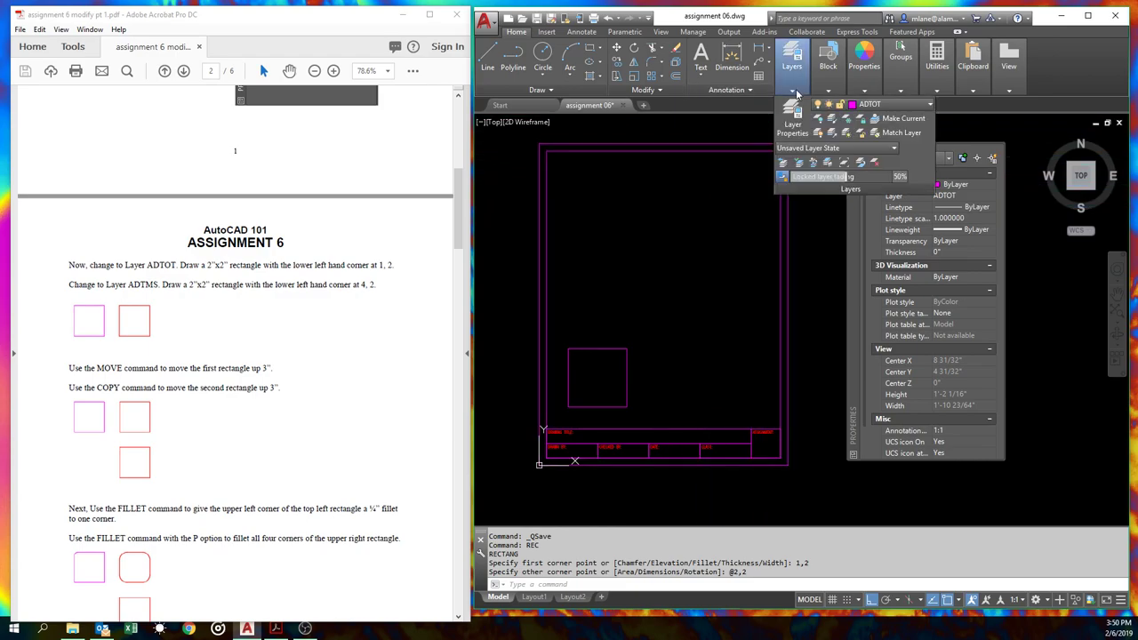
left_click(889, 107)
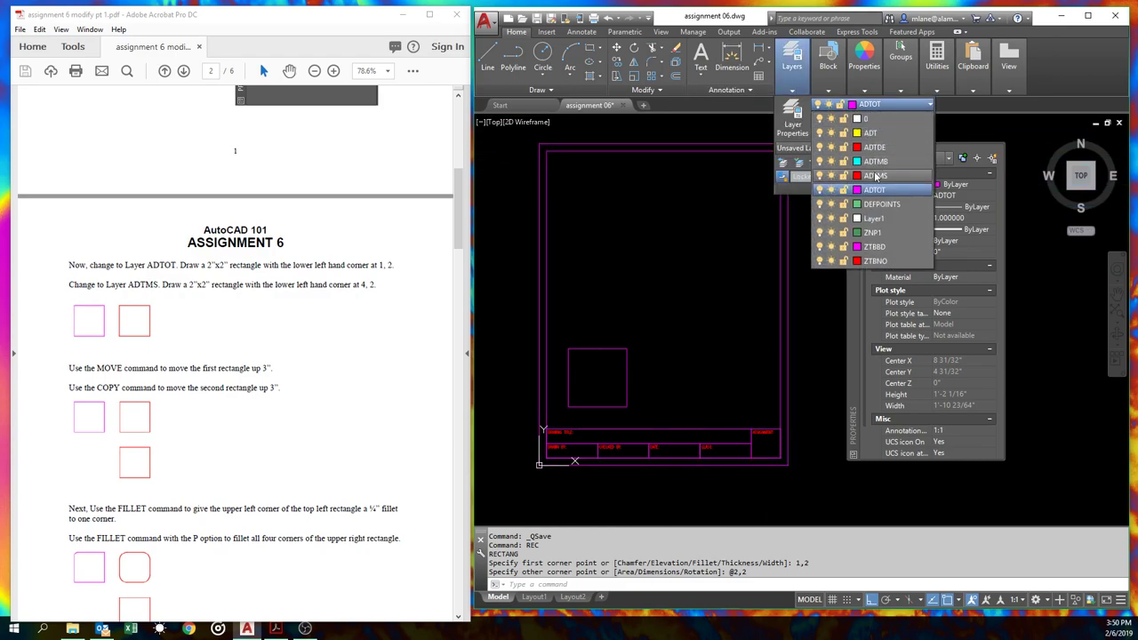
left_click(878, 176)
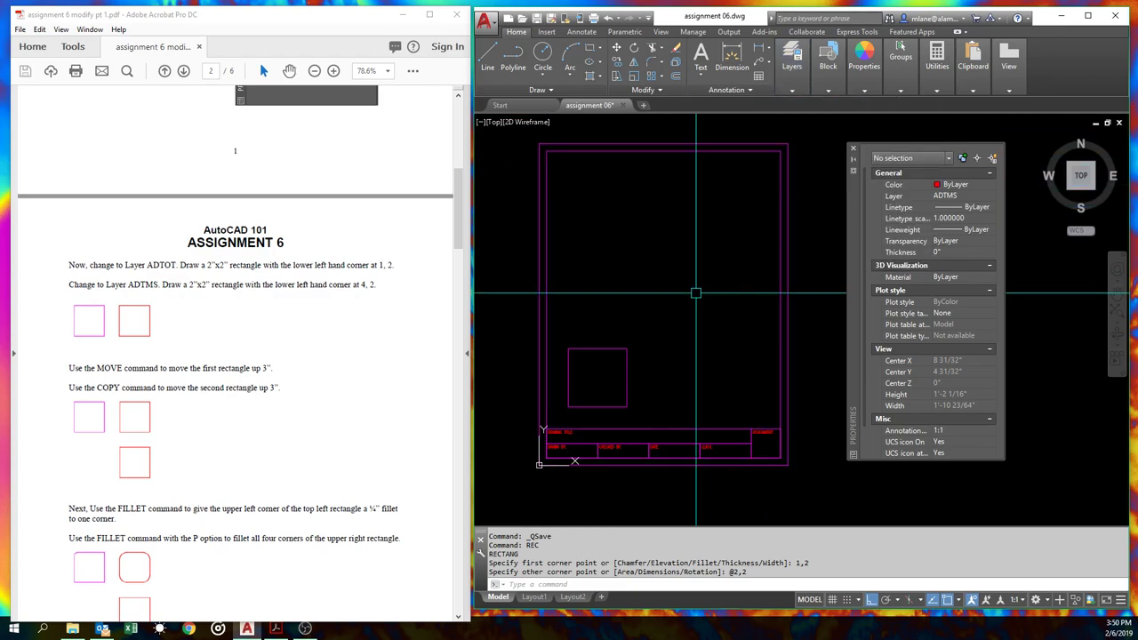
Draw a 2" by 2" rectangle with its lower-left corner at 4,2.
type("rec")
key("Return")
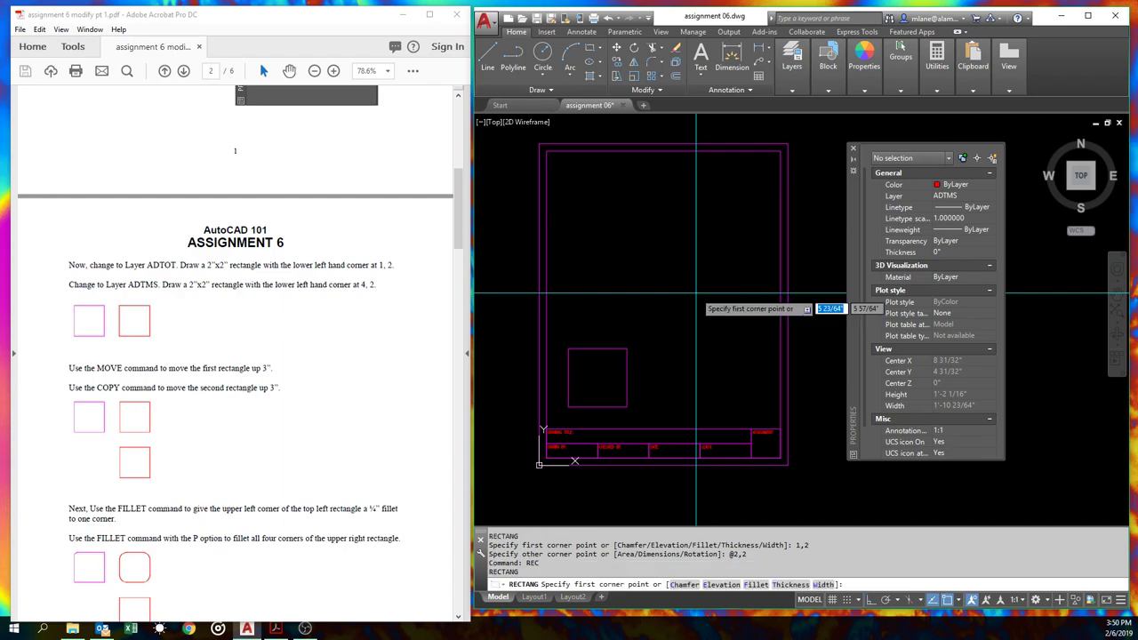
type("4,2")
key("Return")
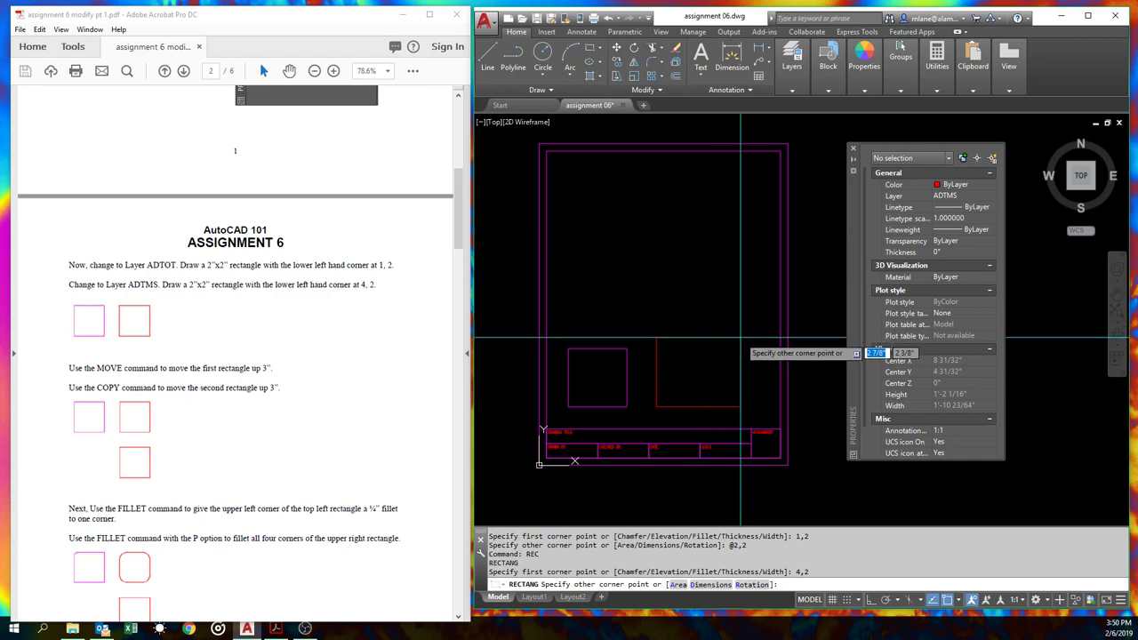
type("2,2")
key("Return")
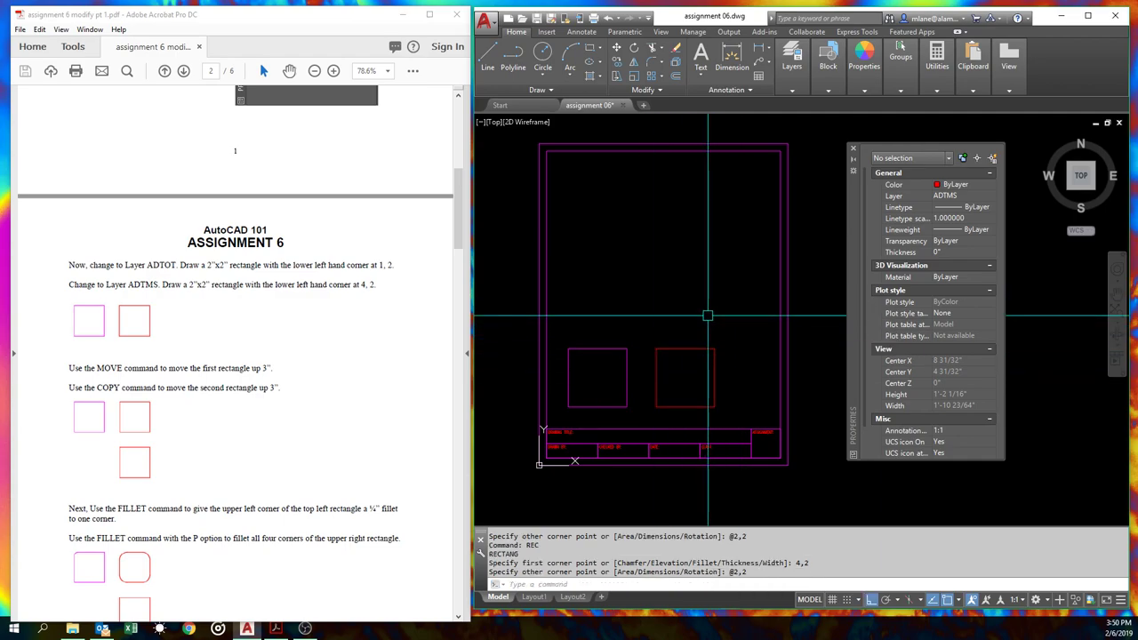
Move the magenta 2" square straight up 3" with the MOVE command.
type("m")
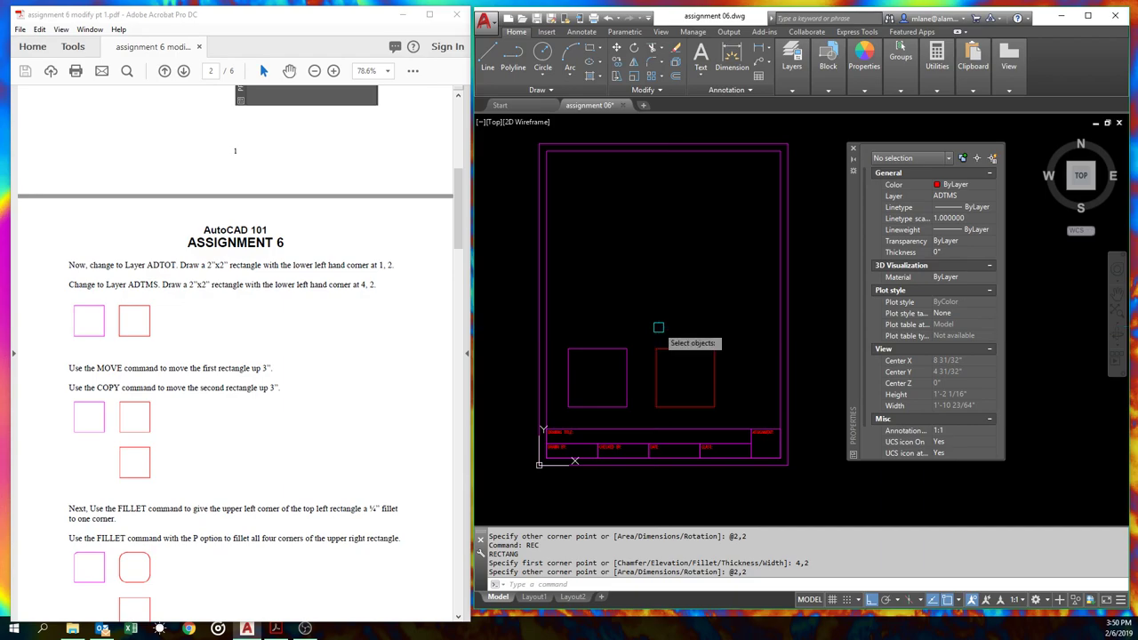
key("Return")
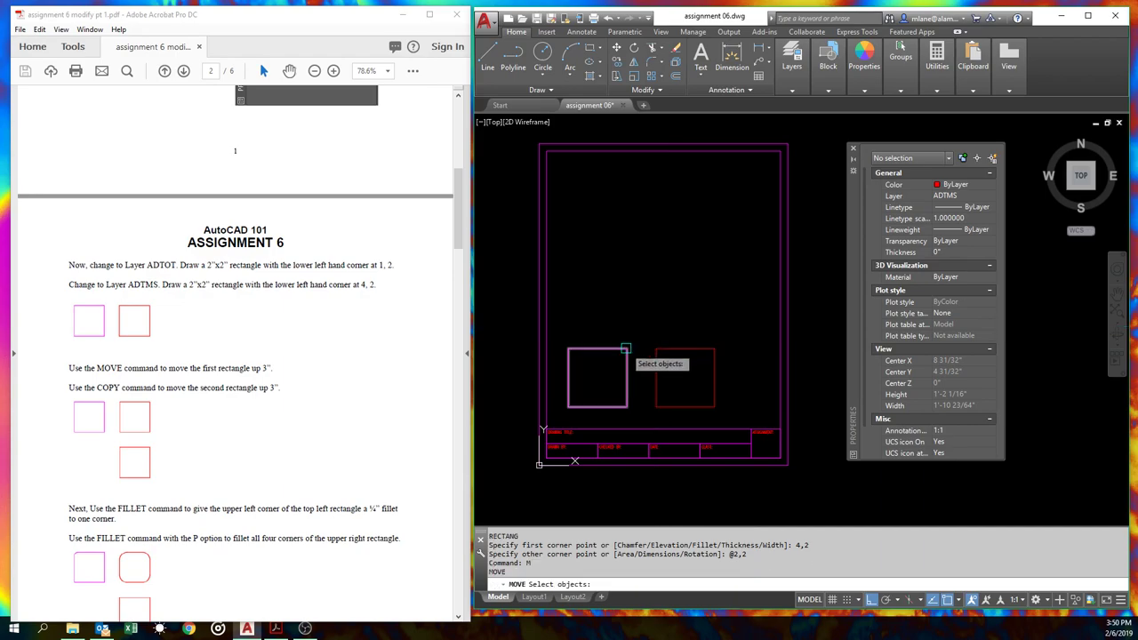
left_click(626, 351)
key("Return")
left_click(637, 336)
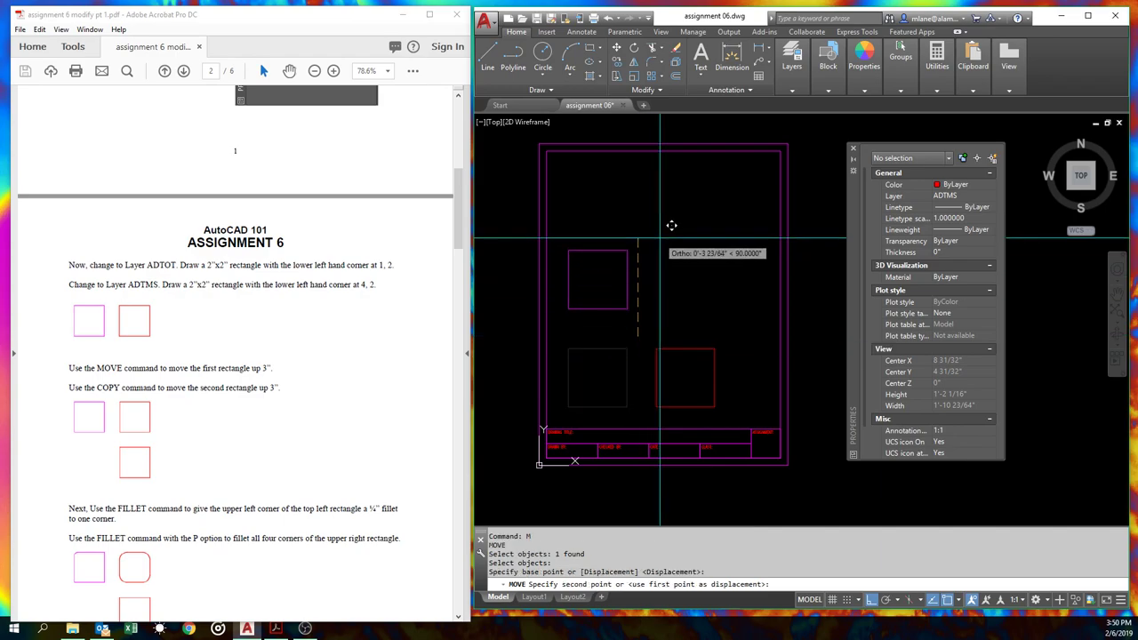
type("3")
key("Return")
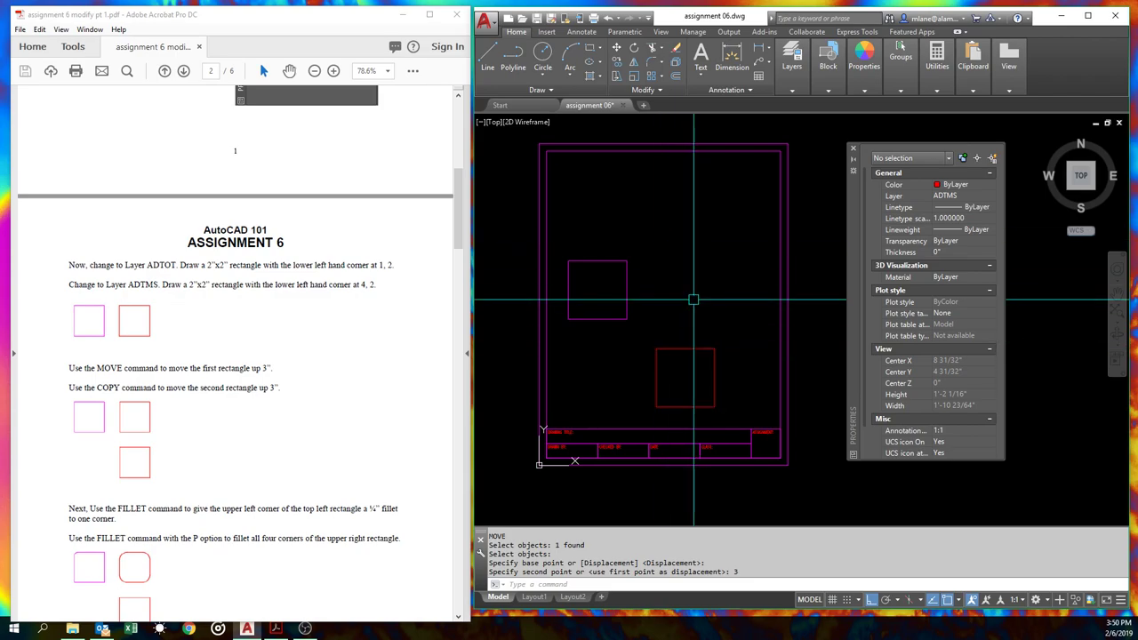
Copy the red square straight up 3" with the COPY command, and end the command.
type("CO")
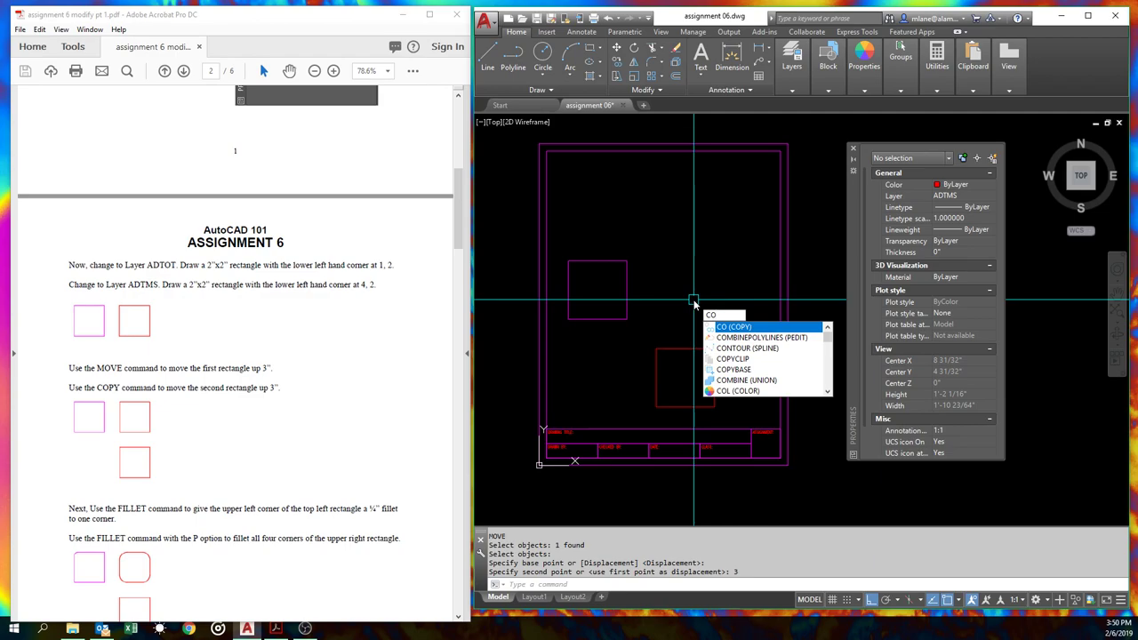
key("Return")
left_click(686, 345)
left_click(687, 337)
key("Return")
left_click(699, 333)
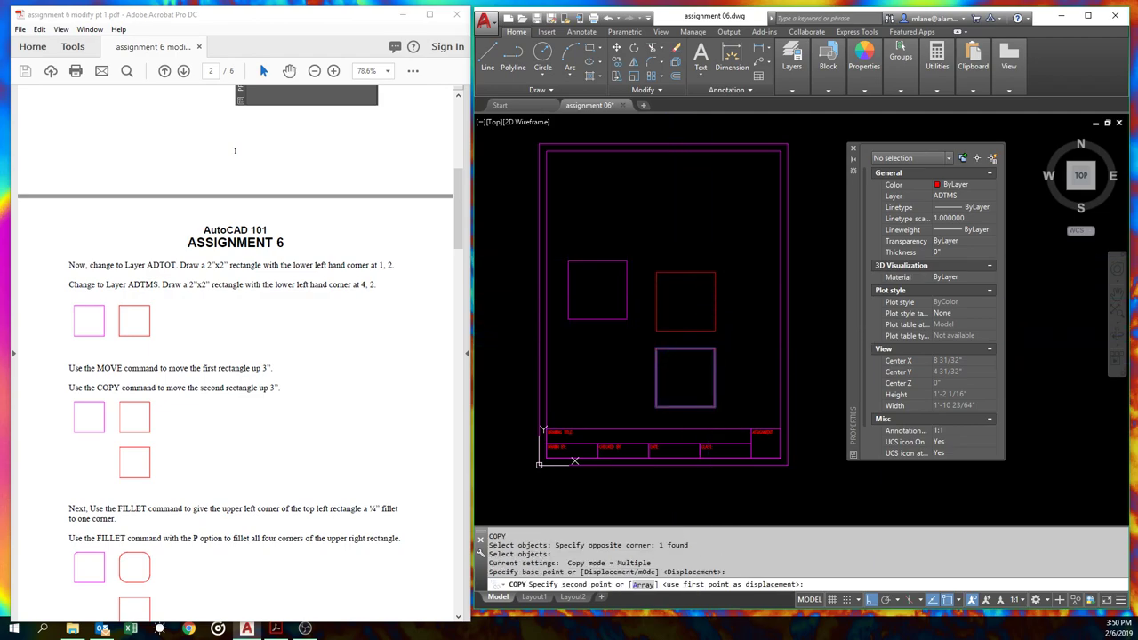
type("3")
key("Return")
key("Return")
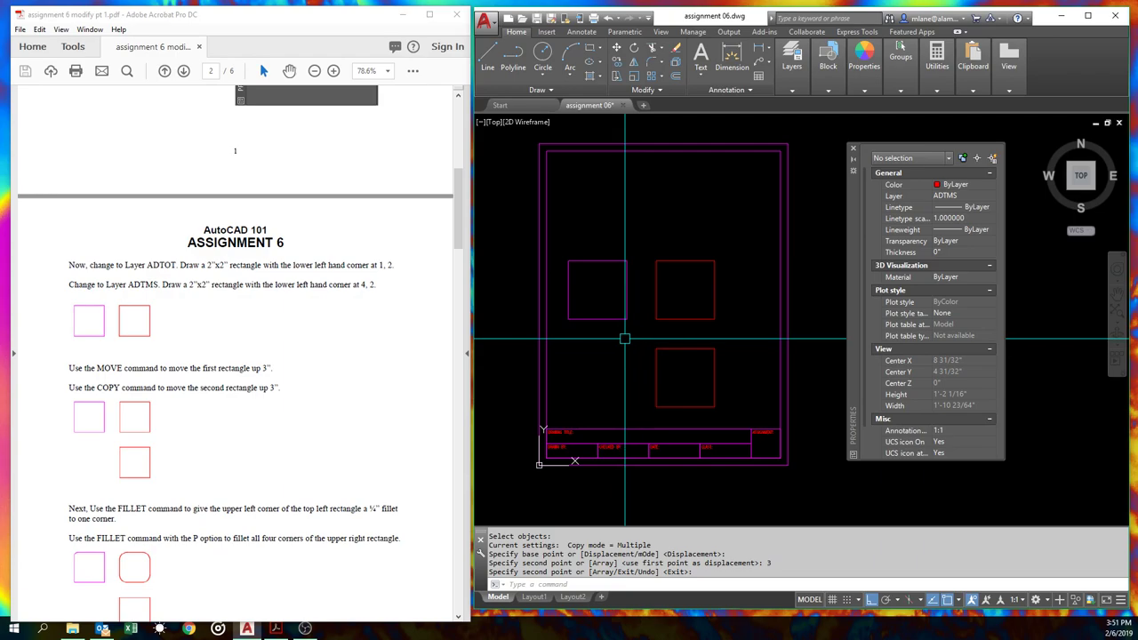
Fillet the upper-left corner of the magenta square with a radius of .25.
scroll(611, 322, "up", 4)
middle_click_drag(601, 276, 582, 302)
key("Return")
type("f")
key("Return")
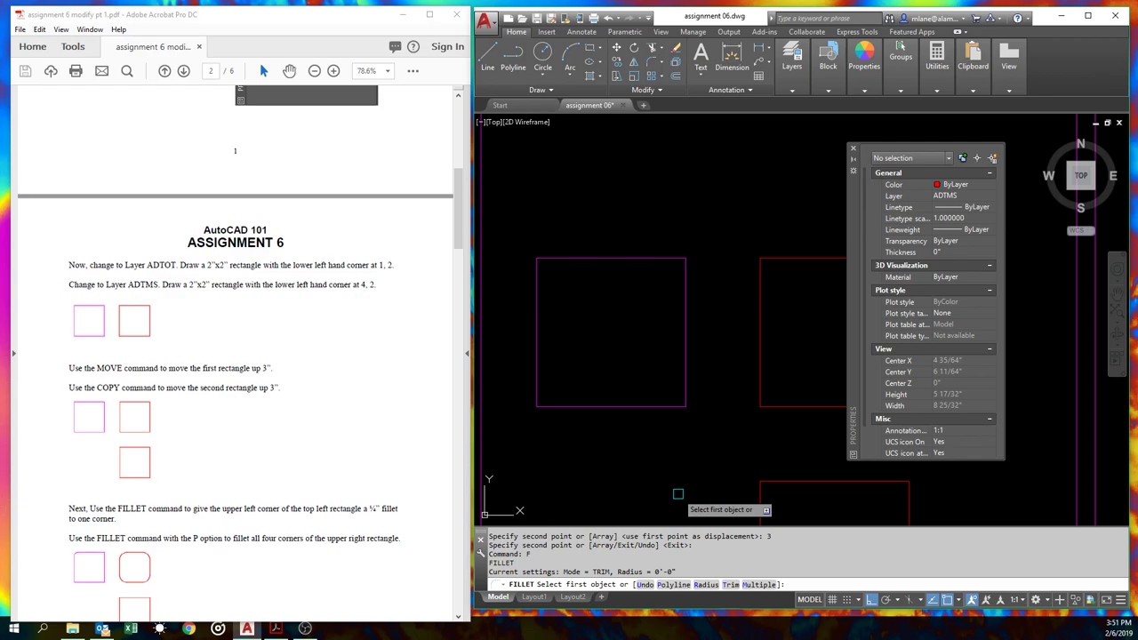
type("r")
key("Return")
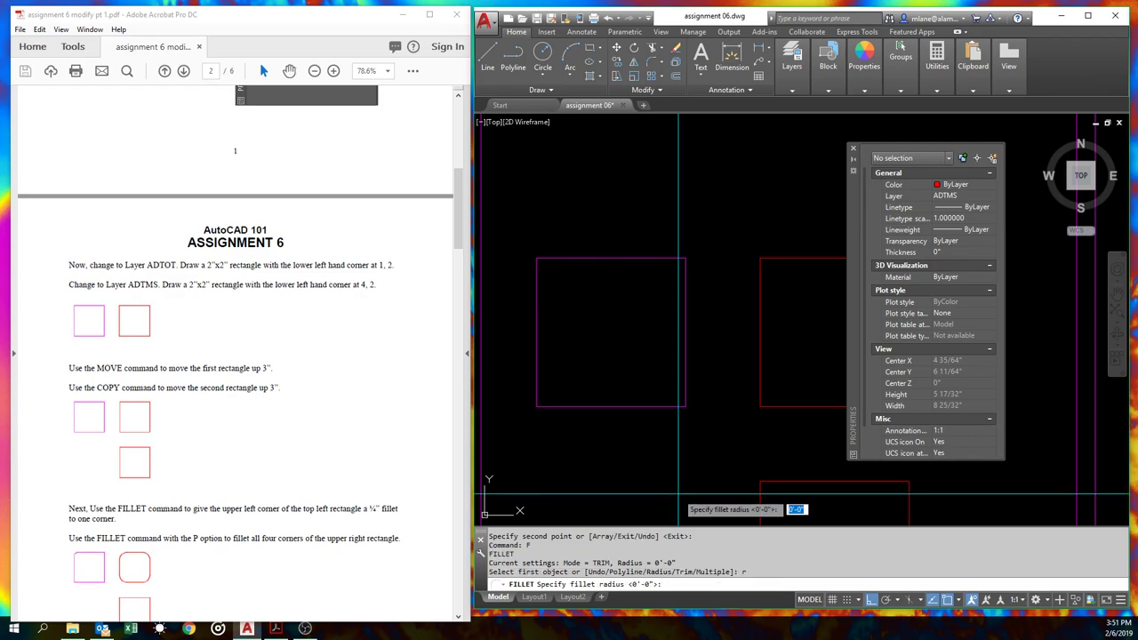
type(".25")
key("Return")
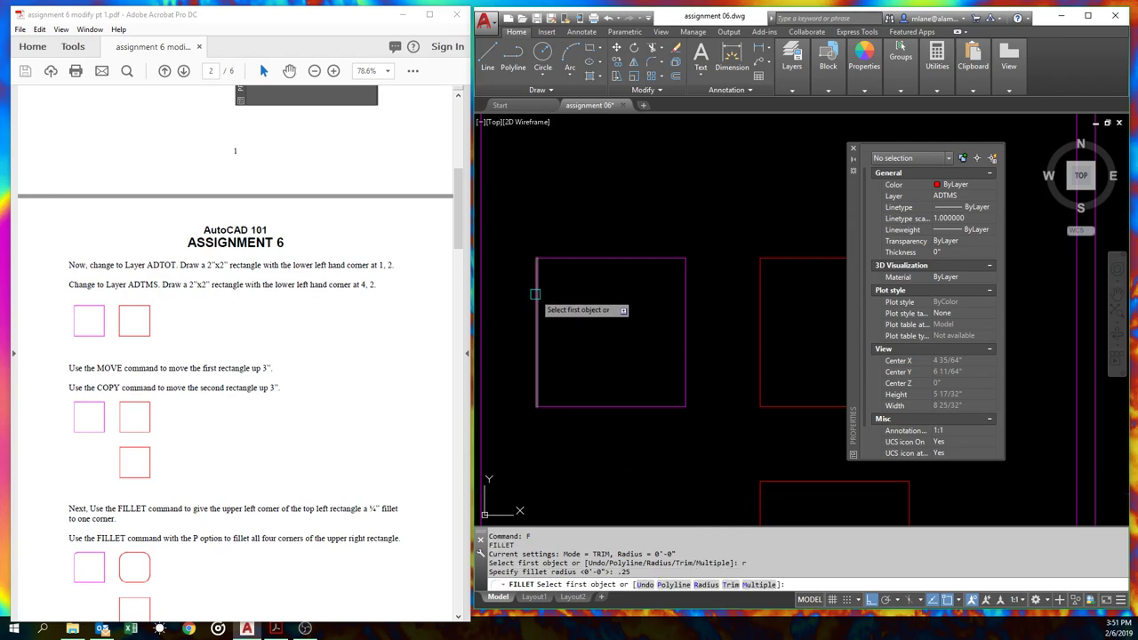
left_click(538, 304)
left_click(563, 257)
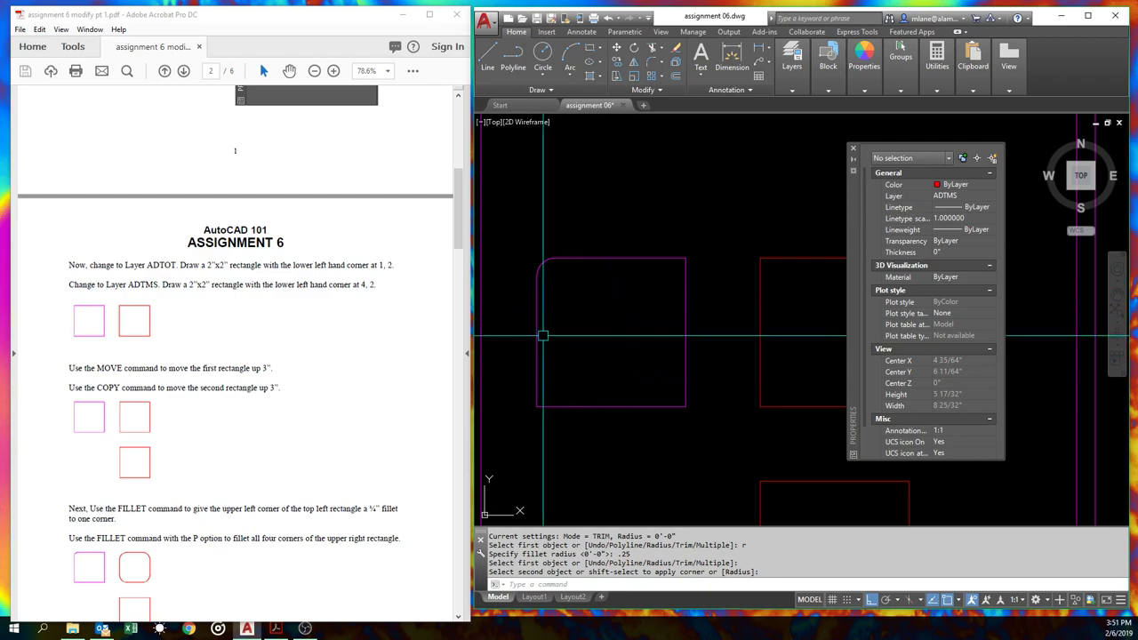
Move the Properties palette out of the drawing area so it no longer covers the squares.
mouse_move(667, 349)
middle_mouse_down()
mouse_move(506, 349)
mouse_move(507, 333)
mouse_move(529, 329)
middle_mouse_up()
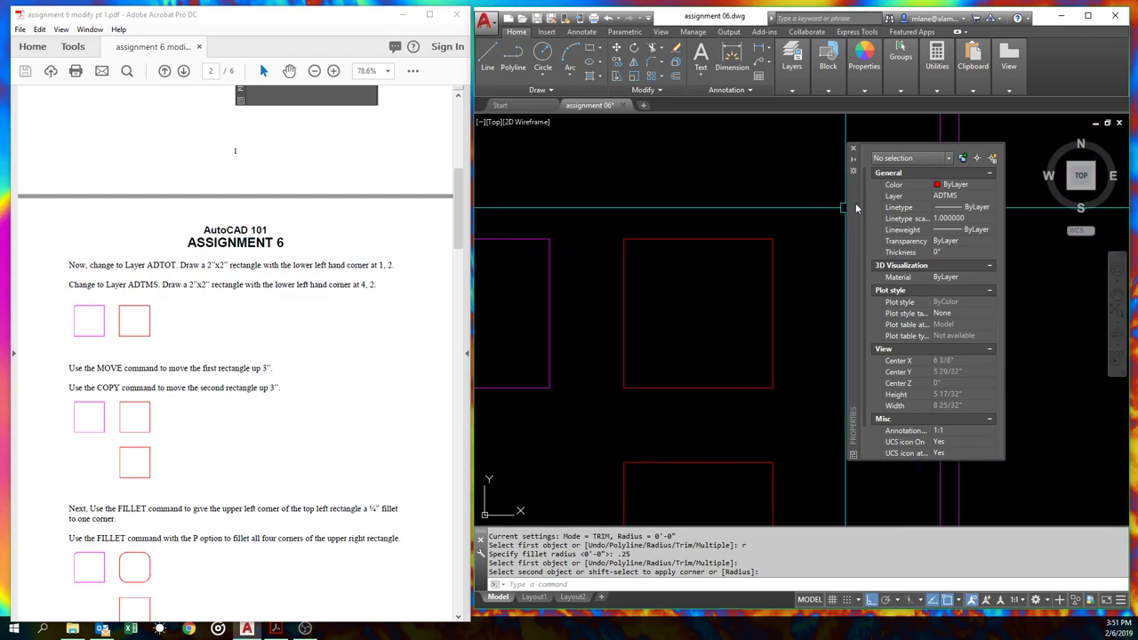
left_click_drag(854, 213, 0, 213)
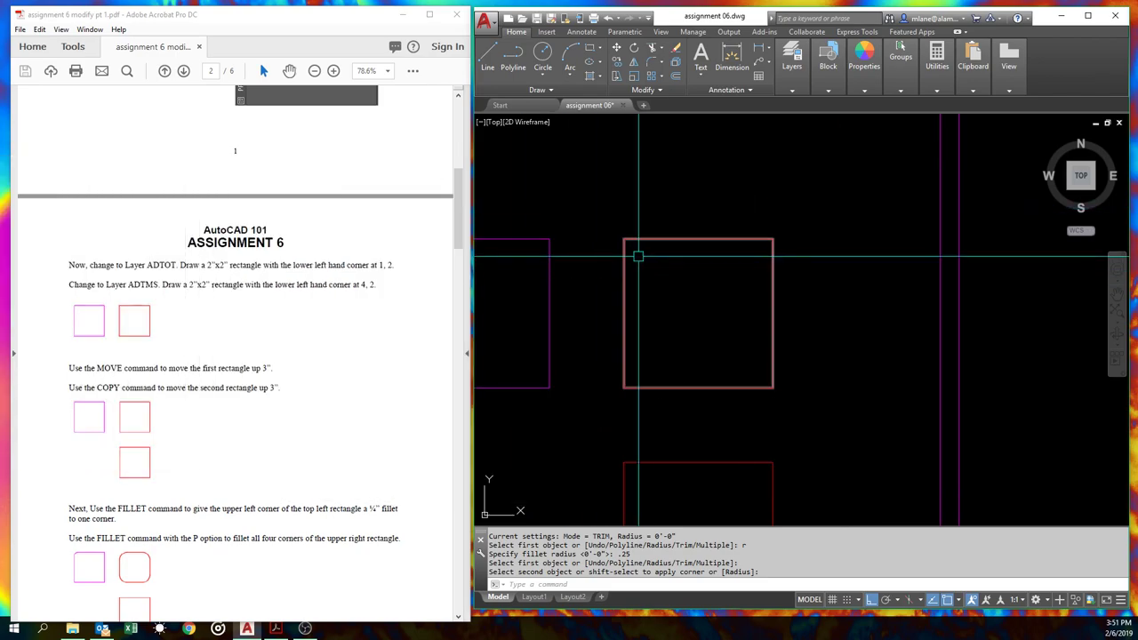
middle_click_drag(759, 272, 869, 281)
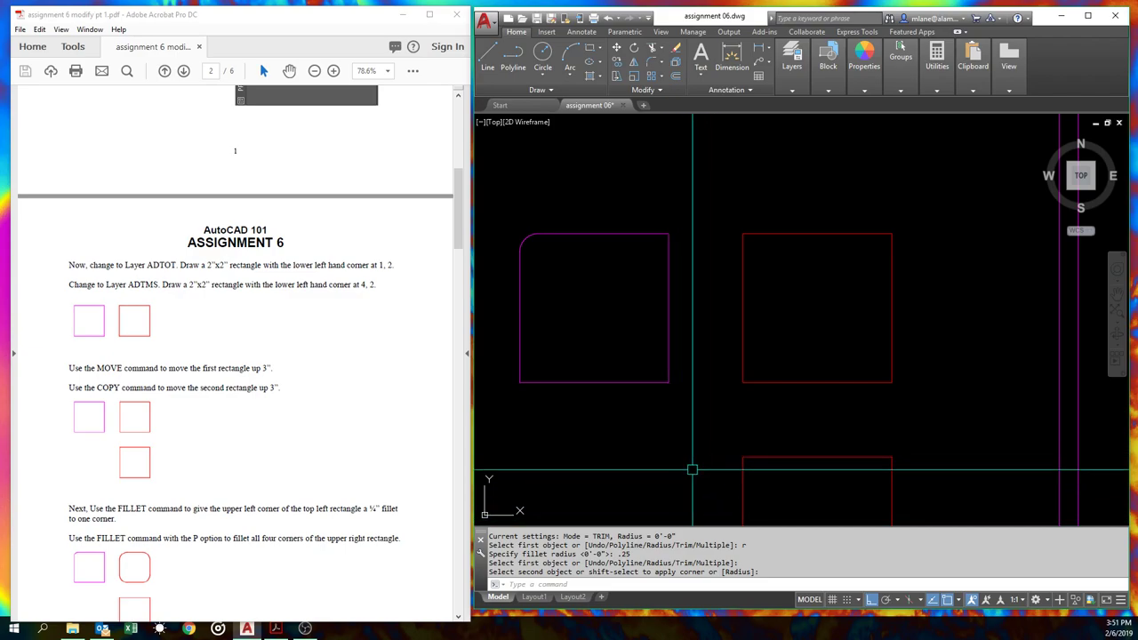
Fillet the upper-left corner of the upper red square with the Trim mode option set to Trim, and undo the fillet.
key("Escape")
type("F")
key("Return")
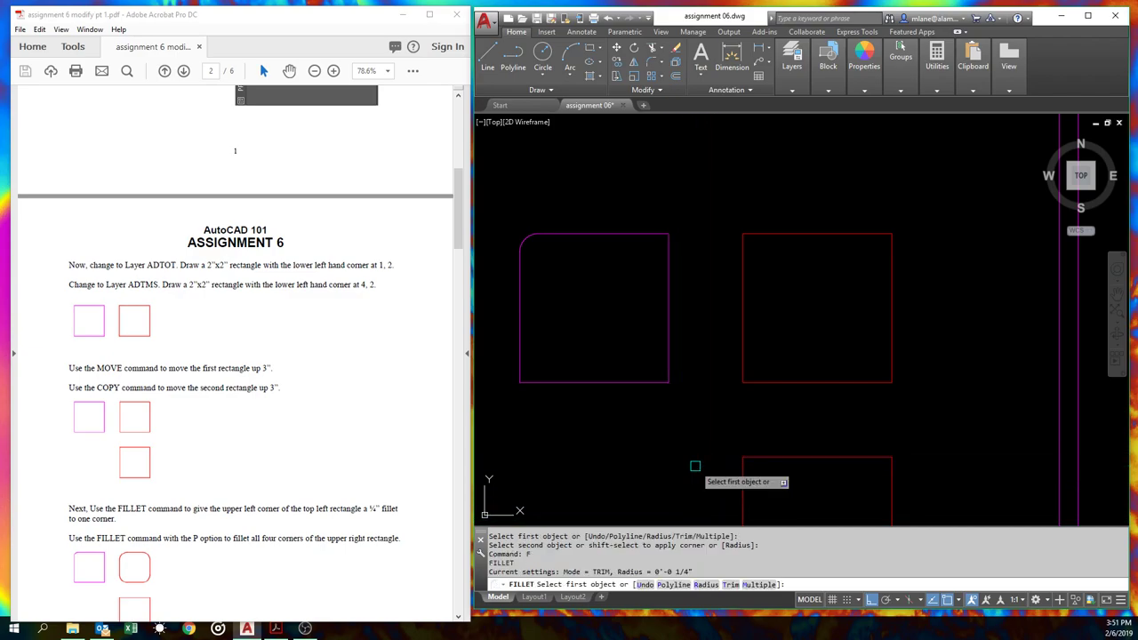
scroll(695, 466, "up", 2)
scroll(718, 427, "down", 4)
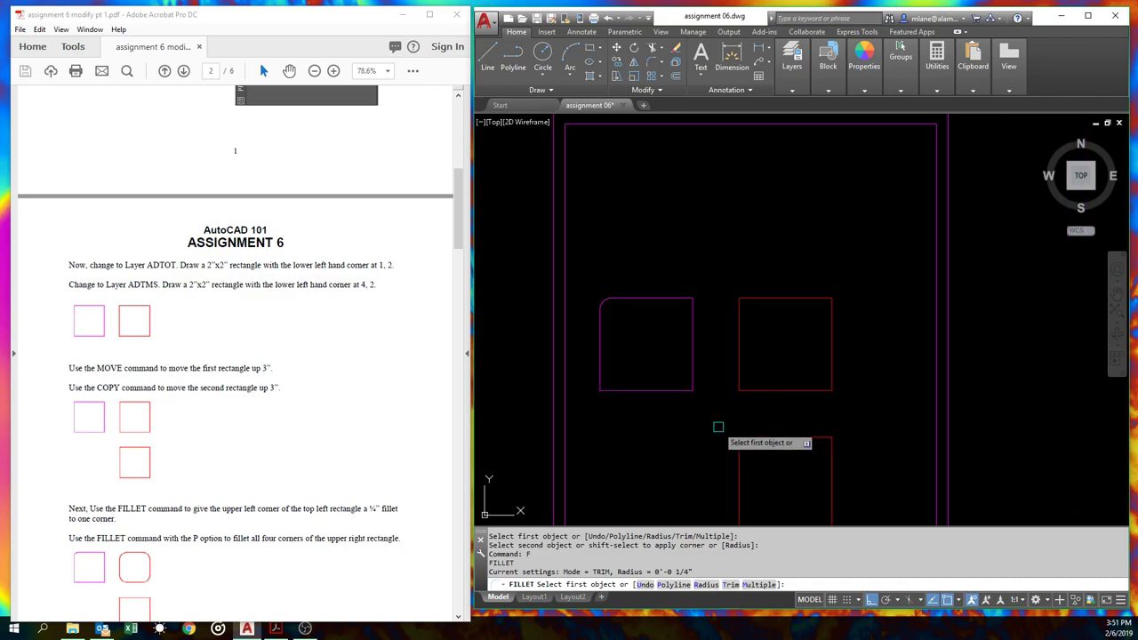
type("t")
key("Return")
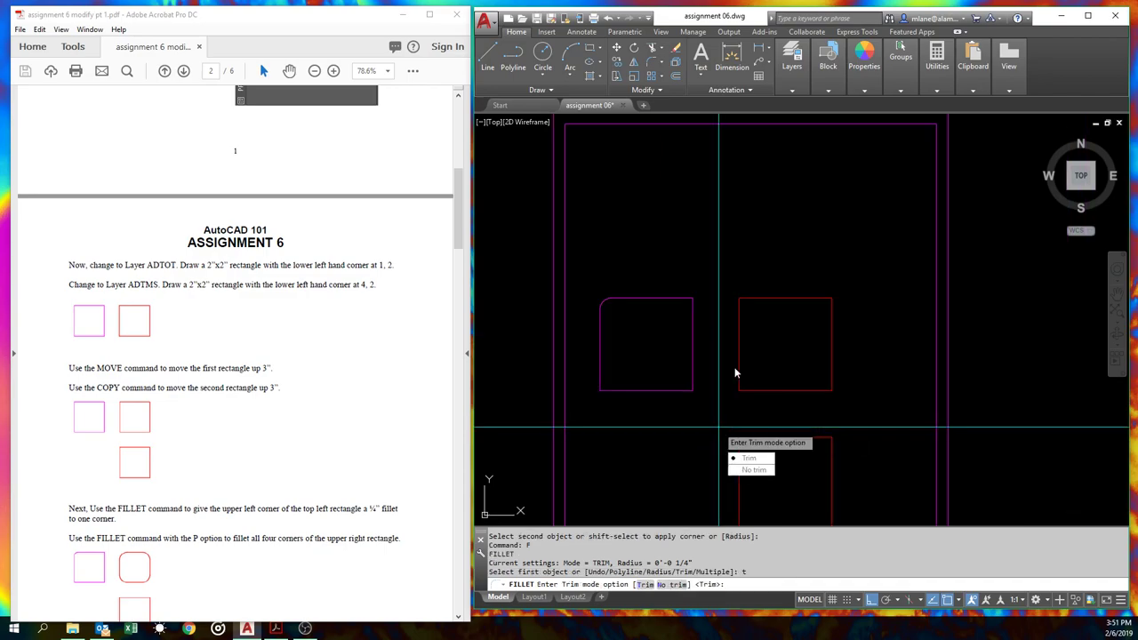
left_click(738, 459)
left_click(739, 320)
left_click(751, 298)
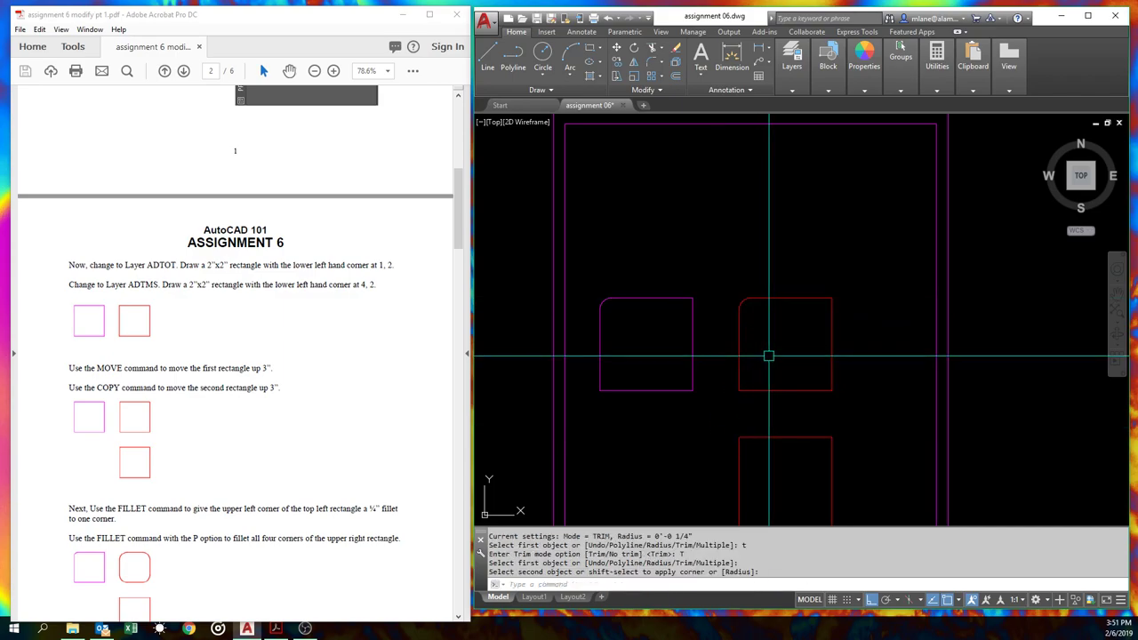
key("ctrl+z")
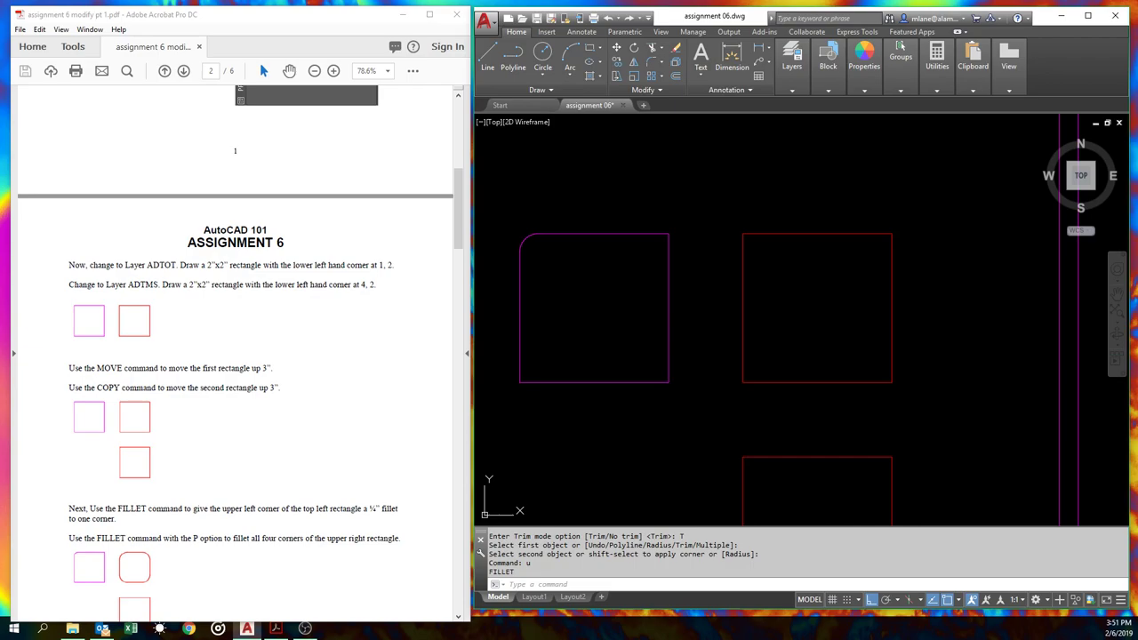
Fillet the upper-left corner of the upper red square with the Trim mode option set to No trim.
type("F")
key("Return")
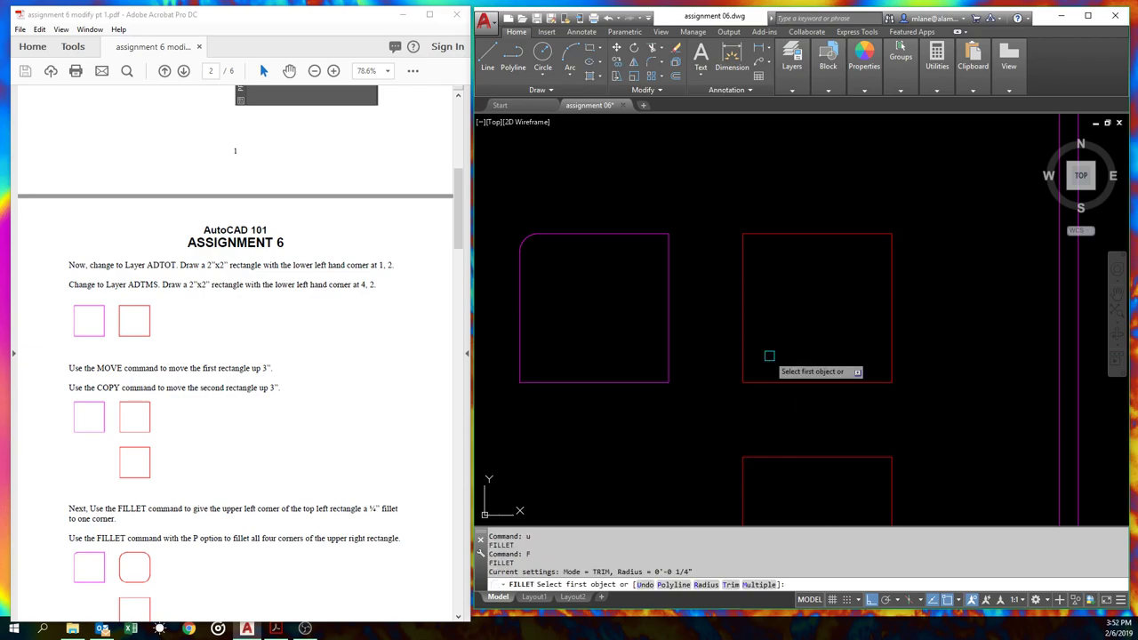
type("t")
key("Return")
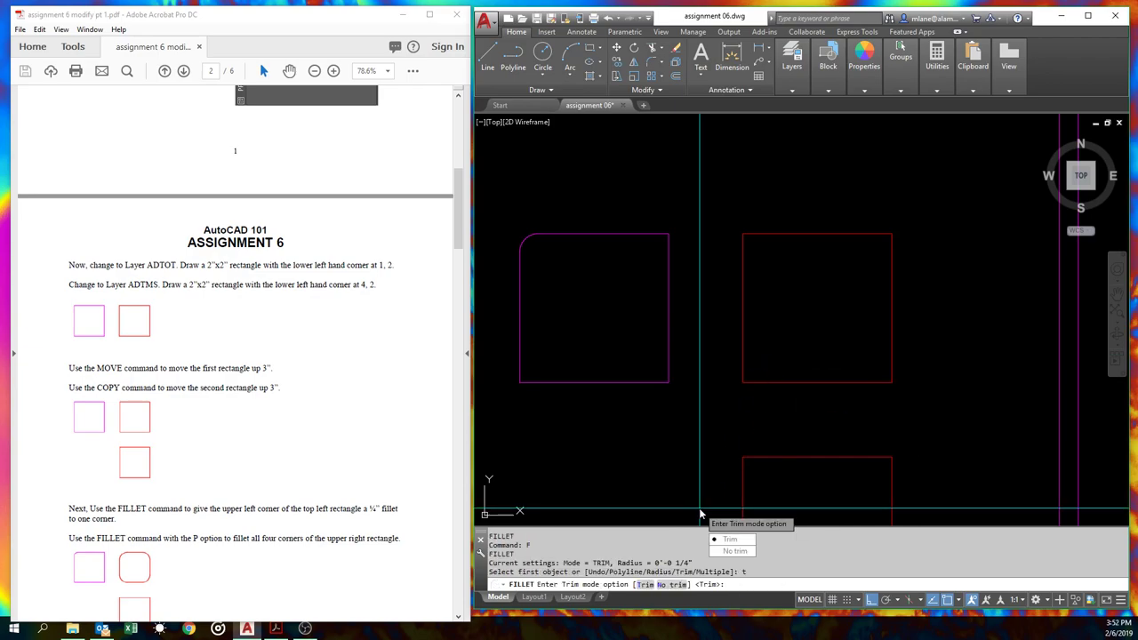
left_click(722, 551)
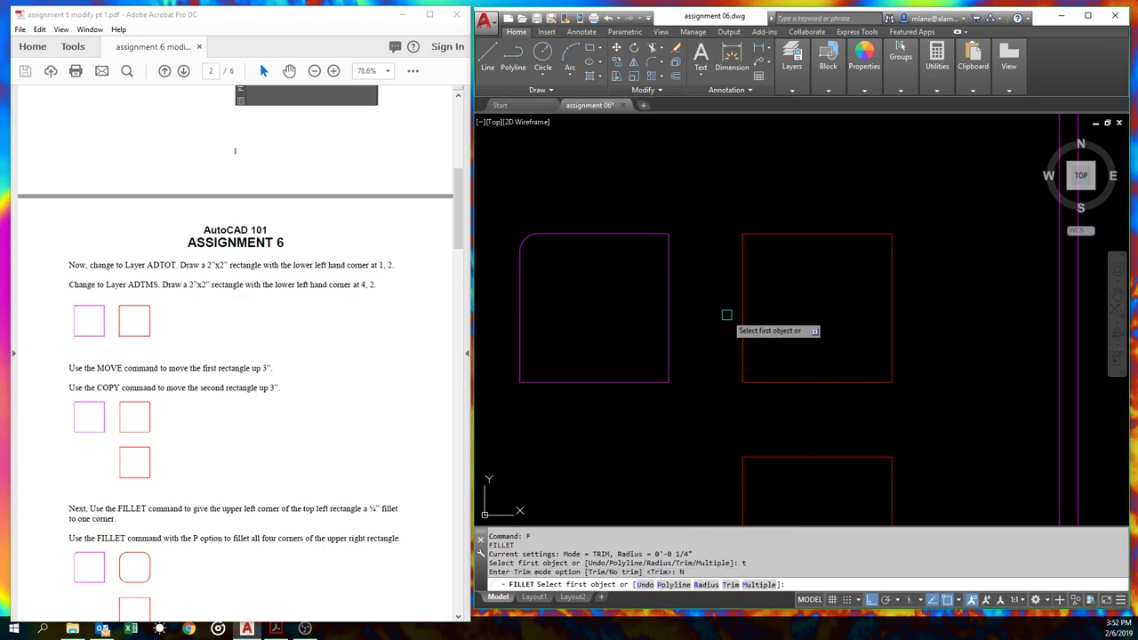
left_click(747, 247)
scroll(751, 247, "up", 5)
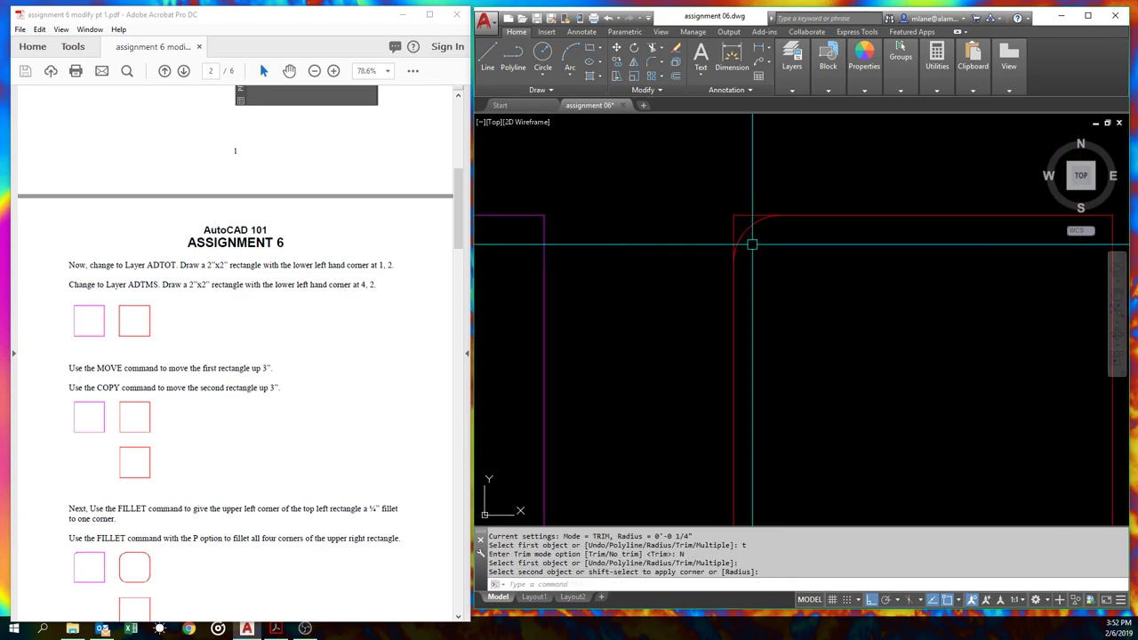
left_click(784, 218)
scroll(784, 218, "down", 5)
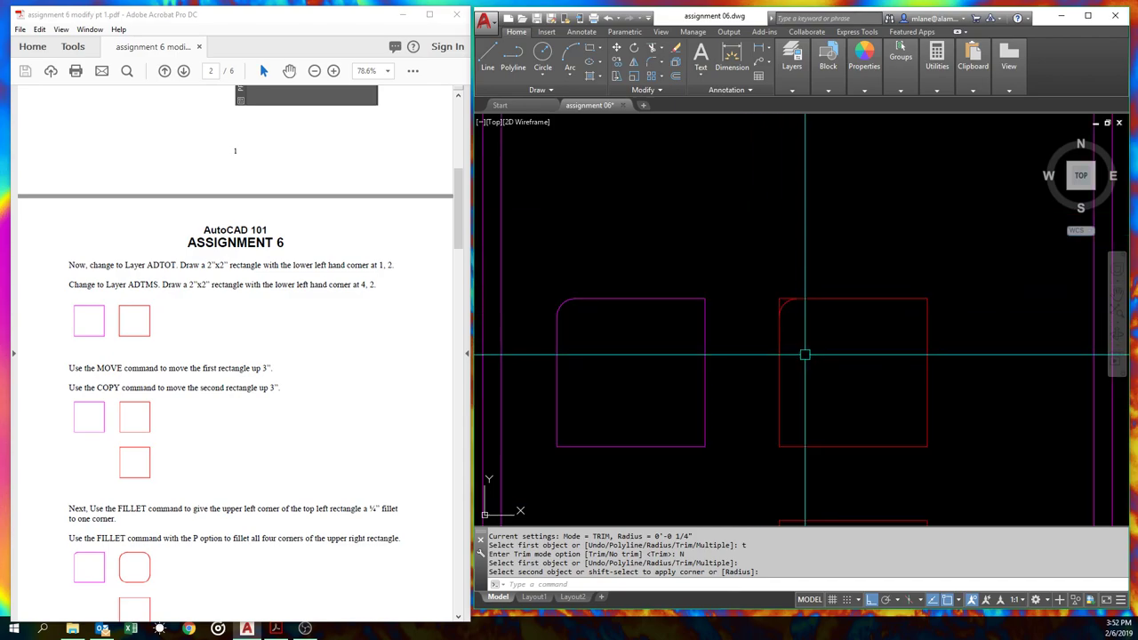
scroll(804, 355, "up", 2)
scroll(795, 338, "down", 2)
Undo the untrimmed fillet on the upper red square and clear the command line.
type("u")
key("Return")
type("U")
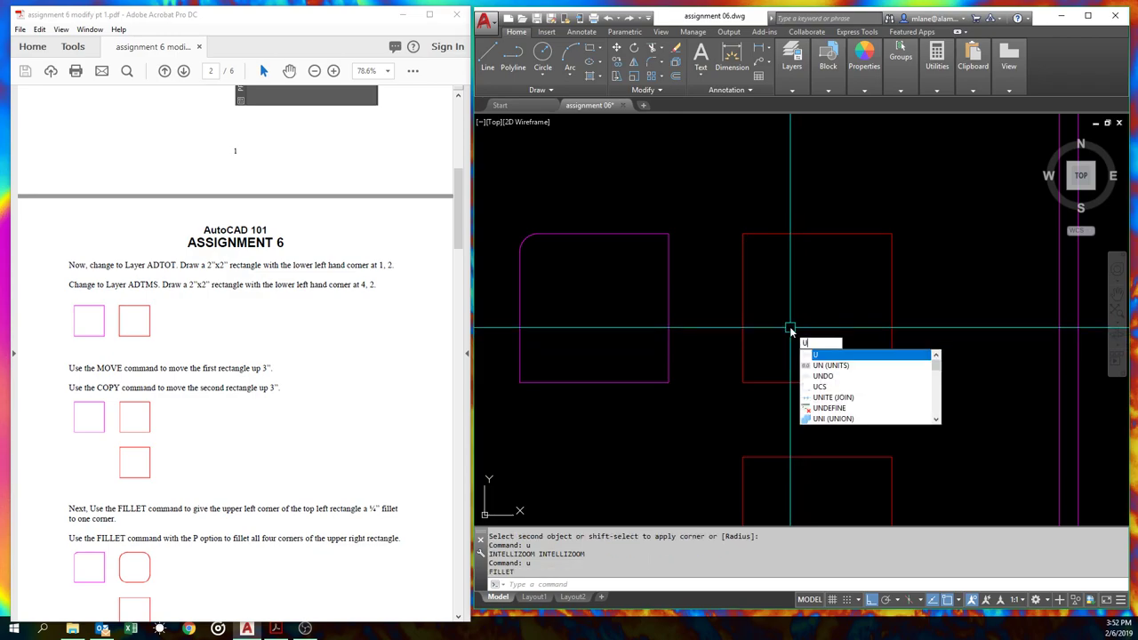
key("Escape")
key("Escape")
scroll(792, 355, "down", 3)
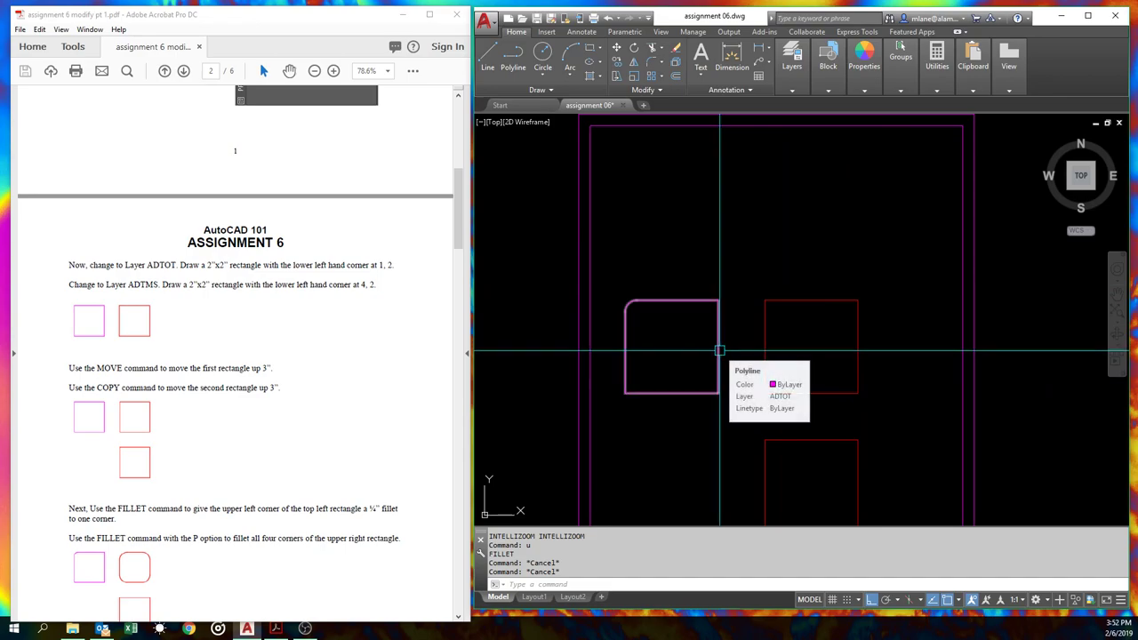
Fillet all four corners of the upper red square at once with the Polyline option of FILLET.
type("F")
key("Return")
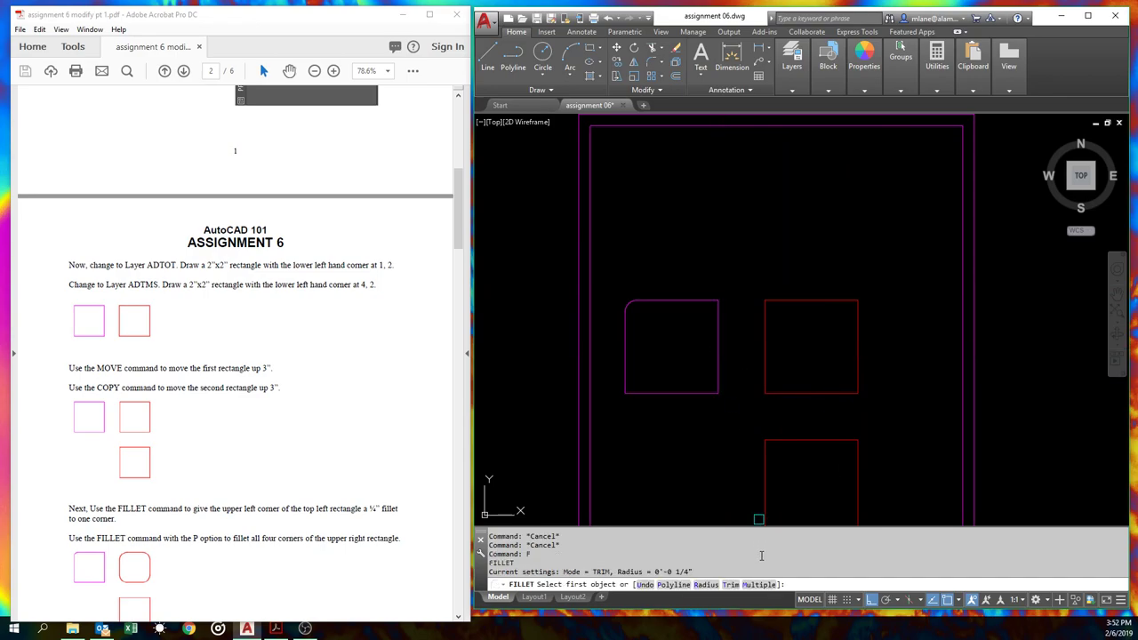
left_click(662, 586)
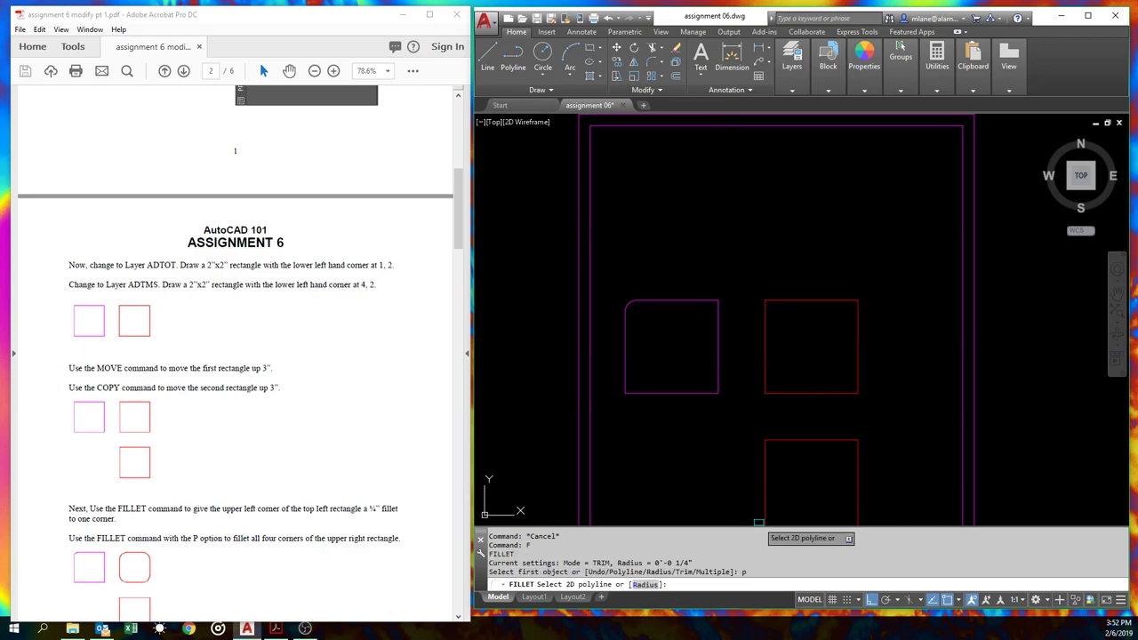
left_click(767, 346)
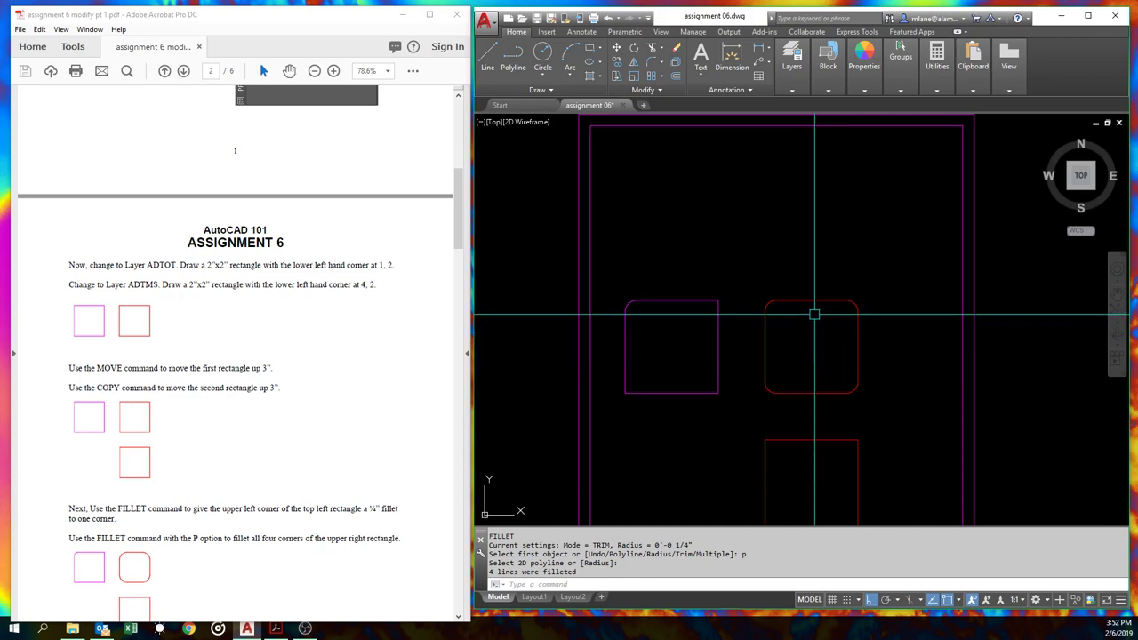
Offset the rounded upper red square inward by .125 and end the OFFSET command.
type("o")
key("Return")
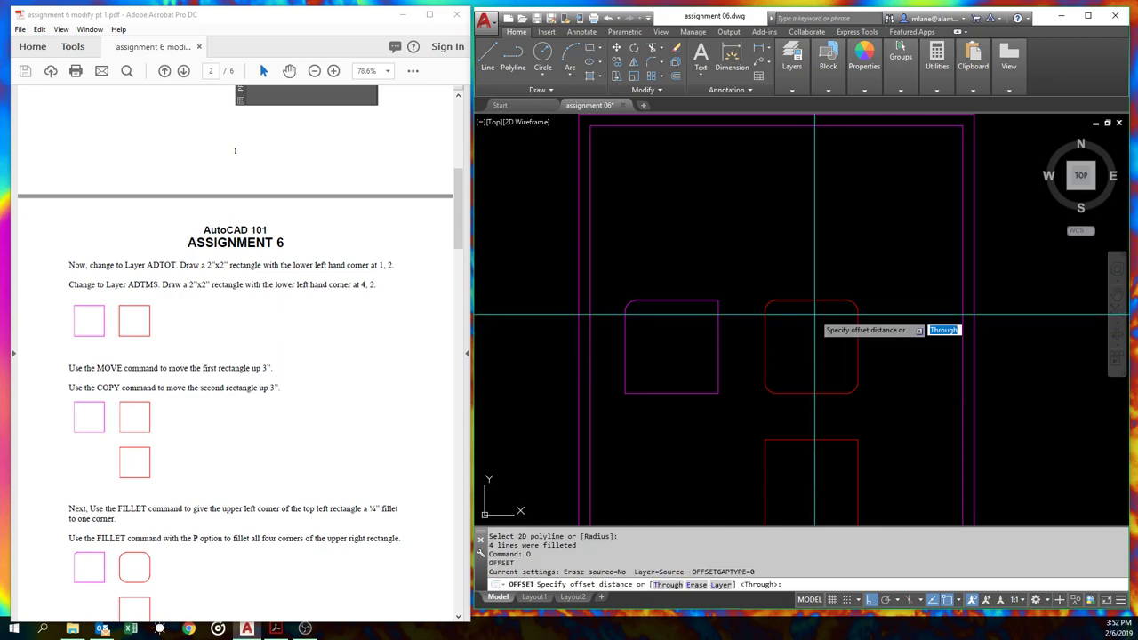
type(".125")
key("Return")
left_click(809, 301)
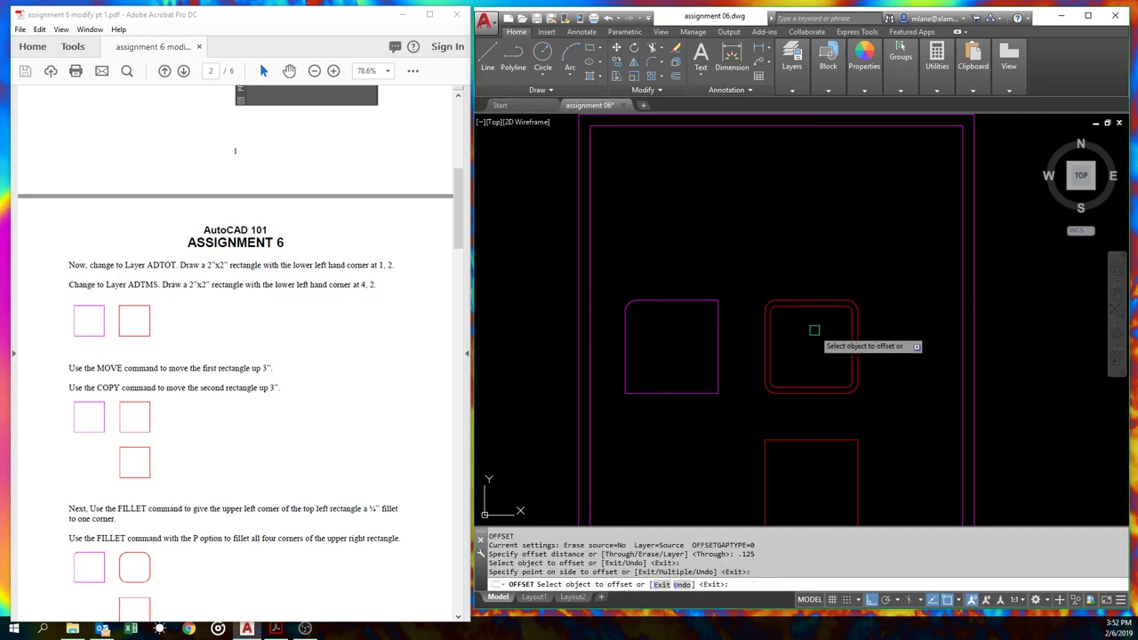
left_click(813, 330)
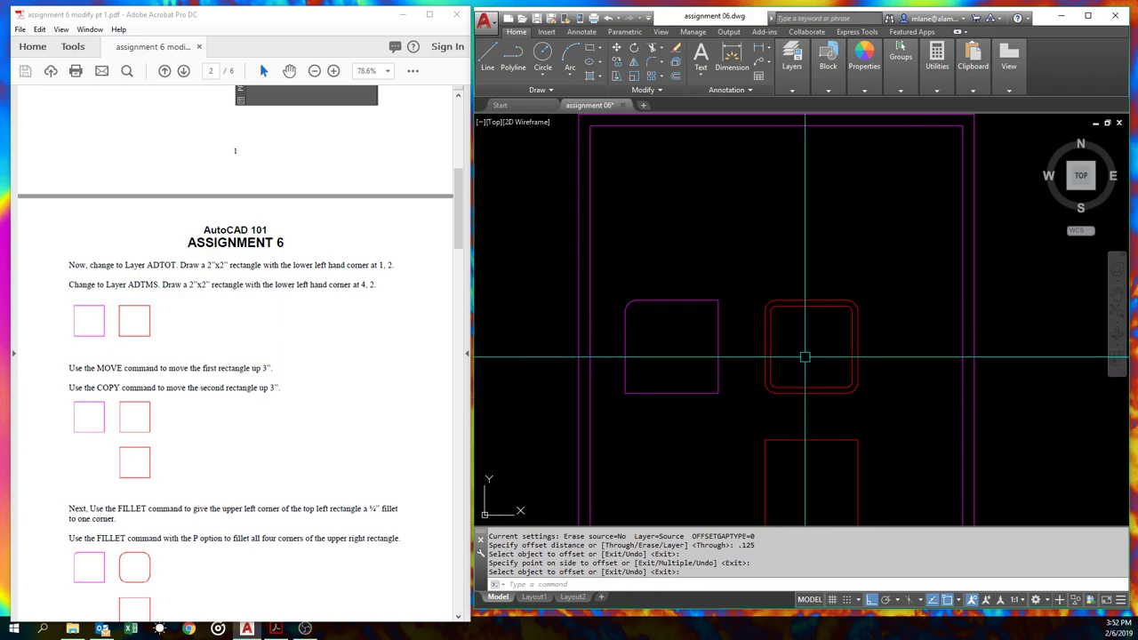
Inspect the rounded corners of both red outlines, erase the inner offset outline, and undo the erase.
scroll(760, 405, "up", 9)
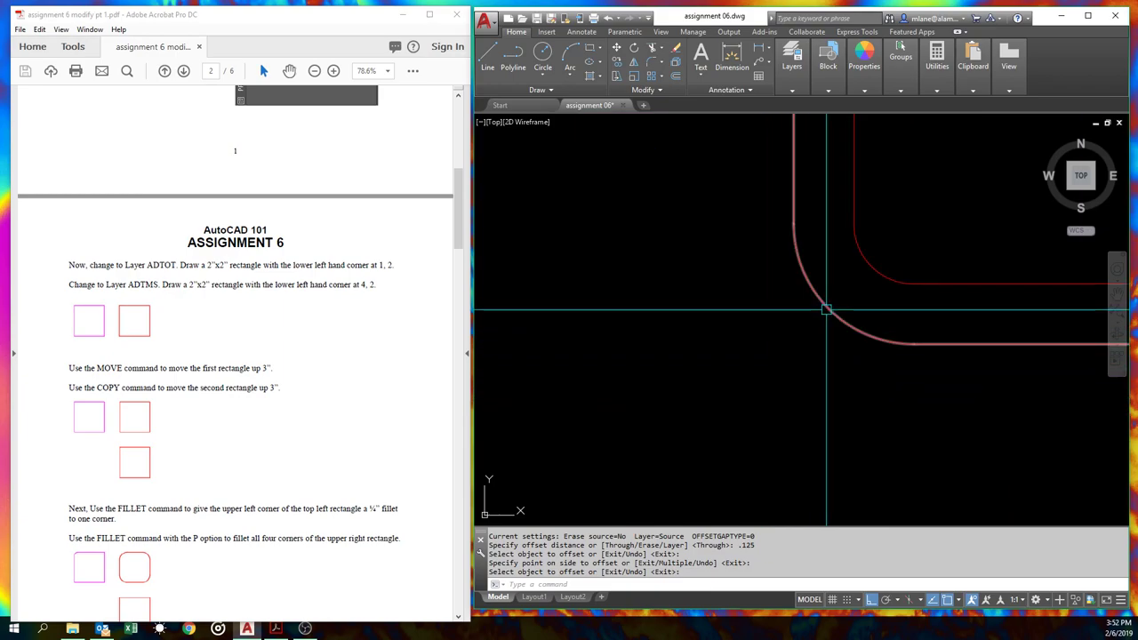
scroll(864, 266, "down", 4)
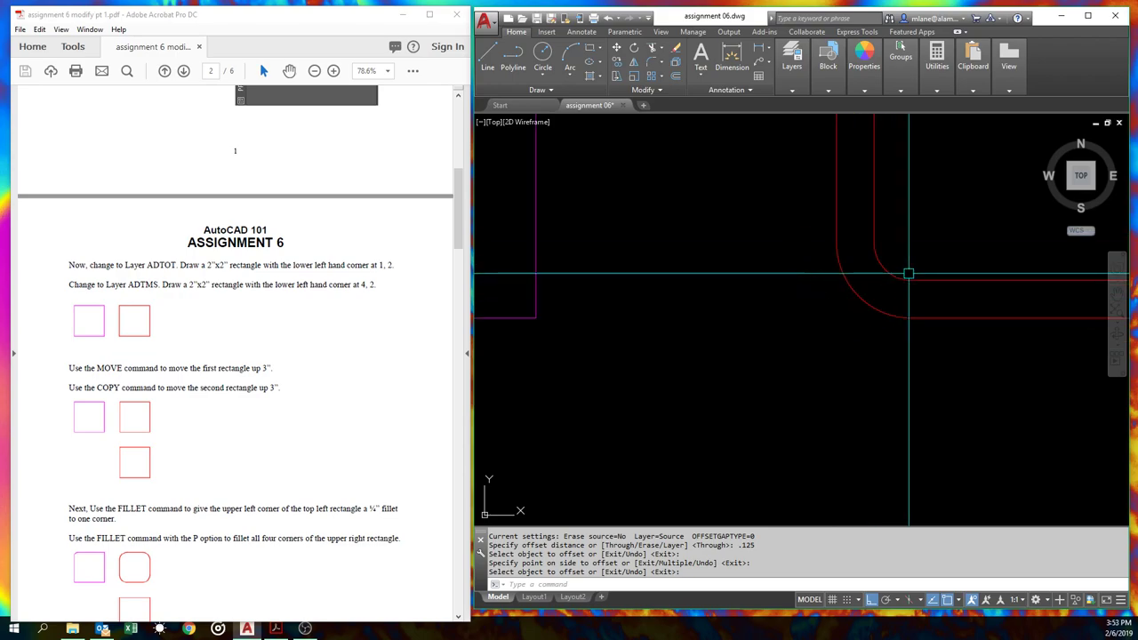
middle_click_drag(907, 273, 755, 392)
scroll(755, 393, "down", 3)
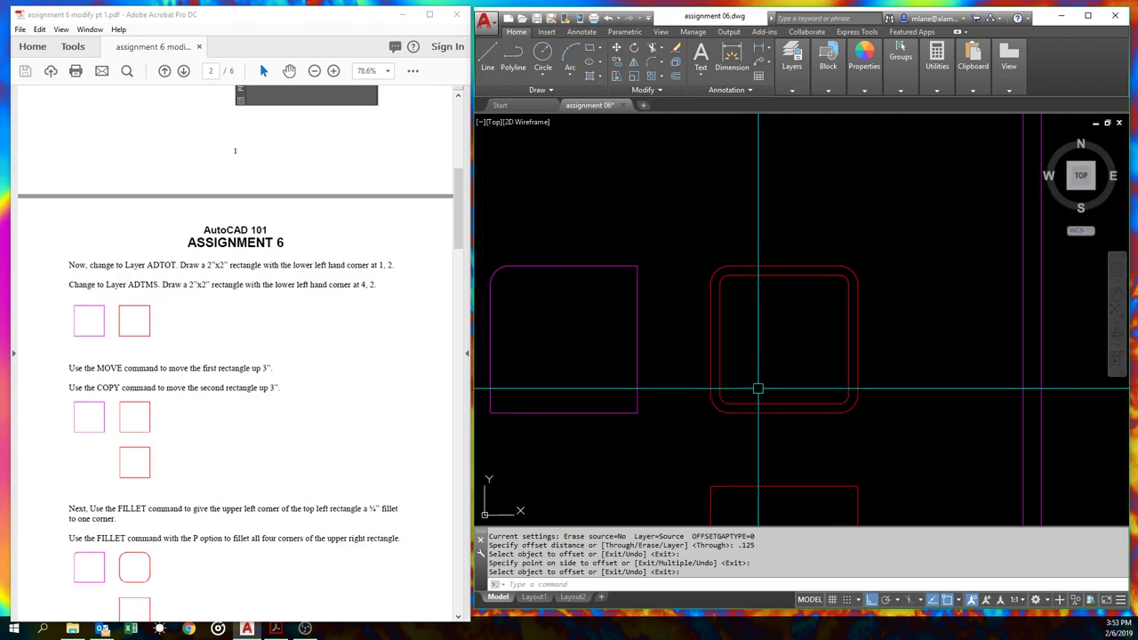
type("e")
key("Return")
left_click(756, 277)
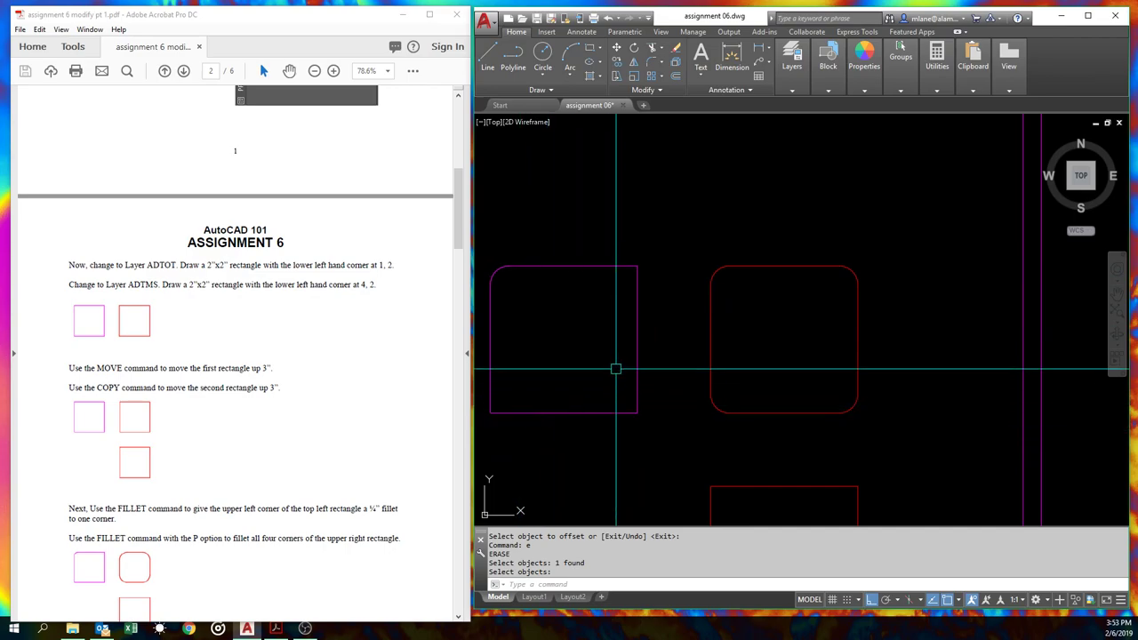
key("Return")
type("u")
key("Return")
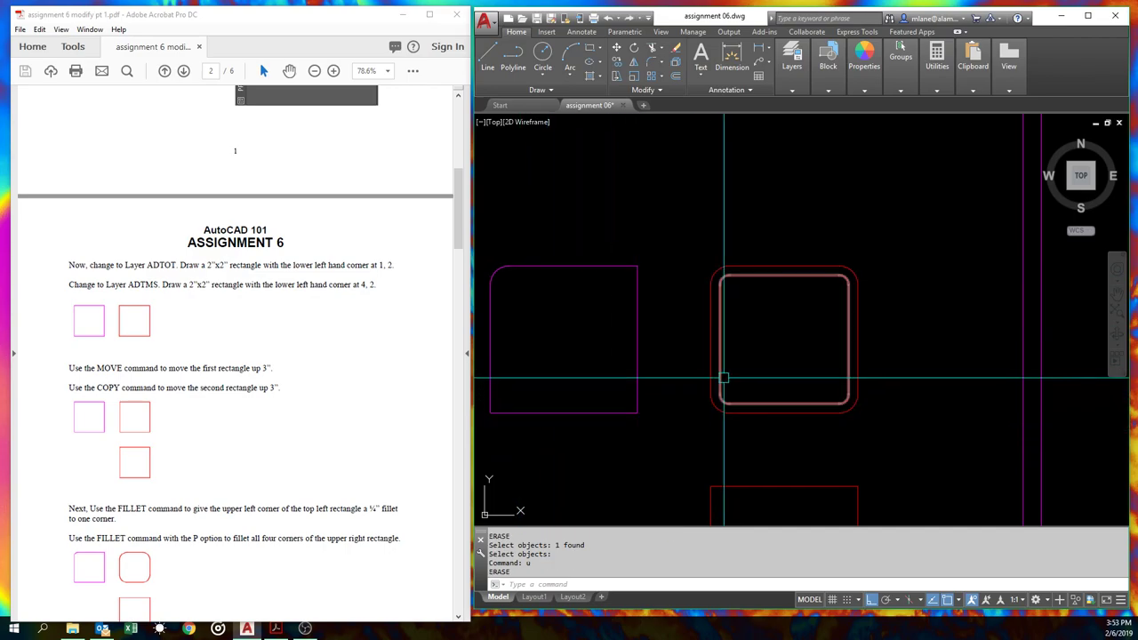
Undo the inward offset and the four-corner polyline fillet of the upper red square.
type("u")
key("Return")
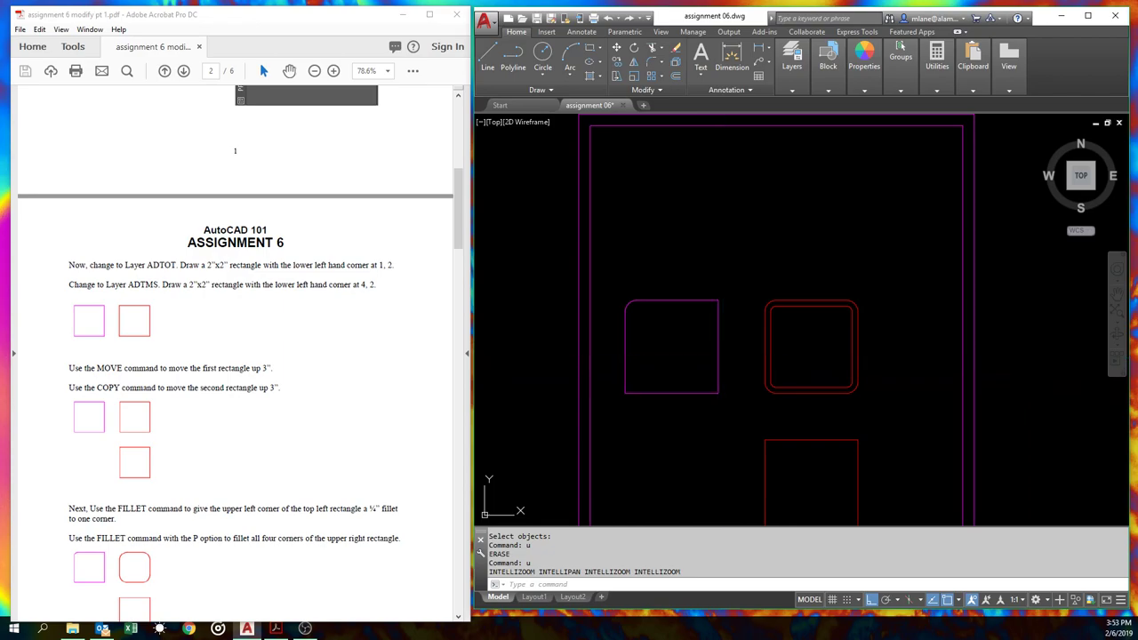
type("u")
key("Return")
type("u")
key("Return")
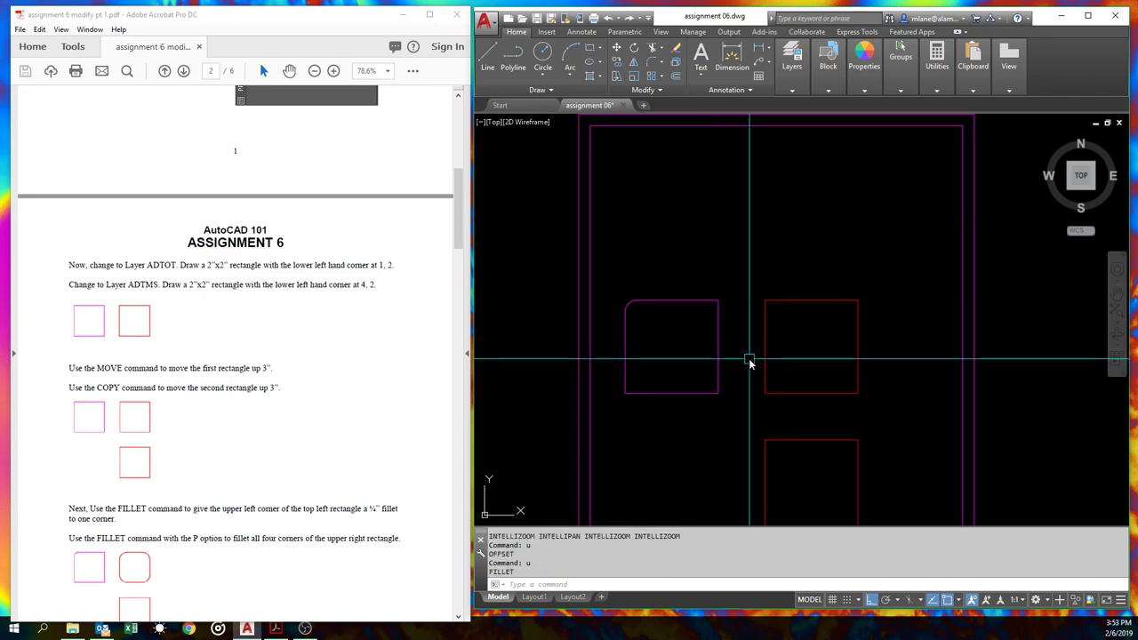
key("Escape")
key("Escape")
Fillet the four corners of the upper red square one after another with the Multiple option of FILLET, and end the command.
type("fil")
key("Return")
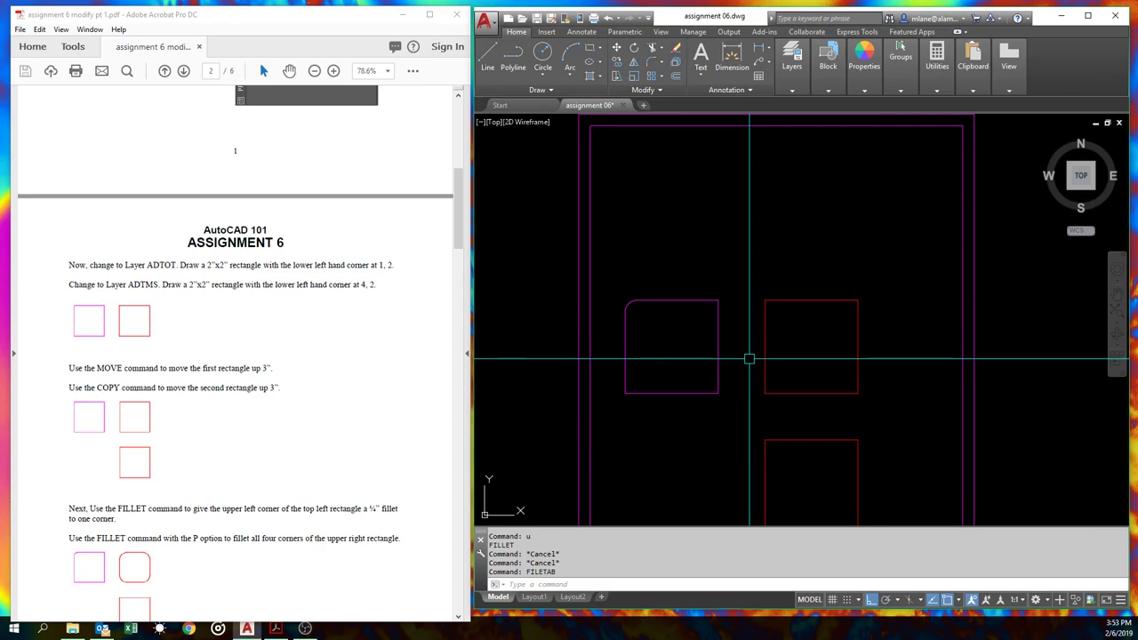
type("f")
key("Return")
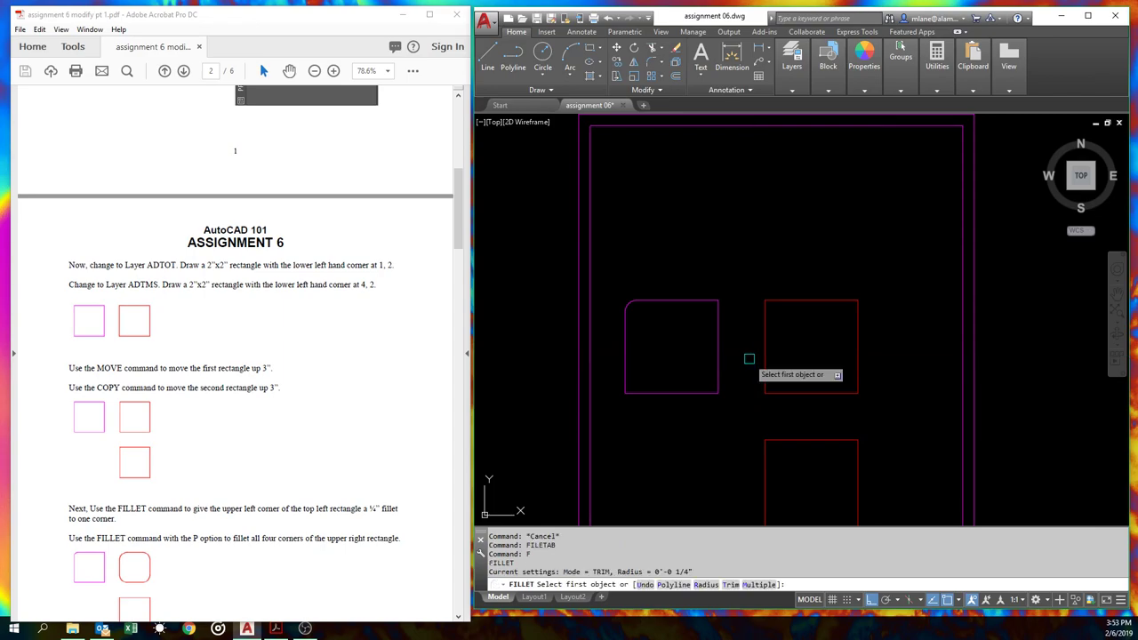
type("m")
key("Return")
left_click(766, 337)
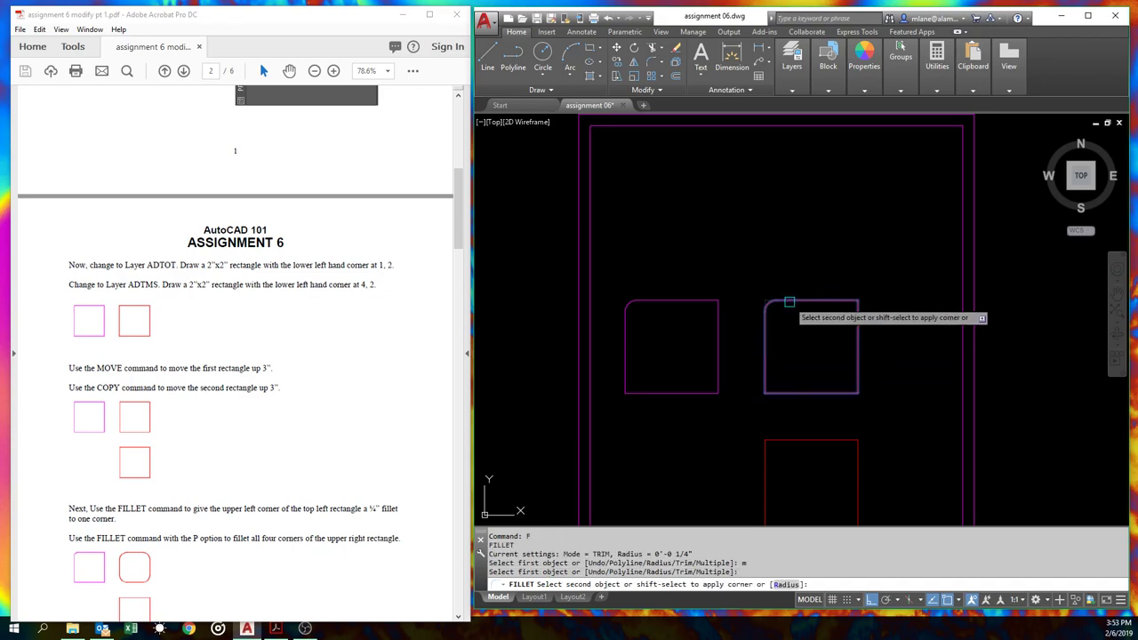
left_click(789, 300)
left_click(831, 302)
left_click(857, 329)
left_click(854, 356)
left_click(822, 394)
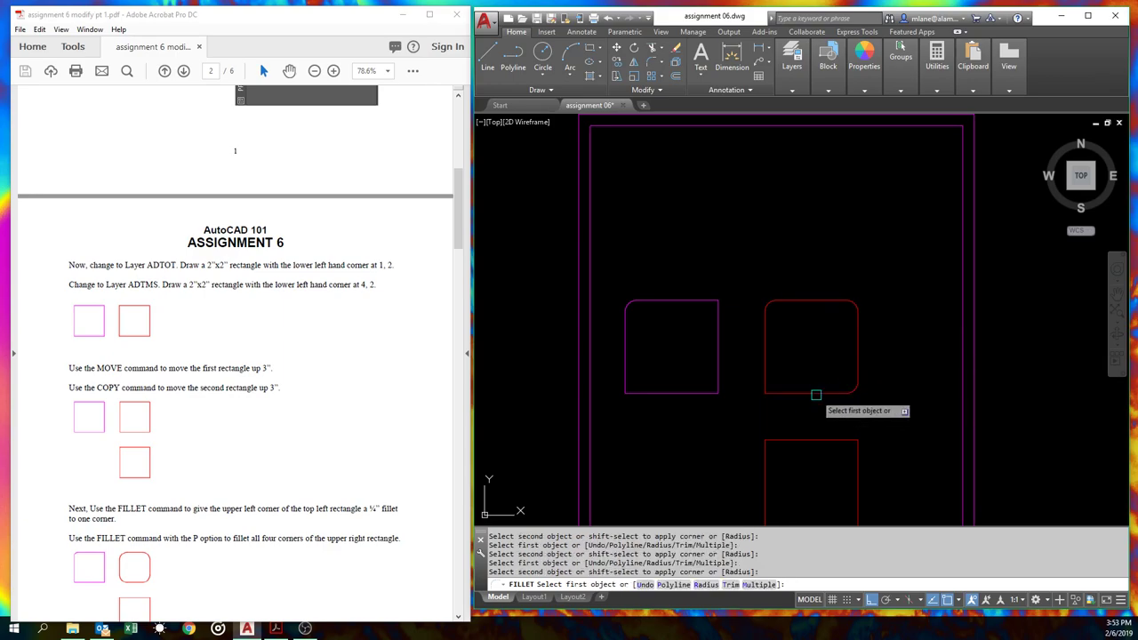
left_click(822, 394)
left_click(765, 378)
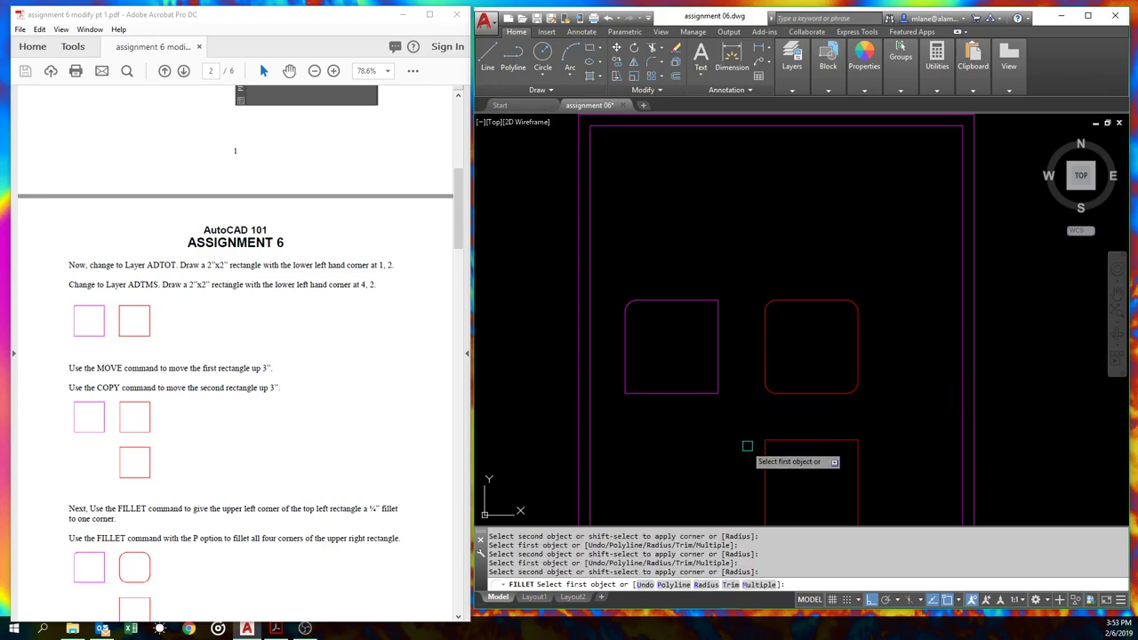
key("Return")
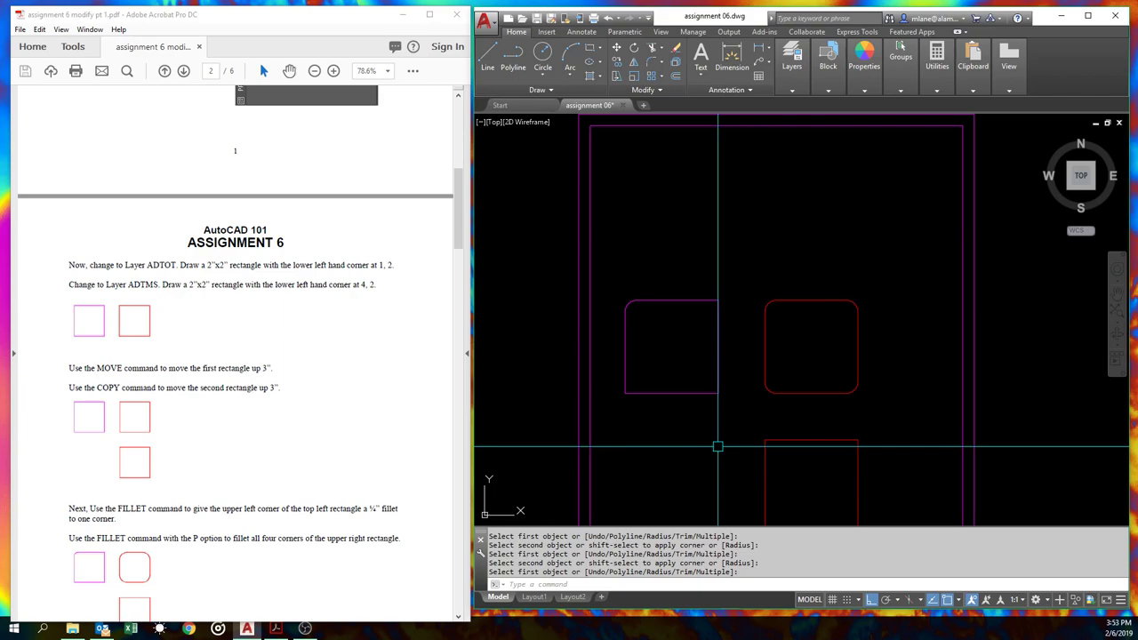
Bring the lower red square into full view and read the CHAMFER instructions on page 3 of the assignment PDF.
middle_click_drag(717, 446, 735, 350)
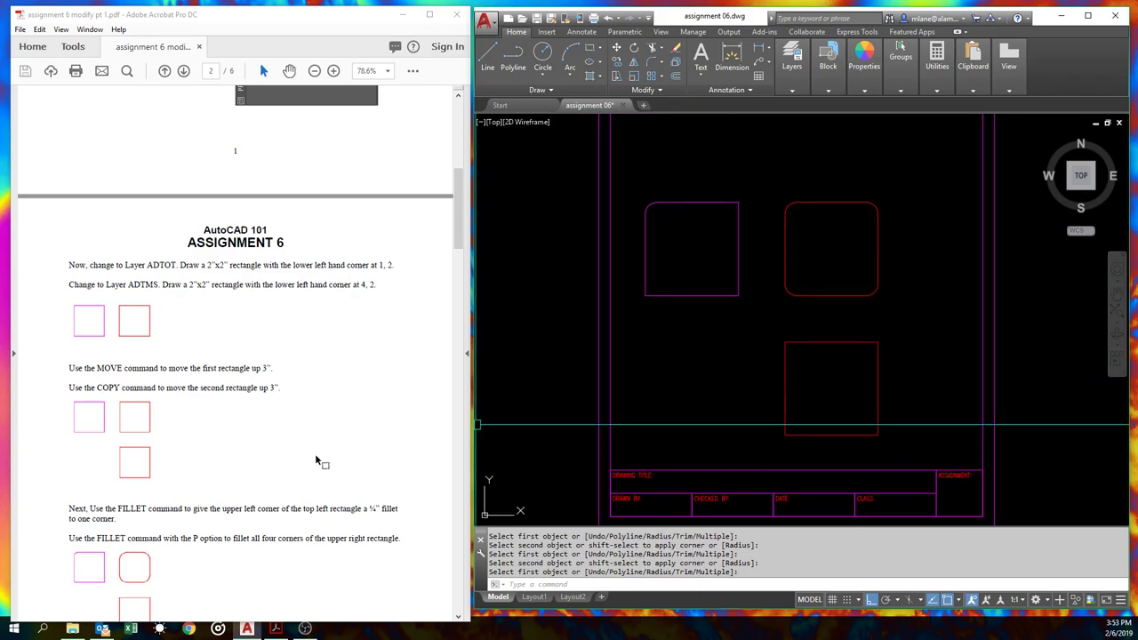
scroll(318, 452, "down", 3)
scroll(322, 451, "down", 10)
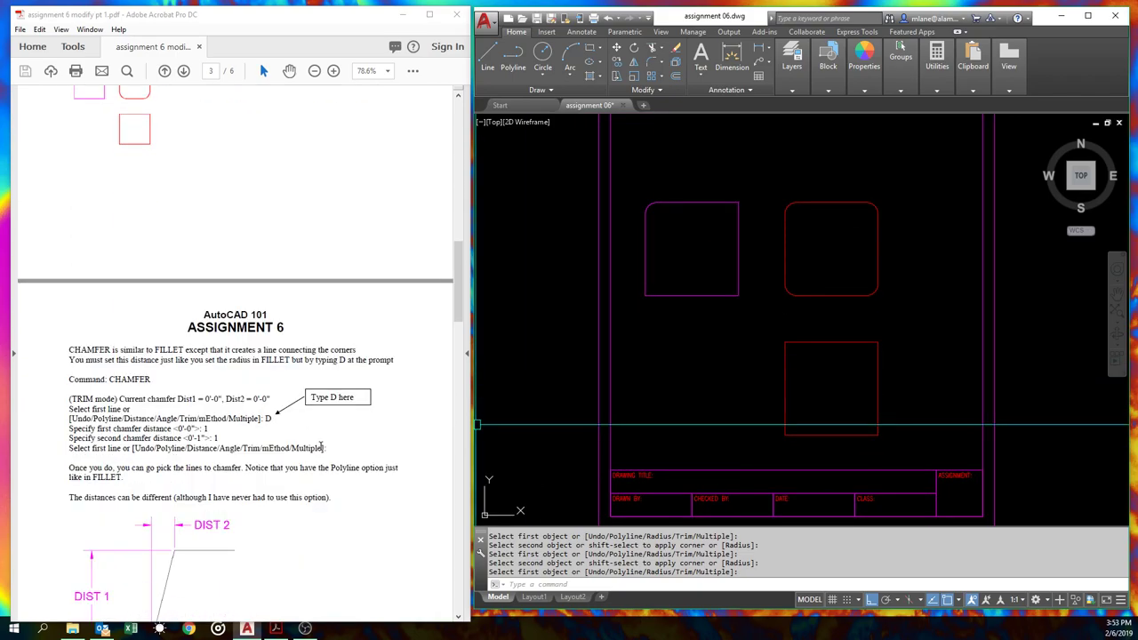
scroll(320, 446, "down", 5)
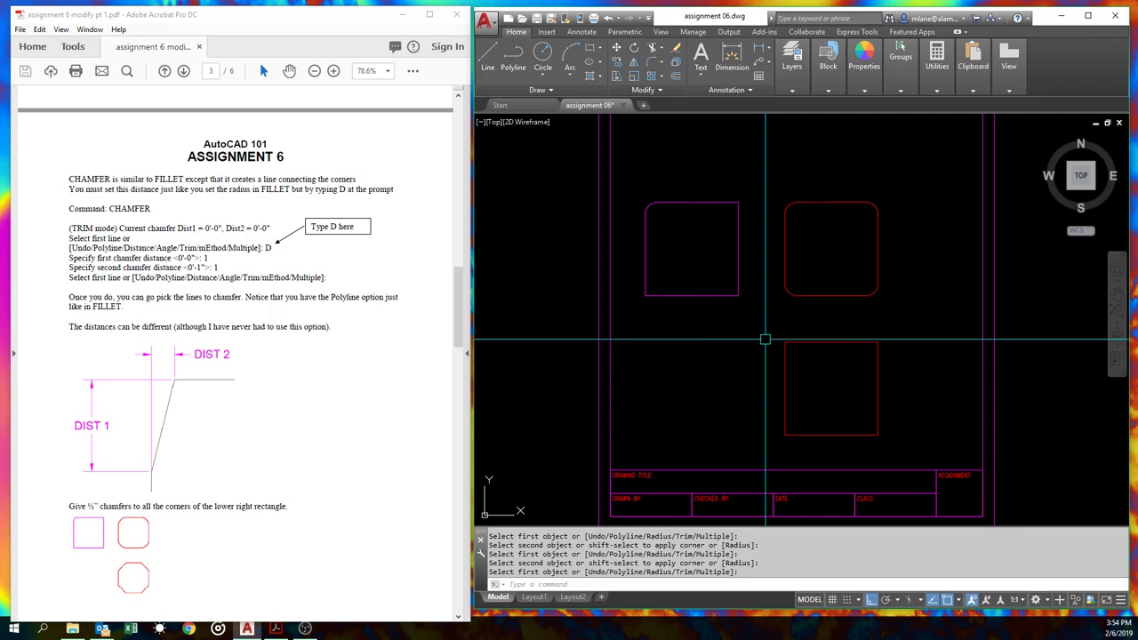
Chamfer the upper-left corner of the lower red square with both chamfer distances set to 1".
type("CHAMFer")
key("Return")
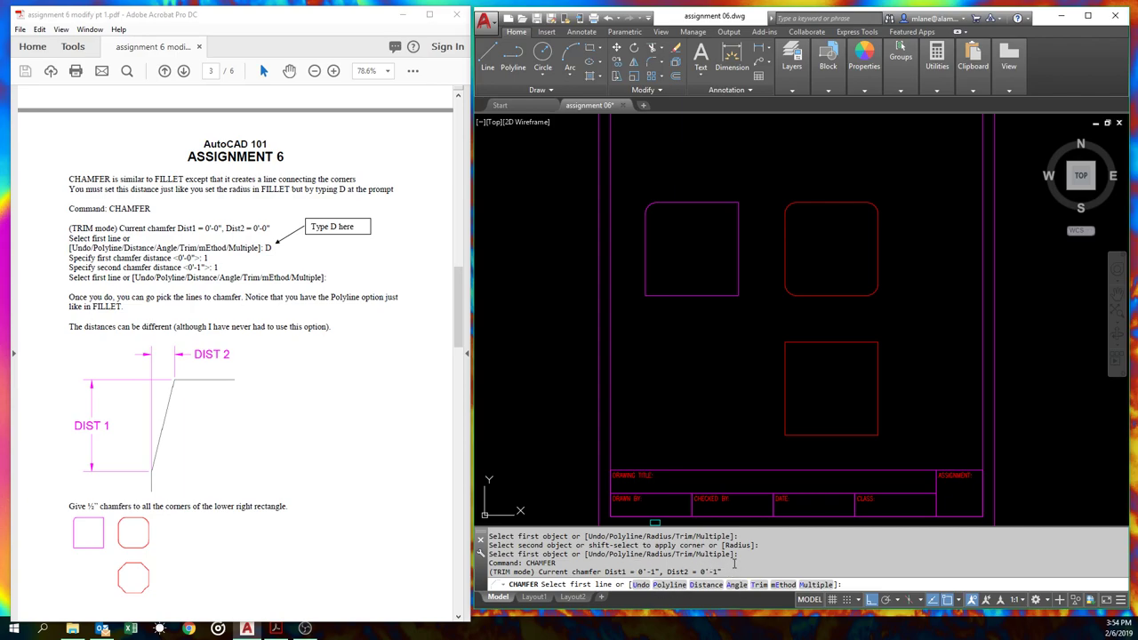
type("d")
key("Return")
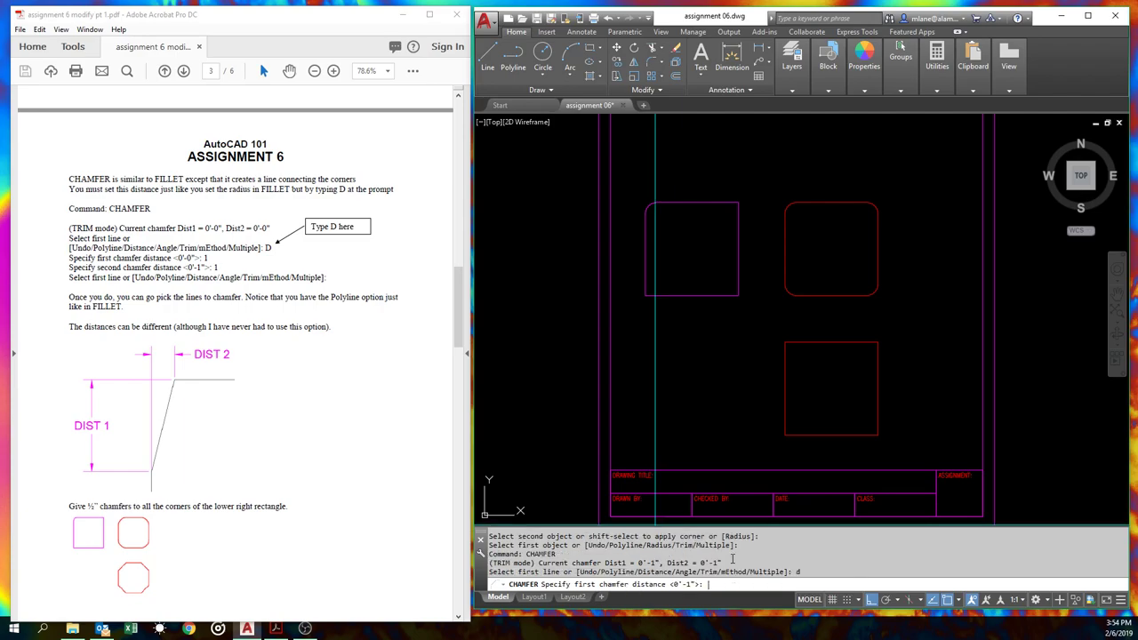
type("1")
key("Return")
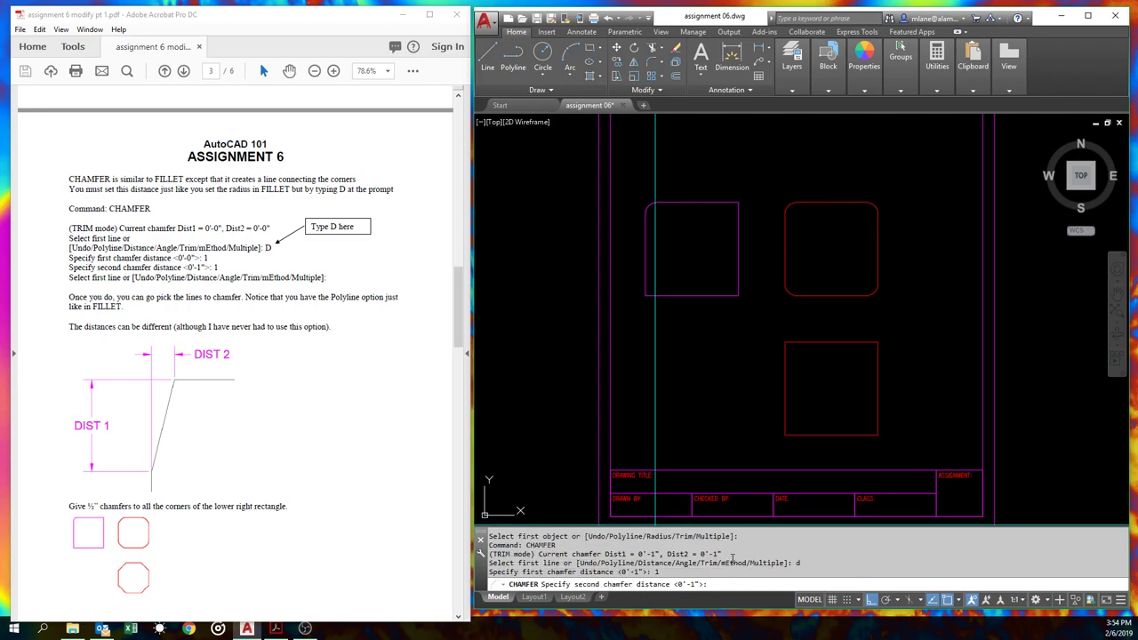
key("Return")
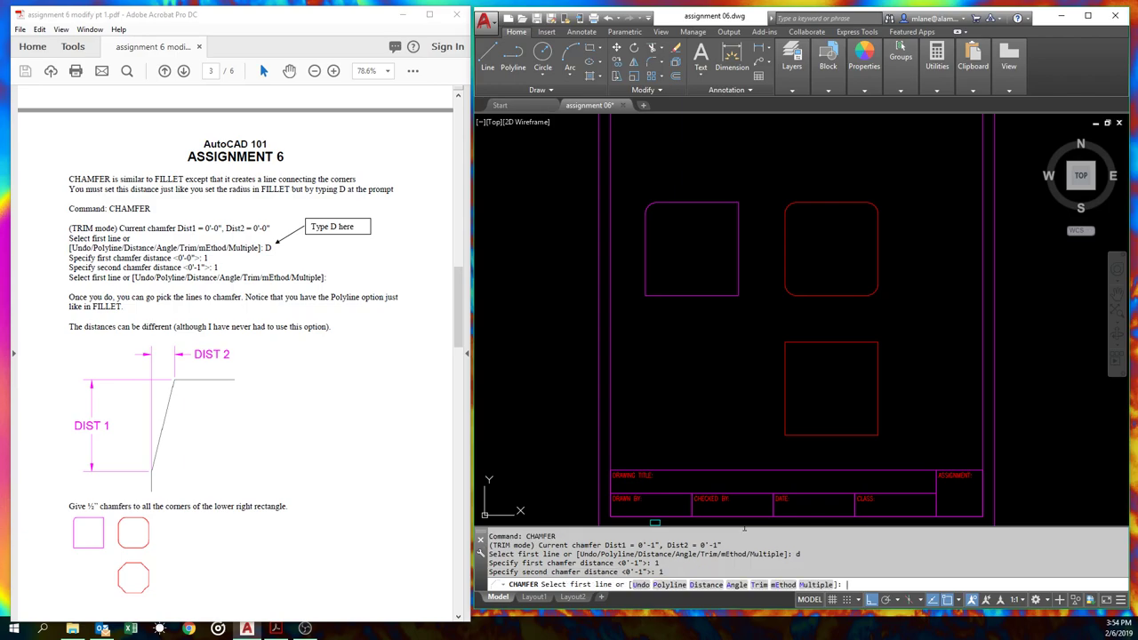
left_click(782, 367)
left_click(805, 342)
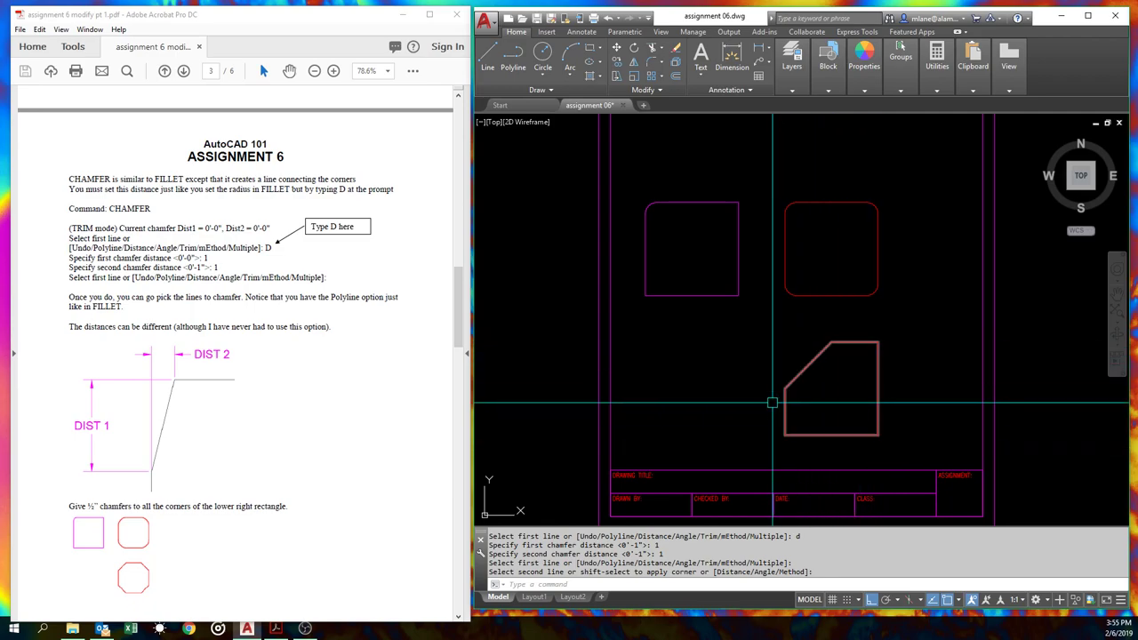
Undo the 1" chamfer on the lower red square.
left_click(842, 384)
type("u")
key("Return")
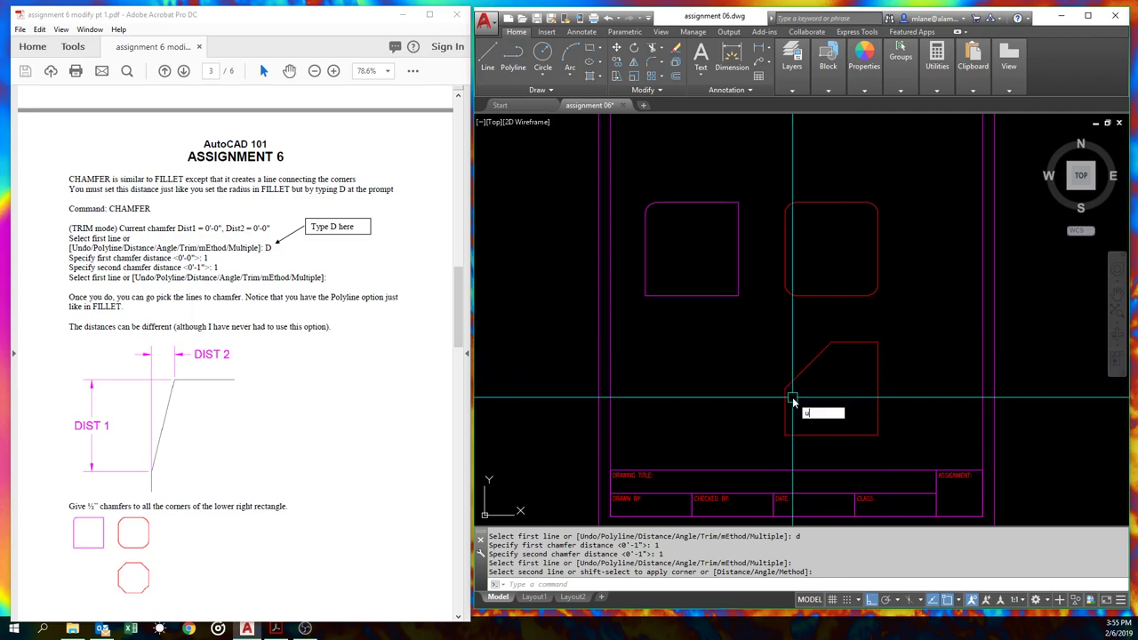
Chamfer the upper-left corner of the lower red square with both chamfer distances set to 0.5".
type("chamfer")
key("Return")
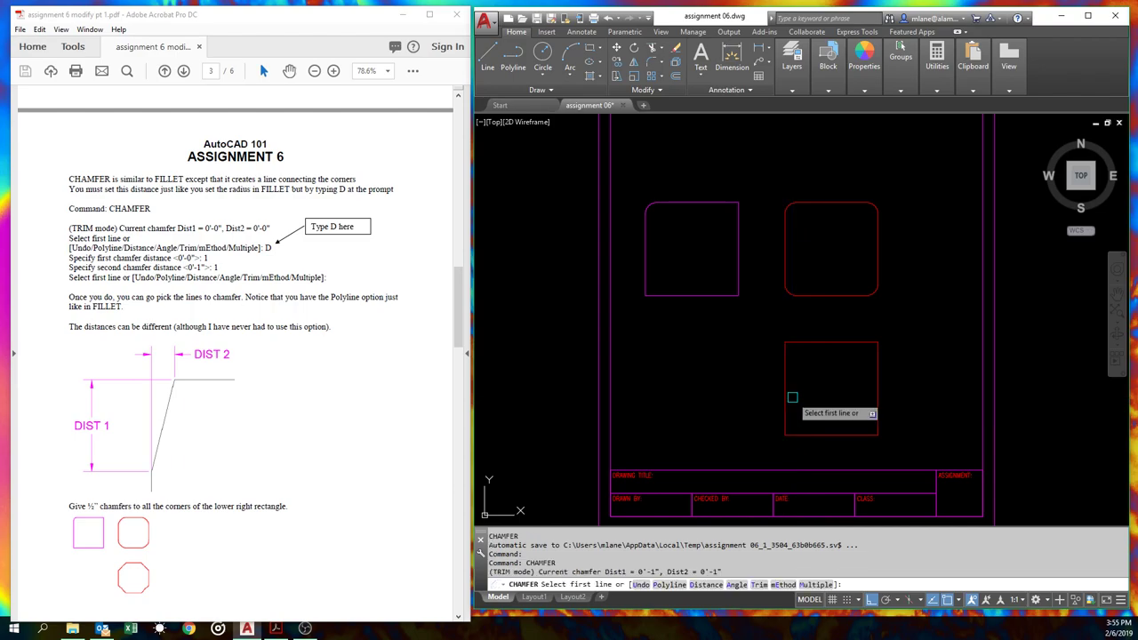
type("d")
key("Return")
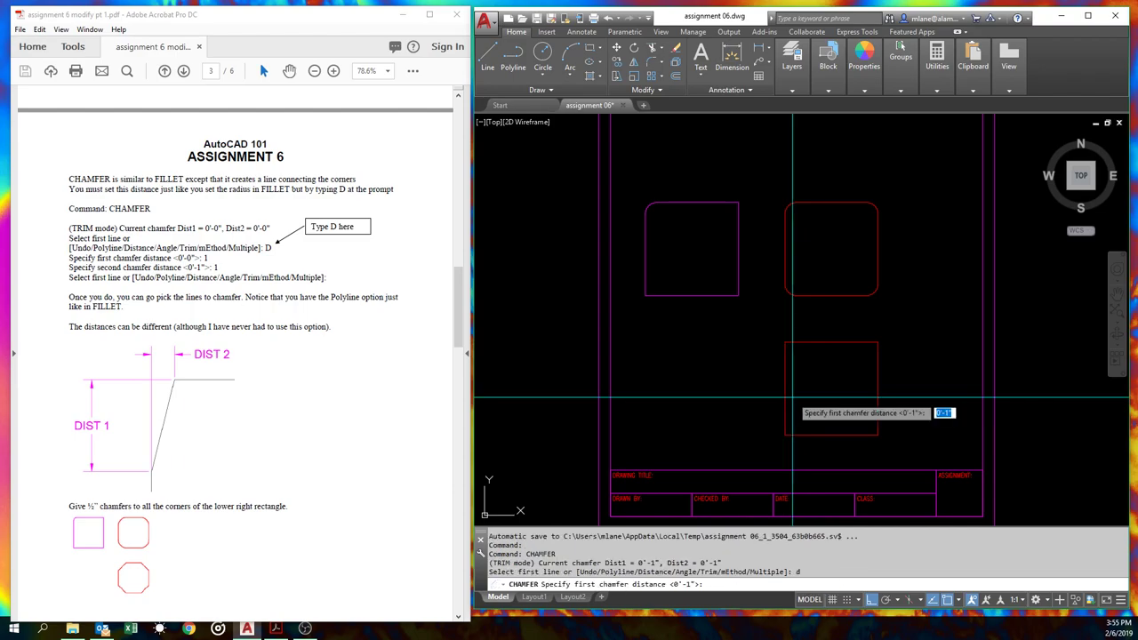
type(".5")
key("Return")
type(".5")
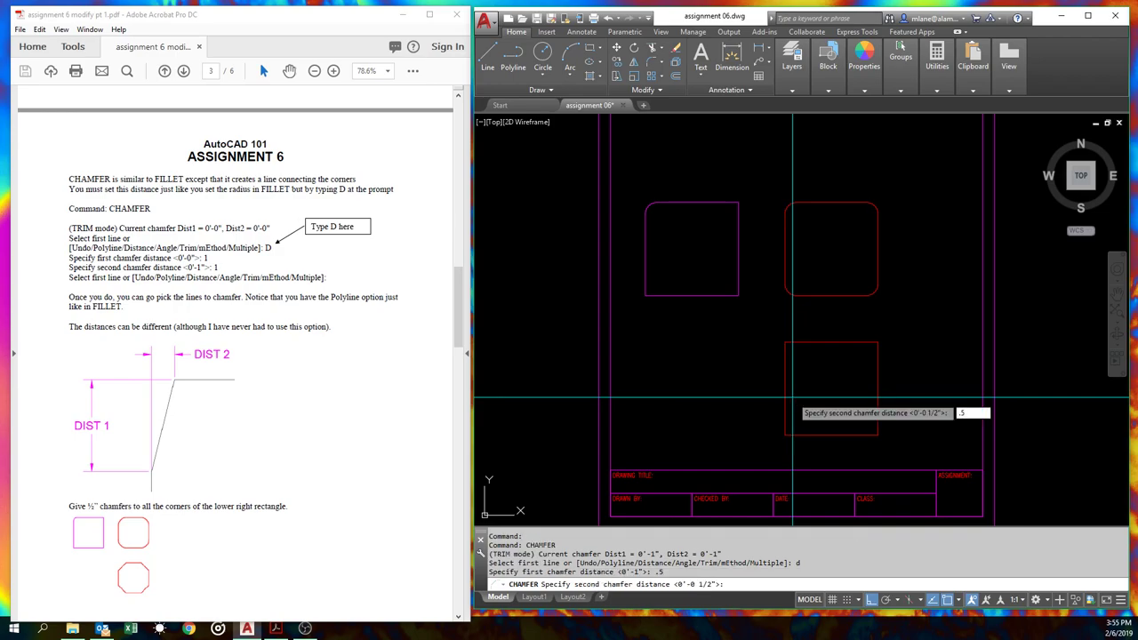
key("Return")
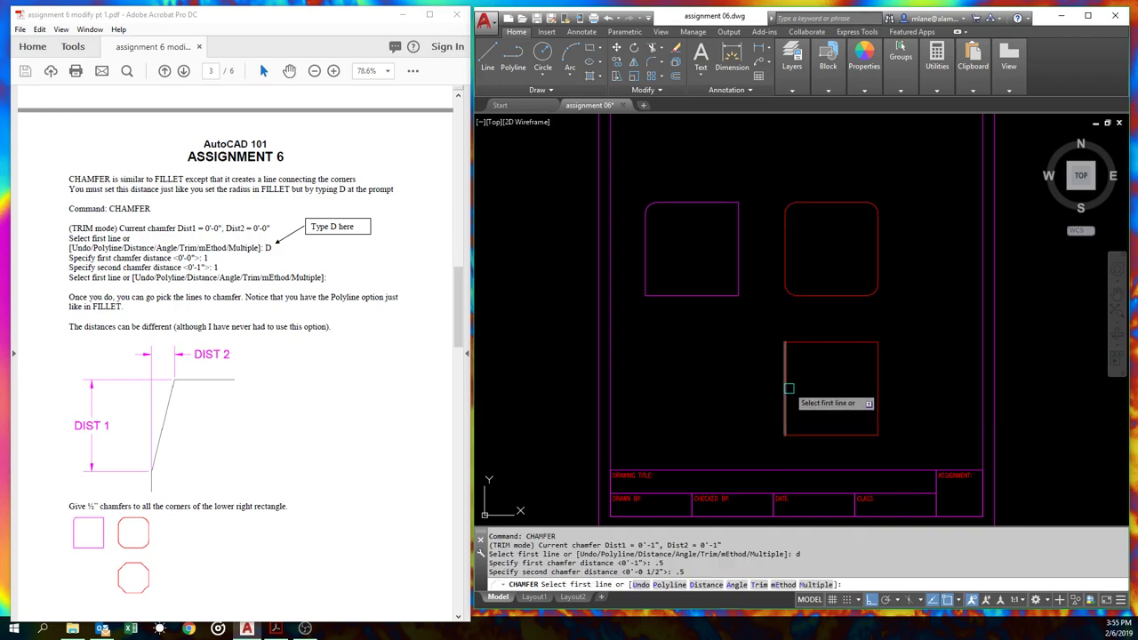
left_click(787, 376)
left_click(831, 342)
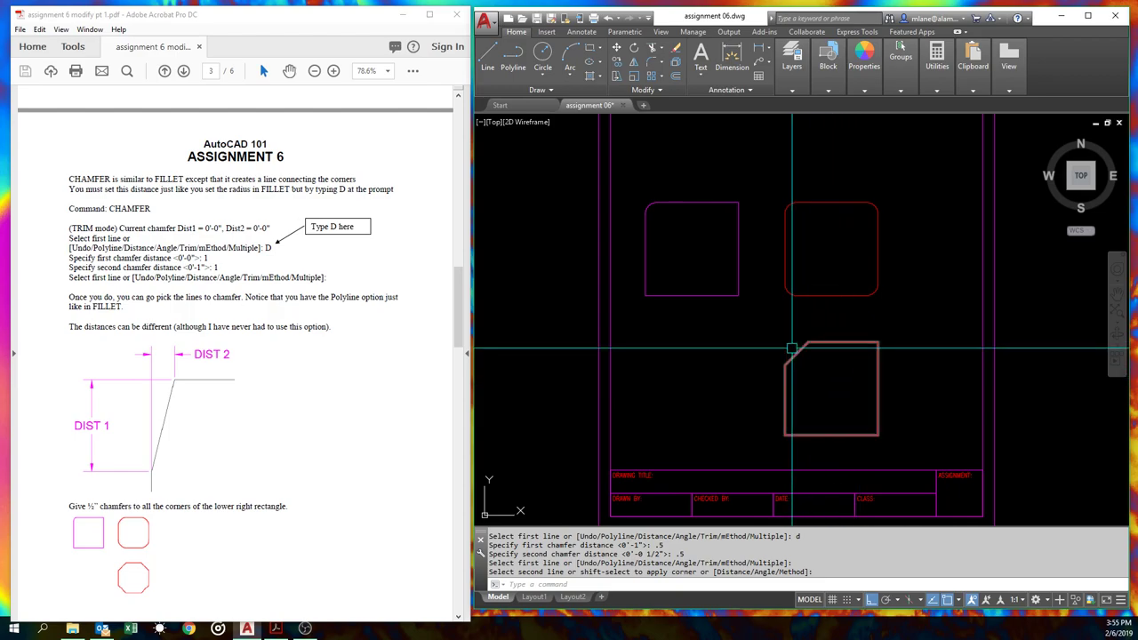
Undo the single-corner 0.5" chamfer on the lower red square and clear any active command.
type("u")
key("Return")
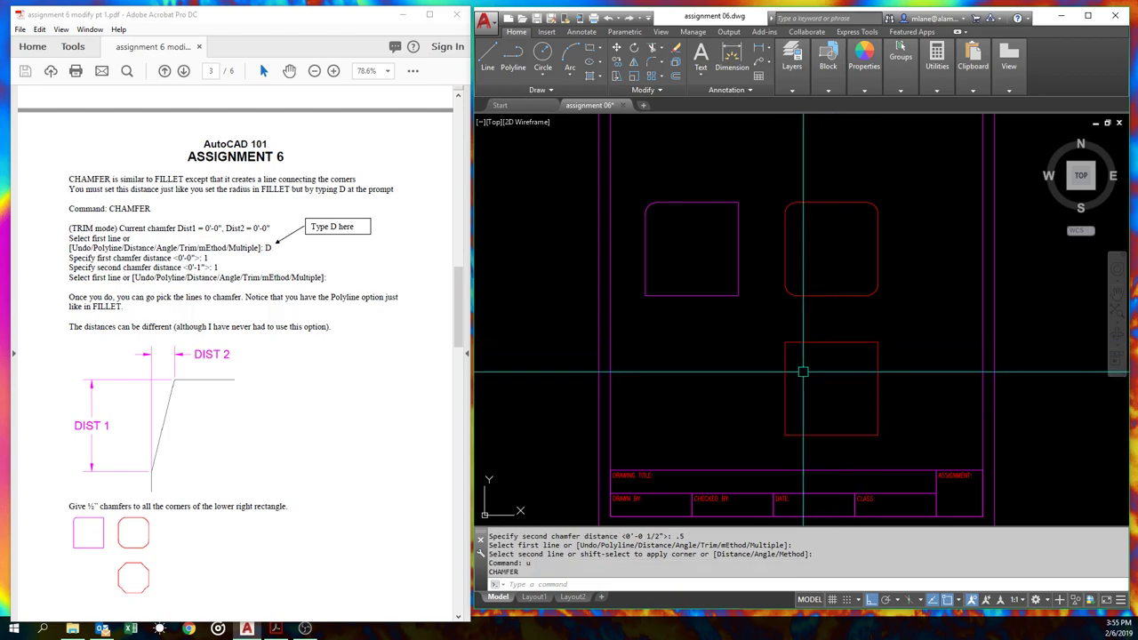
key("Escape")
key("Escape")
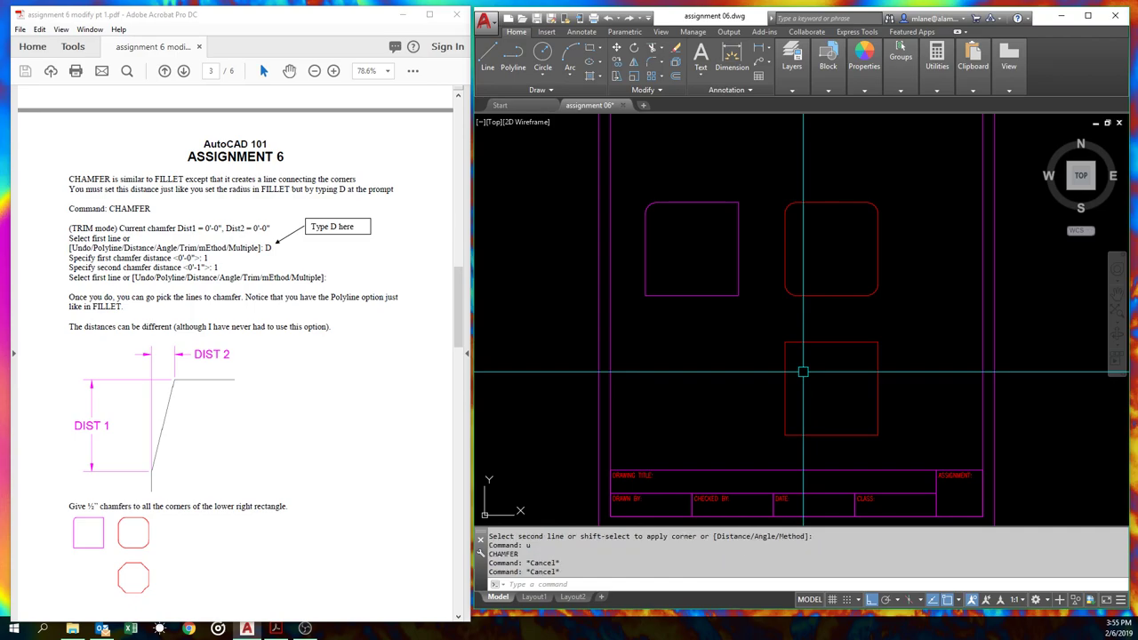
Chamfer all four corners of the lower red square at once with CHAMFER's Polyline option and both distances set to 0.5".
type("chamfer")
key("Return")
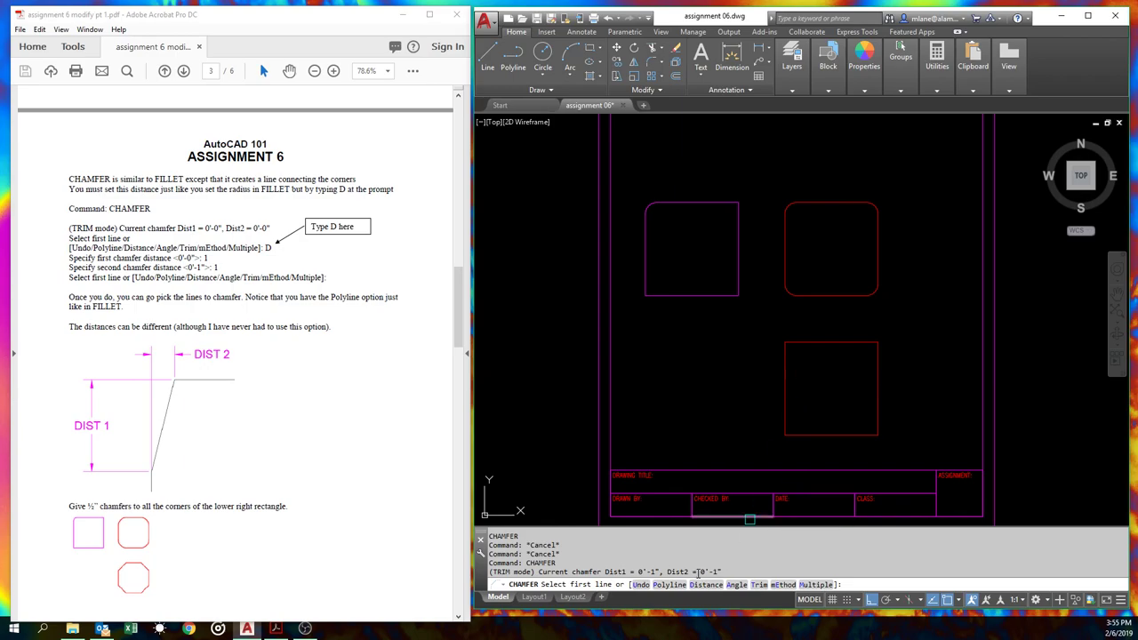
type("d")
key("Return")
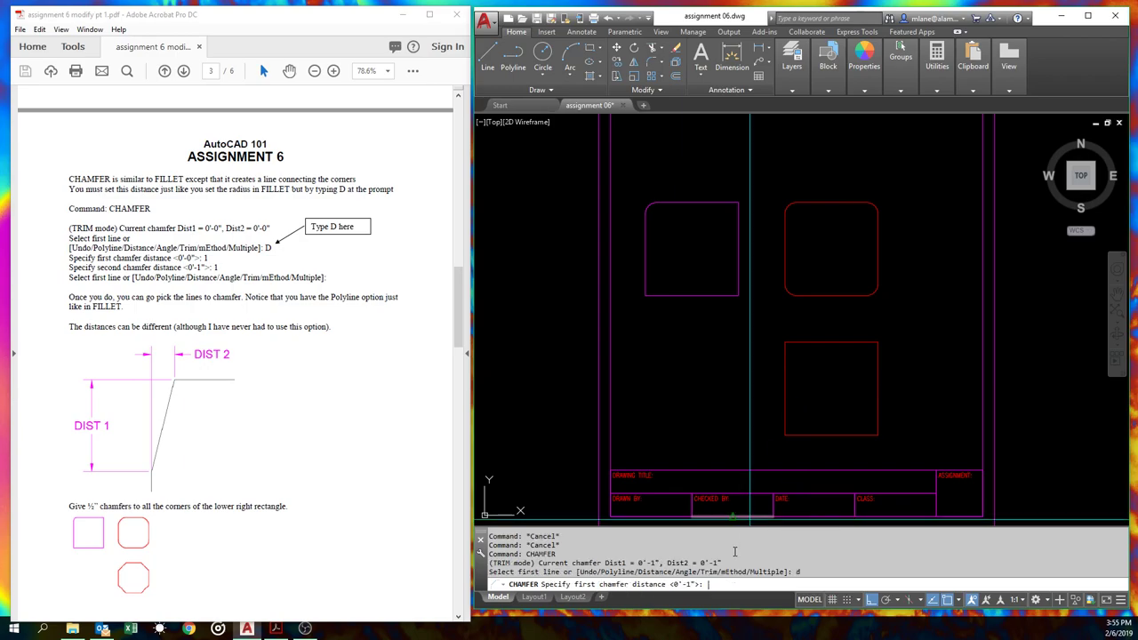
type(".5")
key("Return")
type(".5")
key("Return")
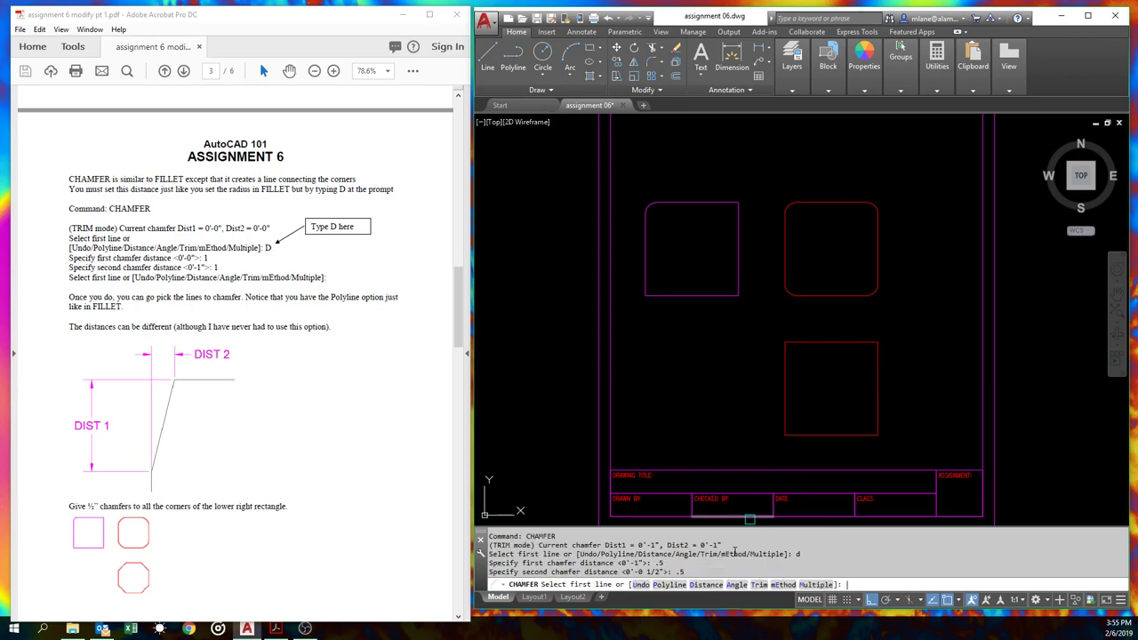
left_click(681, 586)
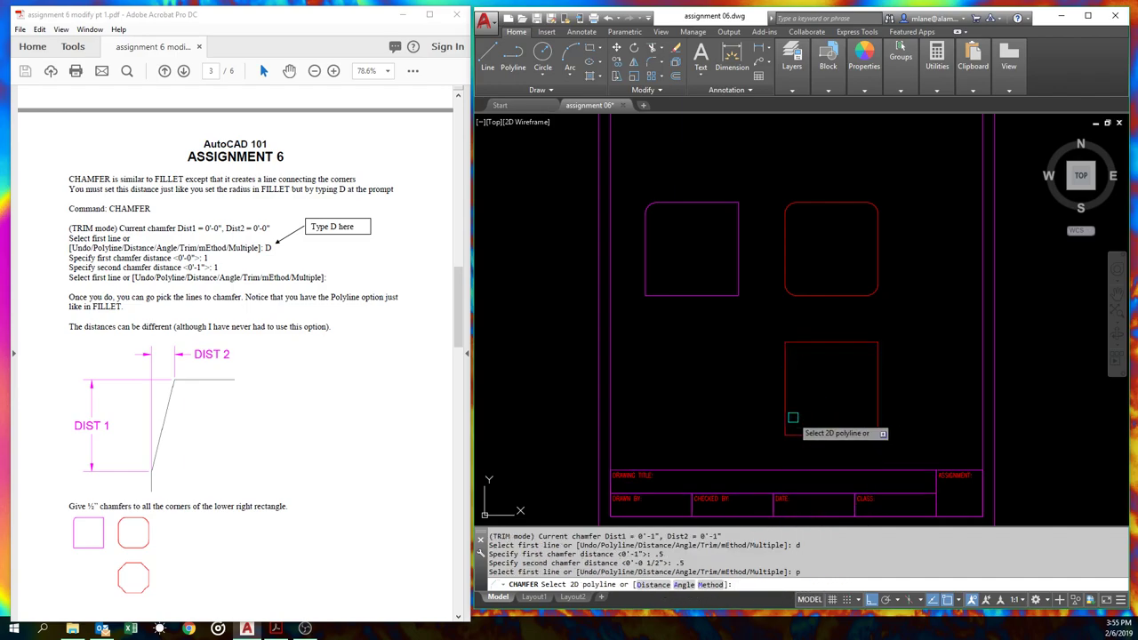
left_click(839, 343)
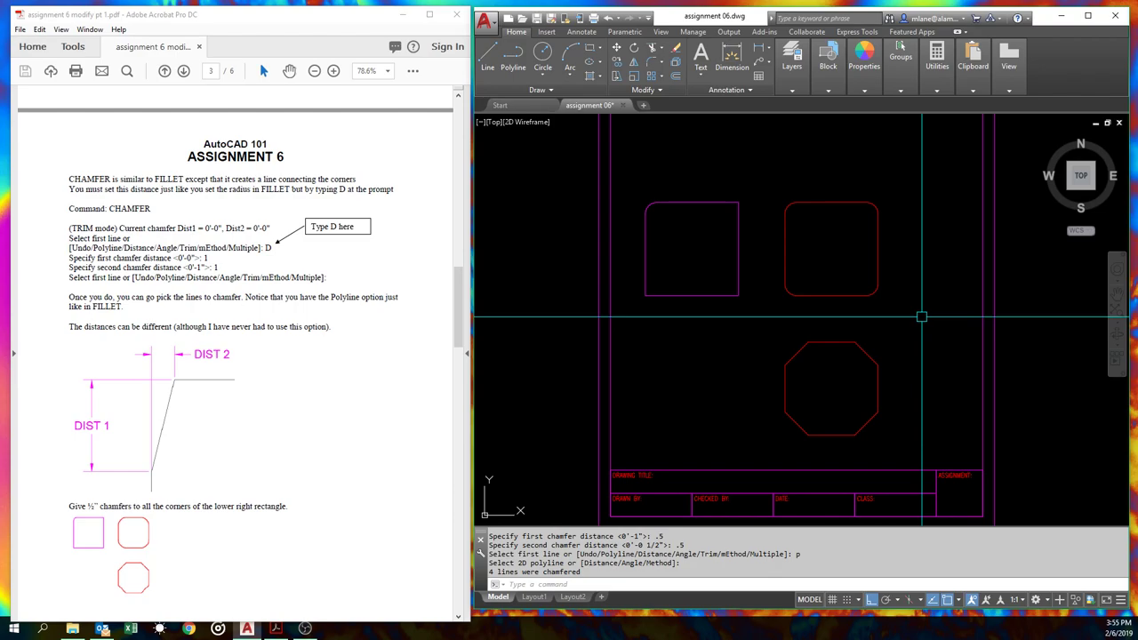
Save the drawing with the whole title-block sheet in view.
scroll(921, 319, "down", 3)
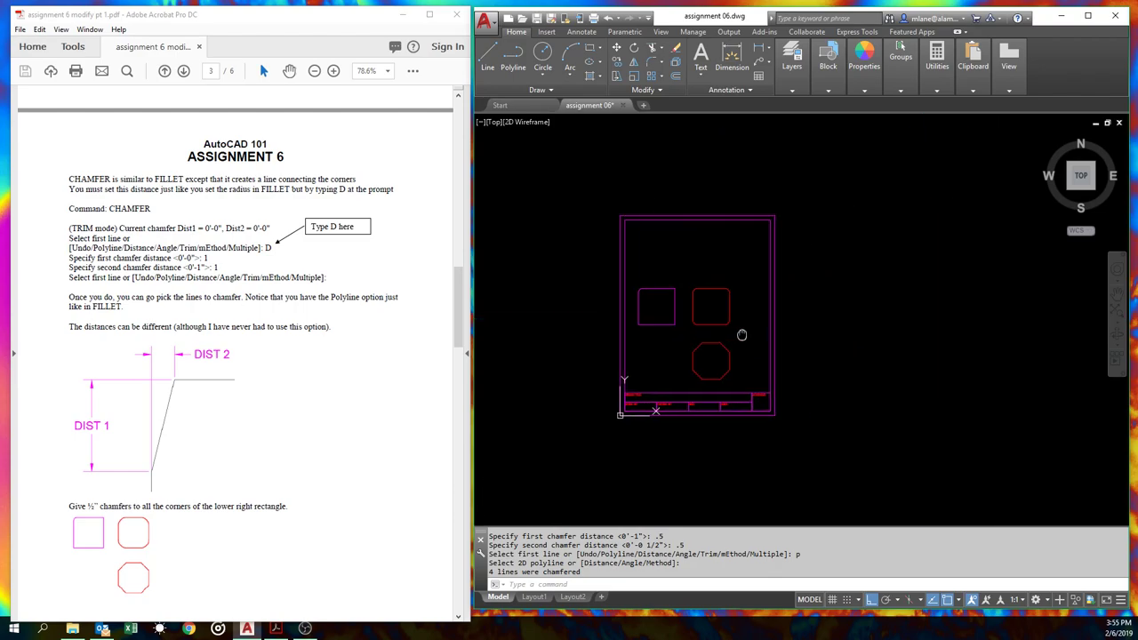
left_click(485, 22)
left_click(513, 143)
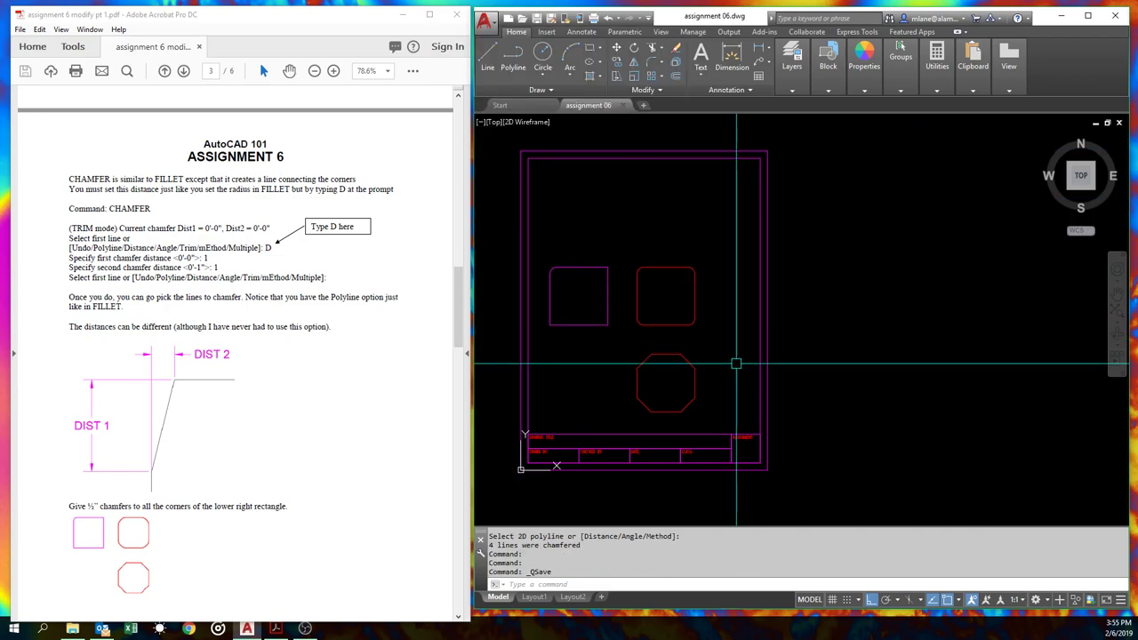
Go to the polyline instructions on page 4 of the assignment PDF and make ADTMB the current layer.
scroll(317, 437, "down", 10)
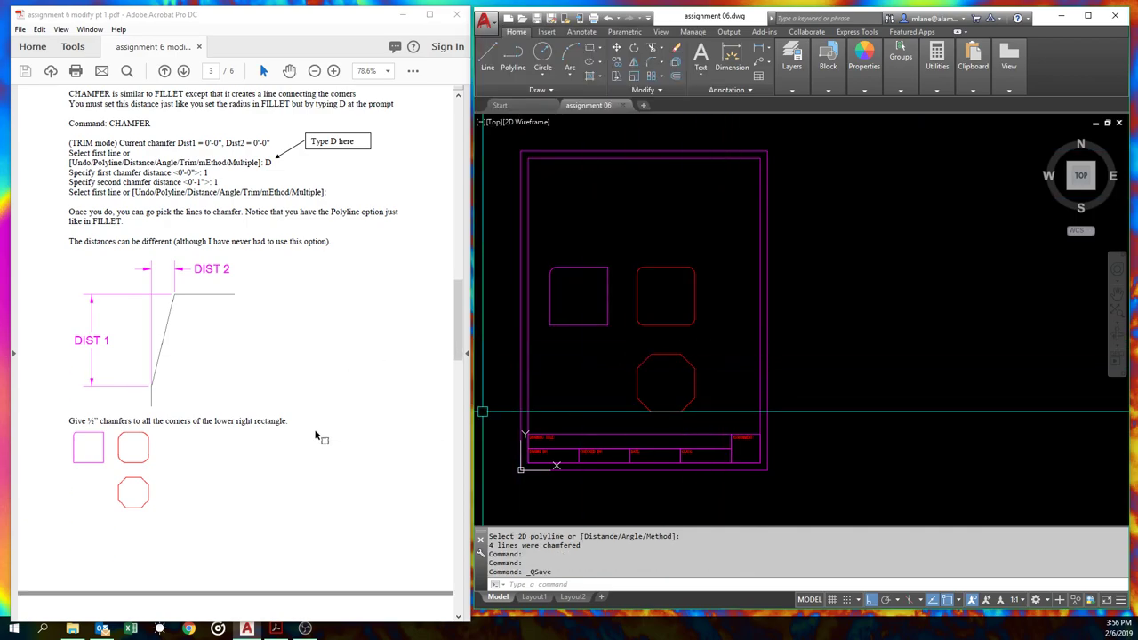
scroll(318, 436, "down", 2)
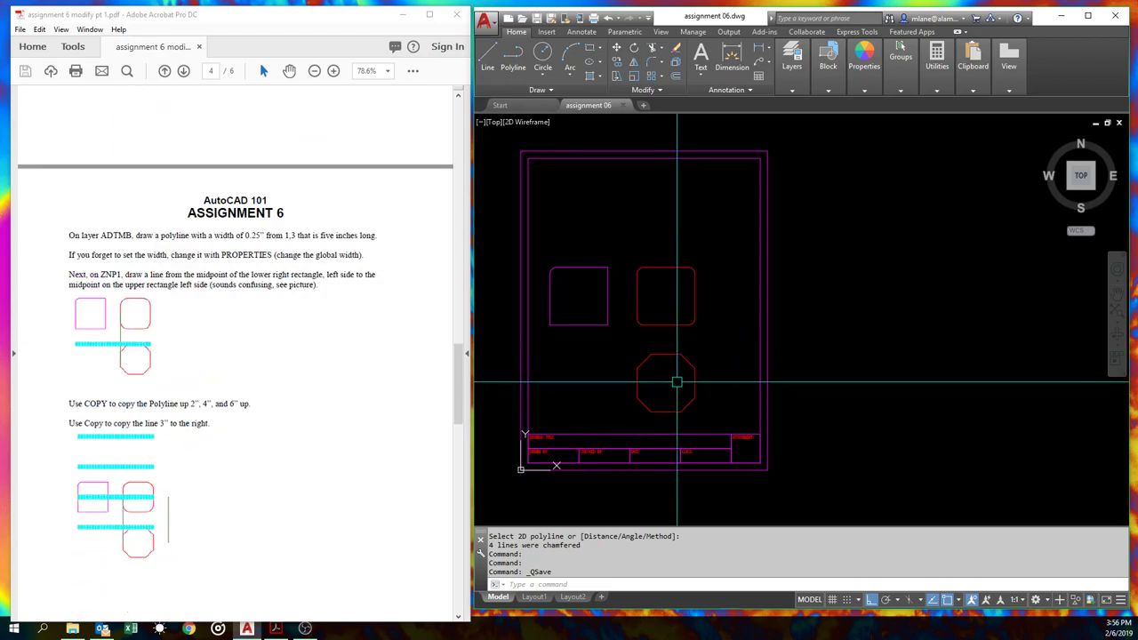
mouse_move(681, 386)
middle_mouse_down()
mouse_move(764, 360)
mouse_move(753, 369)
middle_mouse_up()
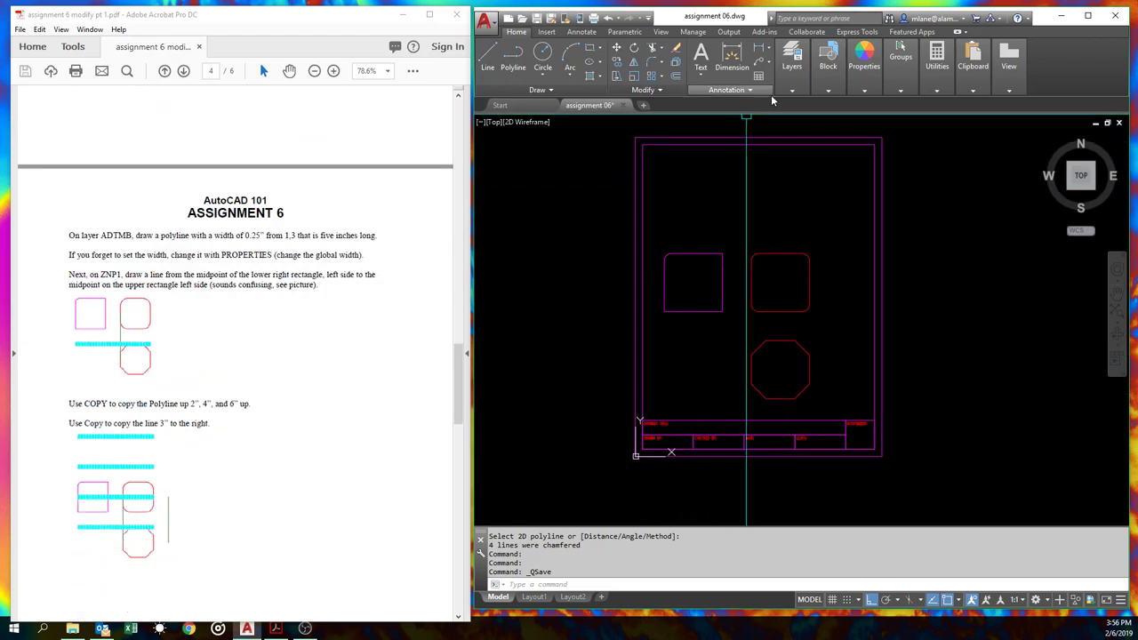
left_click(793, 91)
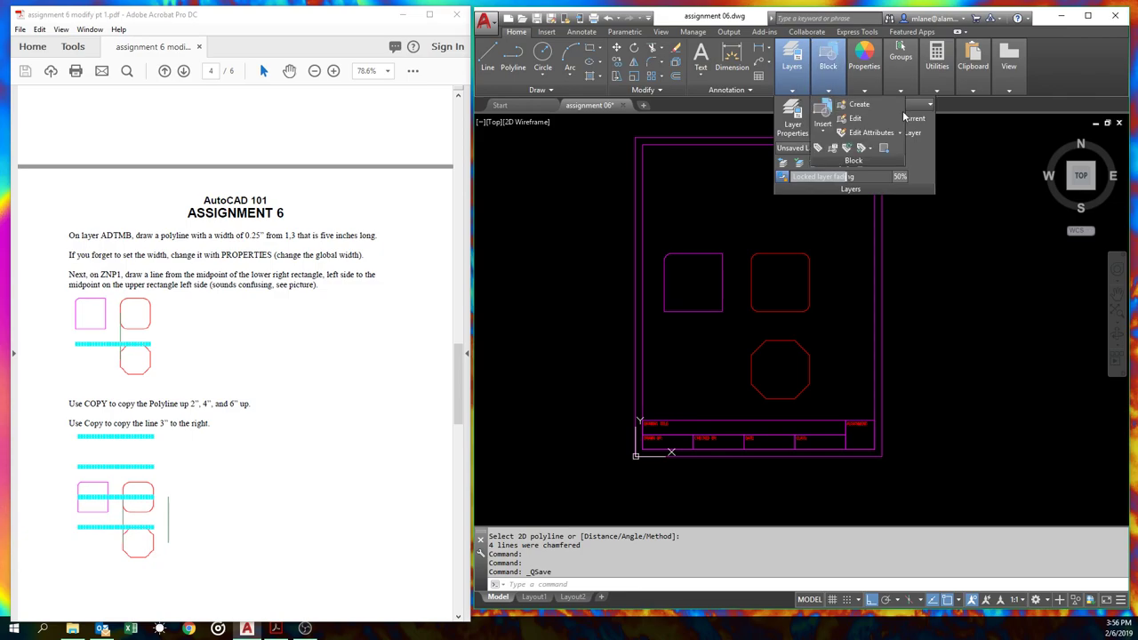
left_click(911, 104)
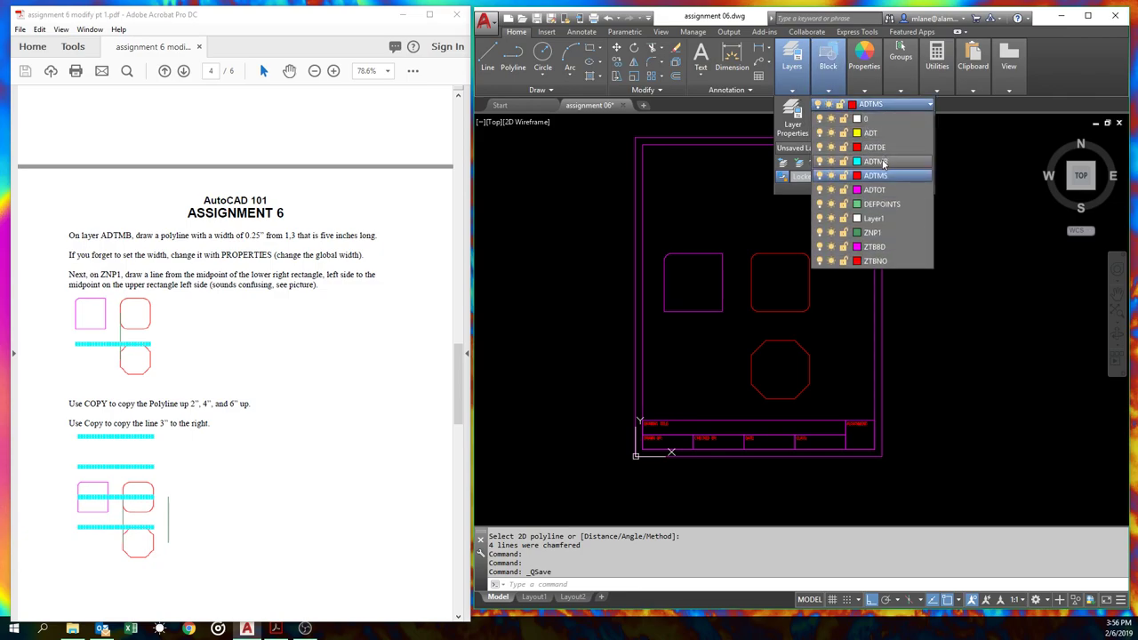
left_click(880, 161)
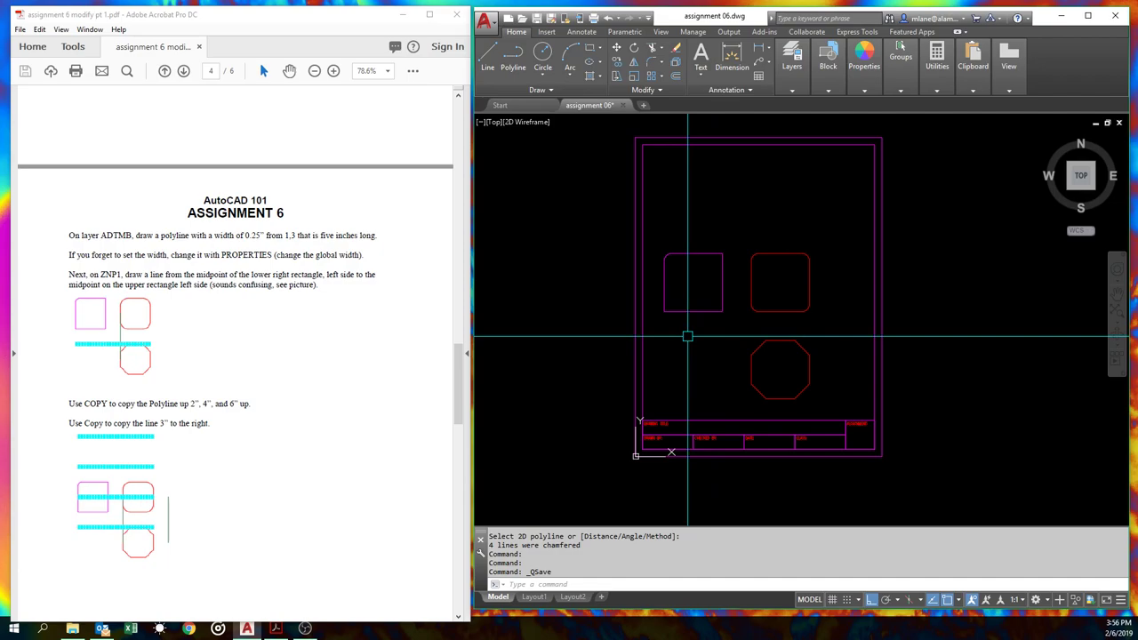
type("l")
key("Escape")
key("Escape")
key("Escape")
type("pl")
key("Return")
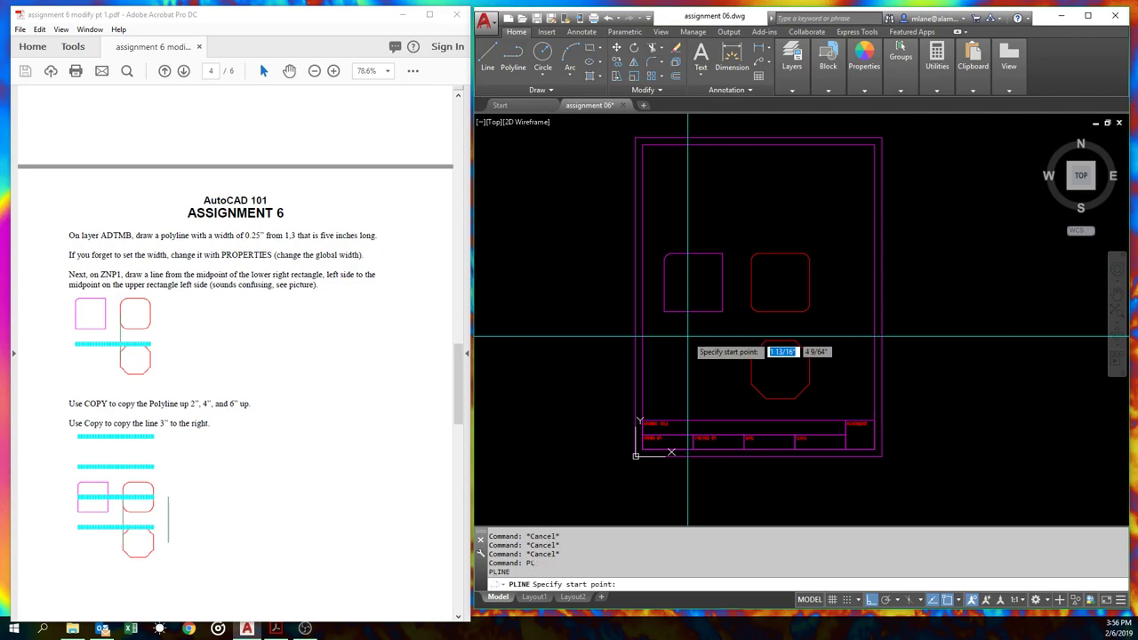
type("1,3")
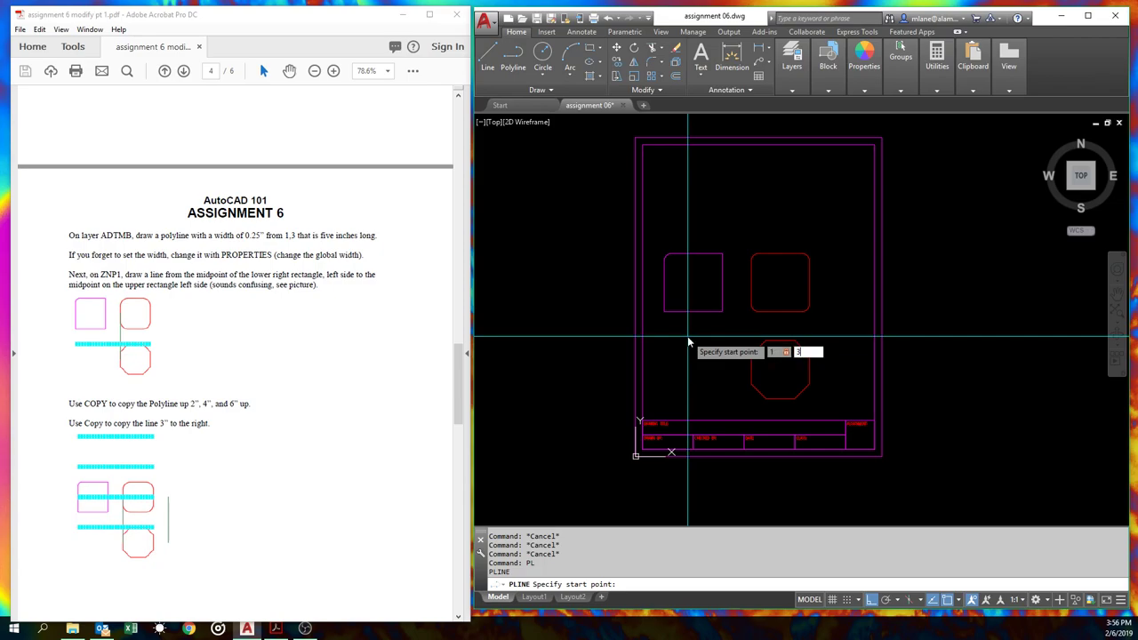
key("Return")
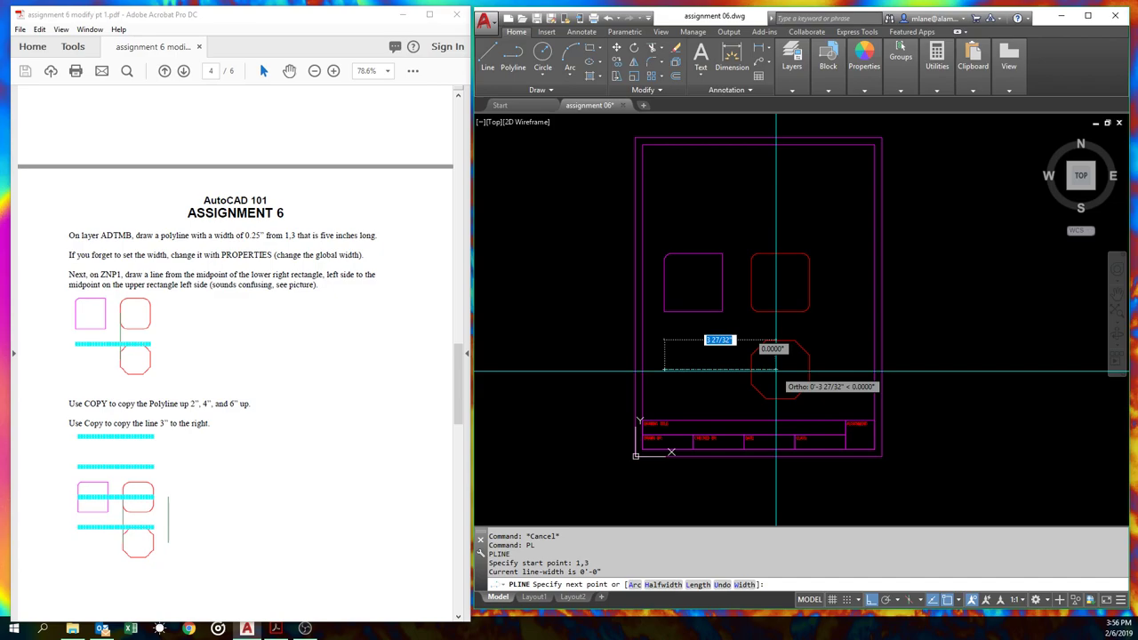
key("Escape")
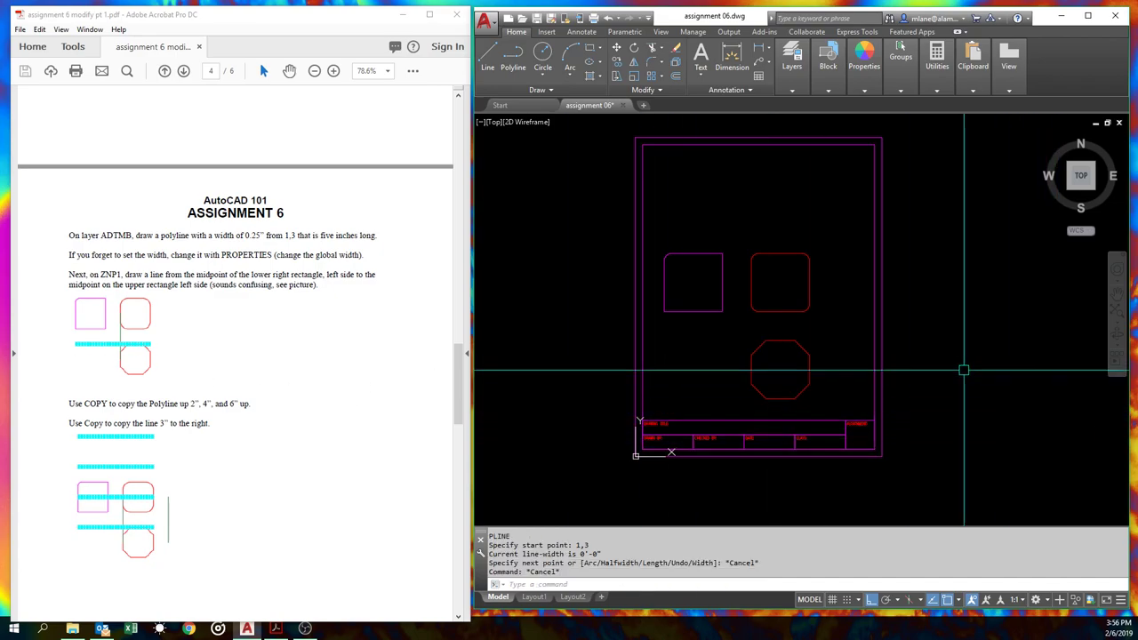
type("pl")
key("Return")
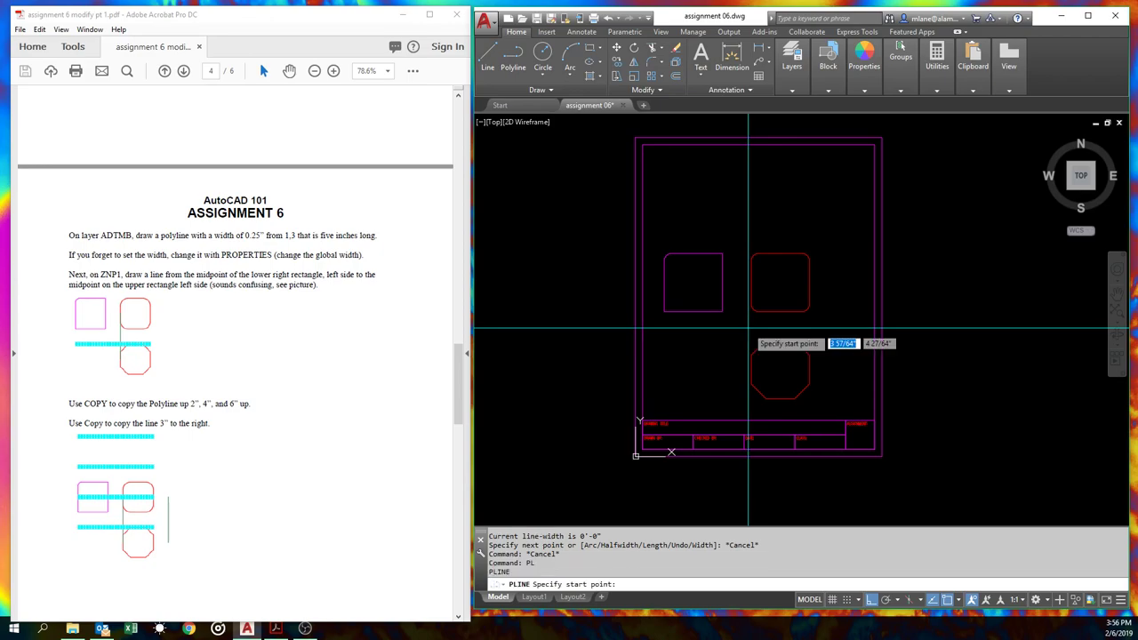
type("2,3")
key("Return")
key("Escape")
key("Escape")
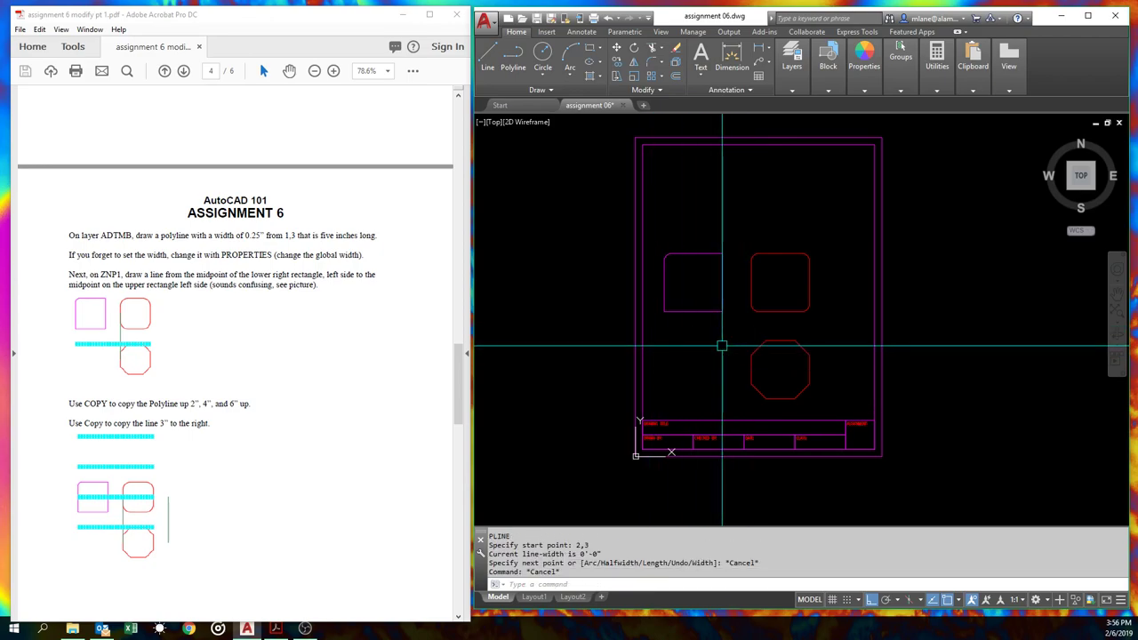
Draw a horizontal polyline 5" long to the right from start point 1,4 on layer ADTMB.
type("pl")
key("Return")
type("1,4")
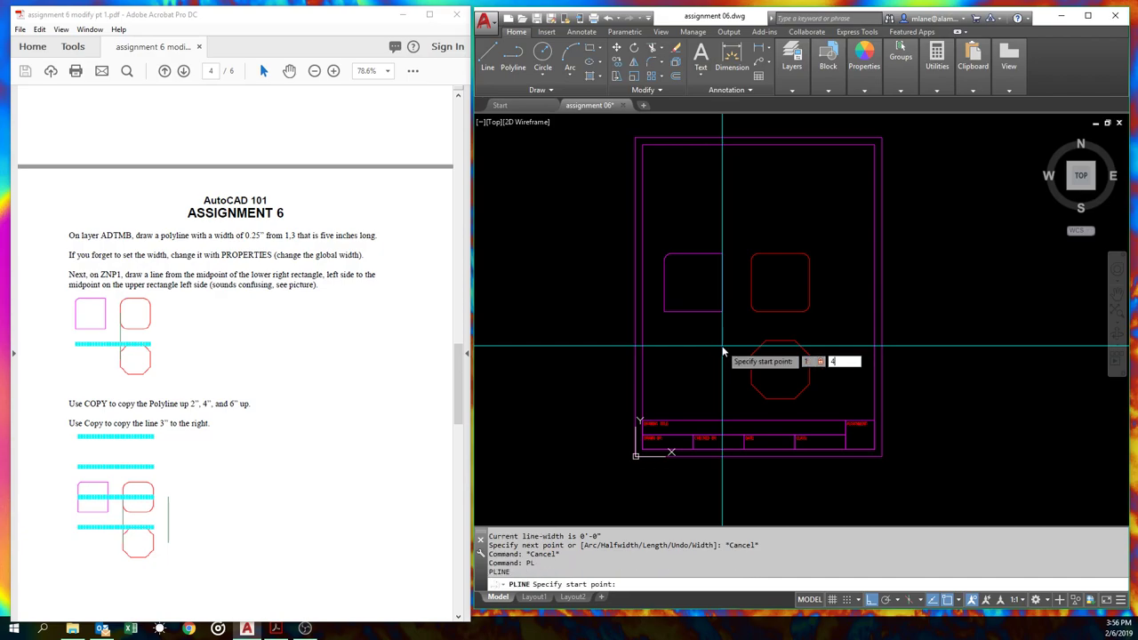
key("Return")
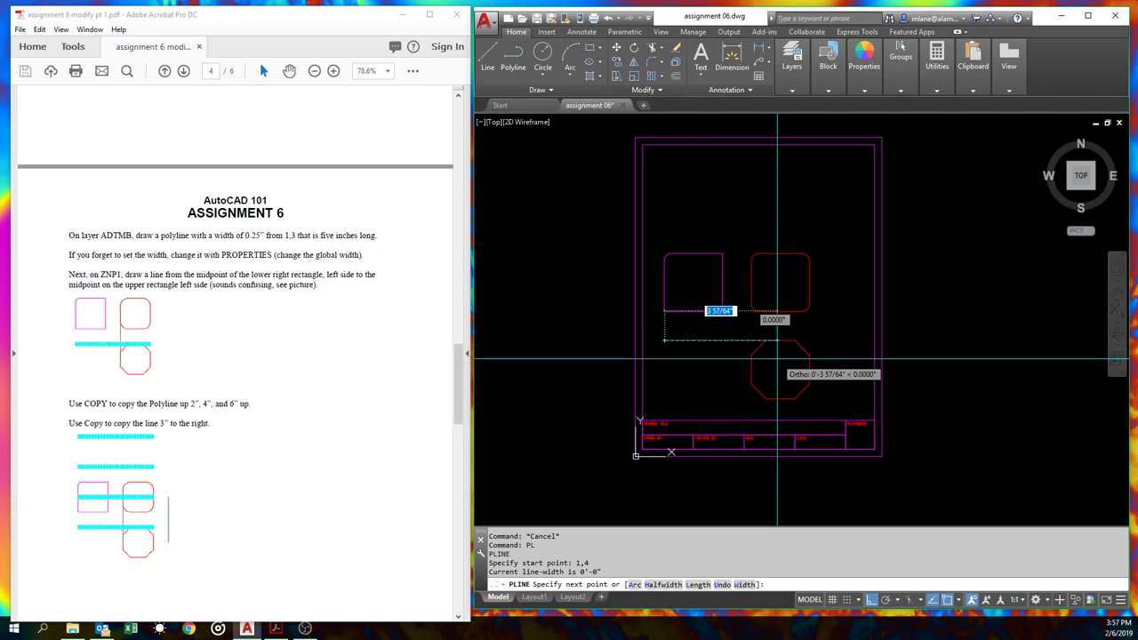
type("5")
key("Return")
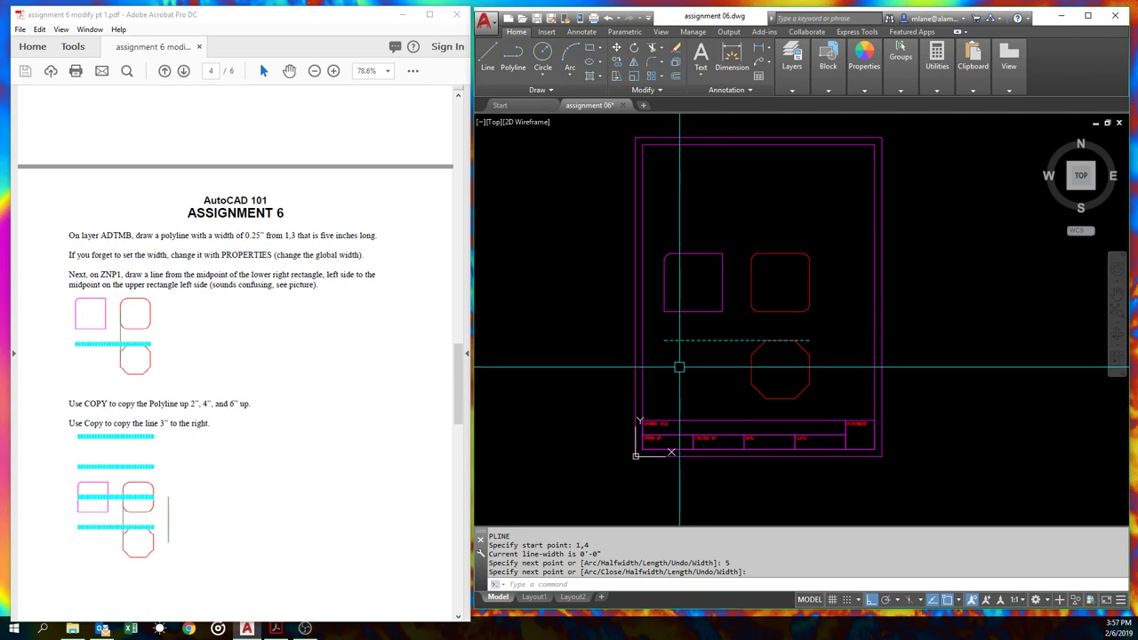
key("Return")
Set the width of the 5" polyline to 0.25" with PEDIT and end the command.
type("pe")
key("Return")
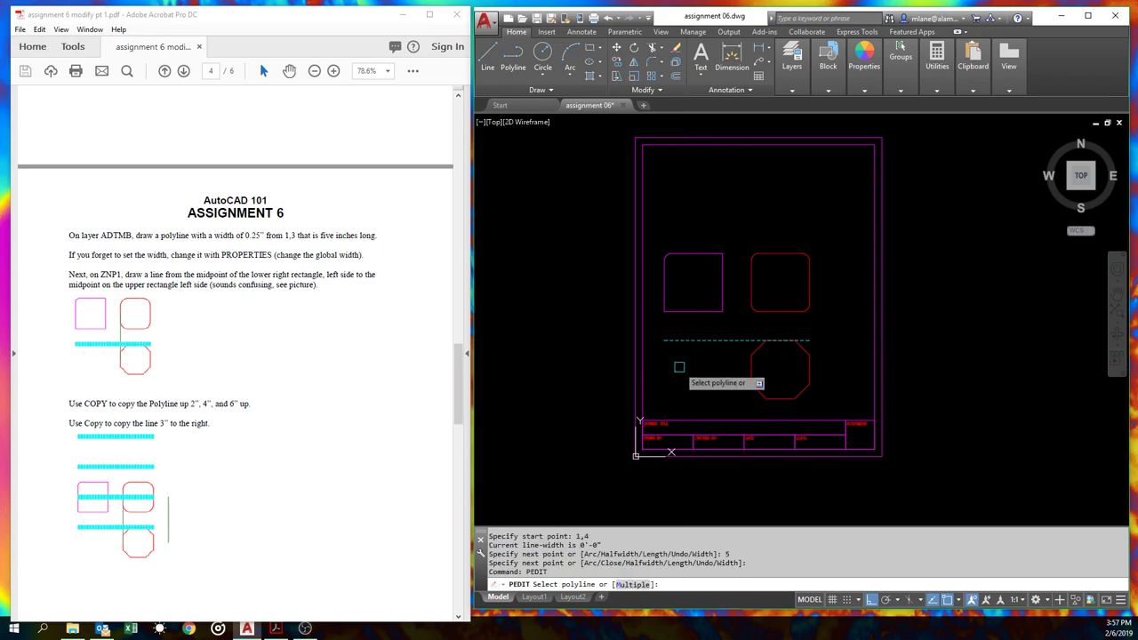
left_click(705, 340)
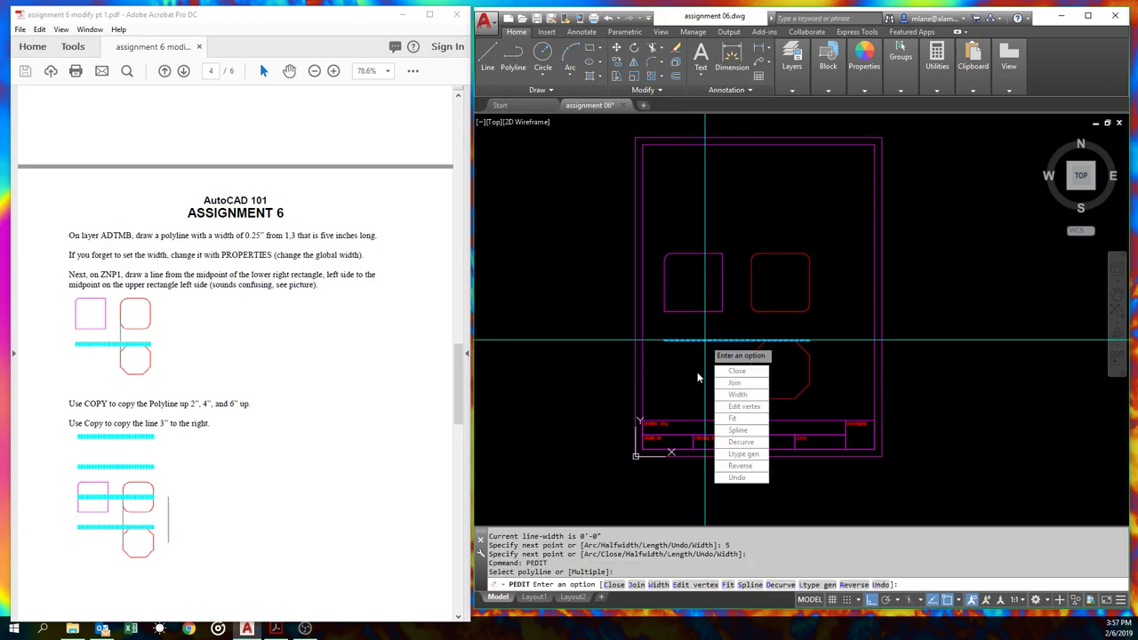
type("w")
key("Return")
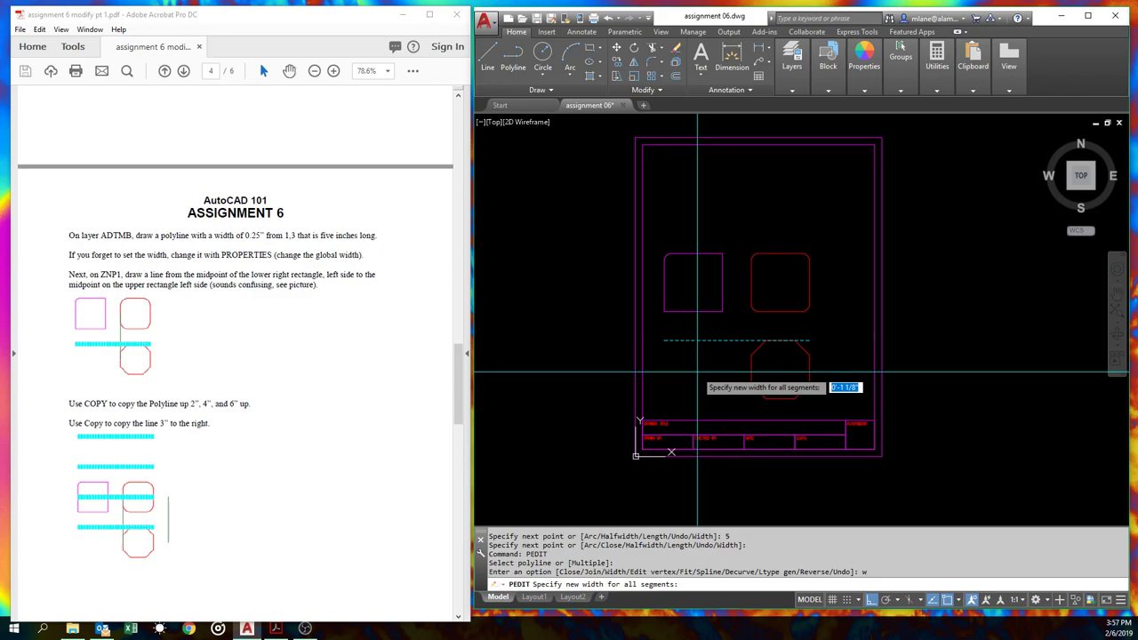
type(".25")
key("Return")
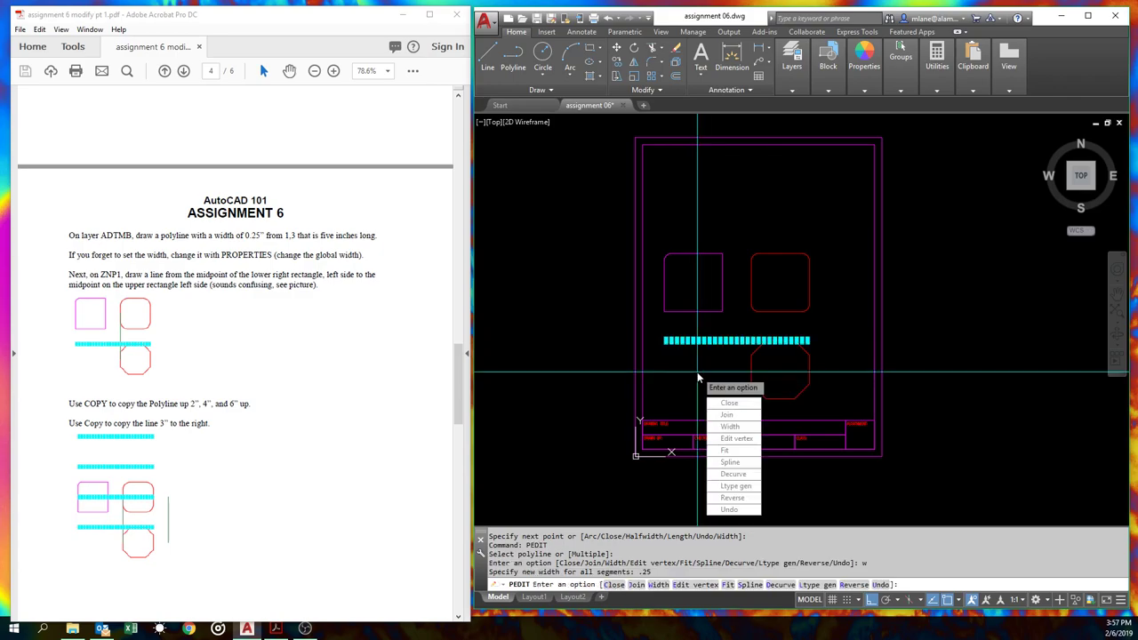
key("Return")
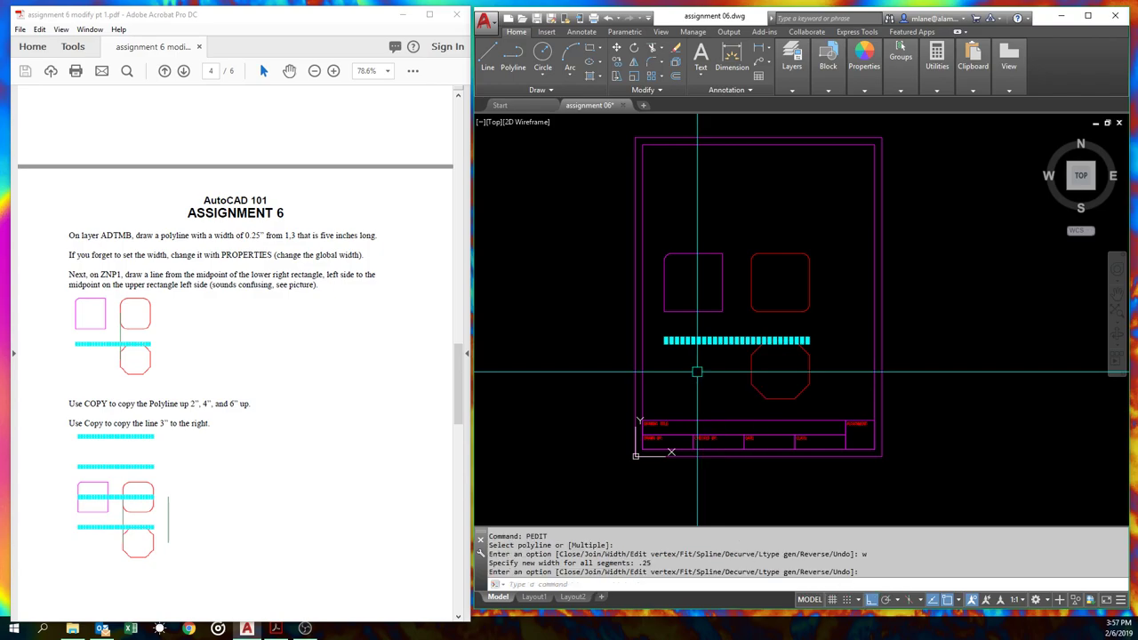
Undo the PEDIT width change on the 5" polyline.
type("u")
key("Return")
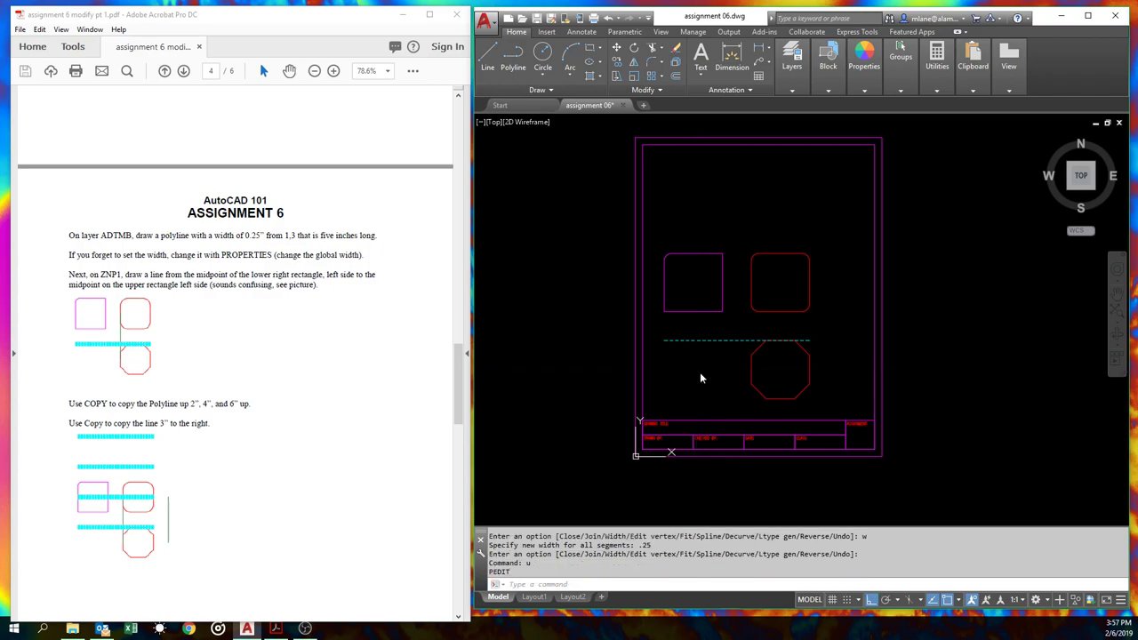
Set the global width of the 5" polyline to 0.25" through its properties and move the Properties palette off the drawing.
key("ctrl+1")
left_click_drag(222, 205, 874, 203)
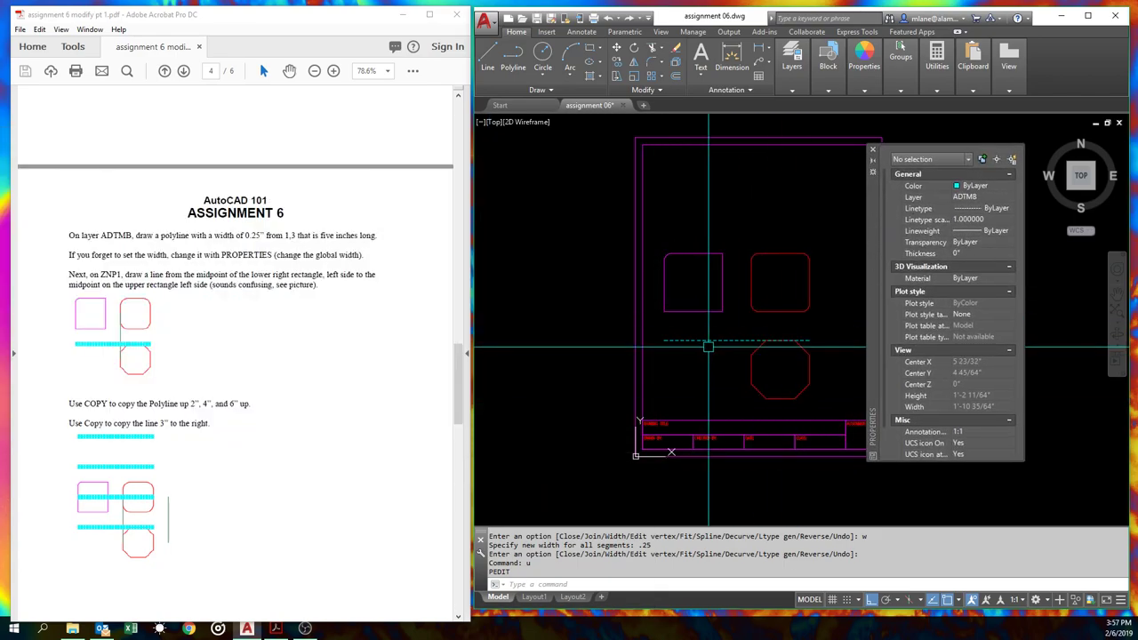
left_click(736, 340)
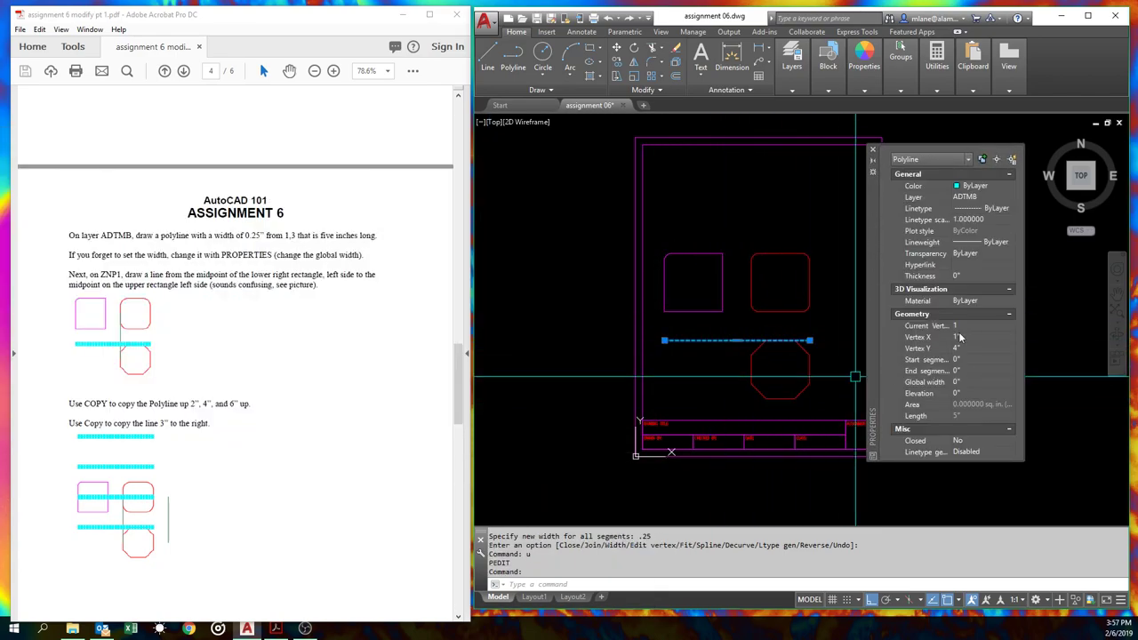
left_click(965, 379)
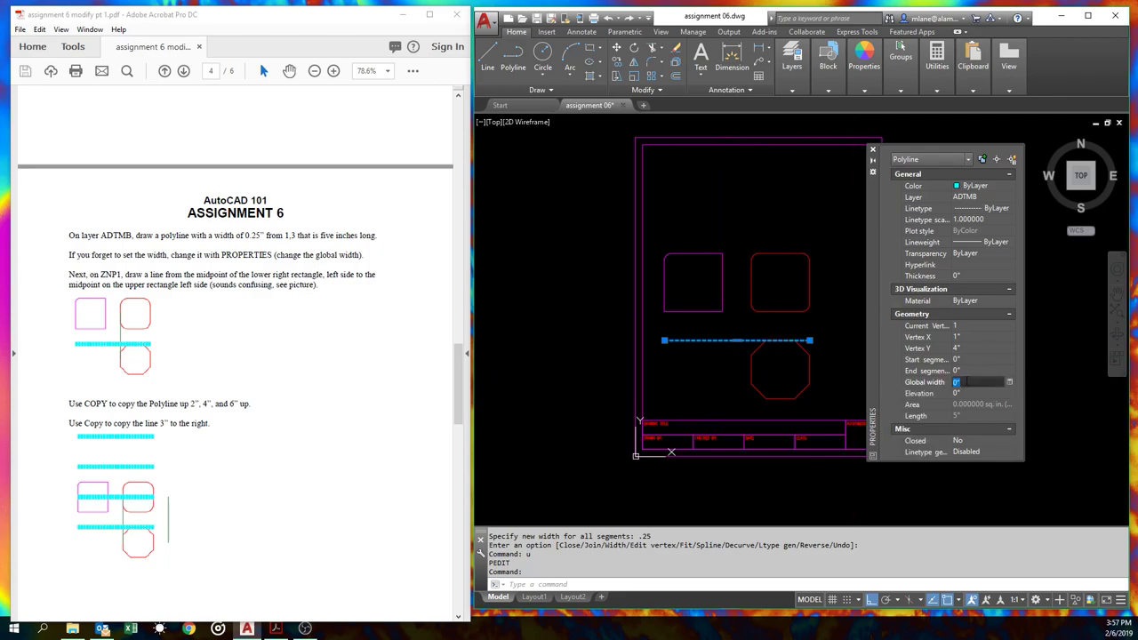
type(".25")
key("Return")
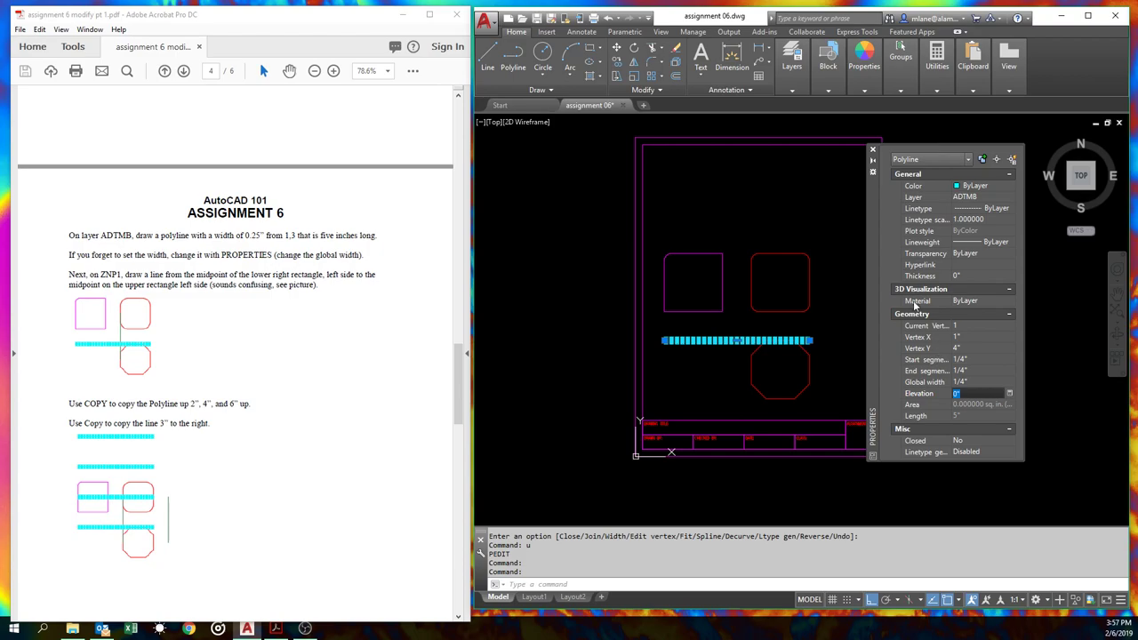
mouse_move(874, 262)
left_mouse_down()
mouse_move(30, 240)
mouse_move(144, 244)
left_mouse_up()
key("Escape")
key("Escape")
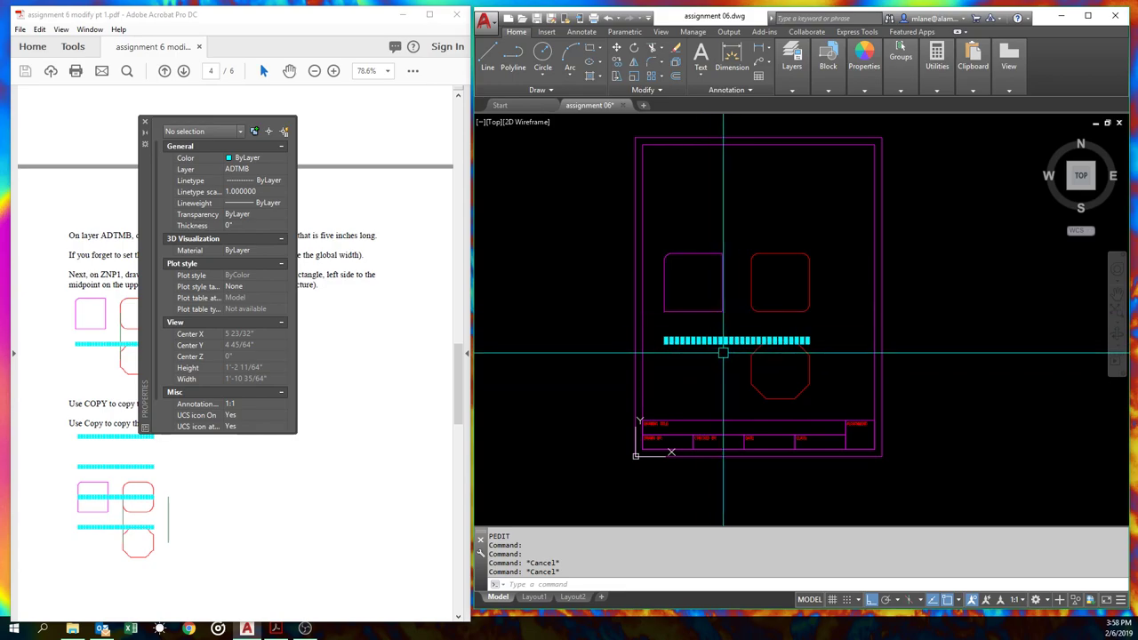
Explode the 0.25" wide polyline into a plain line.
type("explode")
key("Return")
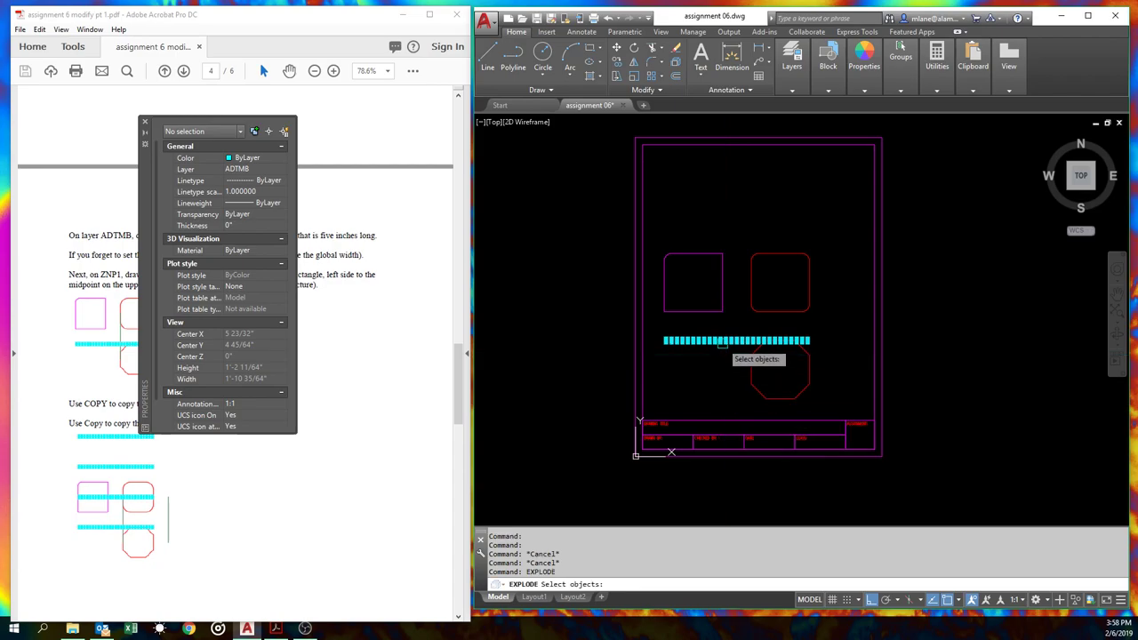
left_click(721, 343)
key("Return")
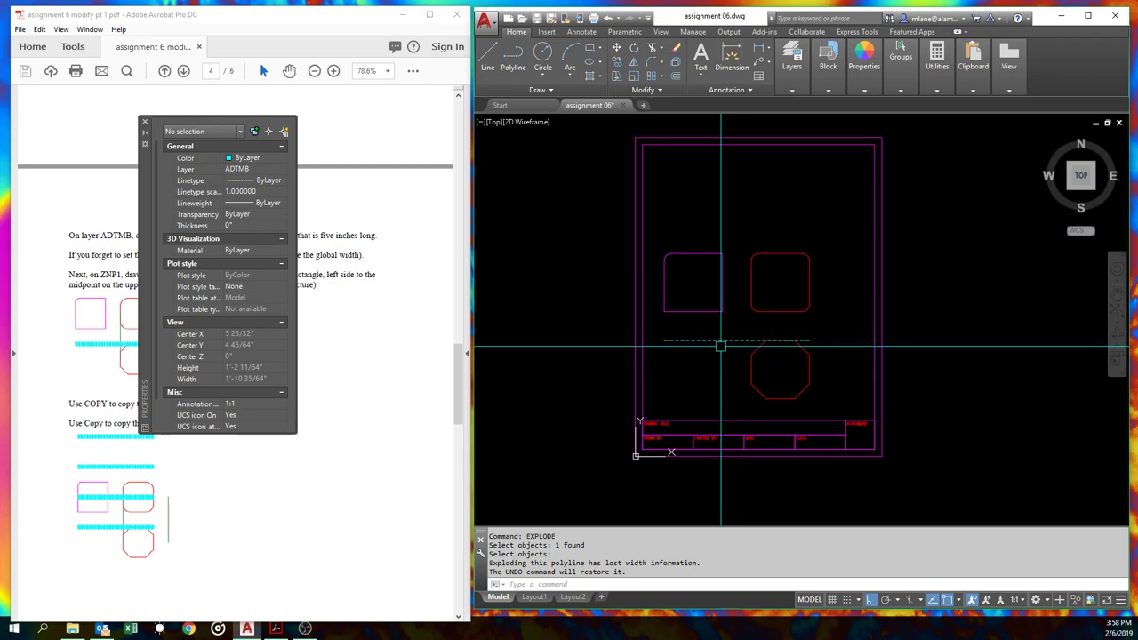
type("co")
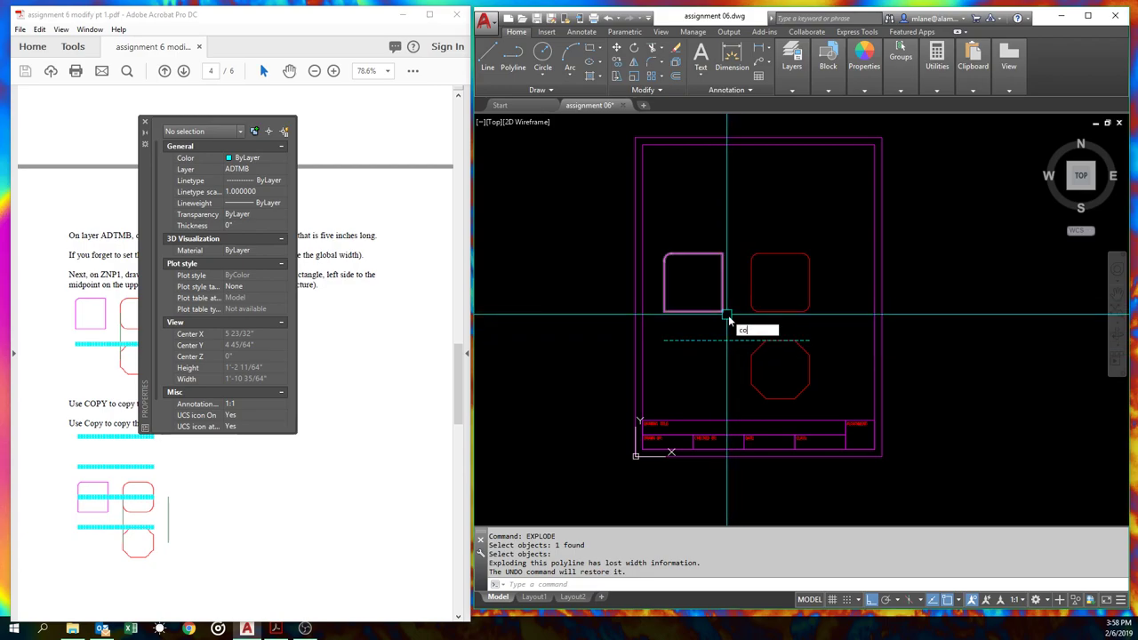
key("Escape")
key("Escape")
key("Escape")
Copy the red filleted square straight up, with the copy's lower edge at about Y 7 7/8".
type("co")
key("Return")
left_click(808, 307)
key("Return")
left_click(850, 298)
left_click(808, 214)
key("Return")
Explode the upper copy of the red filleted square into separate lines and arcs.
type("EXPLOde")
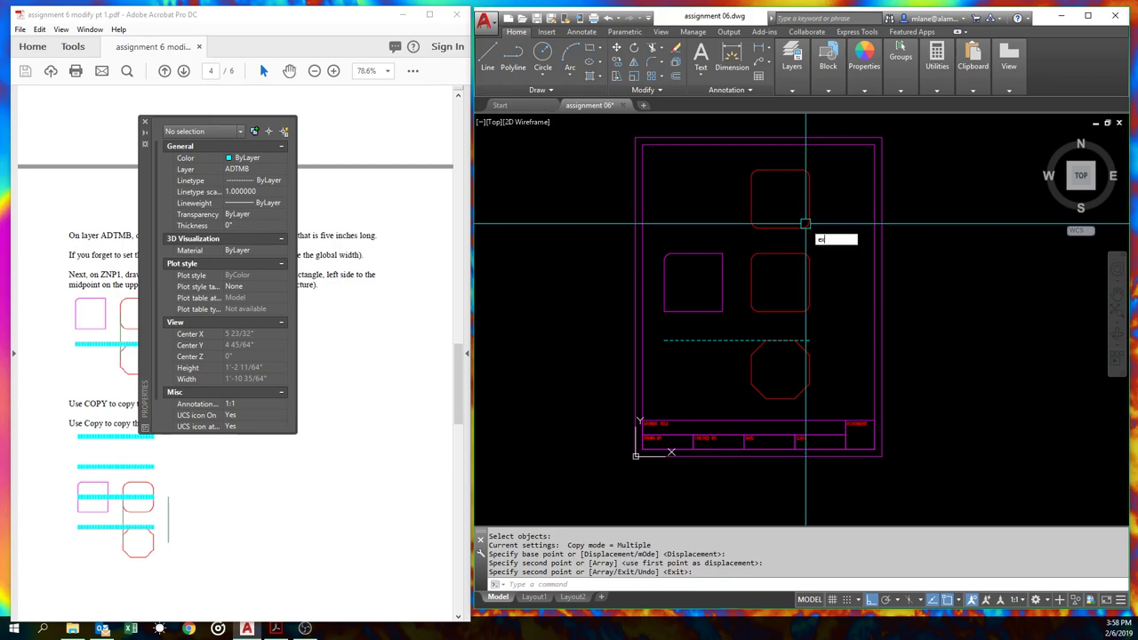
type("DE")
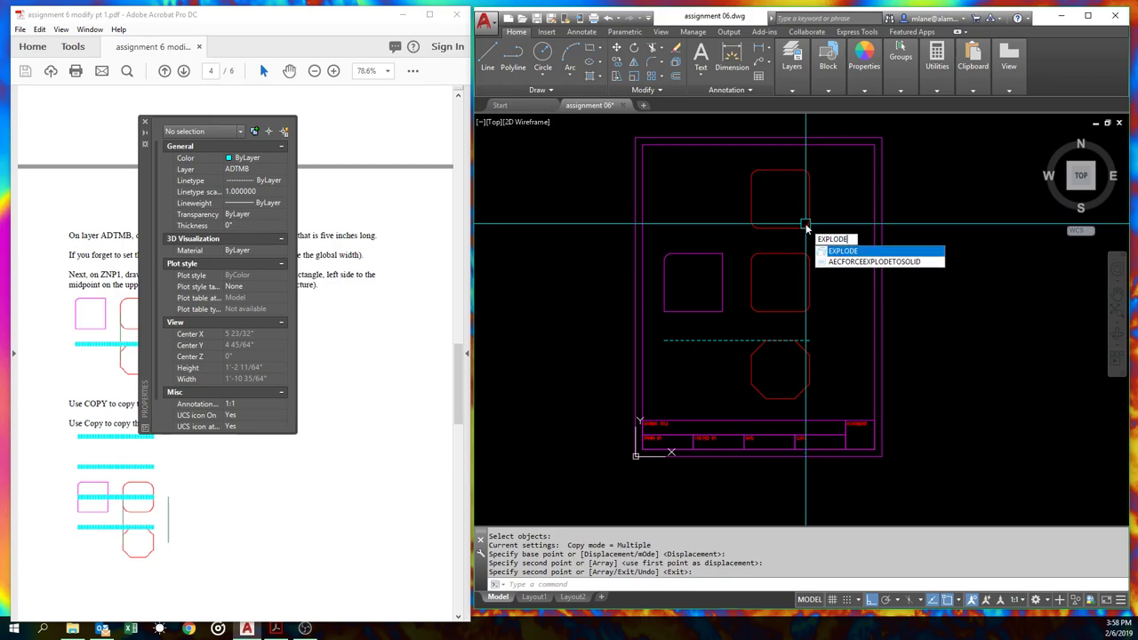
key("Return")
left_click(805, 227)
scroll(816, 228, "up", 3)
scroll(804, 227, "down", 1)
key("Return")
Select all four arcs and four lines of the exploded square copy and erase them.
left_click(789, 216)
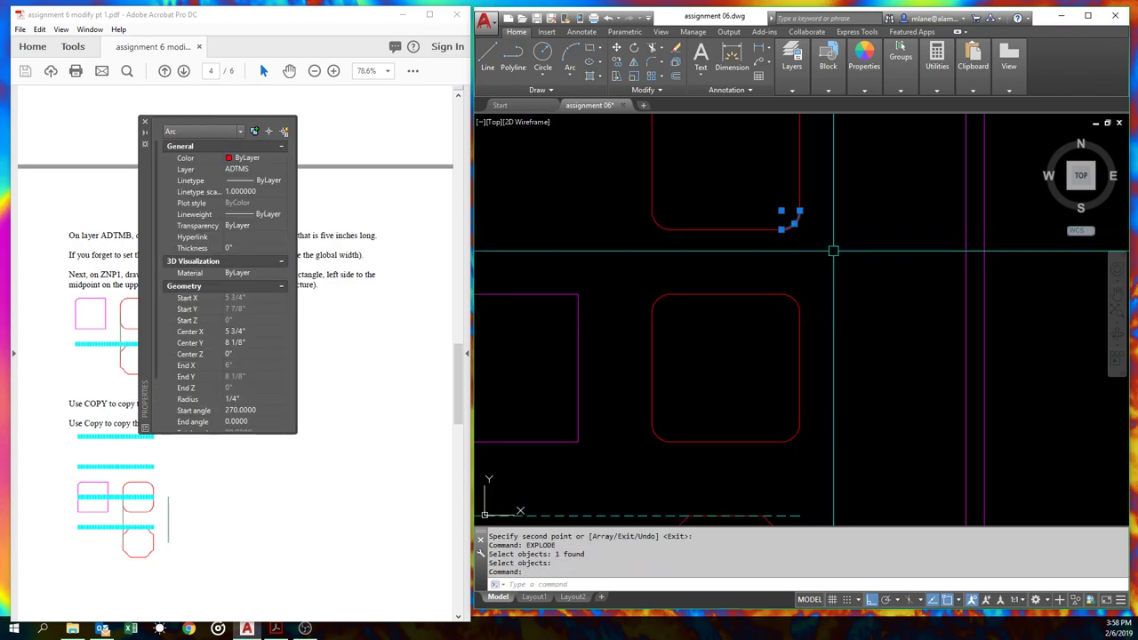
scroll(756, 233, "down", 2)
left_click(721, 236)
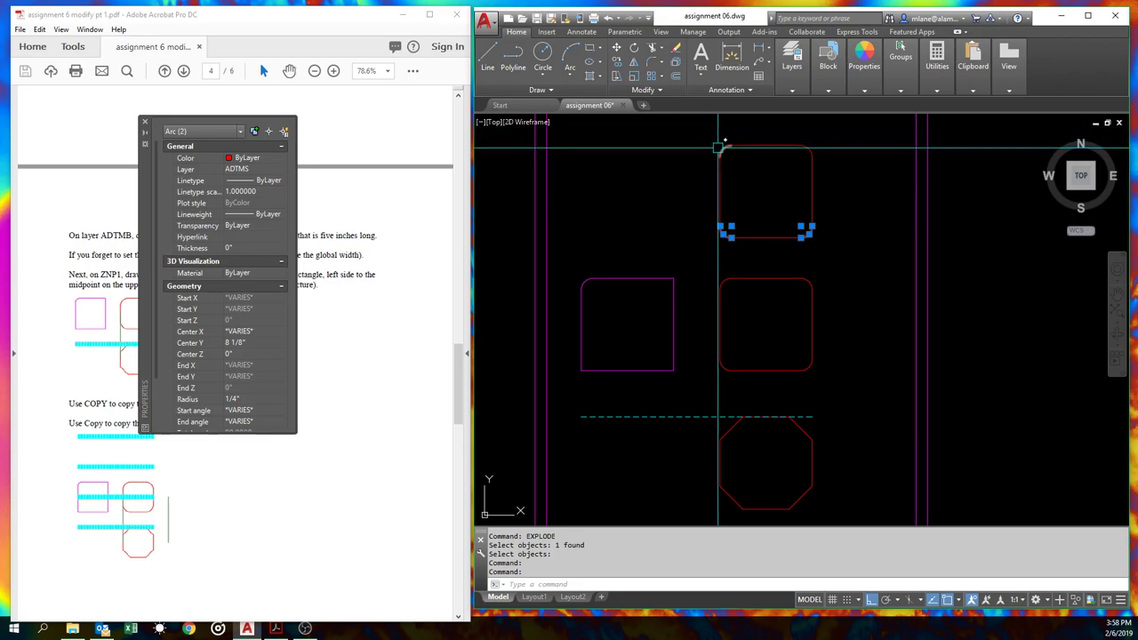
left_click(724, 147)
left_click(806, 145)
left_click(764, 147)
left_click(811, 187)
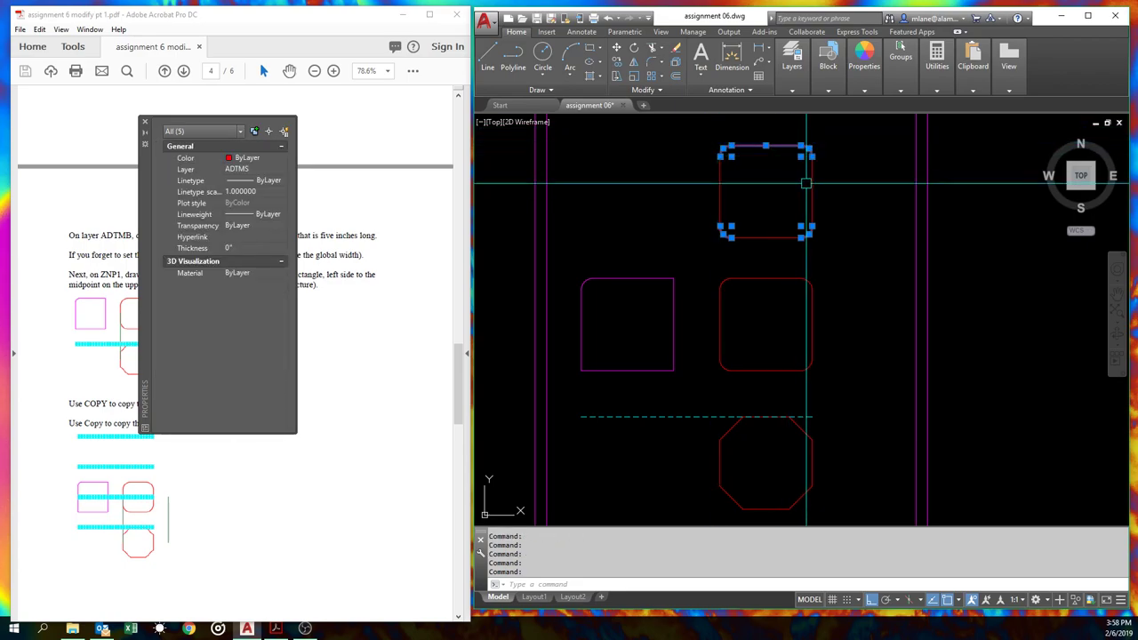
left_click(720, 188)
left_click(768, 236)
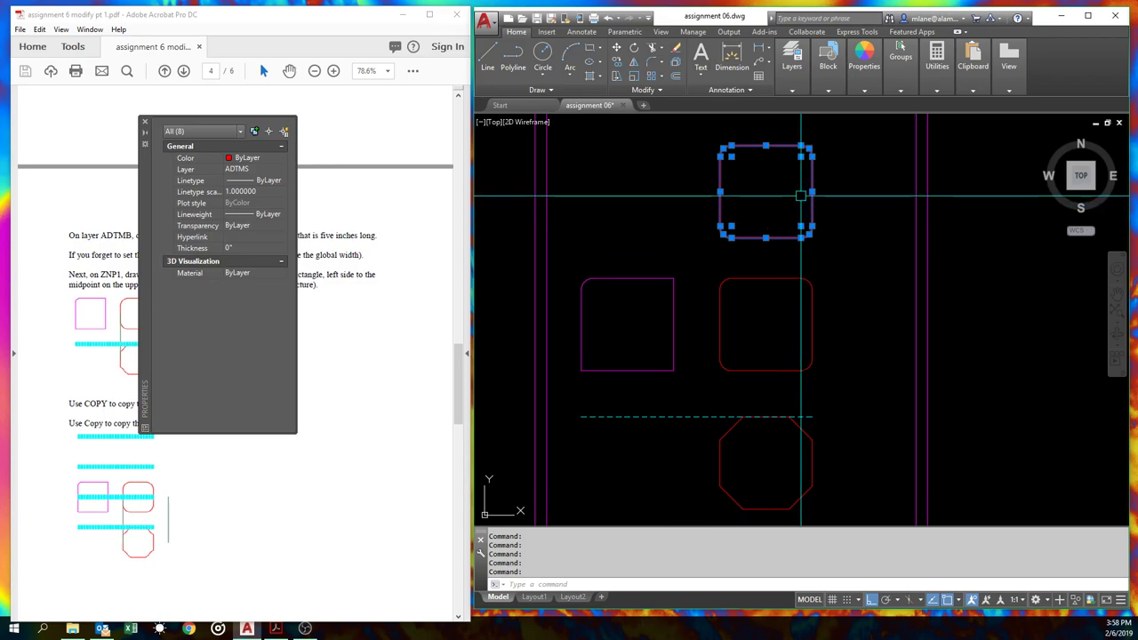
key("Delete")
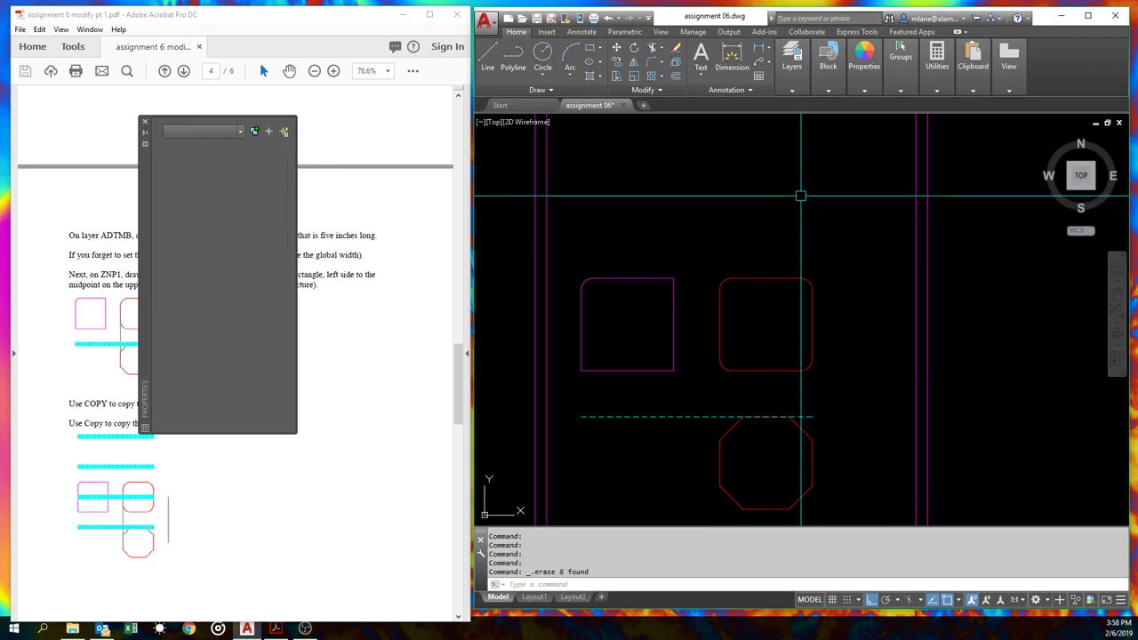
Use PEDIT to turn the 5" dashed line back into a polyline, set its width to 0.25" and end the command.
scroll(727, 340, "down", 3)
scroll(727, 340, "up", 4)
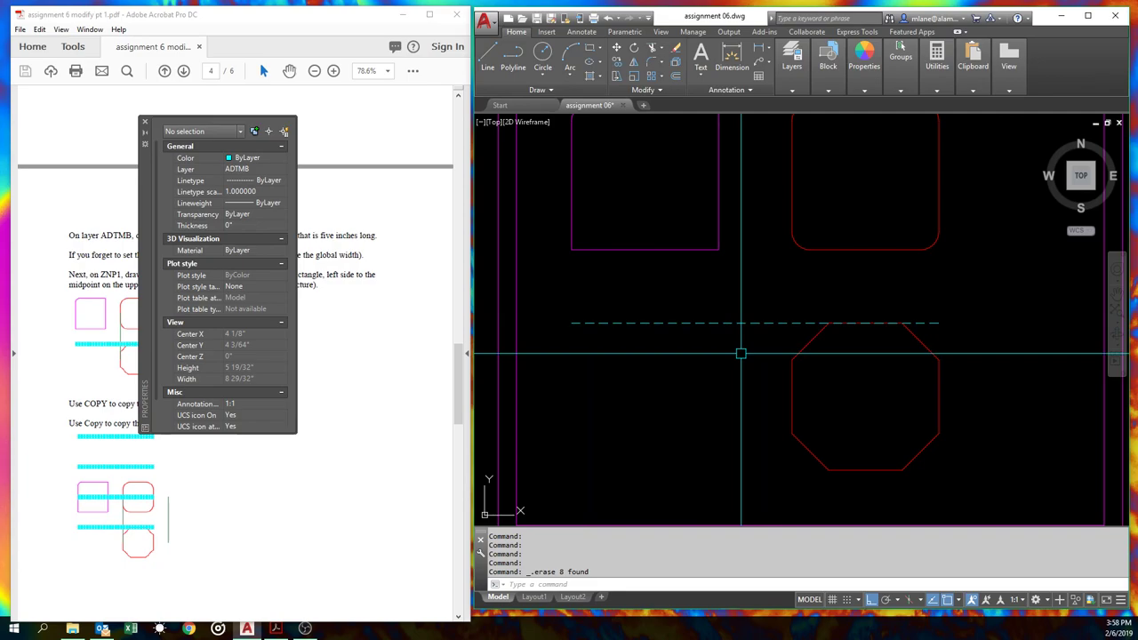
type("pe")
key("Return")
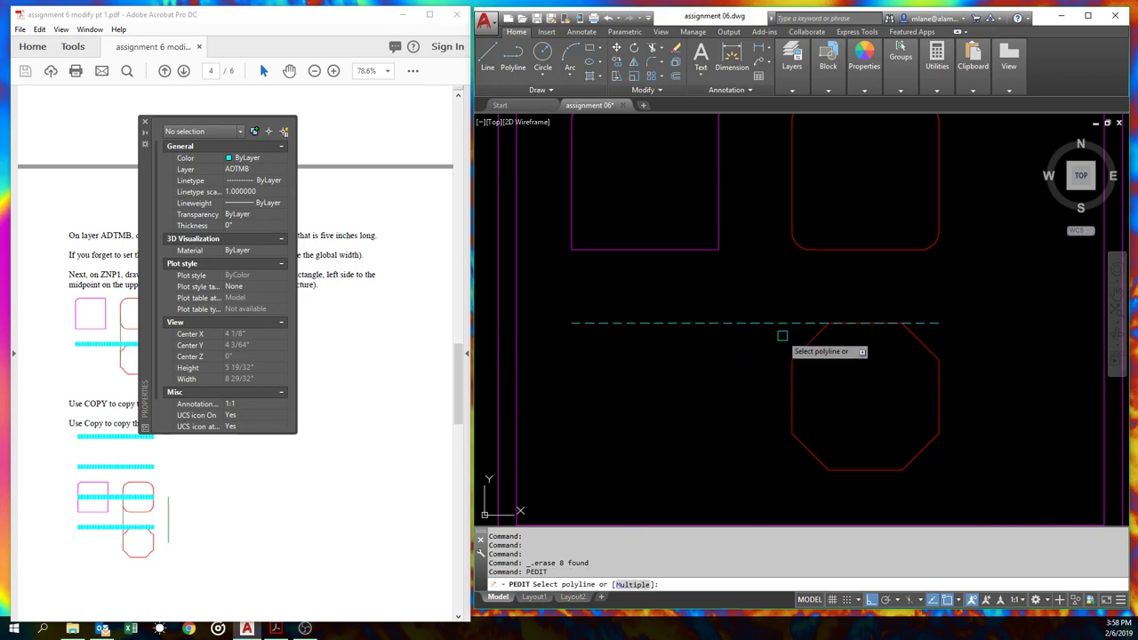
left_click(751, 324)
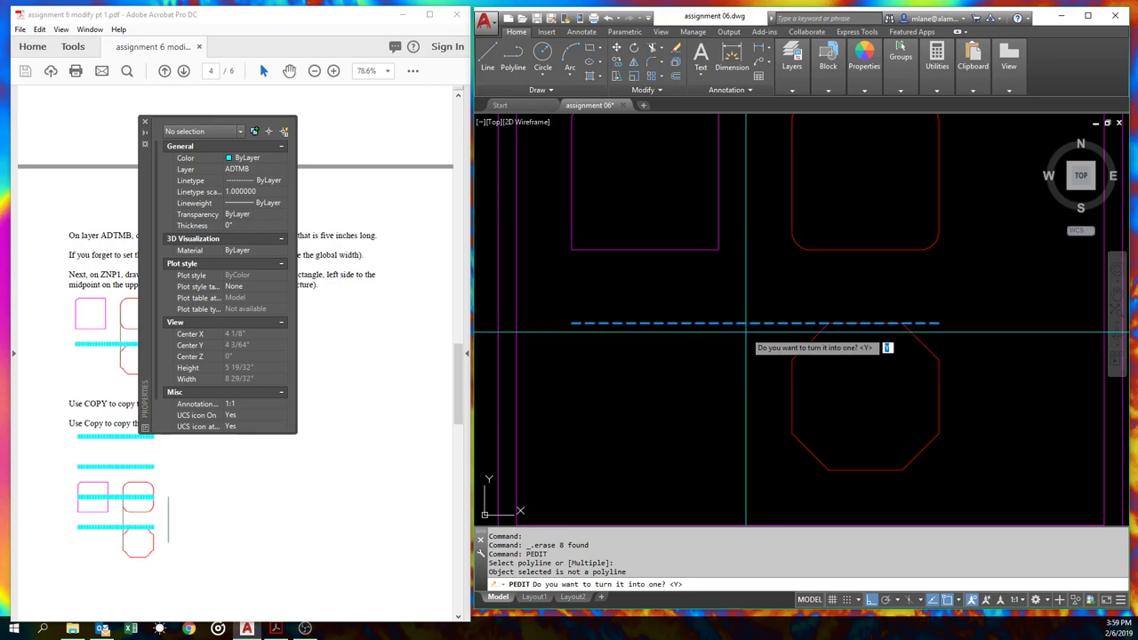
type("y")
key("Return")
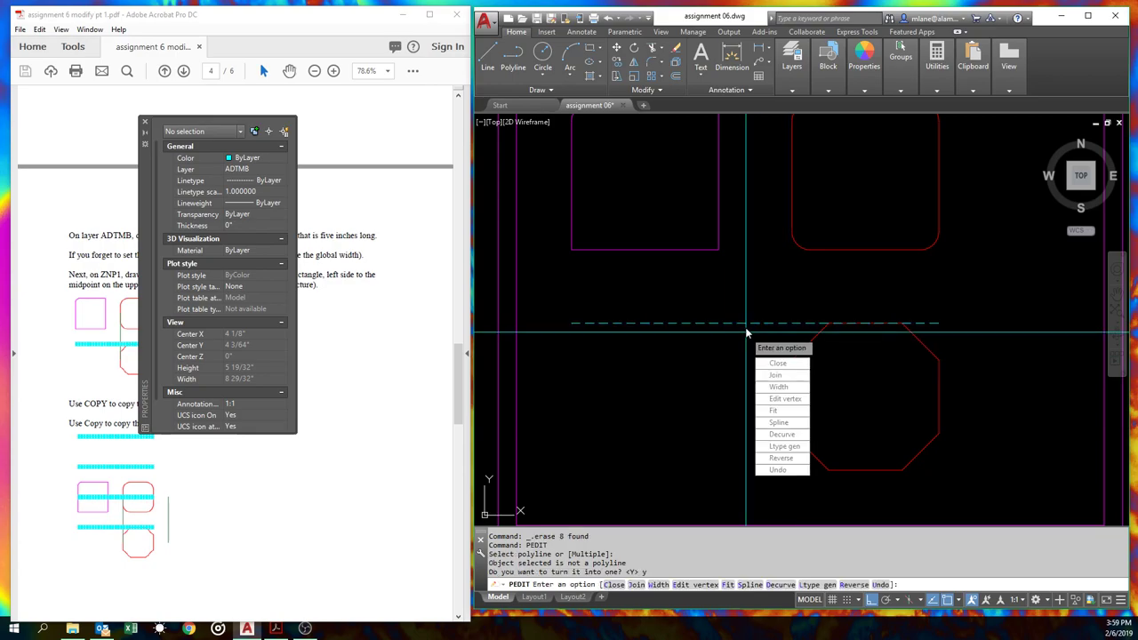
type("w")
key("Return")
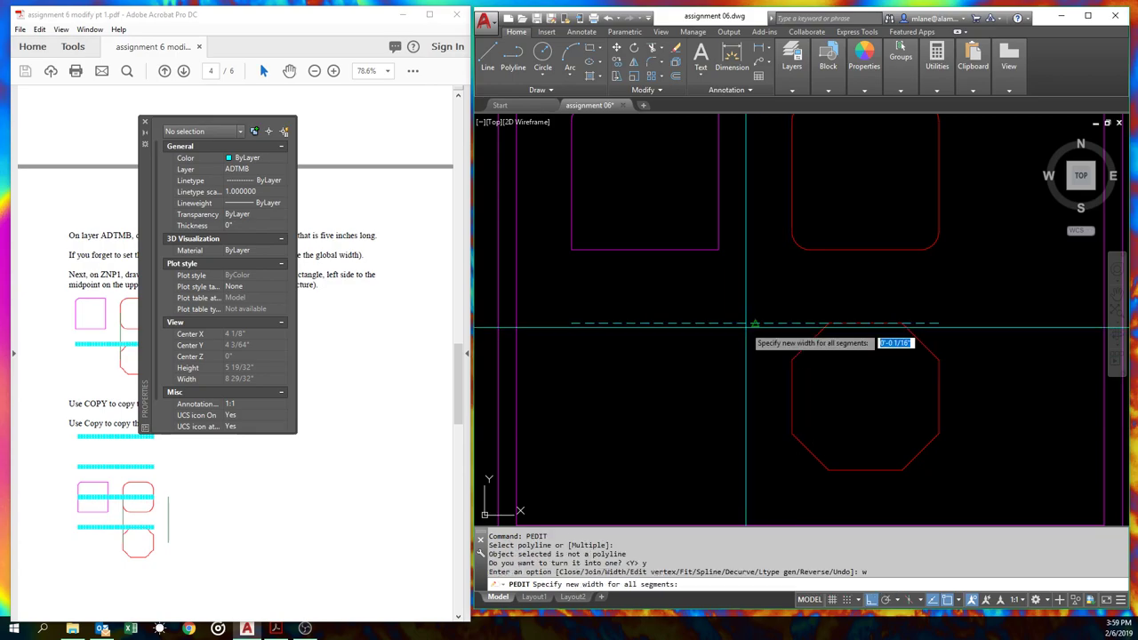
type(".25")
key("Return")
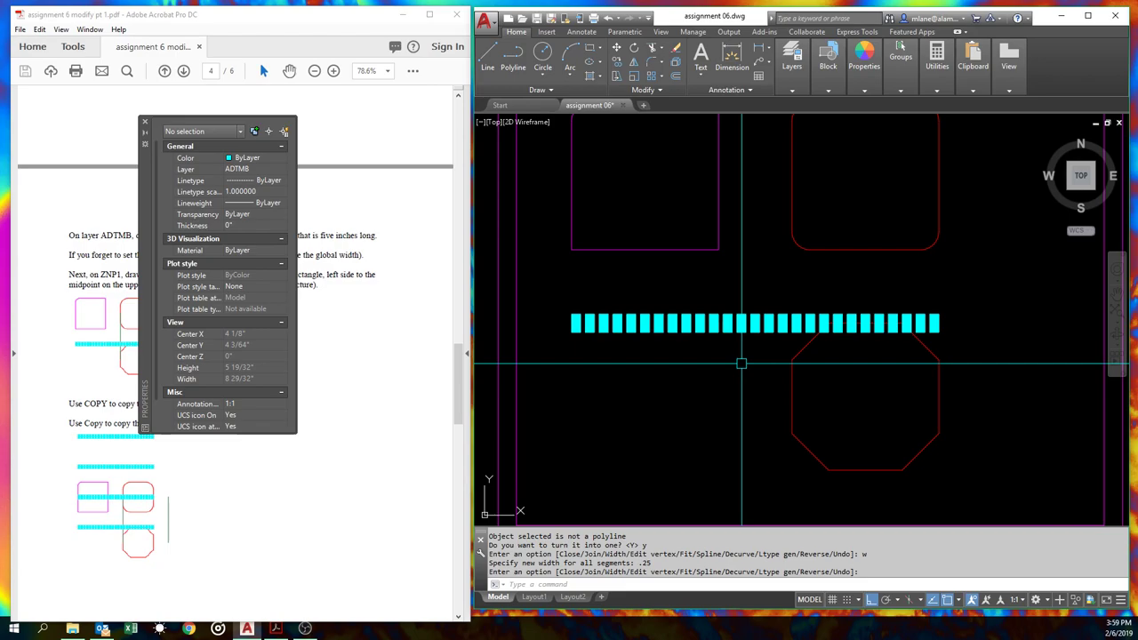
key("Return")
Draw three connected line segments below the wide polyline: horizontal to the right, vertical down, and horizontal to the right again.
type("l")
key("Return")
left_click(573, 395)
left_click(732, 374)
left_click(732, 480)
left_click(835, 480)
key("Return")
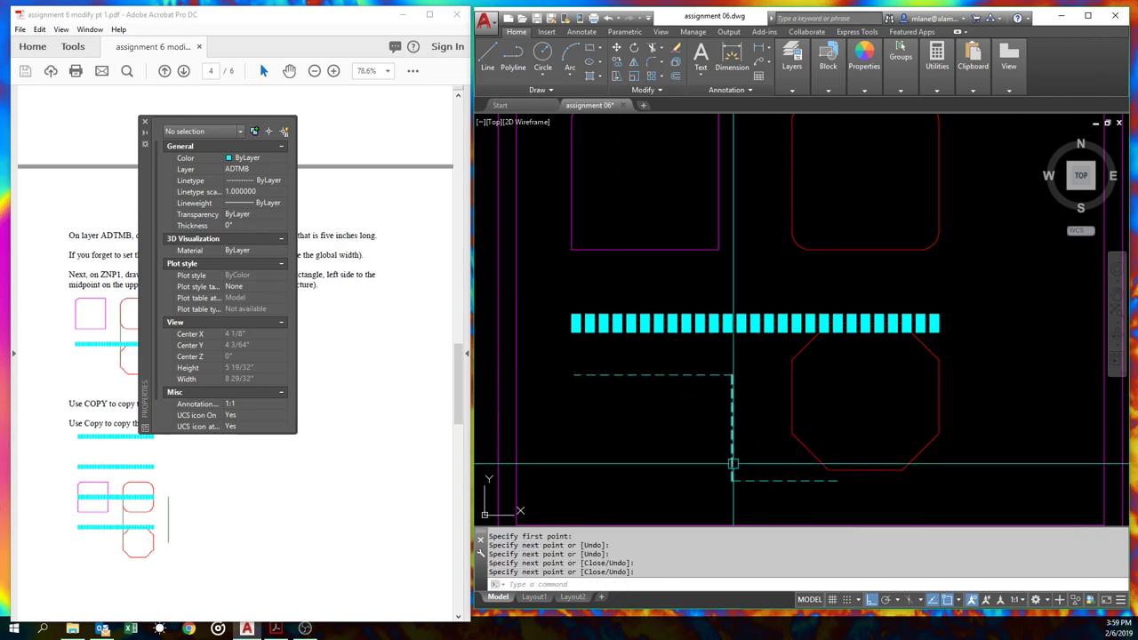
Use PEDIT to convert the upper stepped segment to a polyline and join all three connected segments.
type("pe")
key("Return")
left_click(655, 375)
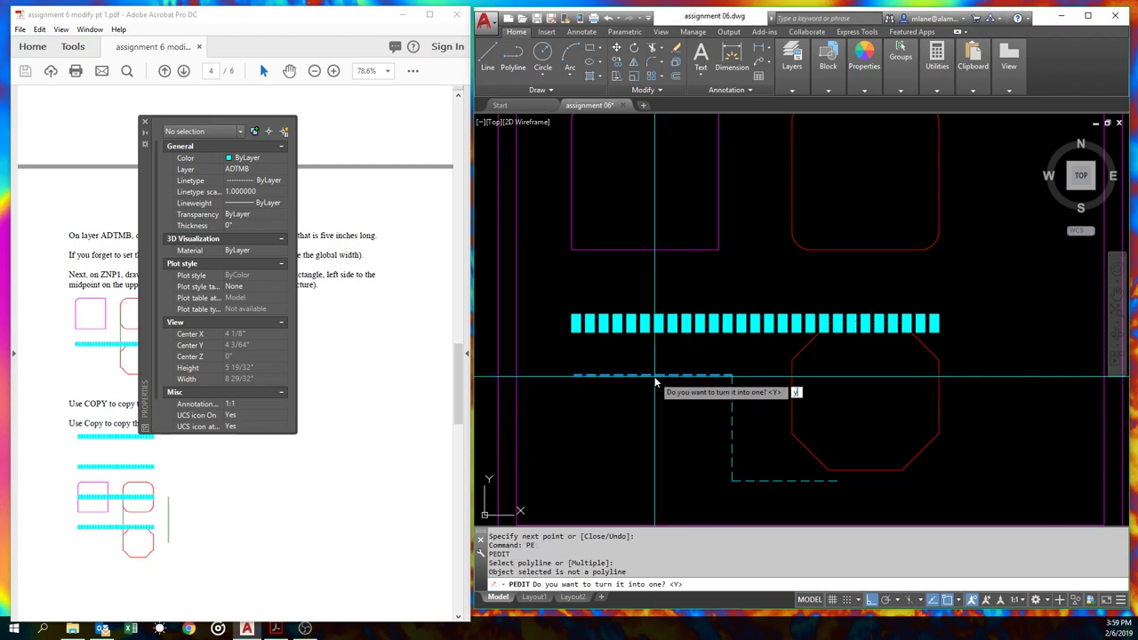
type("y")
key("Return")
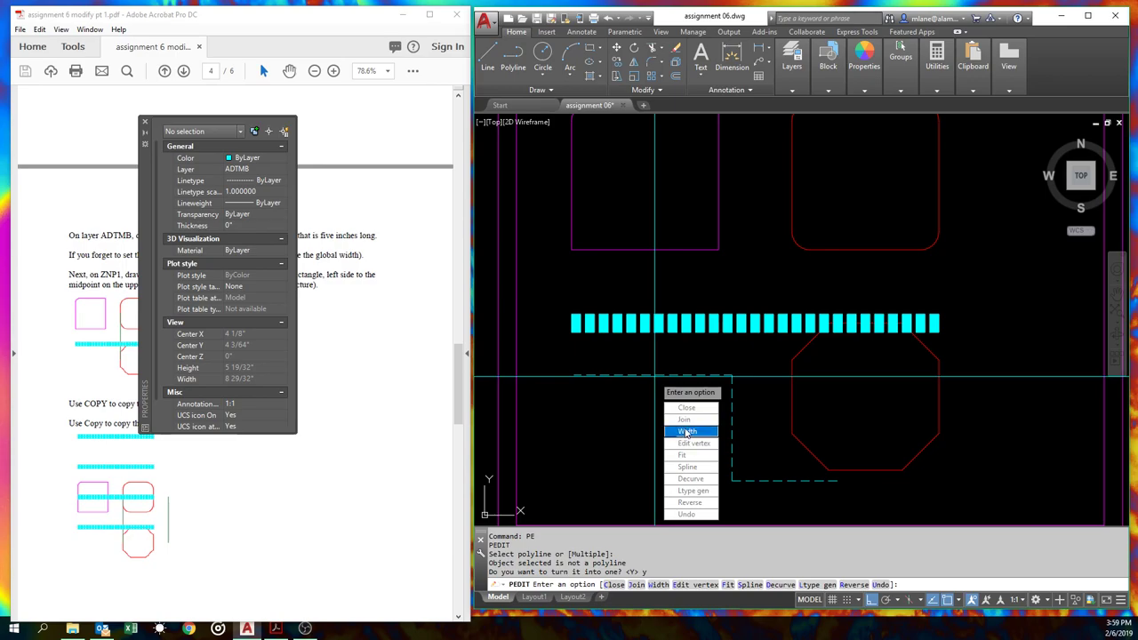
left_click(634, 586)
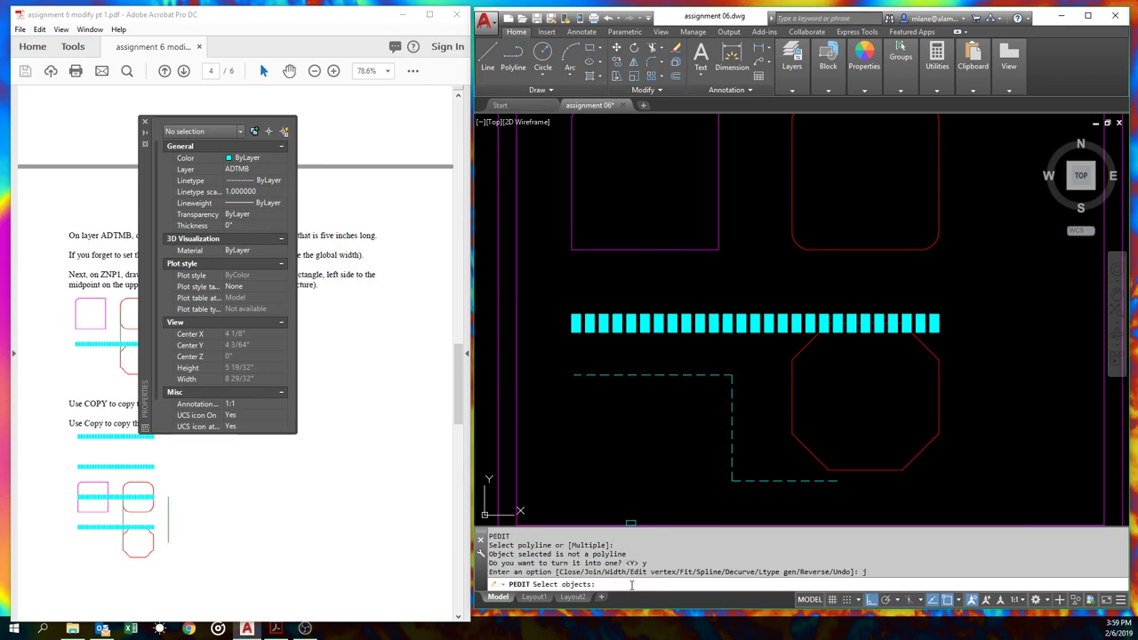
left_click(720, 374)
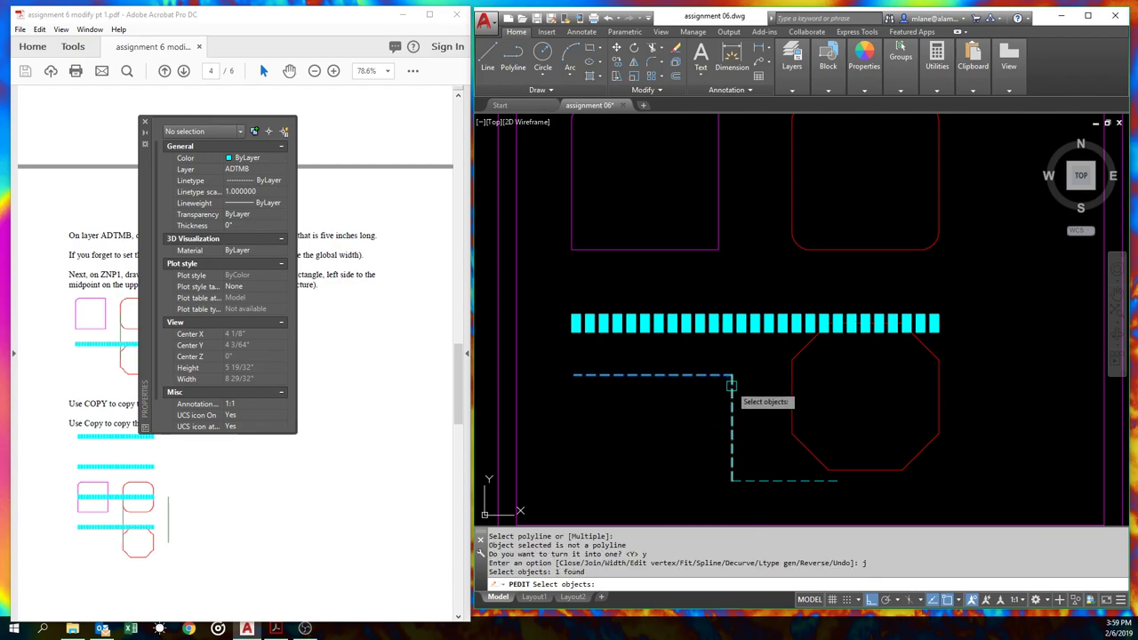
left_click(732, 395)
left_click(764, 477)
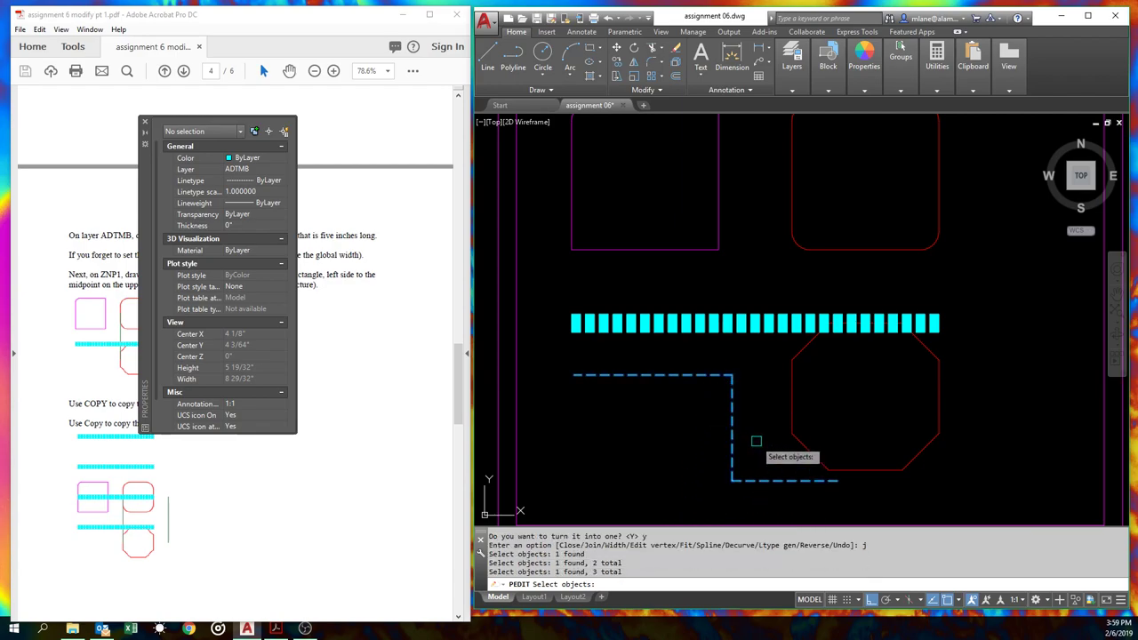
key("Return")
key("Down")
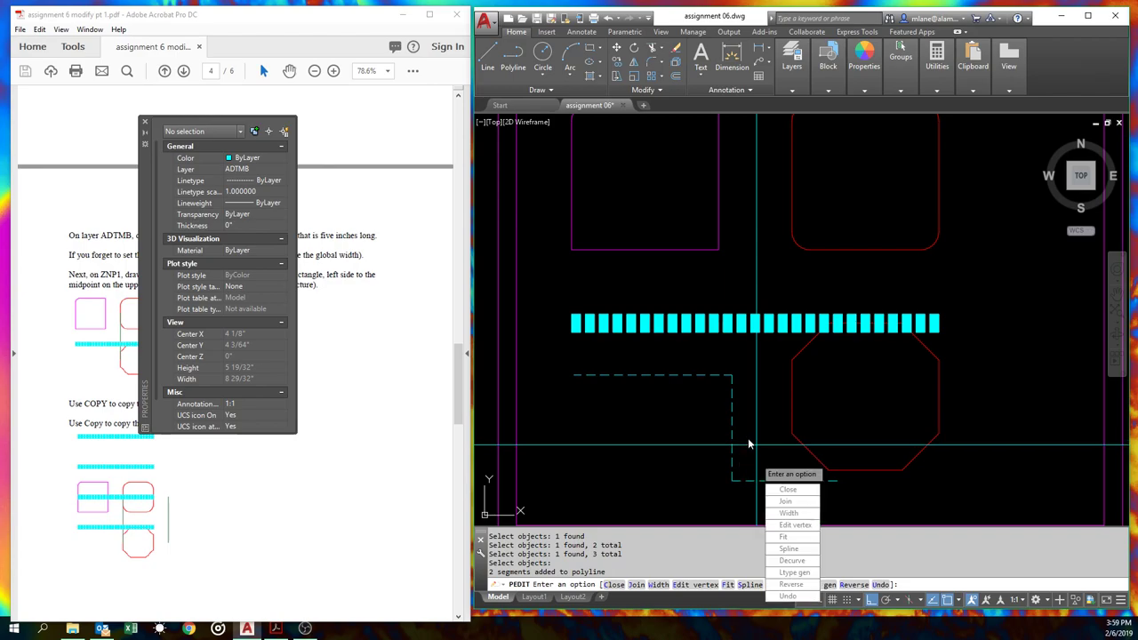
Set the joined stepped polyline's width to 0.25" for all segments and finish PEDIT.
type("w")
key("Return")
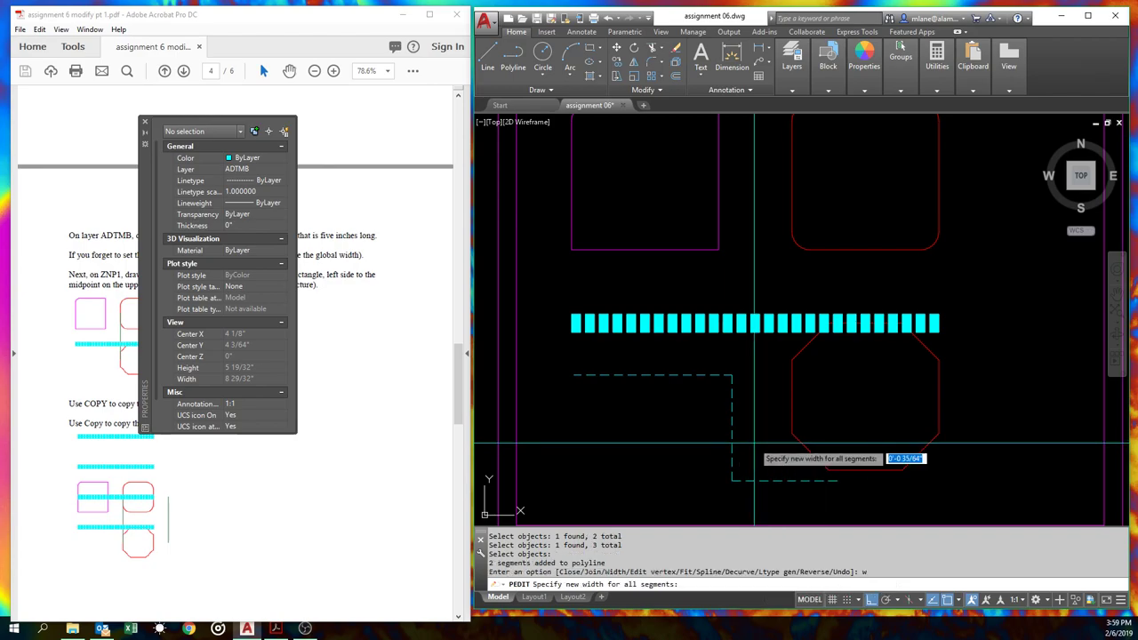
type(".25")
key("Return")
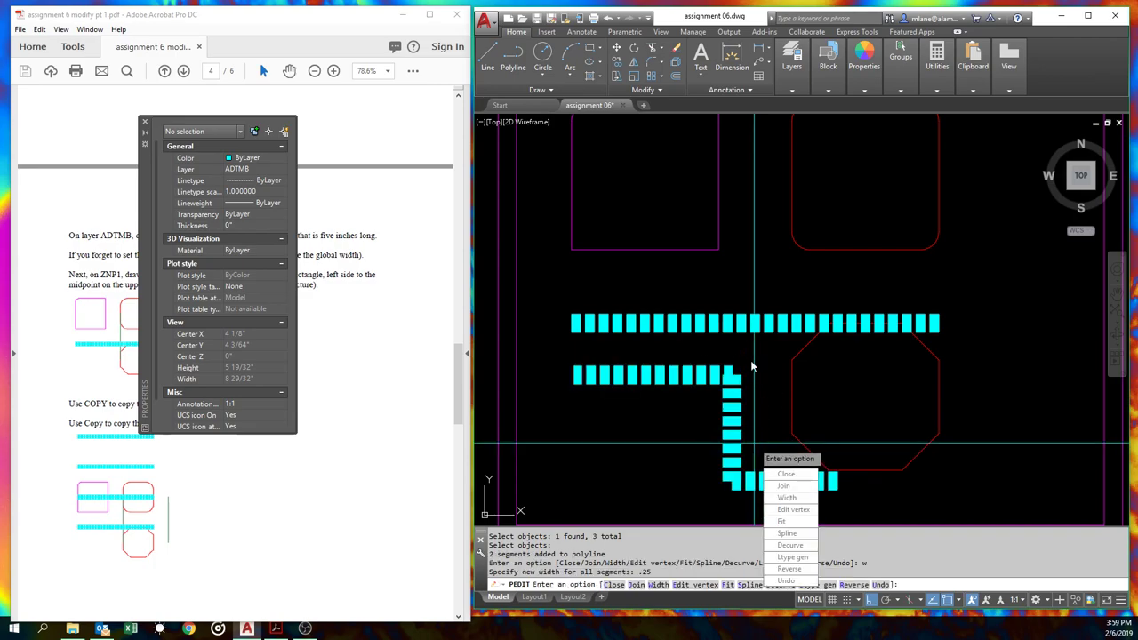
key("Return")
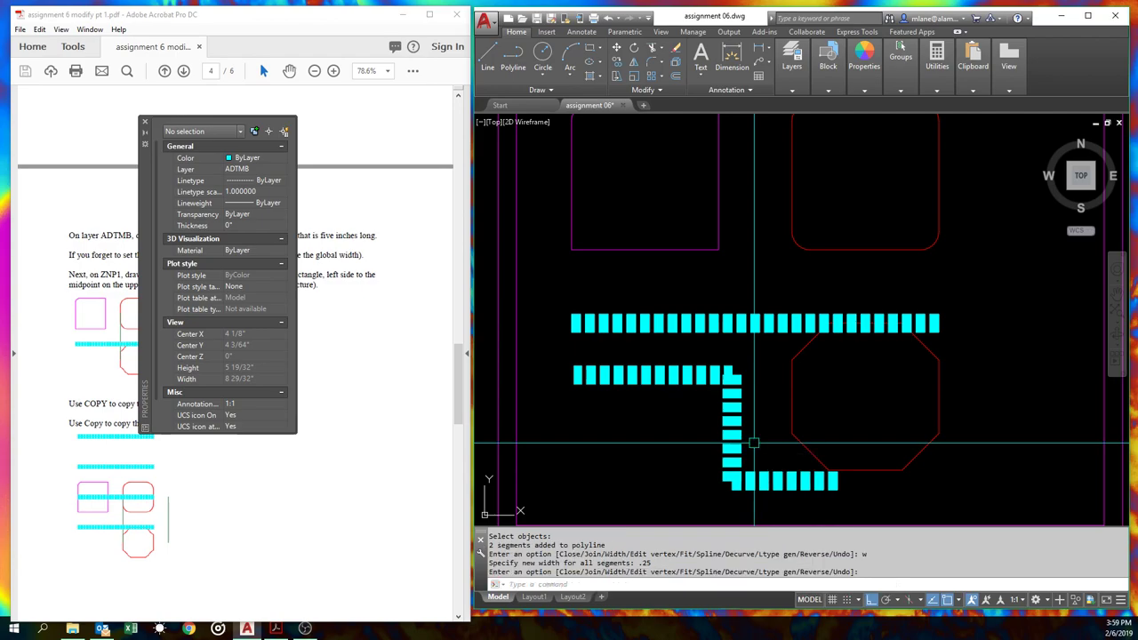
key("Return")
type("e")
key("Return")
left_click(736, 430)
key("Escape")
key("Escape")
Erase the stepped polyline below the 5" wide polyline.
type("e")
key("Return")
left_click(737, 410)
key("Return")
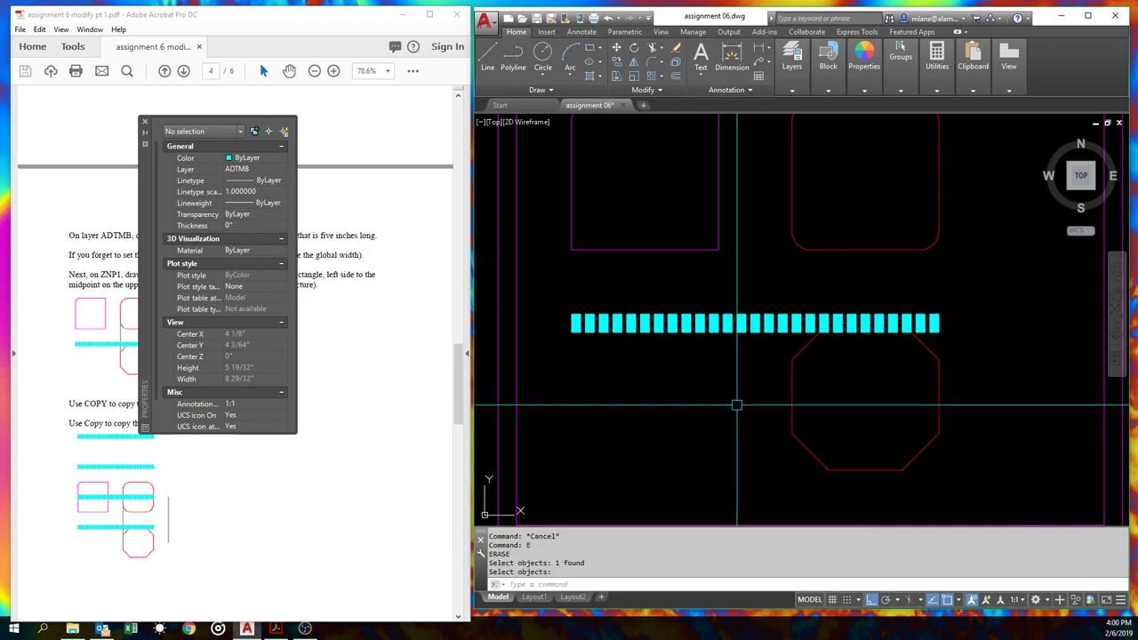
Copy the wide ADTMB polyline straight up by 2", 4" and 6".
scroll(736, 405, "down", 3)
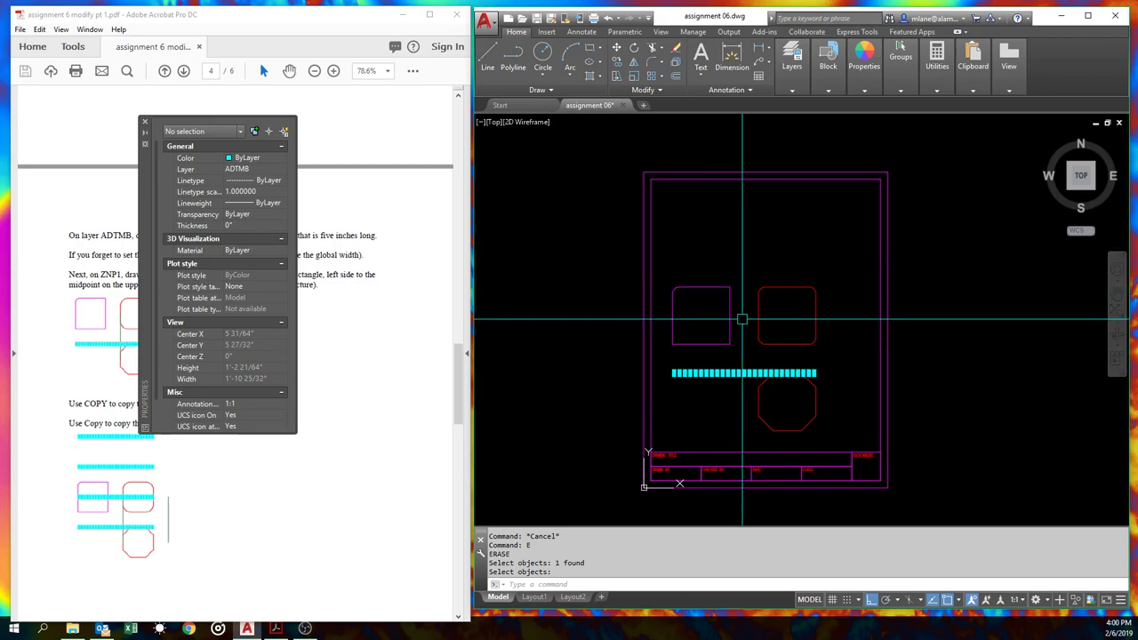
type("co")
key("Return")
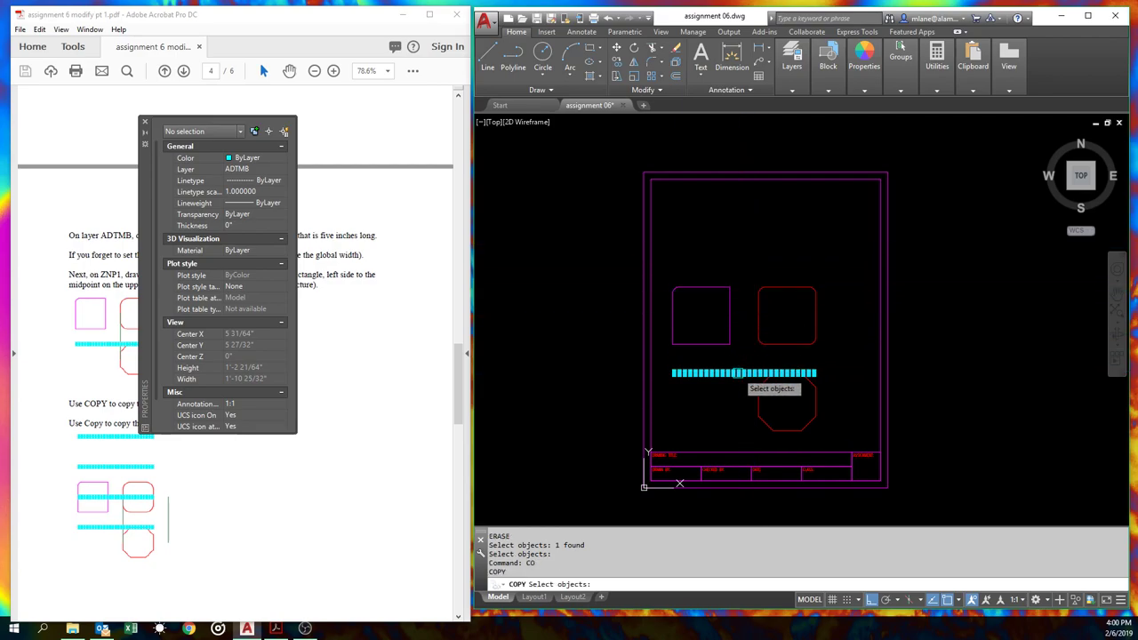
left_click(804, 372)
key("Return")
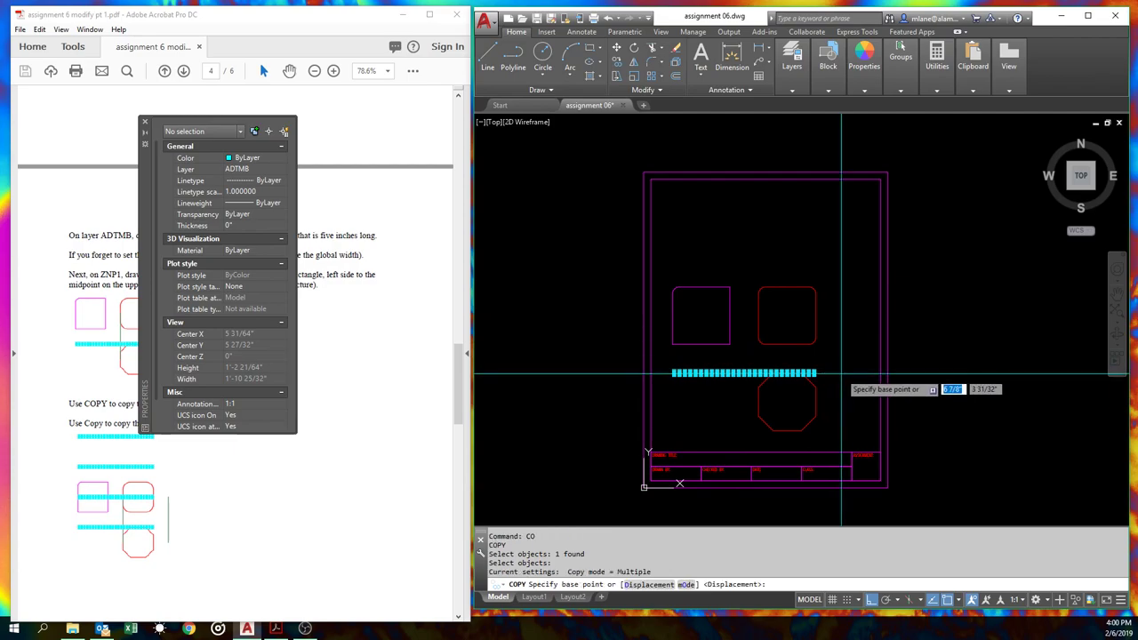
left_click(840, 373)
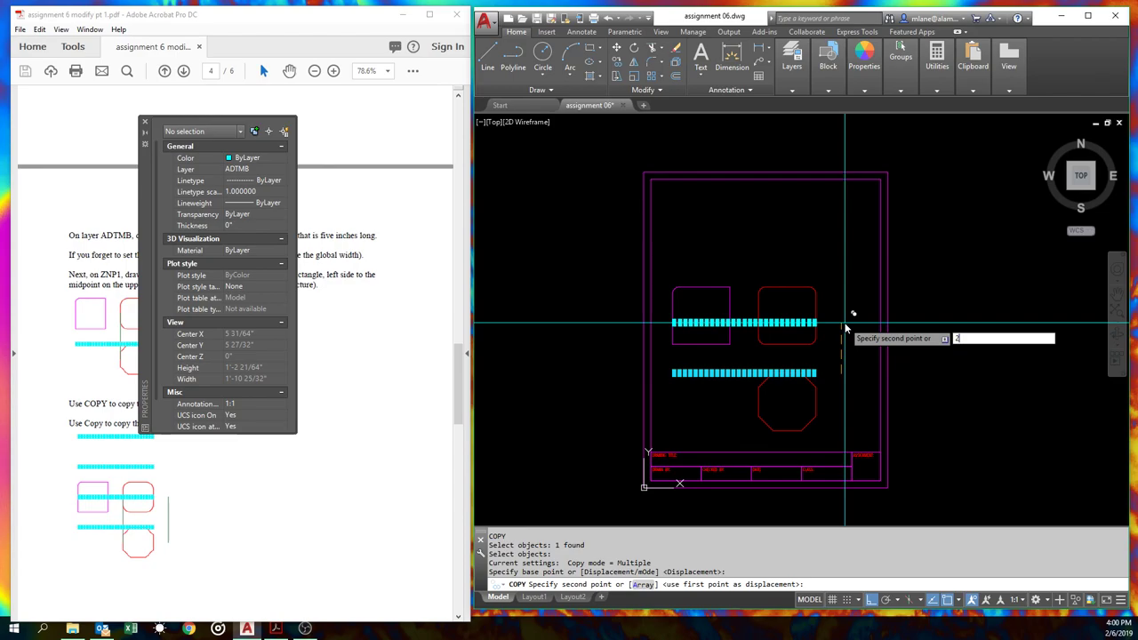
type("2")
key("Return")
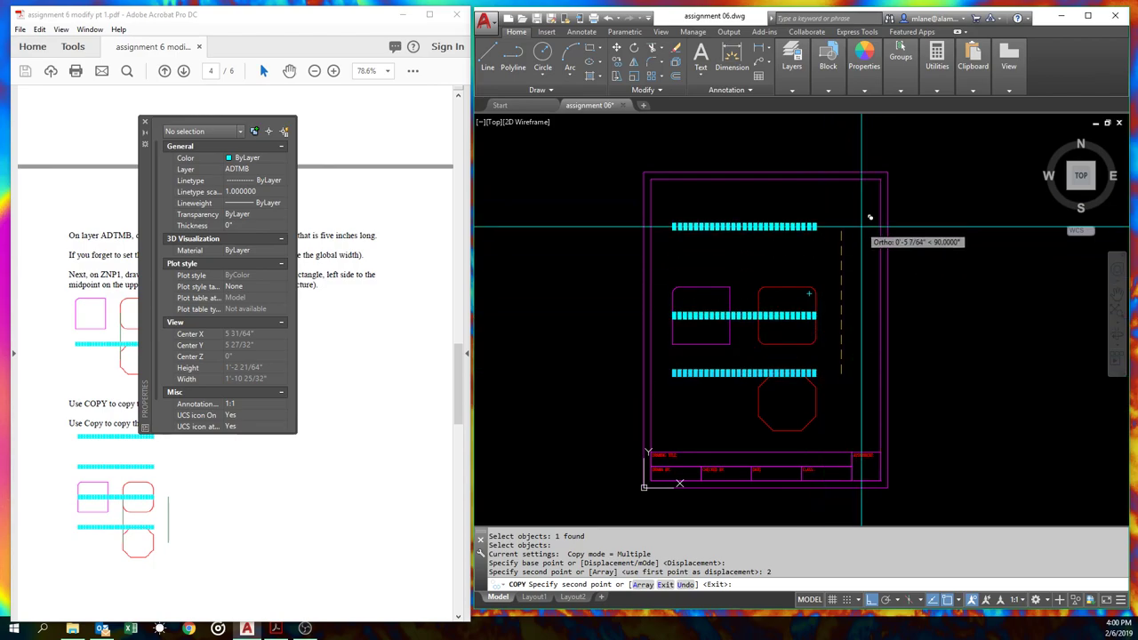
type("4")
key("Return")
type("6")
key("Return")
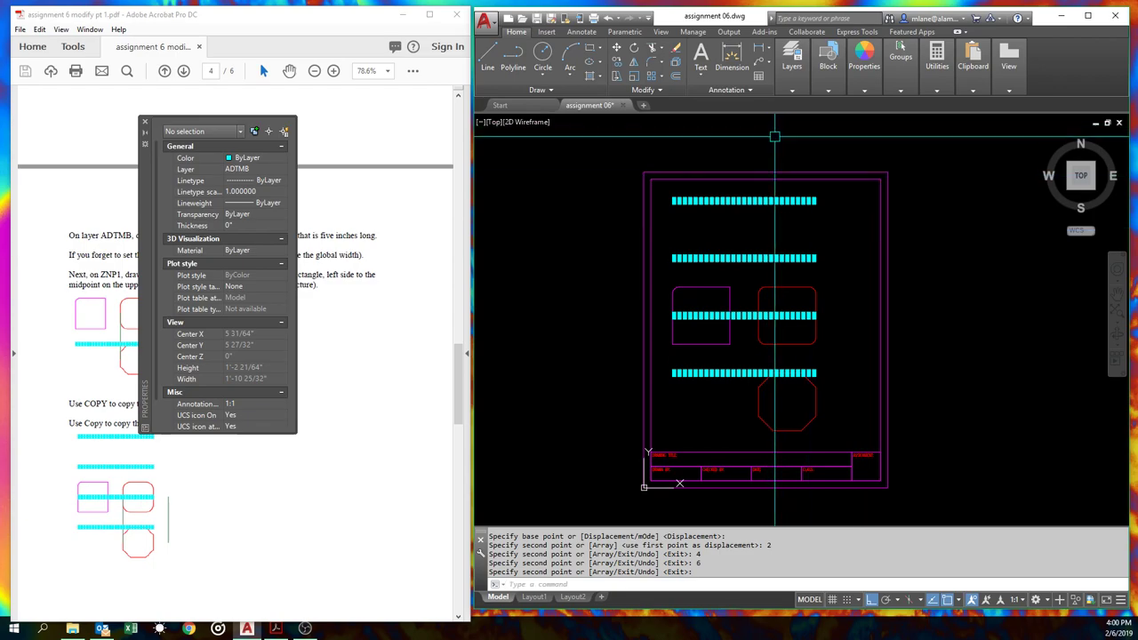
Make ZNP1 the current layer and close the Properties palette covering the assignment instructions.
mouse_move(791, 84)
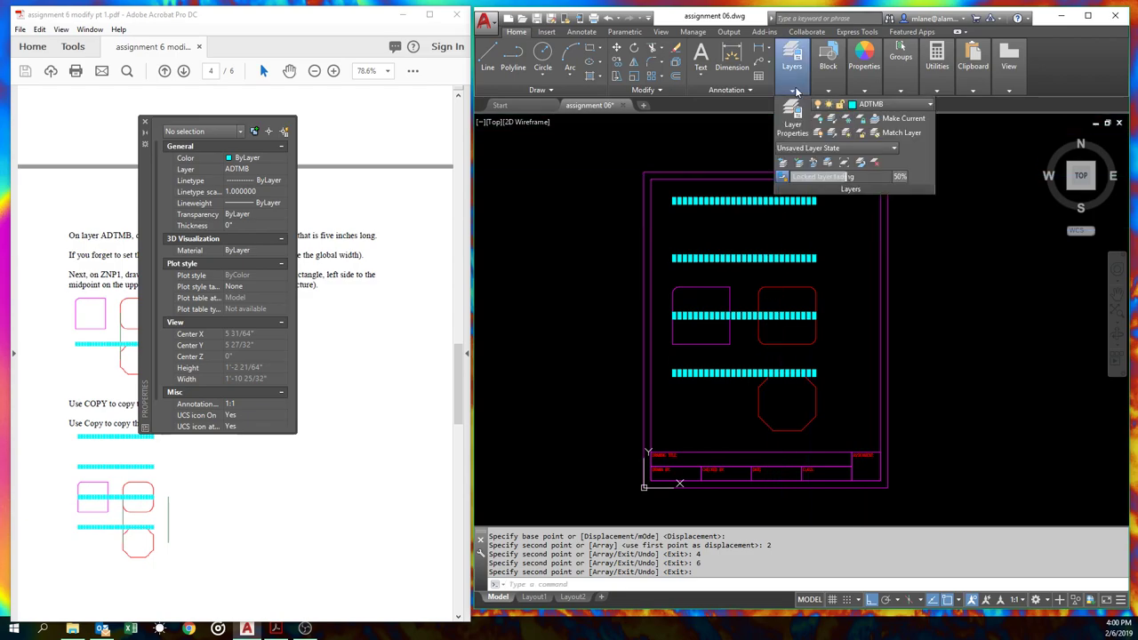
left_click(915, 104)
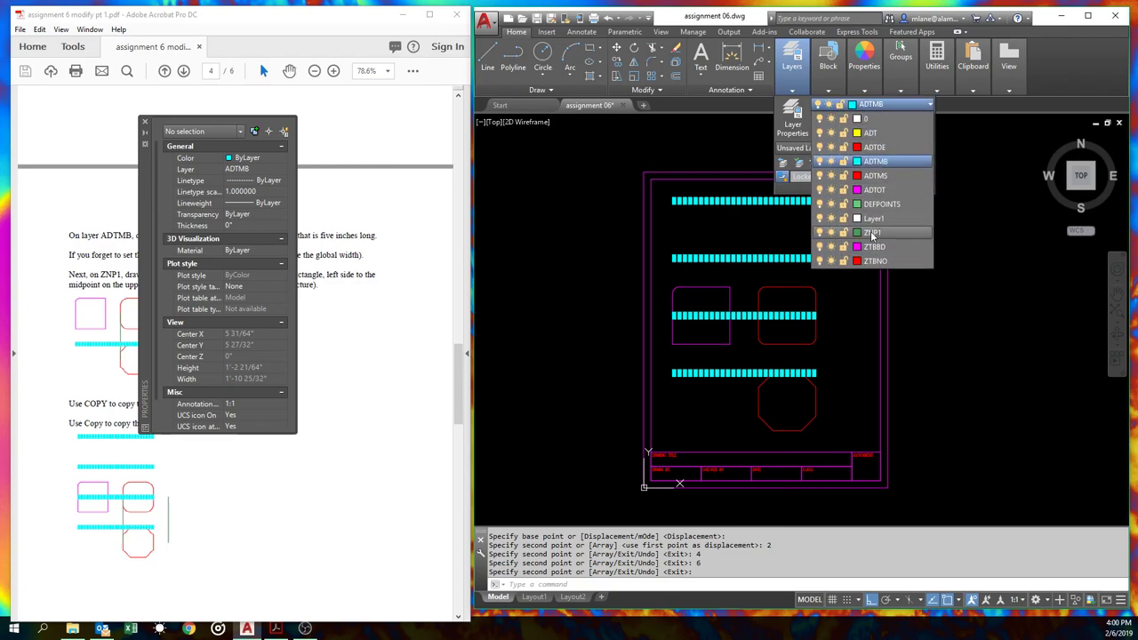
left_click(871, 233)
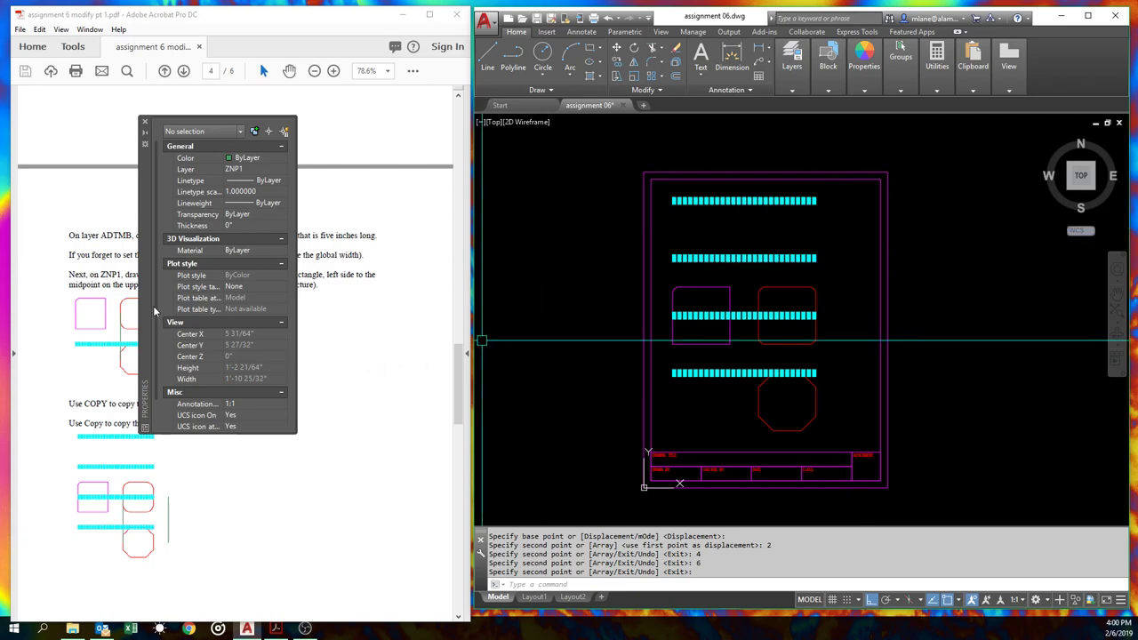
key("ctrl+1")
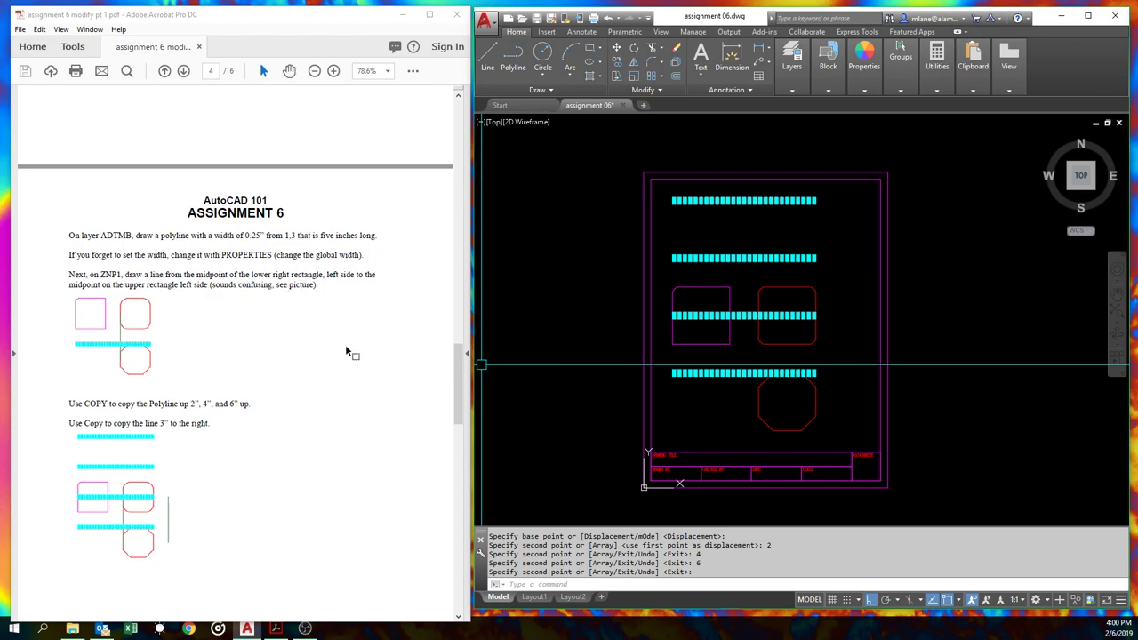
Draw a vertical line from the midpoint of the octagon's left side to the midpoint of the rounded red square's left side.
type("l")
key("Return")
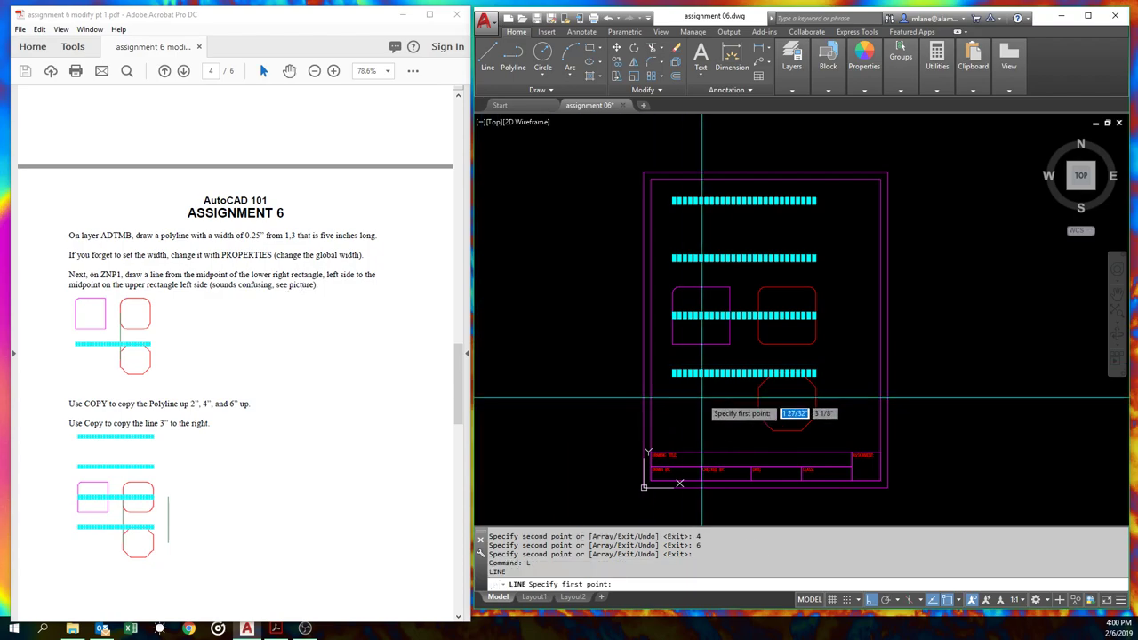
left_click(758, 402)
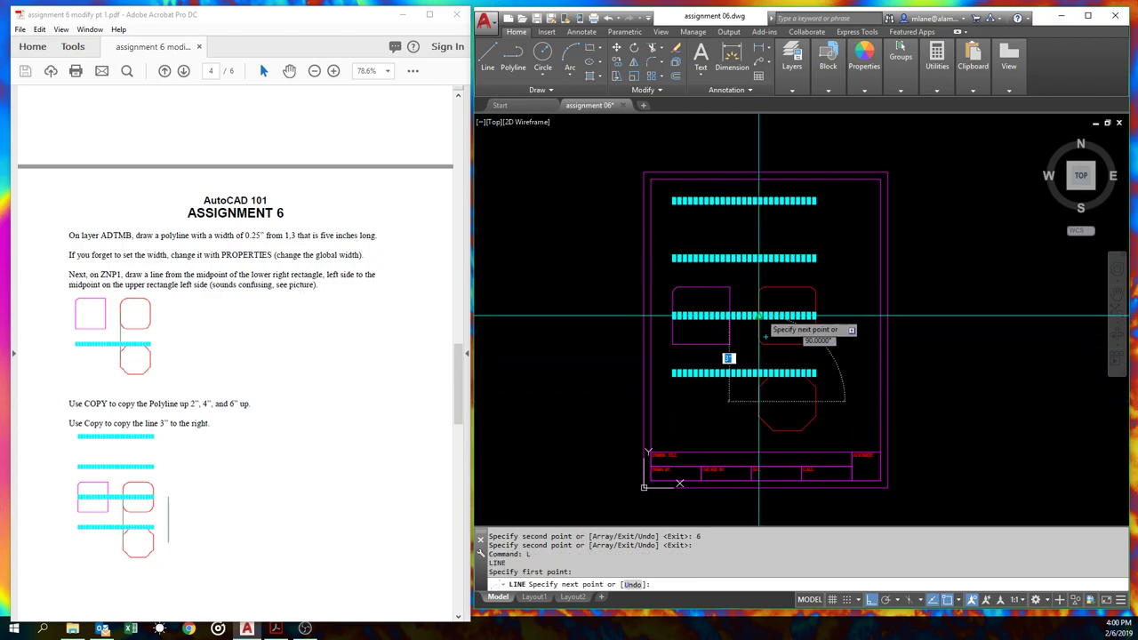
left_click(758, 316)
key("Return")
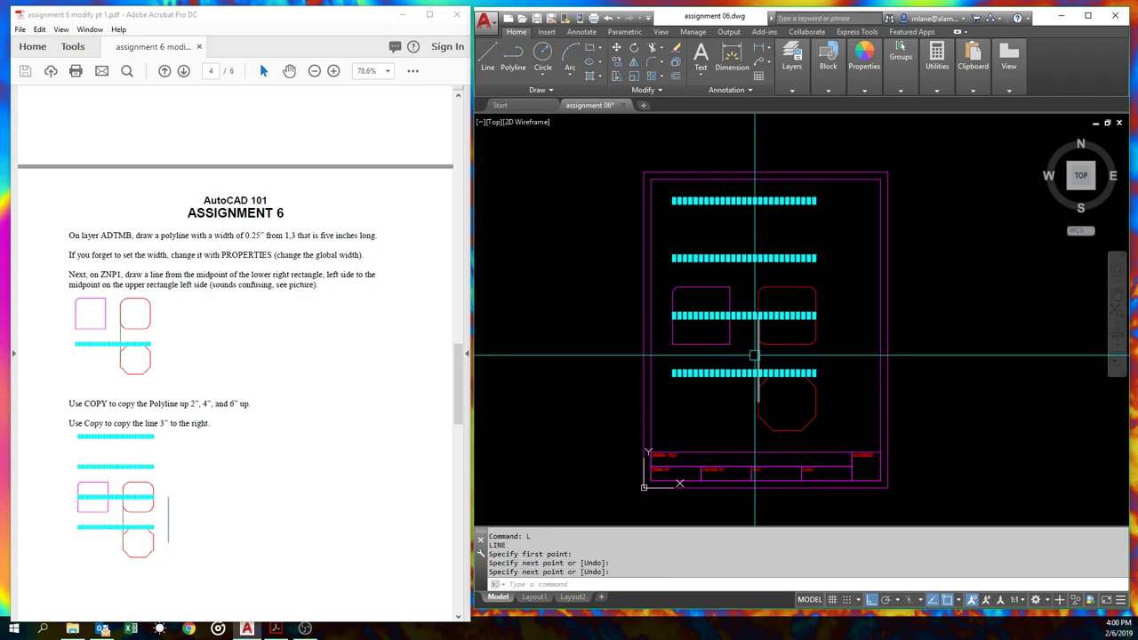
Copy the vertical ZNP1 line 3" to the right.
type("c")
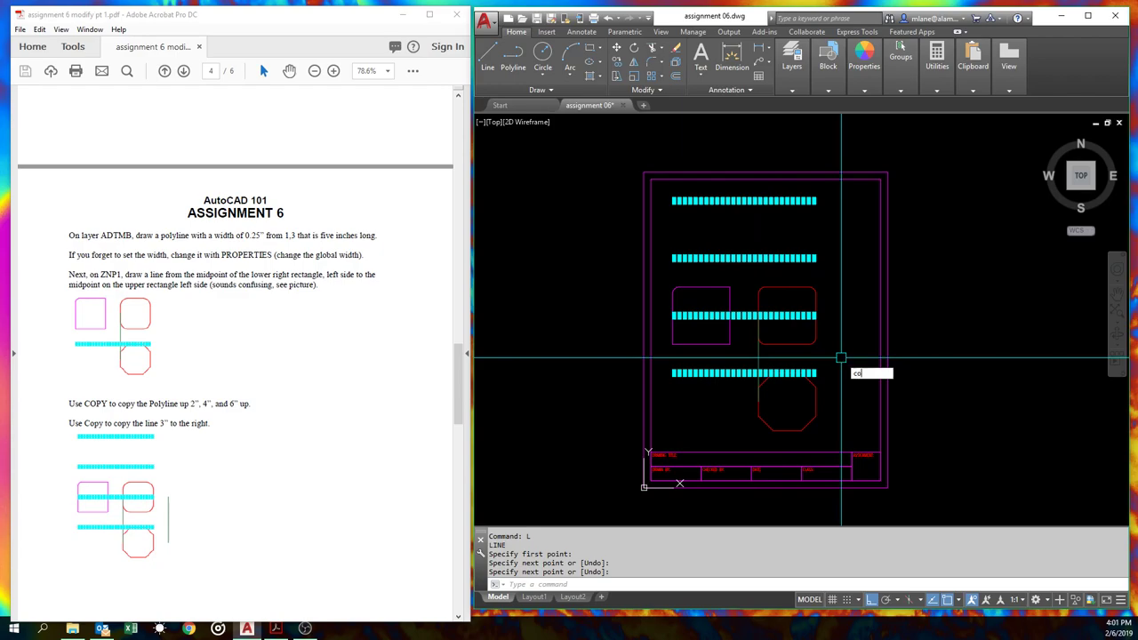
type("o")
key("Return")
left_click(758, 372)
key("Return")
left_click(806, 365)
type("3")
key("Return")
key("Return")
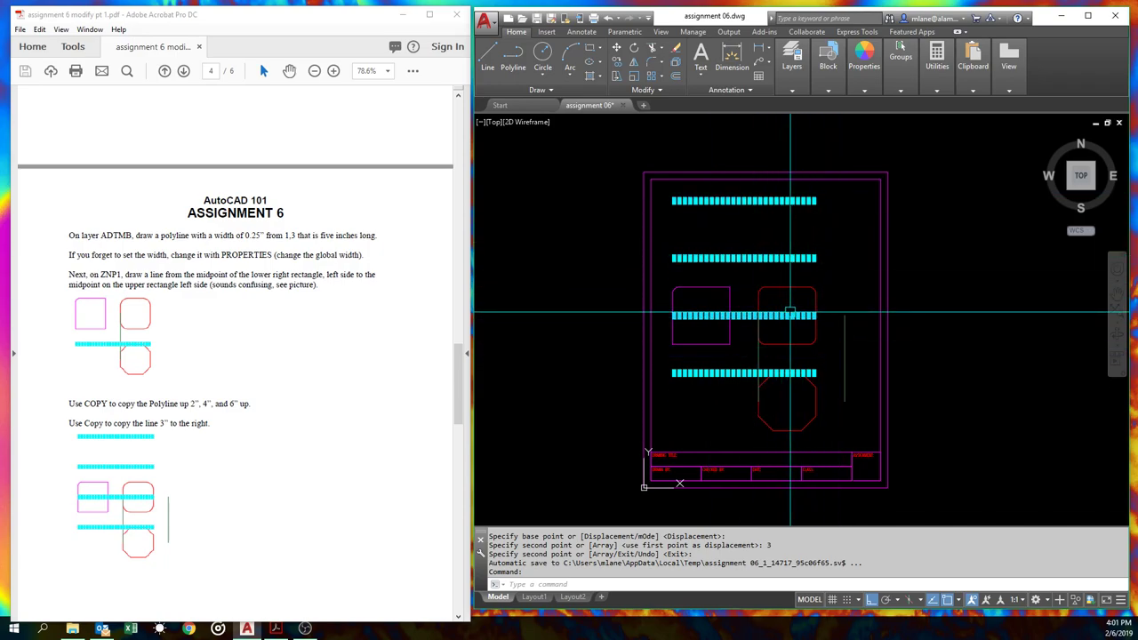
Using the original vertical line as cutting edge, trim the two lowest wide polylines on its right side and try the same on the third.
type("trim")
key("Return")
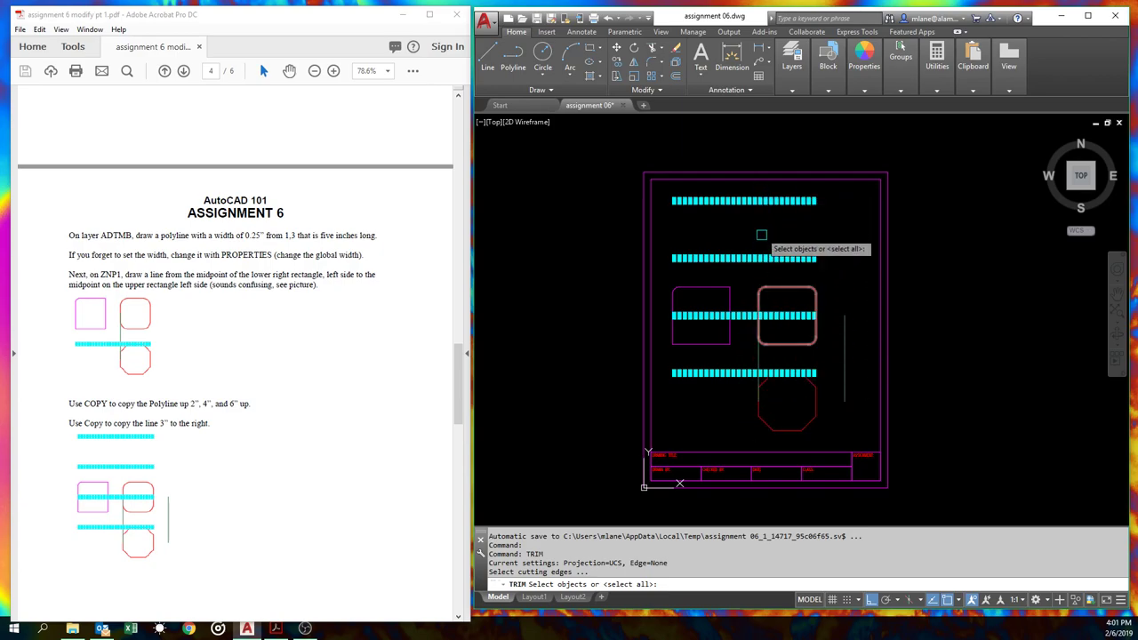
left_click(757, 359)
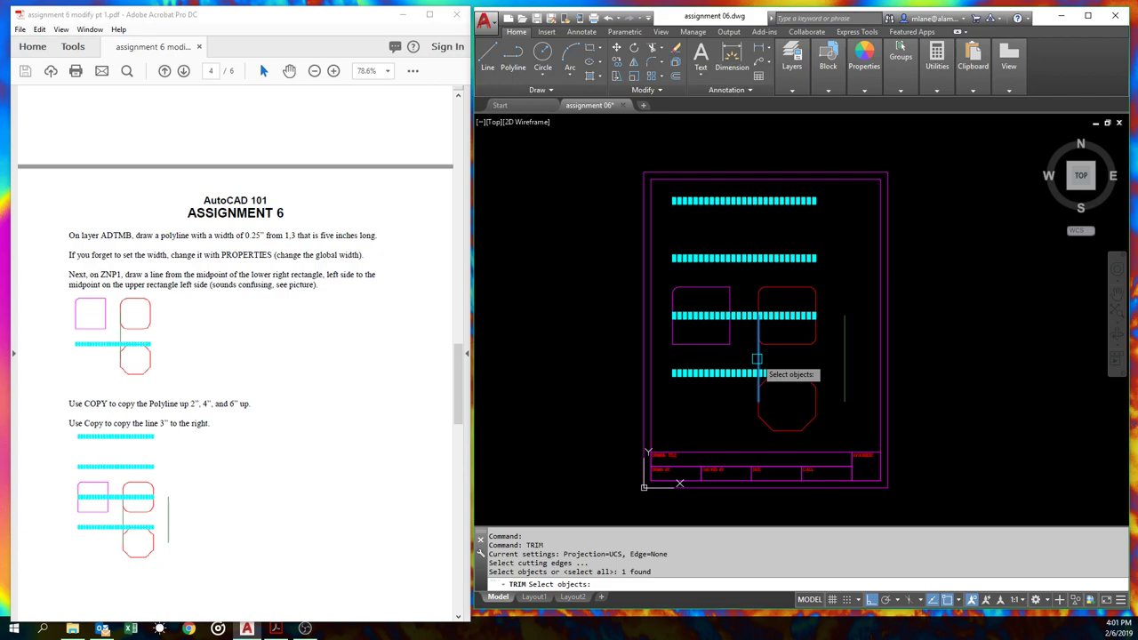
key("Return")
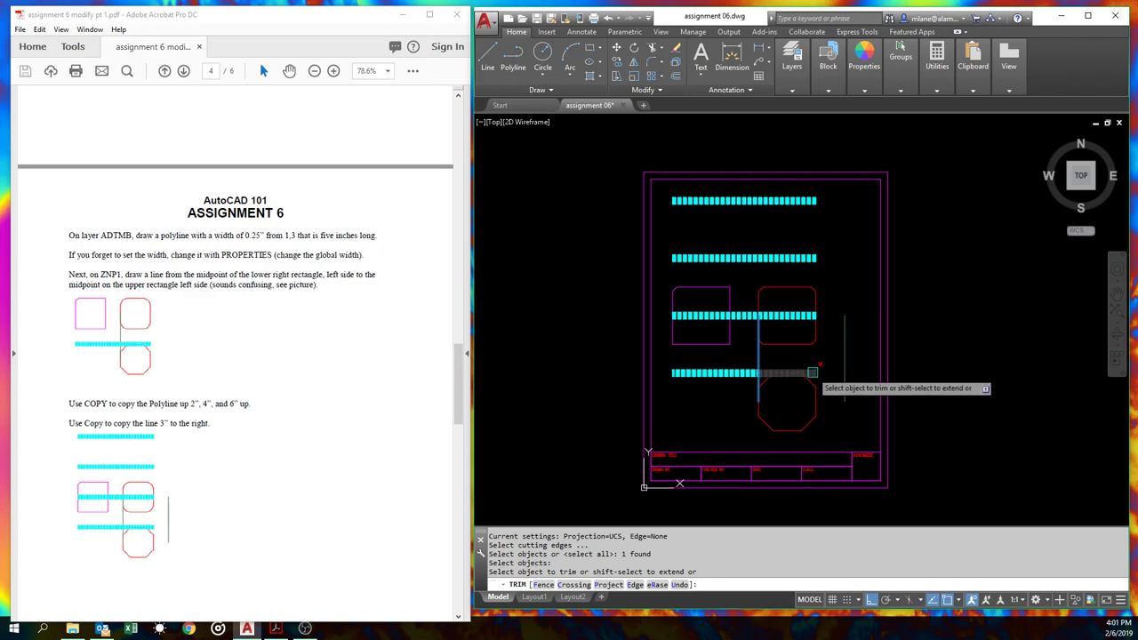
left_click(813, 371)
left_click(799, 315)
left_click(796, 259)
left_click(798, 259)
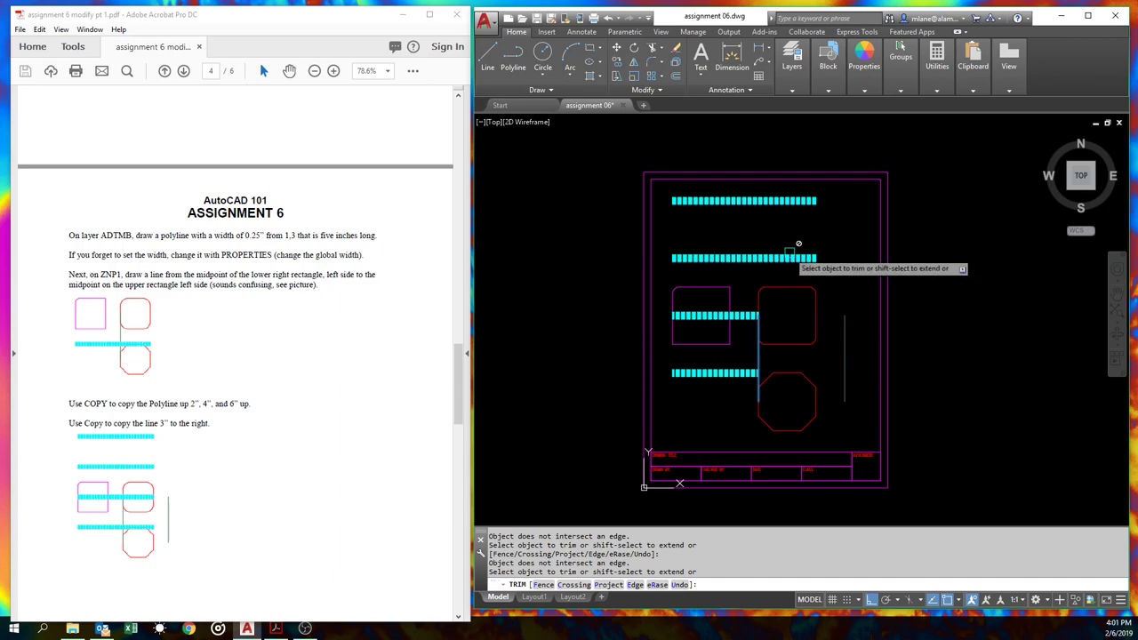
key("Return")
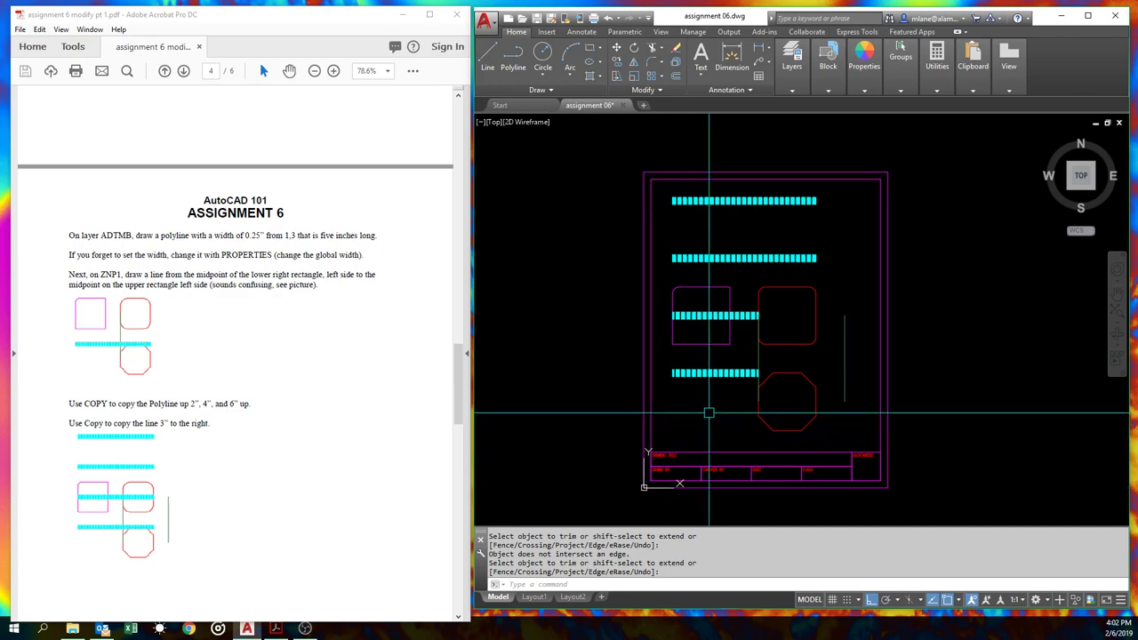
Trim the upper two wide polylines right of the original vertical line, using it as cutting edge with the Edge option set to Extend.
key("Return")
type("trim")
key("Return")
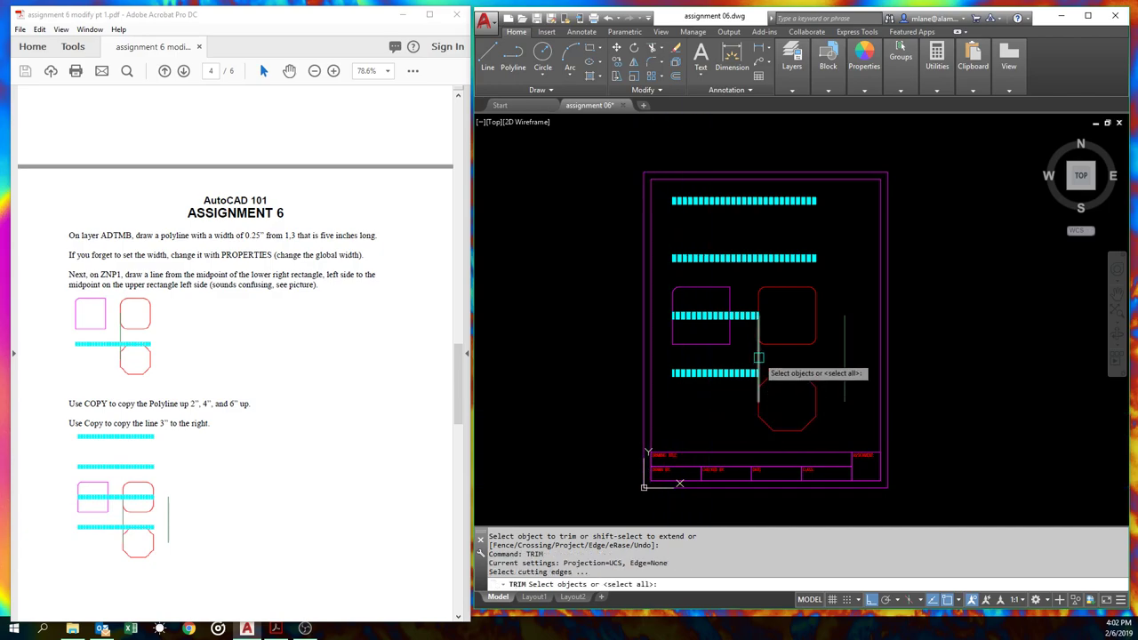
left_click(758, 357)
key("Return")
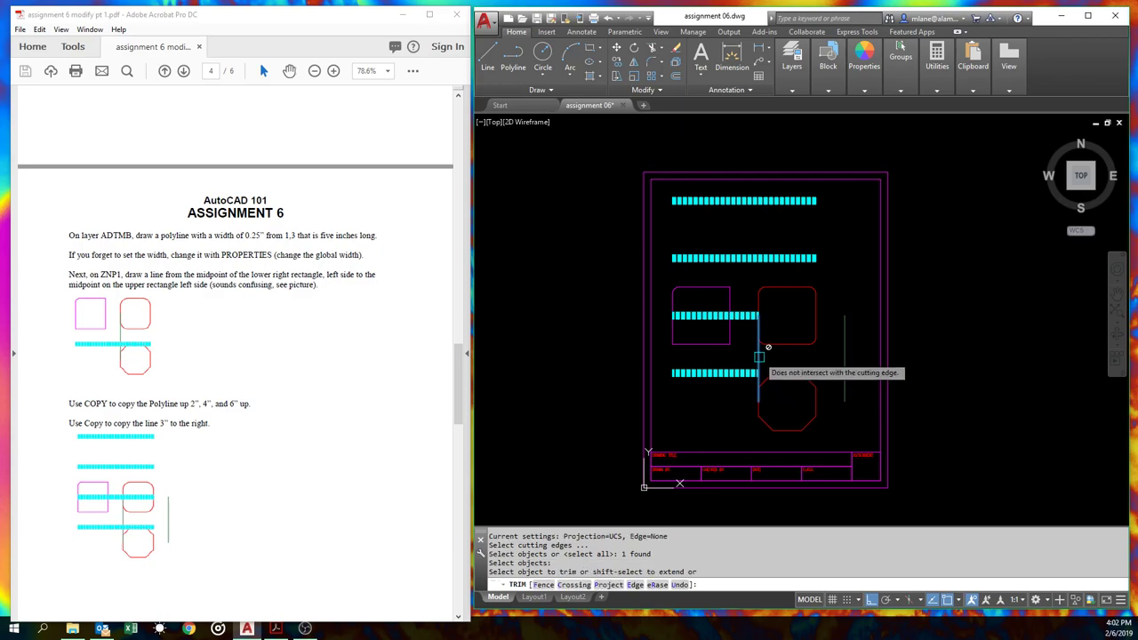
type("e")
key("Return")
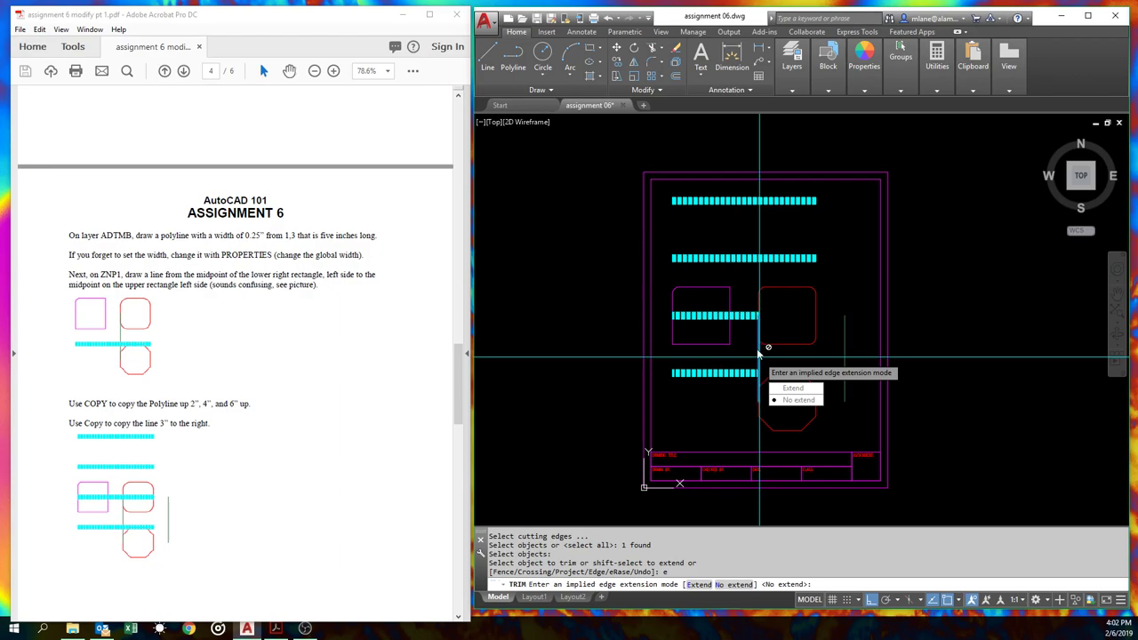
type("e")
key("Return")
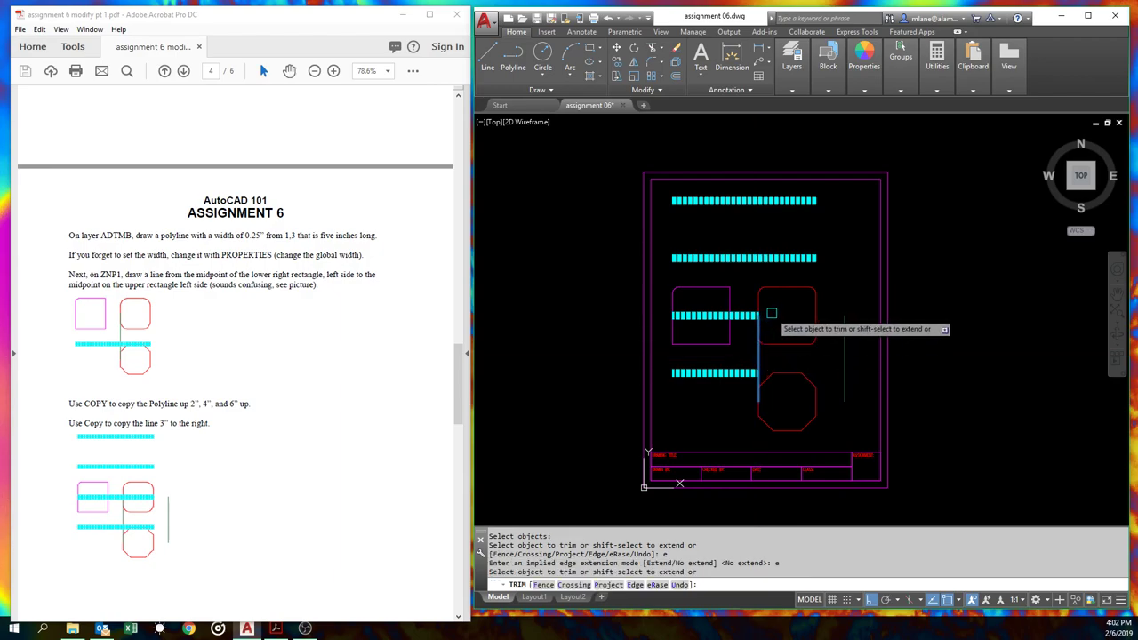
left_click(788, 258)
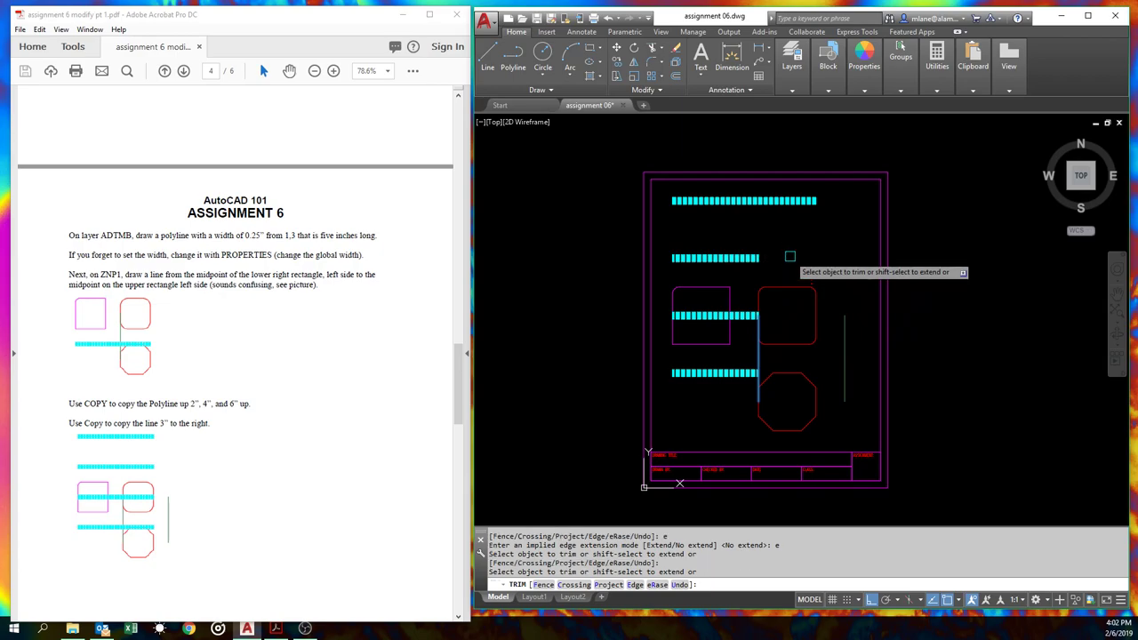
left_click(790, 202)
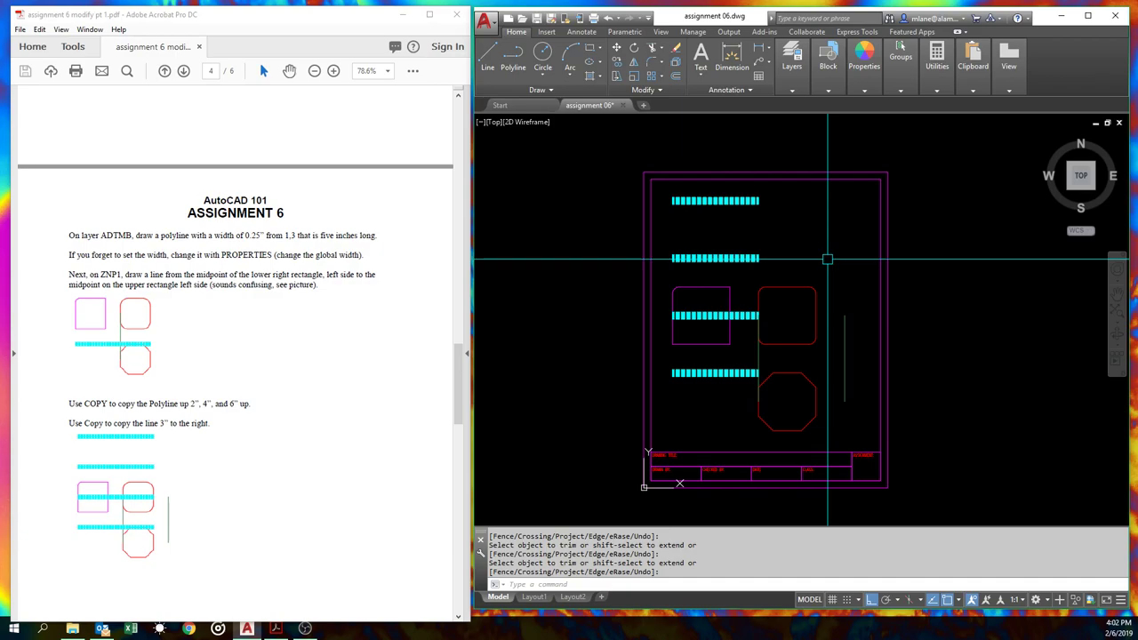
Undo both trims of the wide polylines.
key("Escape")
type("u")
key("Return")
type("u")
key("Return")
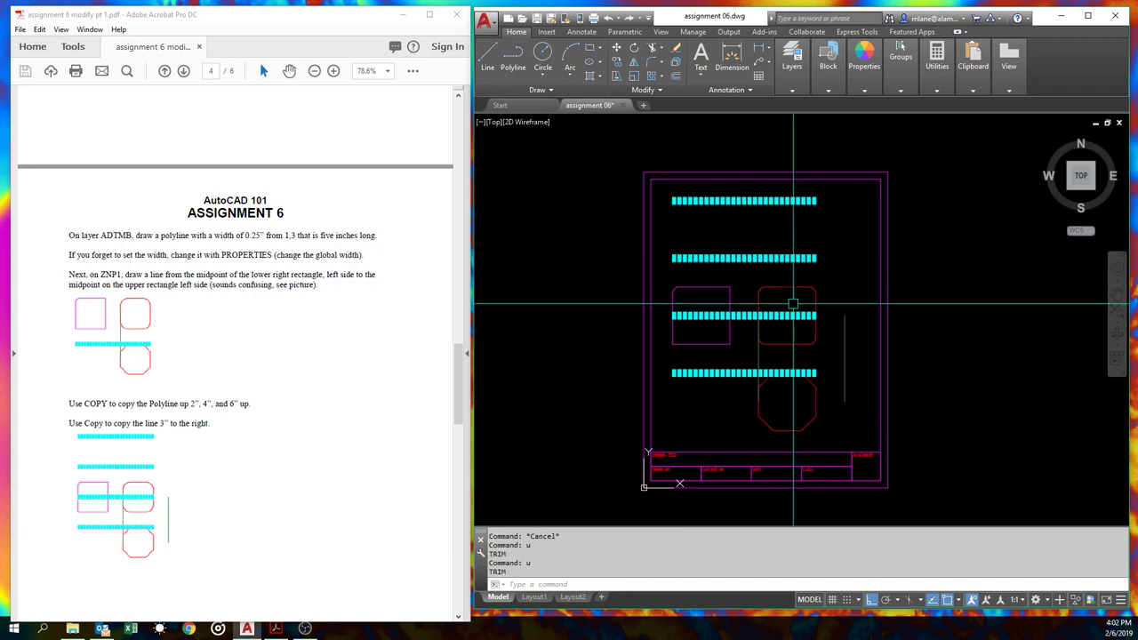
key("Escape")
Trim the wide polylines right of the original vertical line with a Fence running from inside the octagon up past the top polyline.
type("trim")
key("Return")
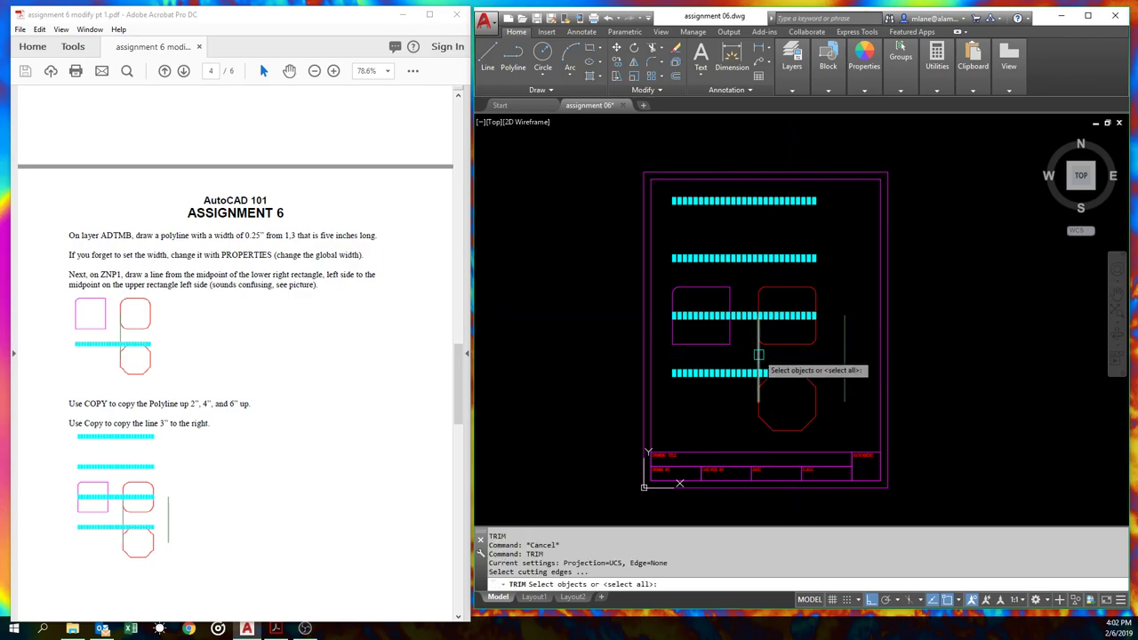
left_click(759, 354)
key("Return")
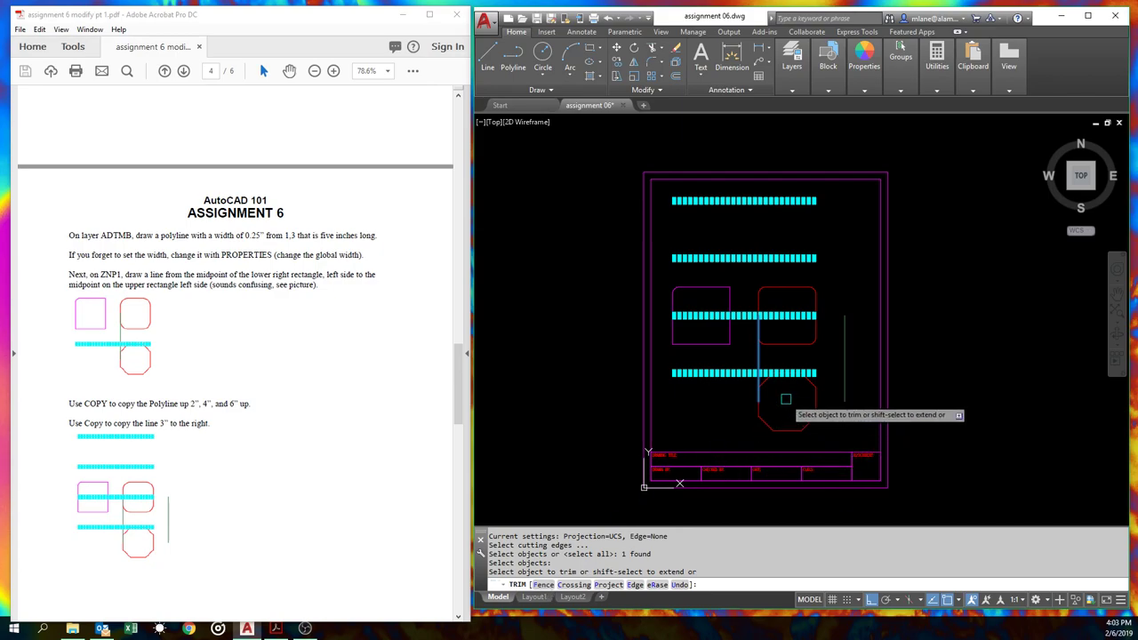
type("f")
key("Return")
left_click(785, 400)
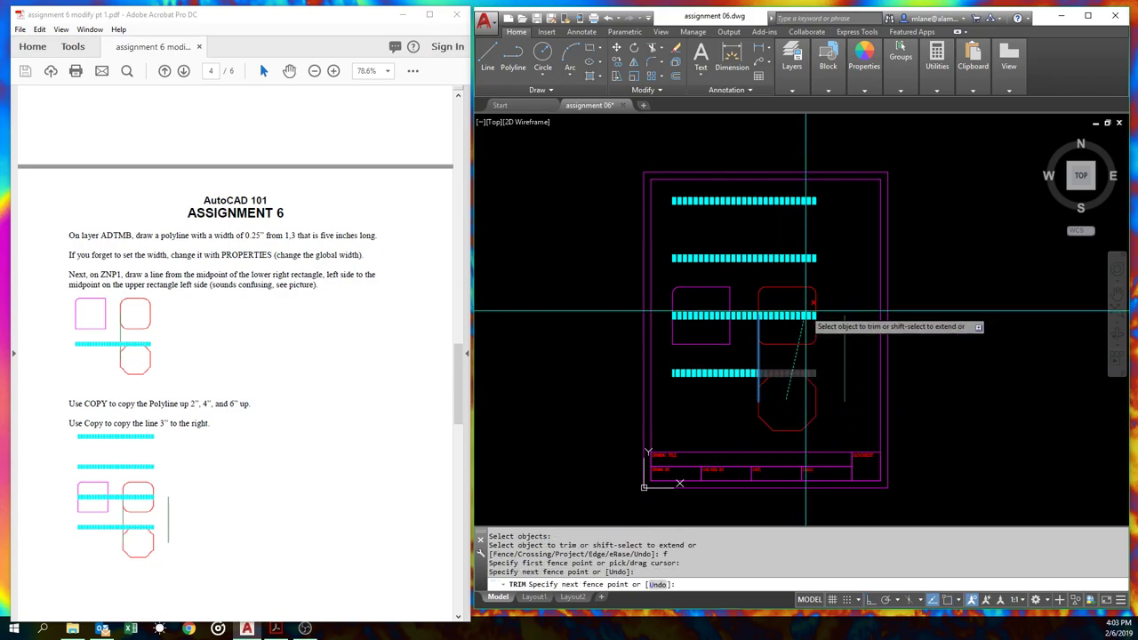
left_click(788, 190)
left_click(789, 186)
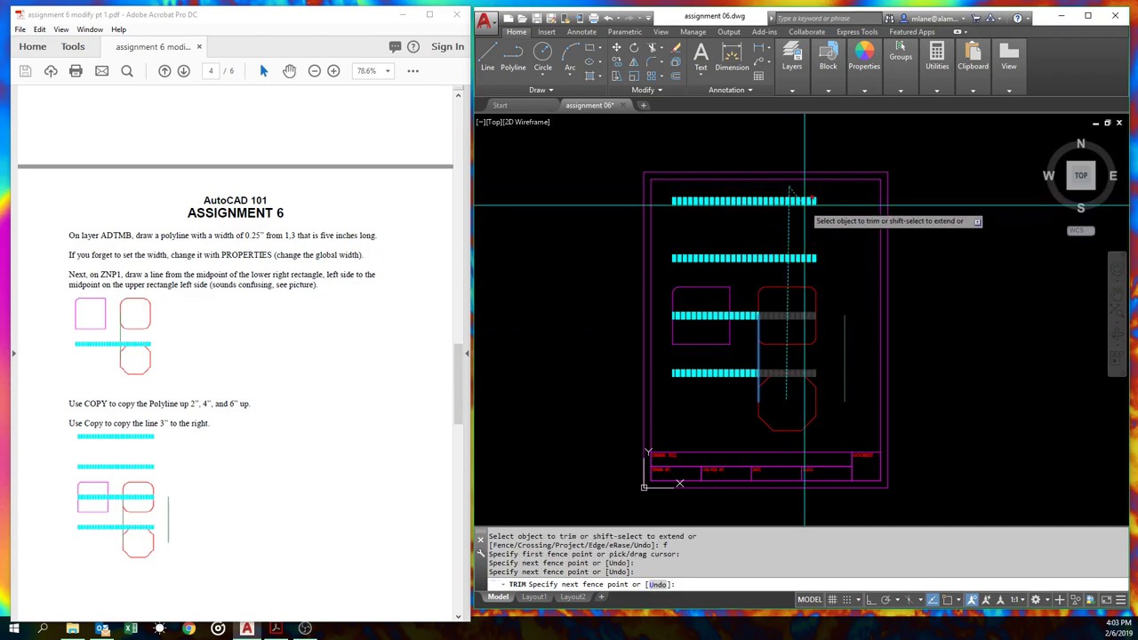
key("Return")
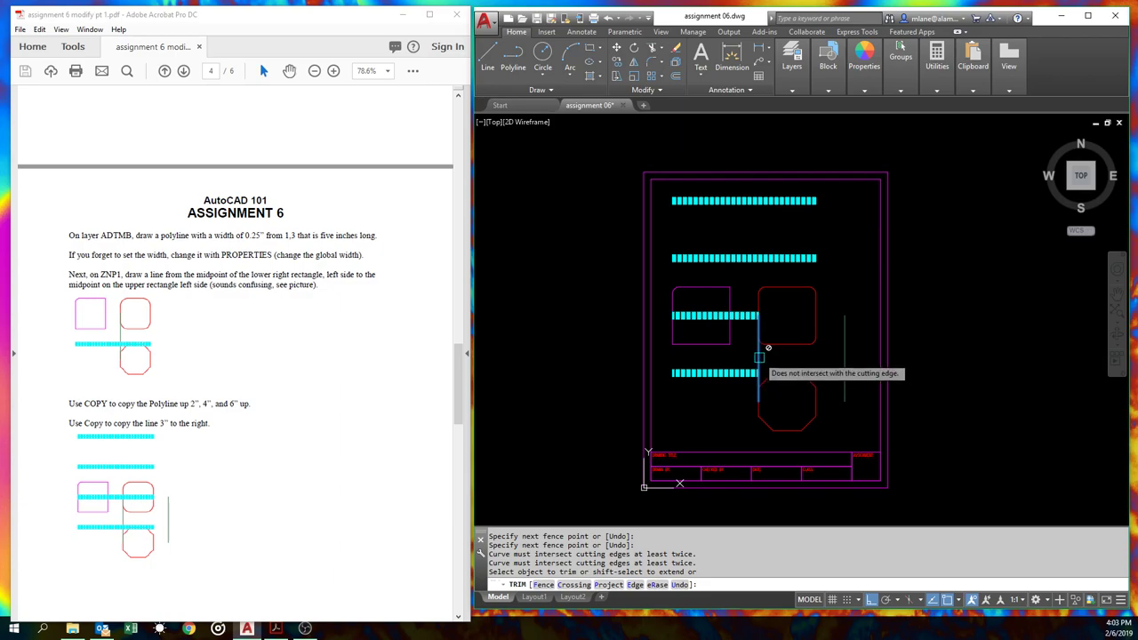
Leave the Trim command and undo the fence trim.
key("Escape")
type("u")
key("Return")
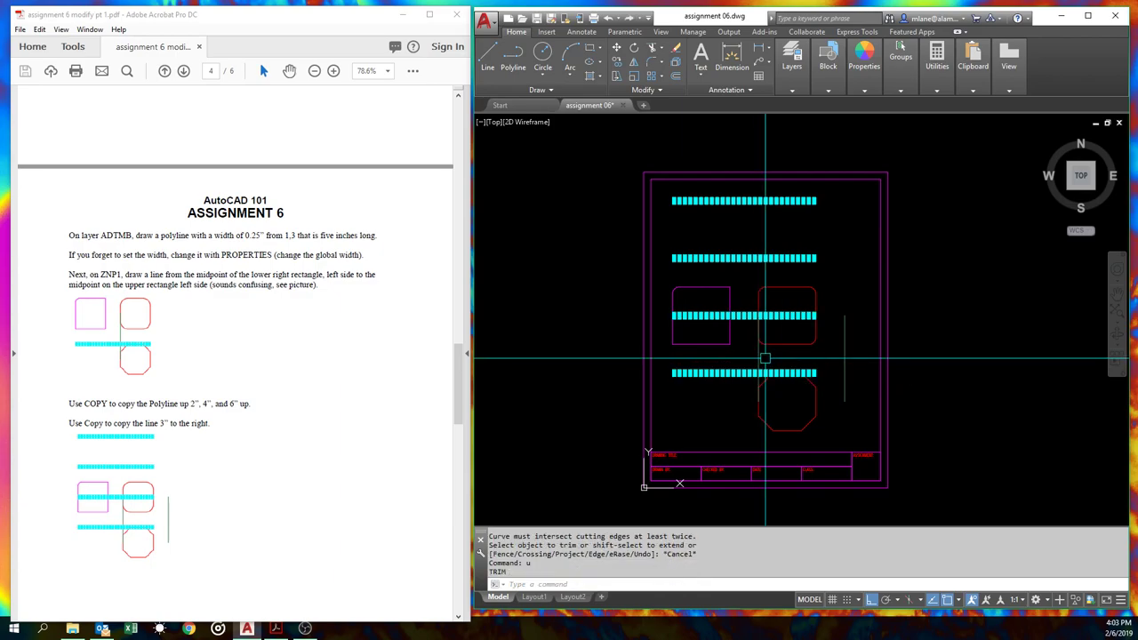
Trim the objects right of the original vertical line with Edge set to Extend and a Fence from inside the octagon past the top polyline.
type("trim")
key("Return")
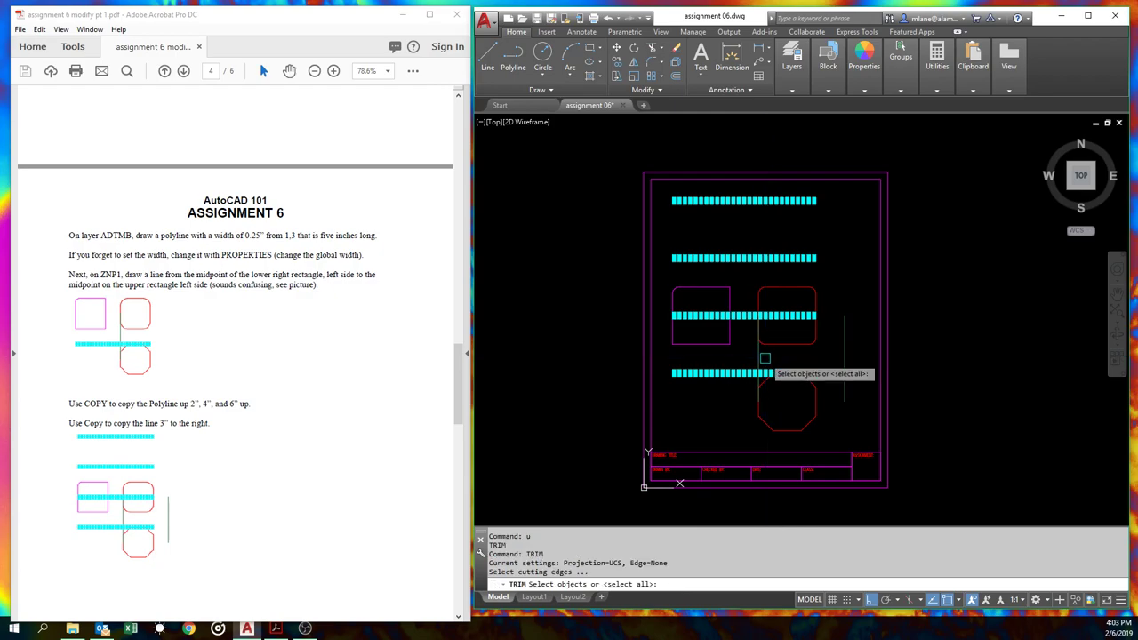
left_click(758, 360)
key("Return")
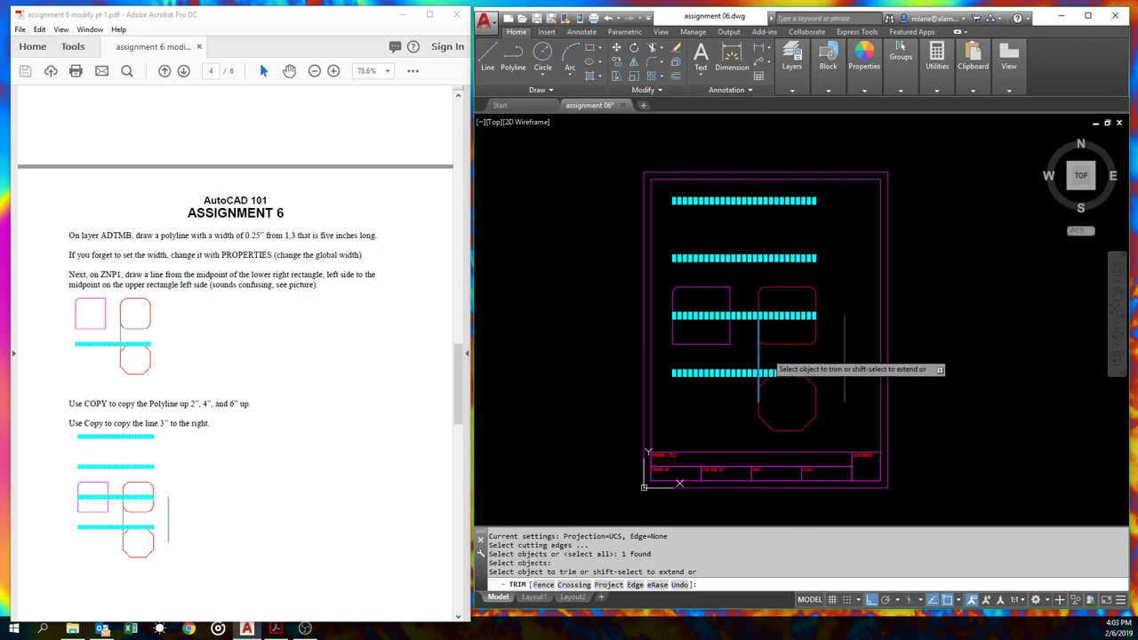
type("e")
key("Return")
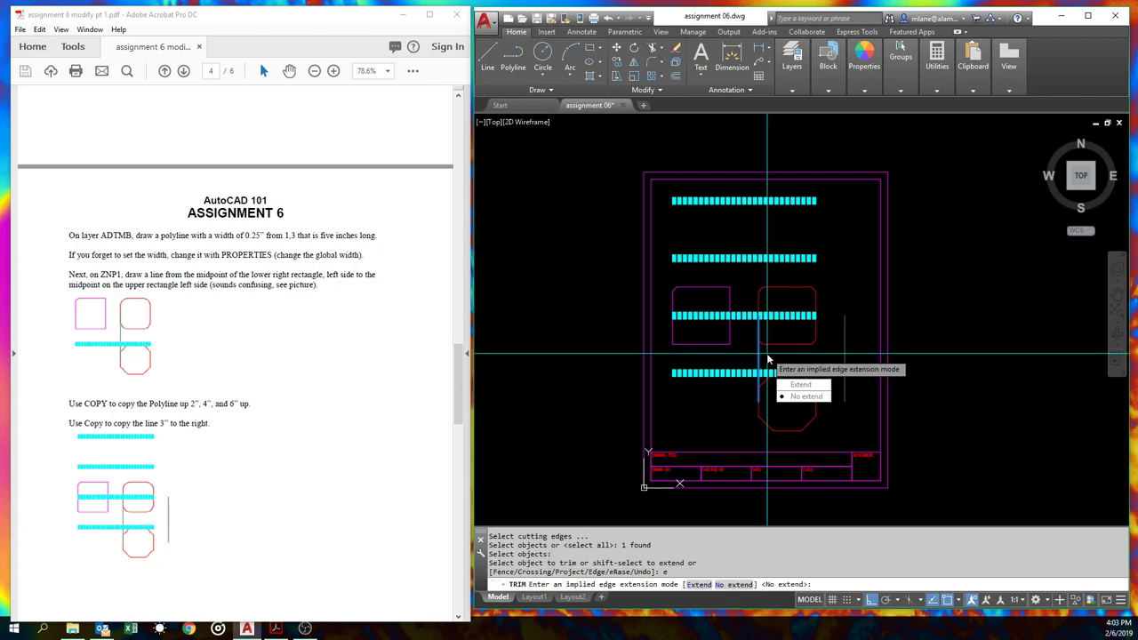
type("e")
key("Return")
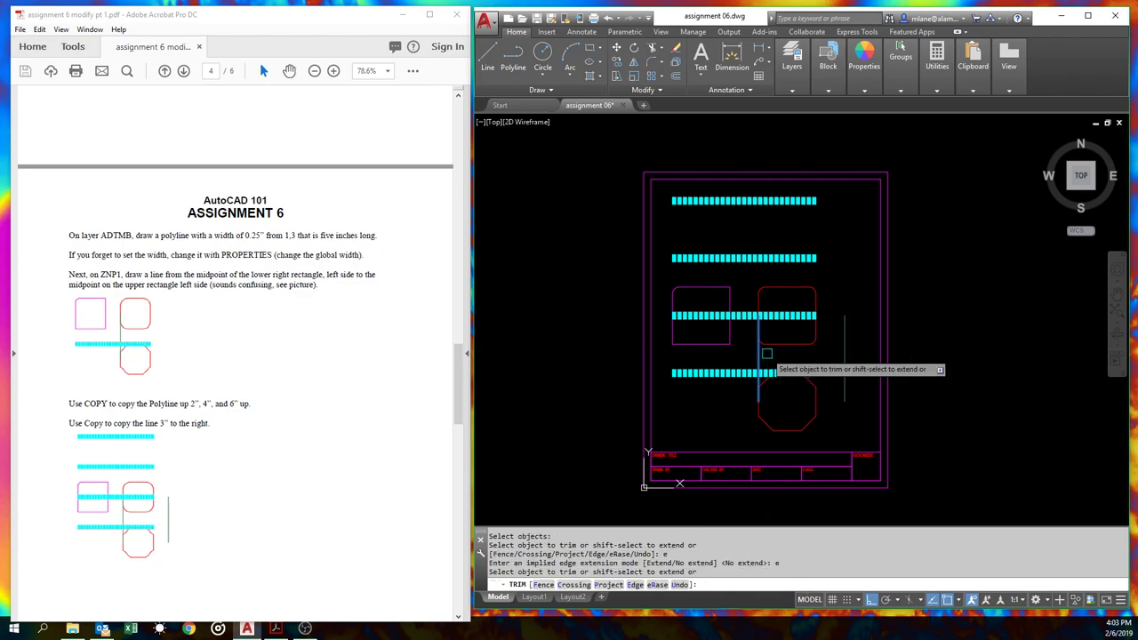
type("f")
key("Return")
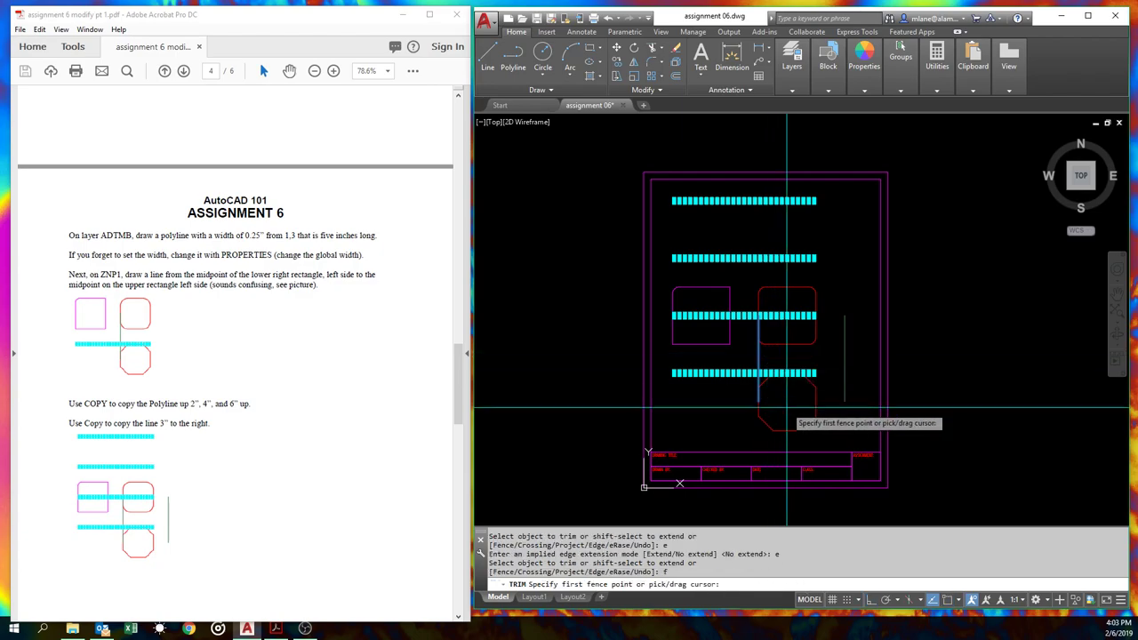
left_click(790, 407)
left_click(798, 189)
key("Return")
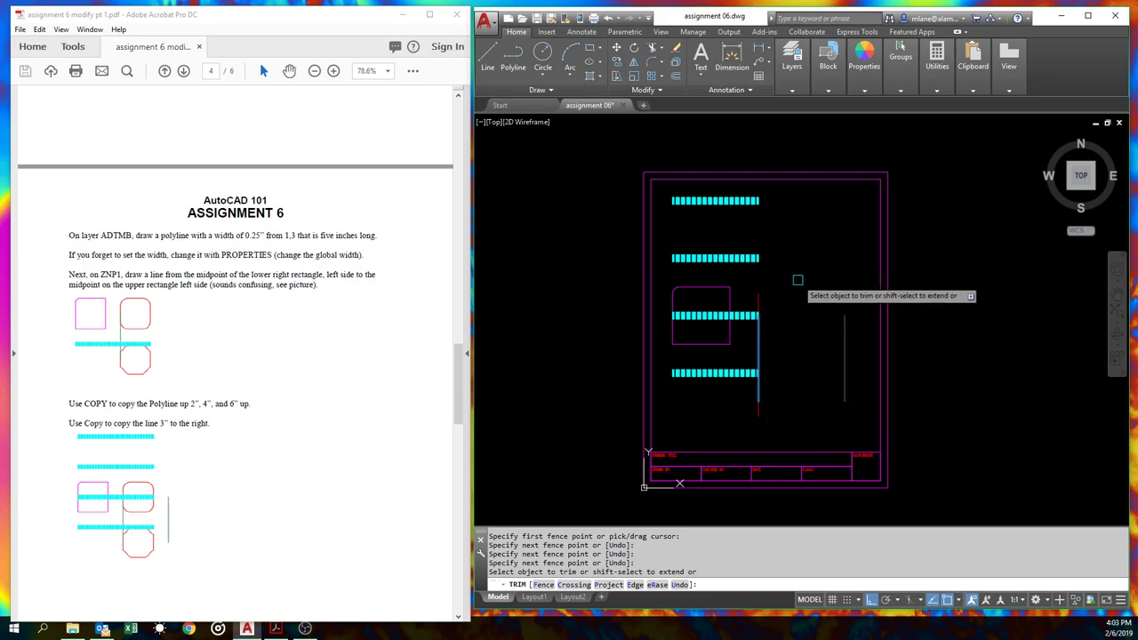
Undo the fence trim and trim the lower two wide polylines individually right of the original vertical line.
type("u")
key("Return")
left_click(794, 316)
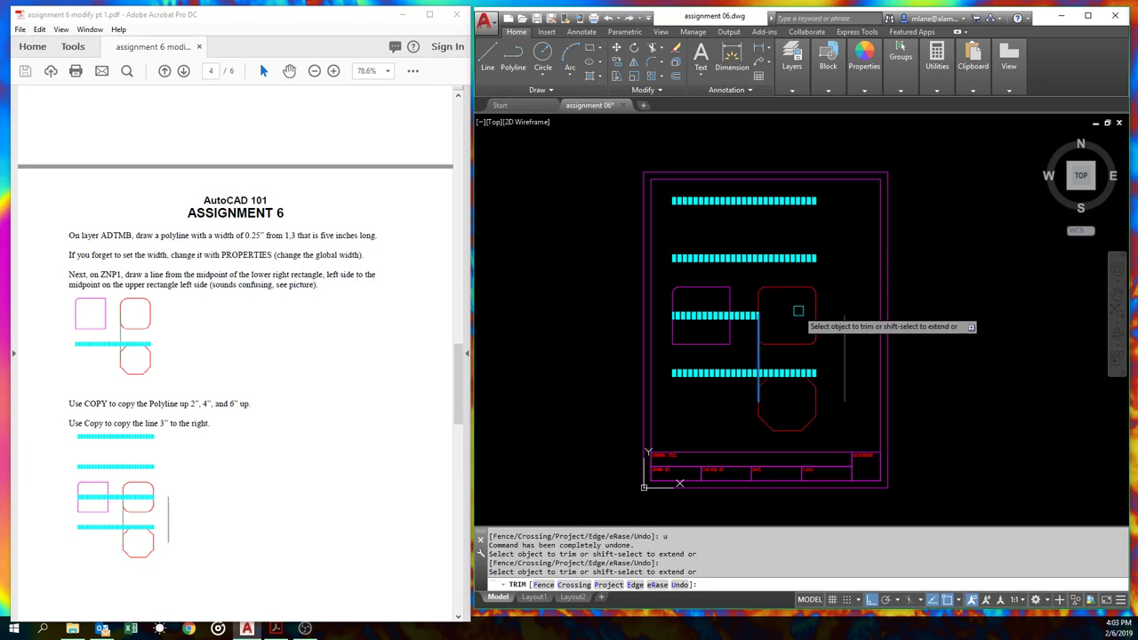
left_click(771, 373)
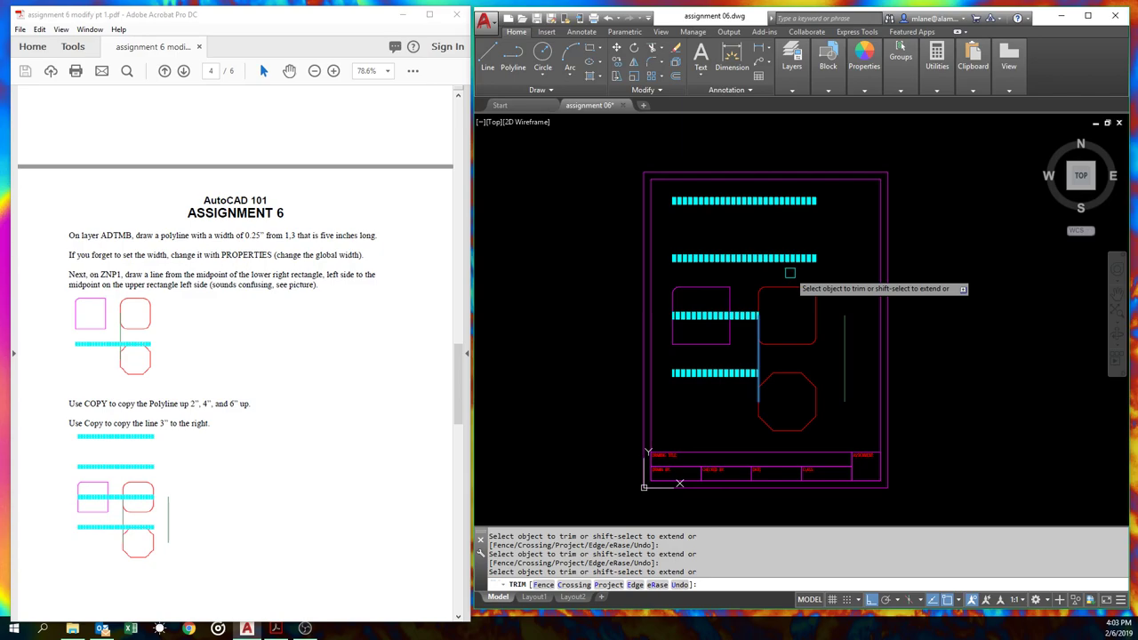
Try to trim the upper two wide polylines right of the vertical line with a crossing window, and leave the Trim command.
left_click(789, 273)
left_click(773, 293)
left_click(760, 213)
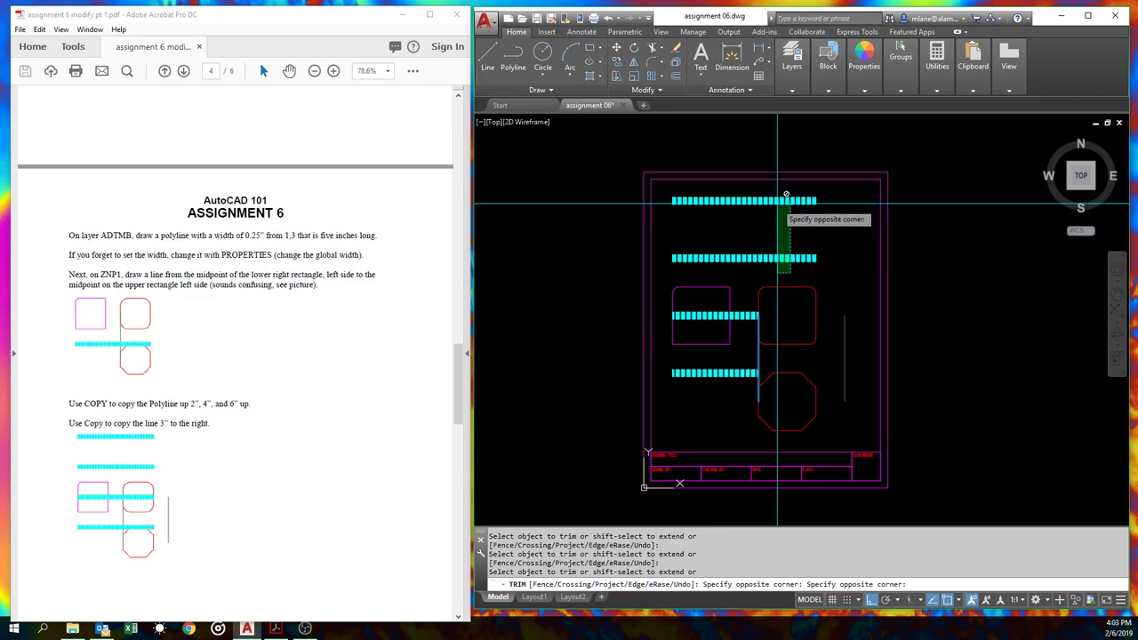
left_click(782, 244)
left_click(812, 258)
left_click(801, 257)
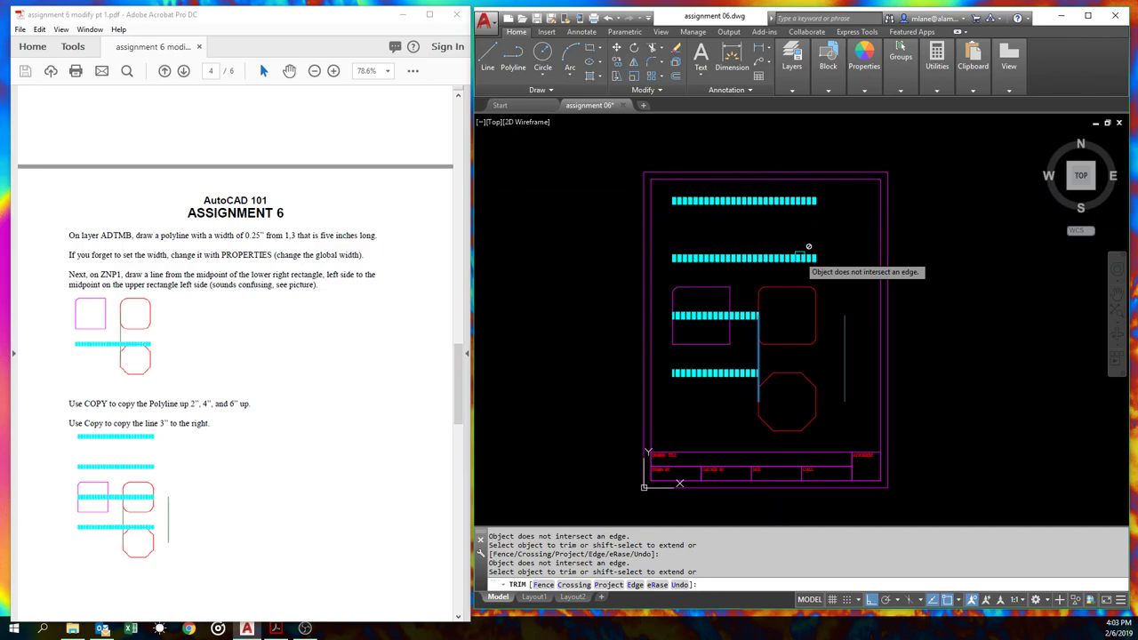
key("Escape")
key("Escape")
key("Escape")
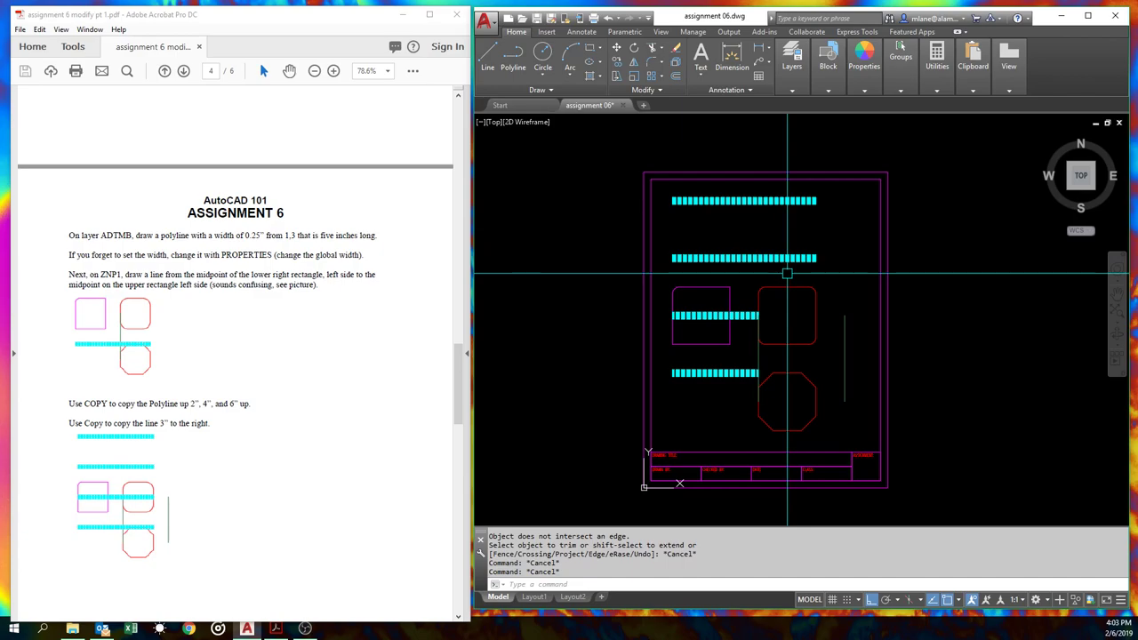
Trim the upper two wide polylines with a crossing window, using the original vertical line as cutting edge with Edge set to Extend.
key("Return")
left_click(758, 358)
key("Return")
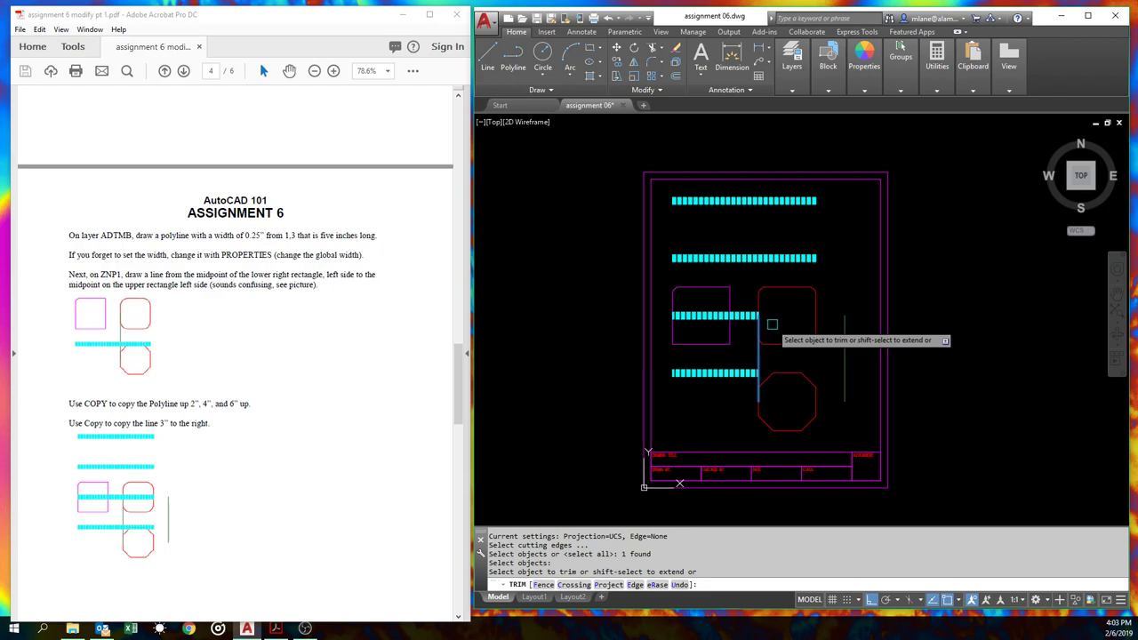
type("e")
key("Return")
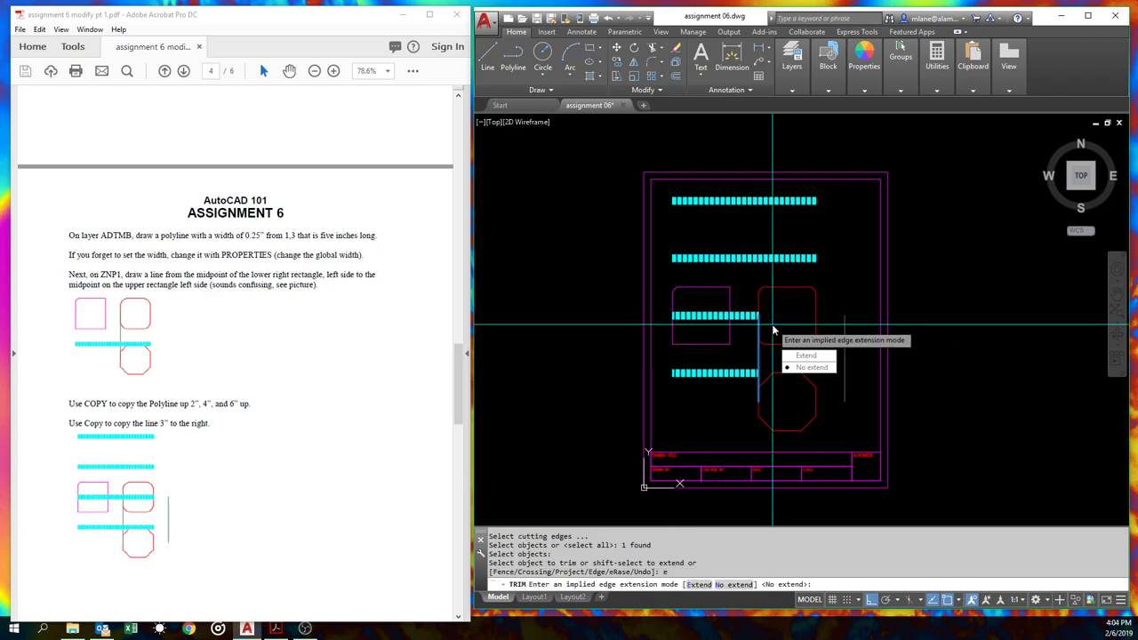
type("e")
key("Return")
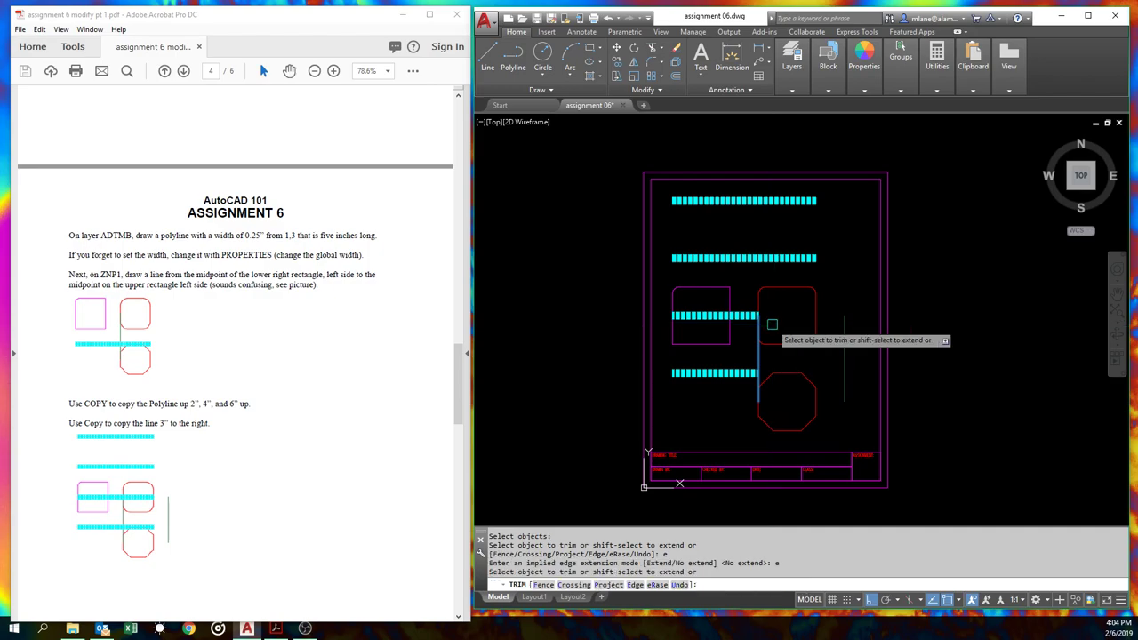
left_click(793, 272)
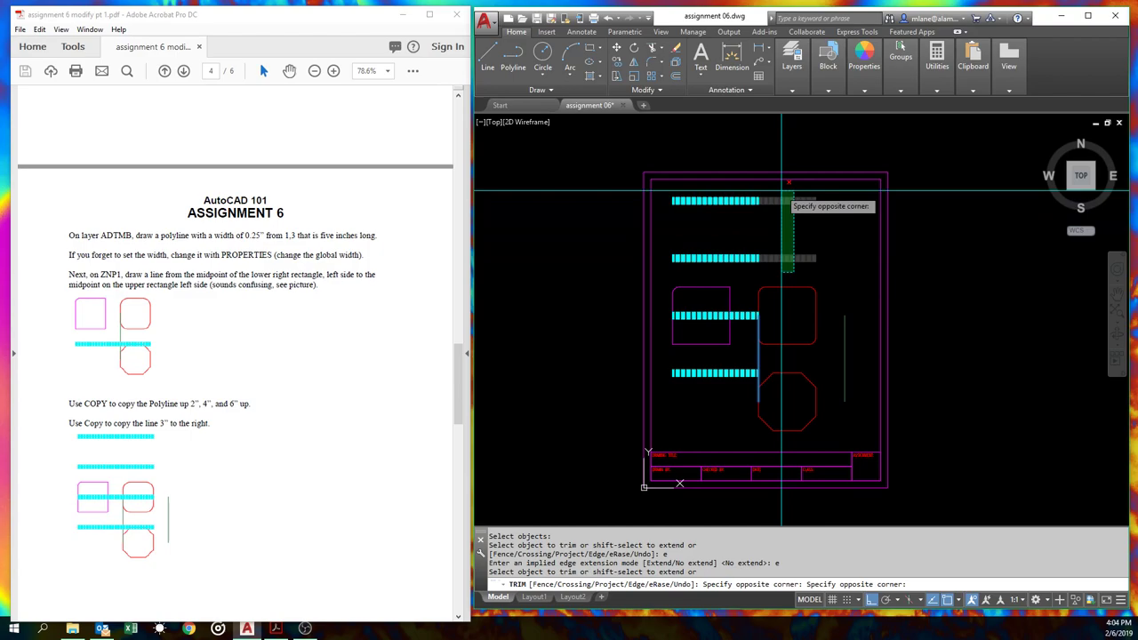
left_click(787, 183)
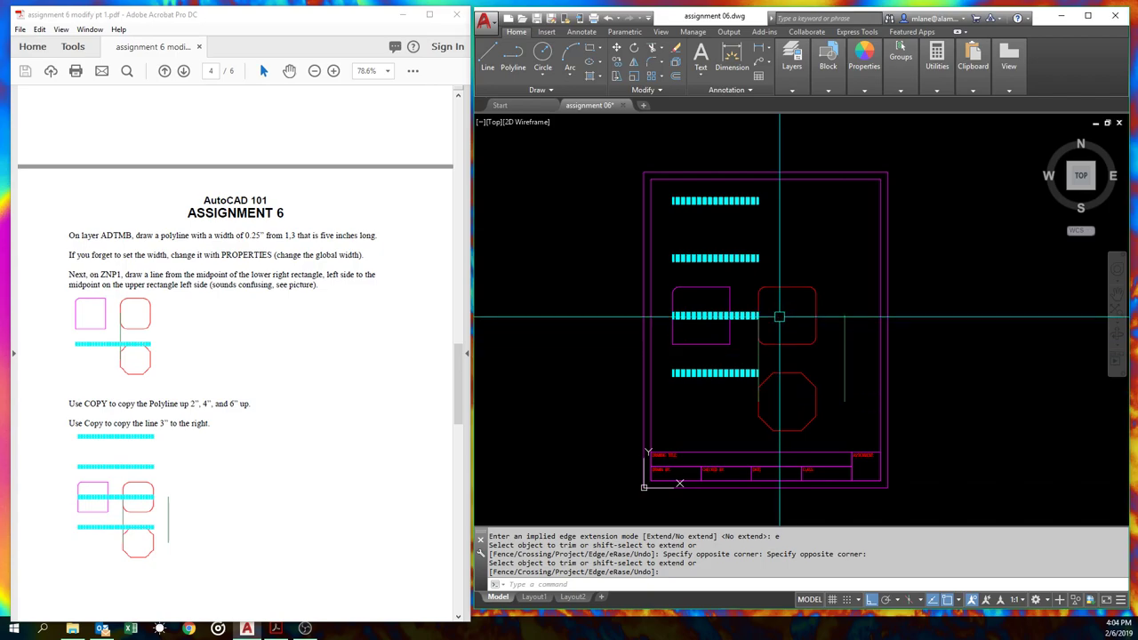
key("Escape")
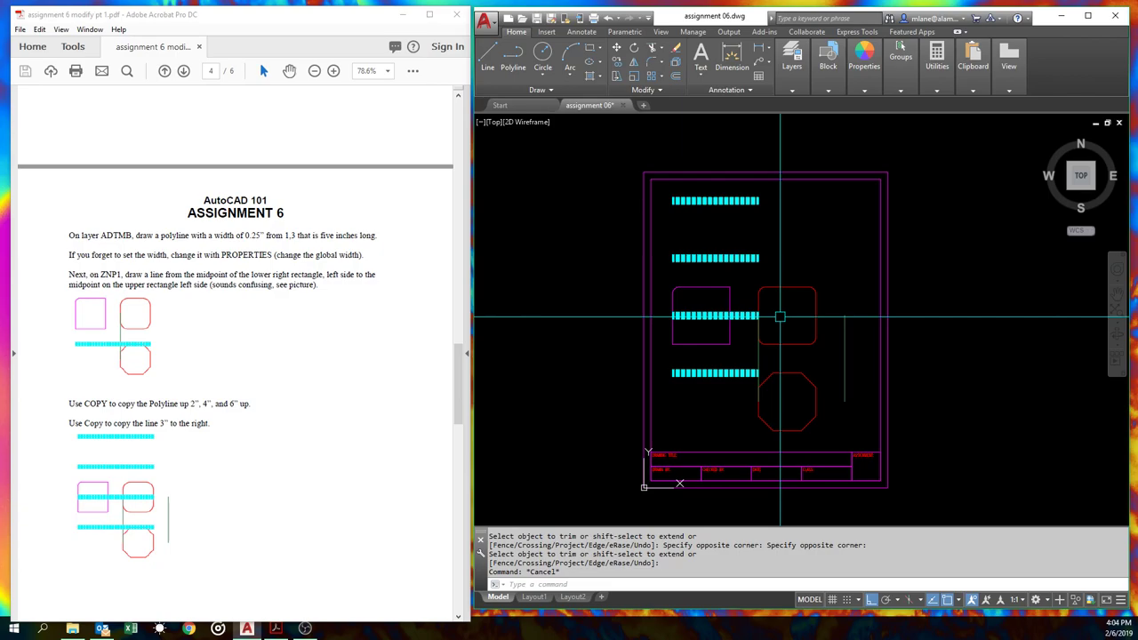
type("c")
key("Return")
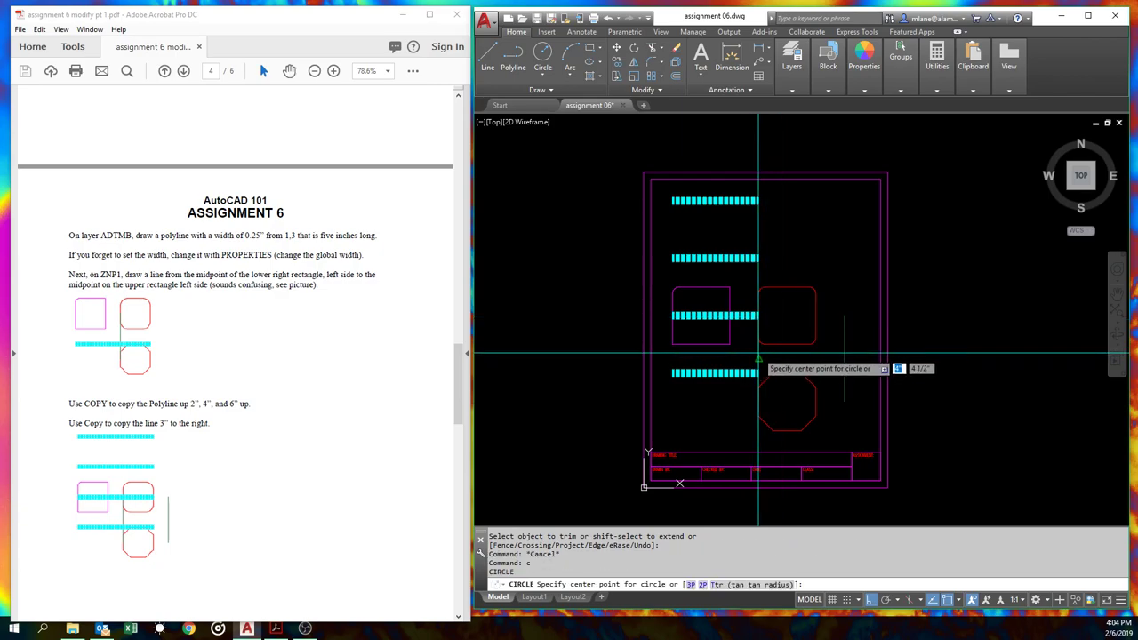
key("Escape")
key("Escape")
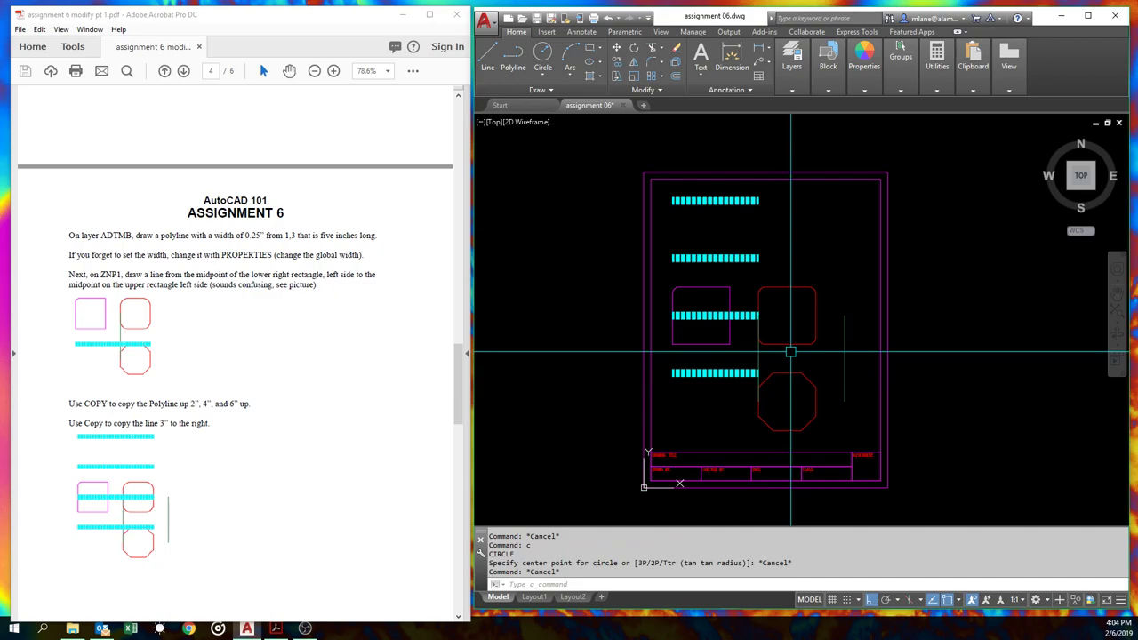
Undo the cancelled circle and both Trim operations on the wide polylines.
type("u")
key("Return")
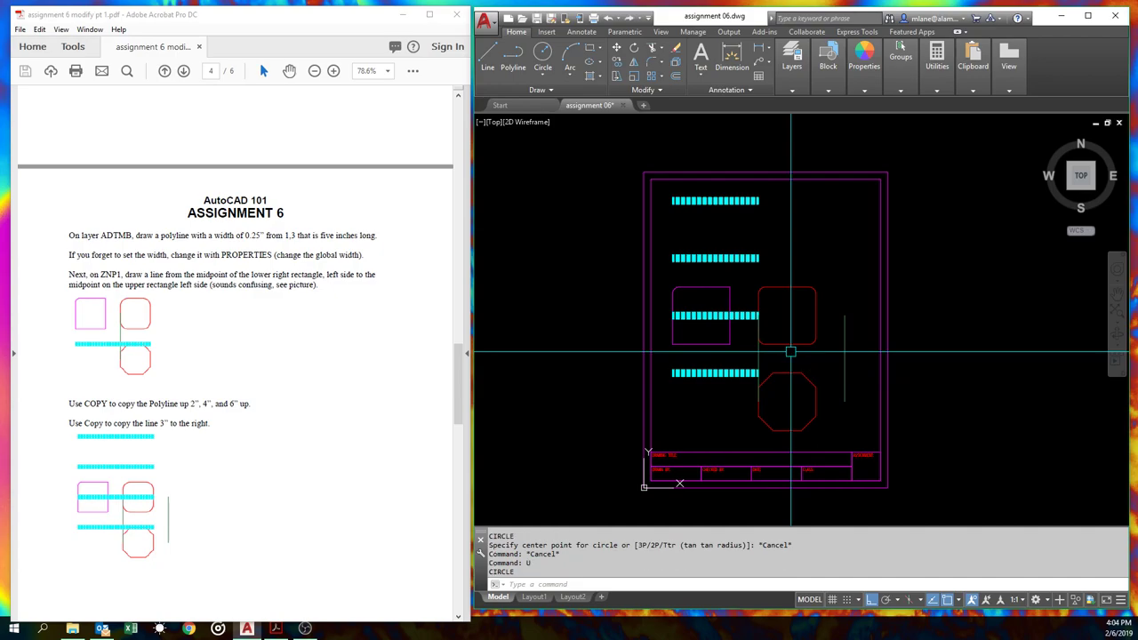
type("u")
key("Return")
type("u")
key("Return")
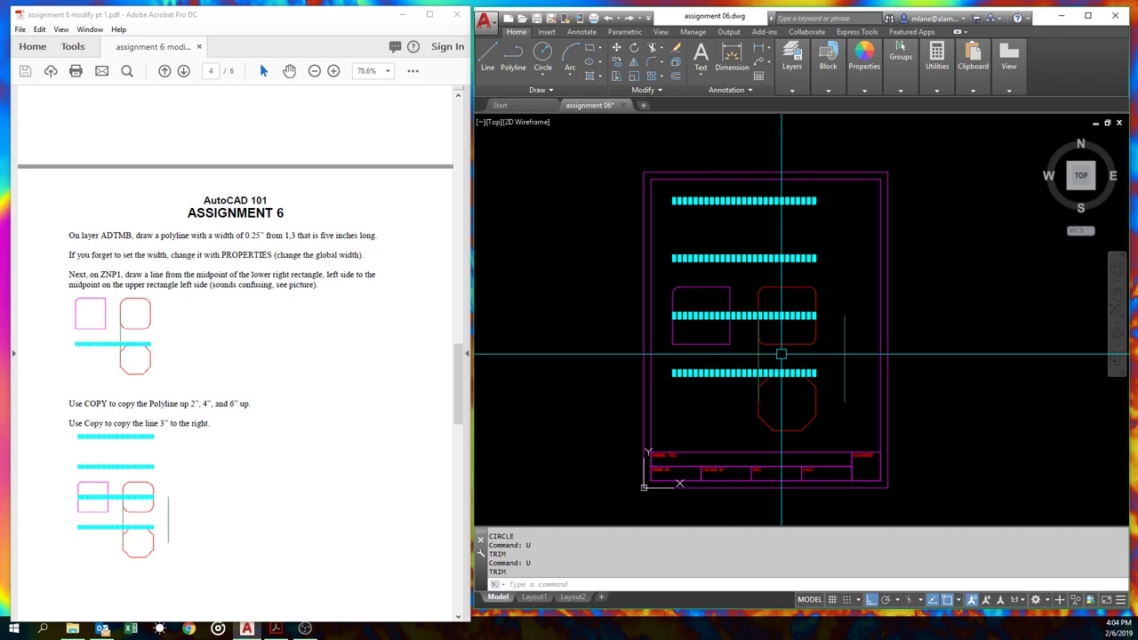
Set Trim's Edge option to Extend with the original vertical line as cutting edge, without trimming anything.
type("tr")
key("Return")
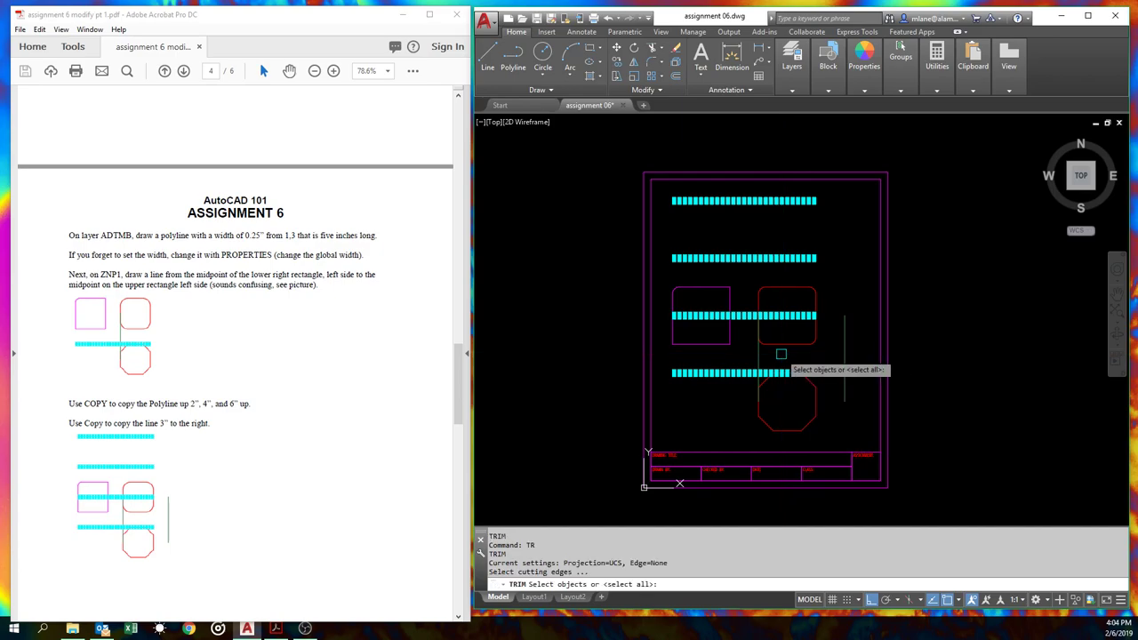
left_click(758, 354)
key("Return")
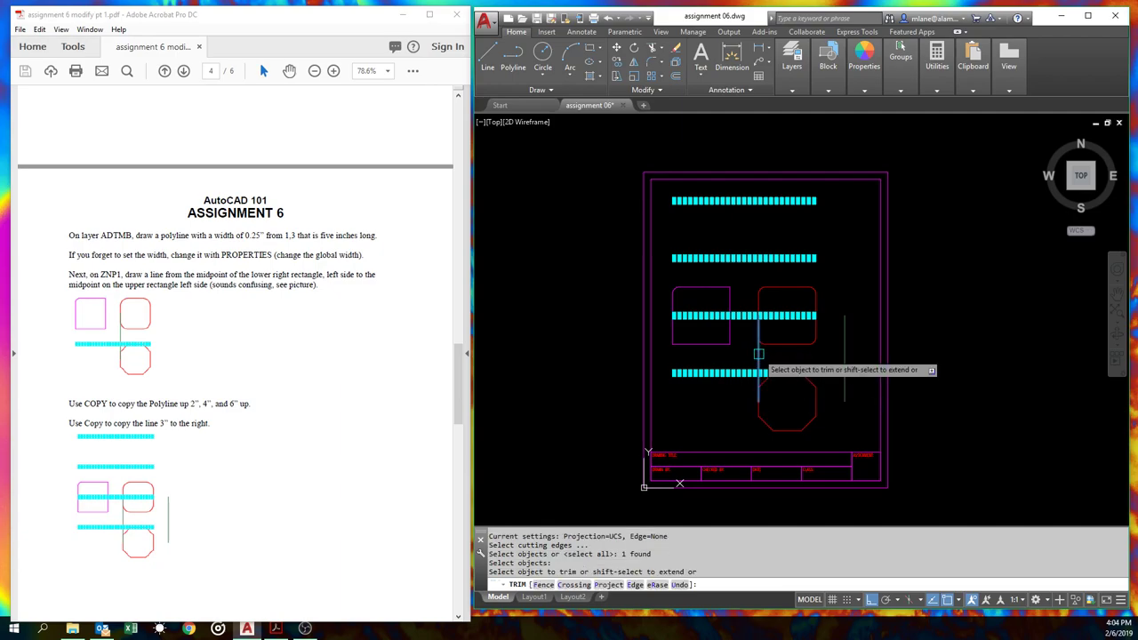
type("e")
key("Return")
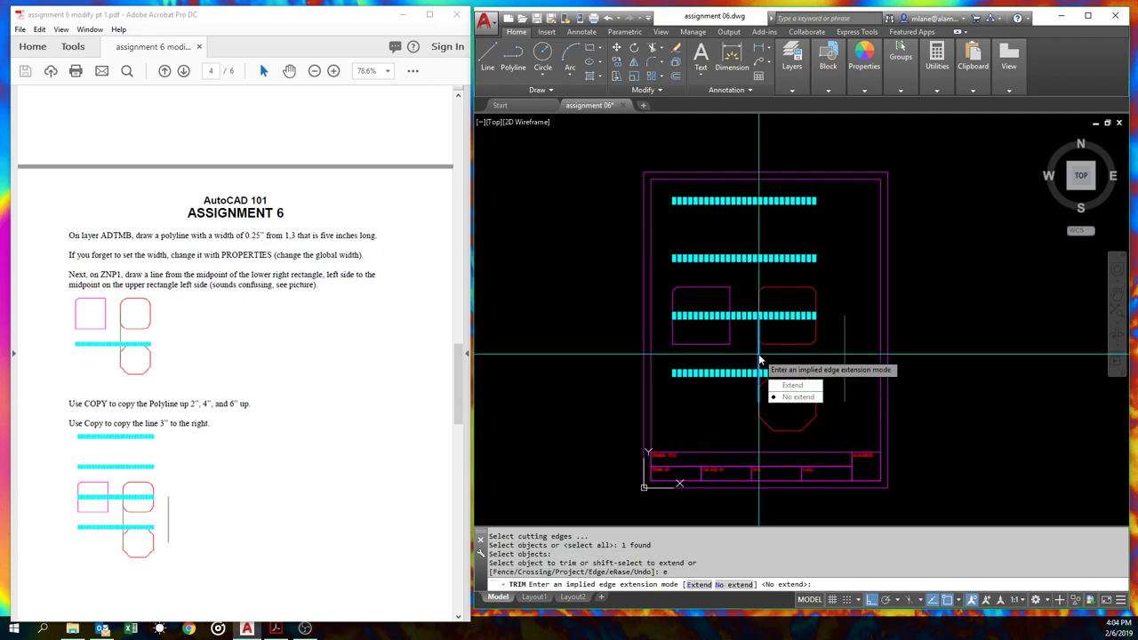
type("e")
key("Return")
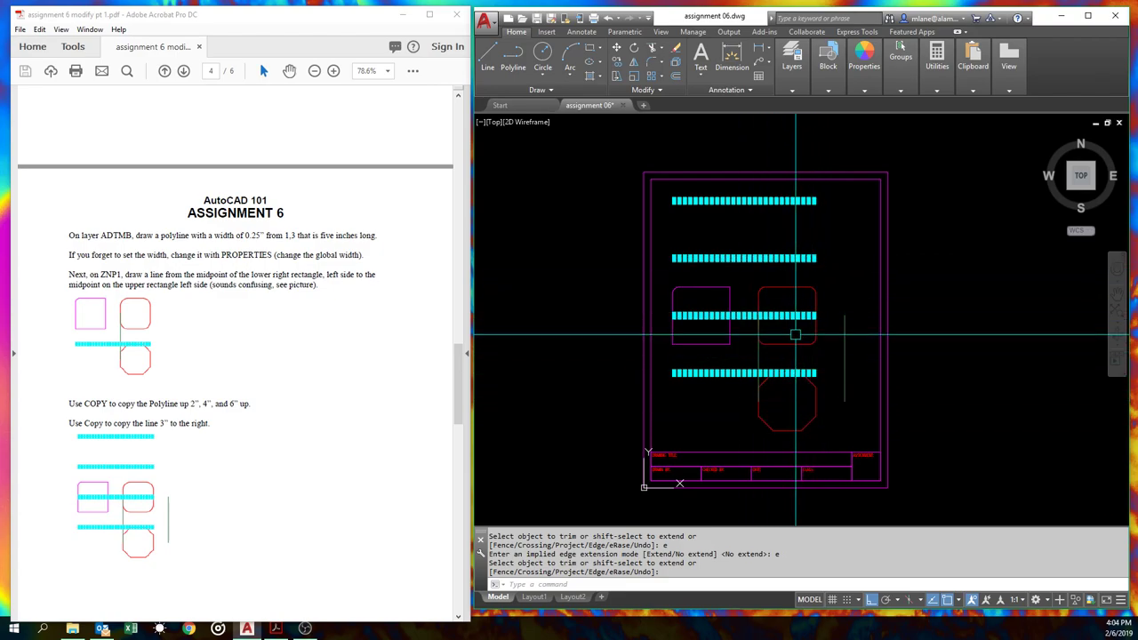
Freeze the layer of the red rounded rectangle and octagon by picking the rectangle.
left_click(798, 91)
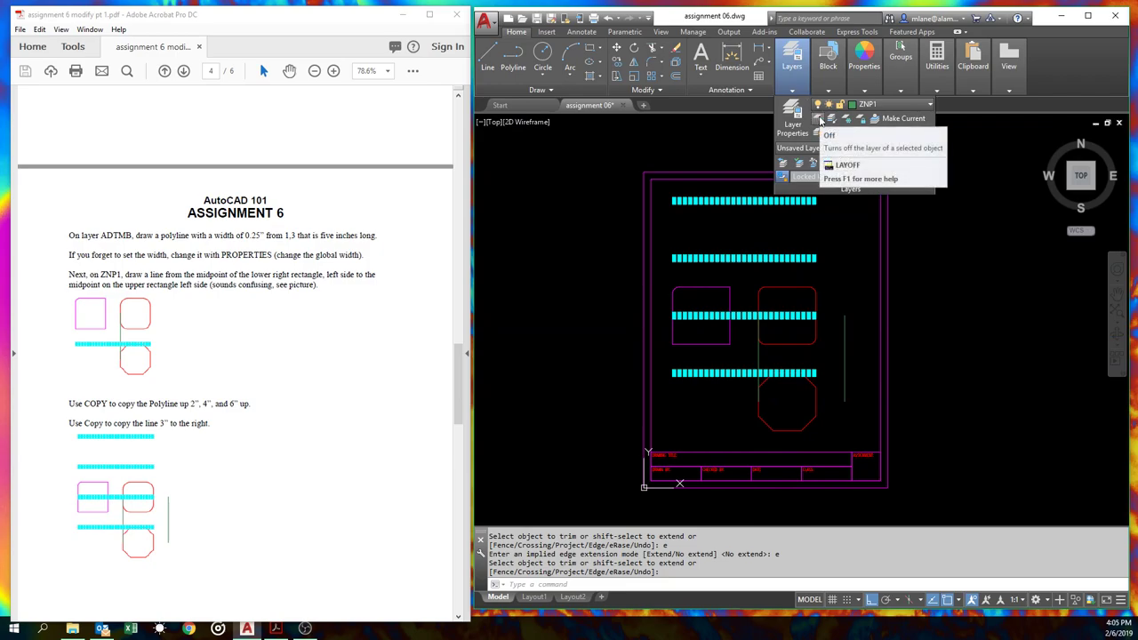
left_click(846, 122)
left_click(801, 285)
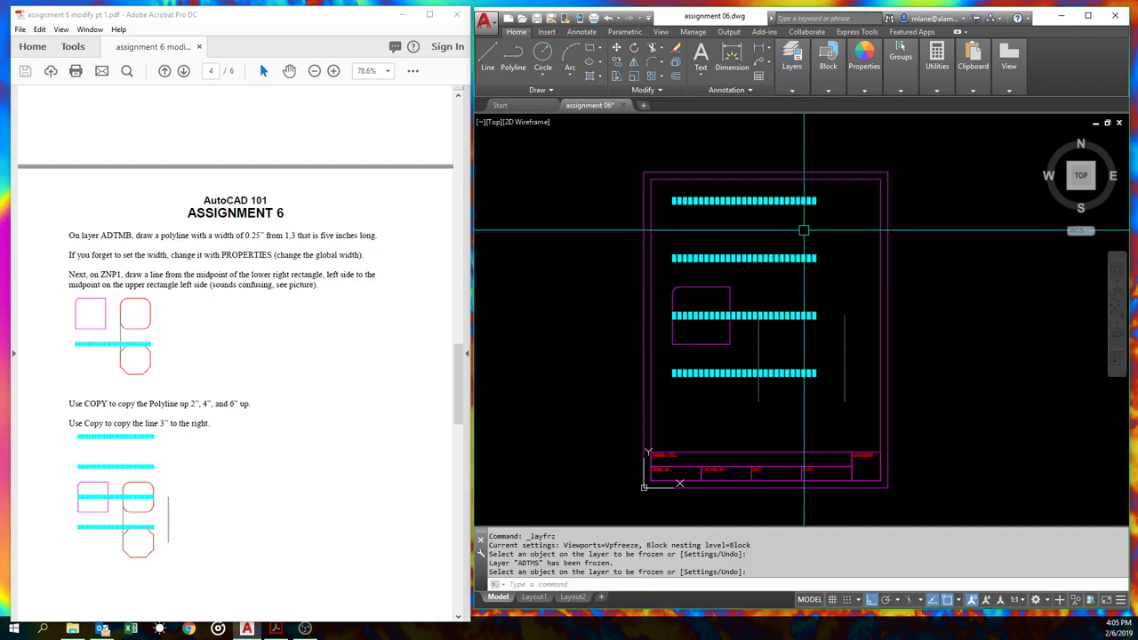
key("Escape")
Trim all four wide polylines right of the original vertical line with one crossing window, using that line as cutting edge.
type("TR")
key("Return")
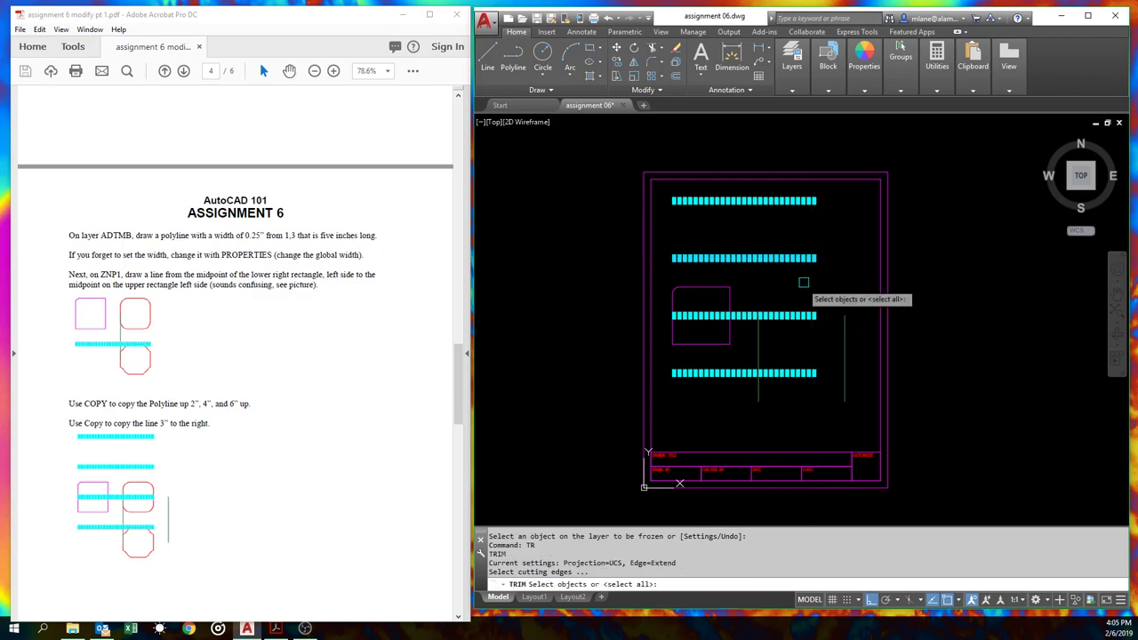
left_click(758, 351)
key("Return")
left_click(787, 432)
left_click(805, 218)
left_click(805, 188)
left_click(788, 201)
key("Return")
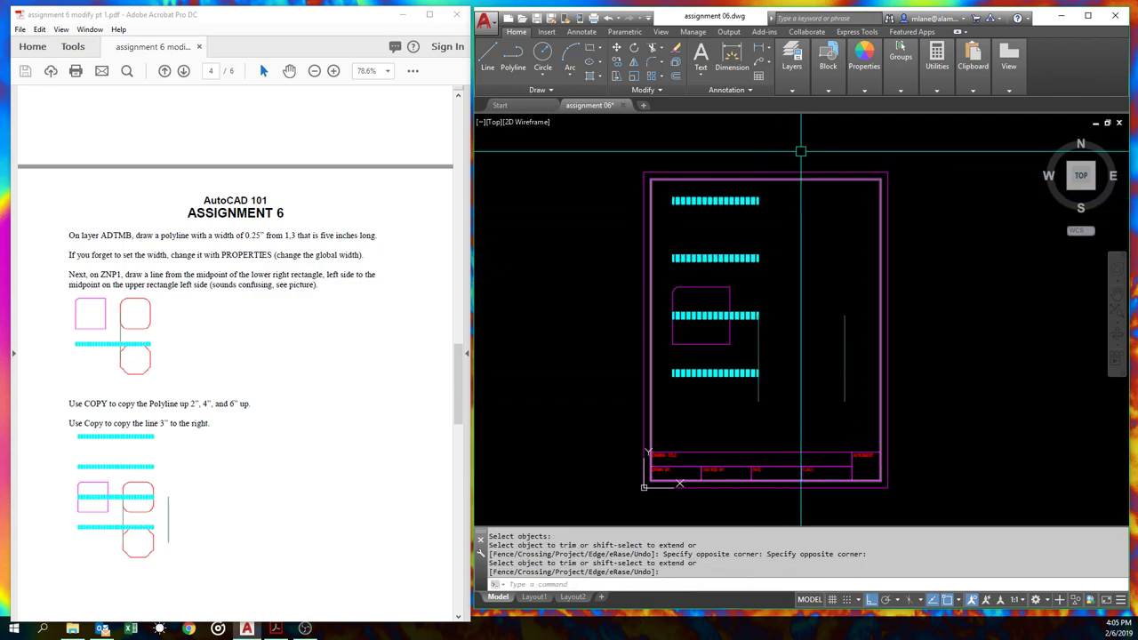
Thaw the ADTMS layer.
left_click(792, 93)
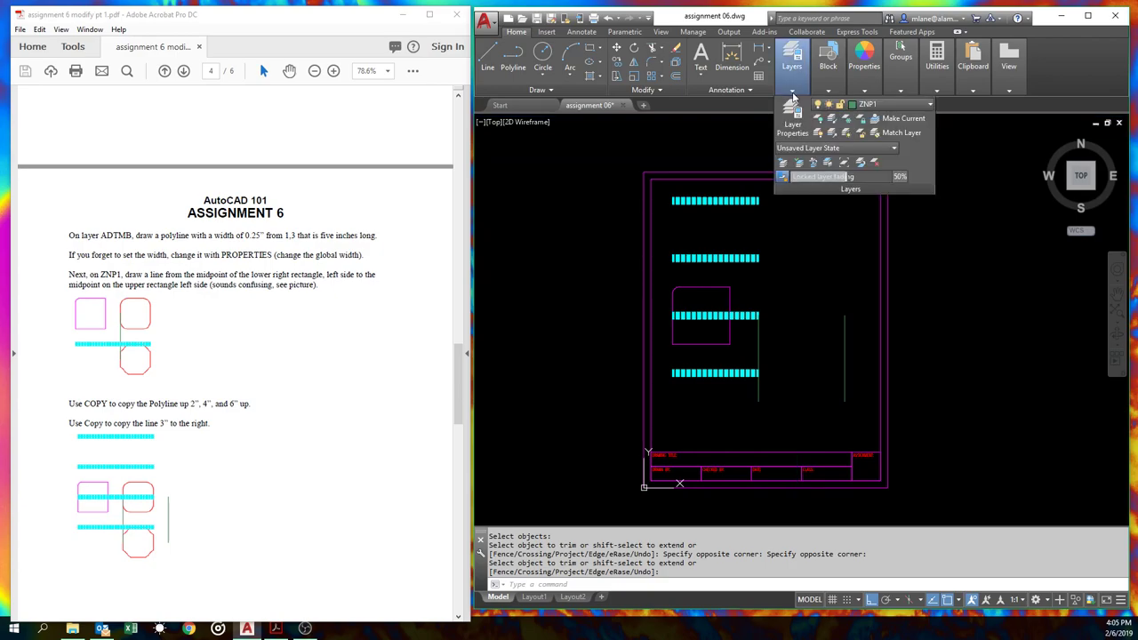
left_click(897, 104)
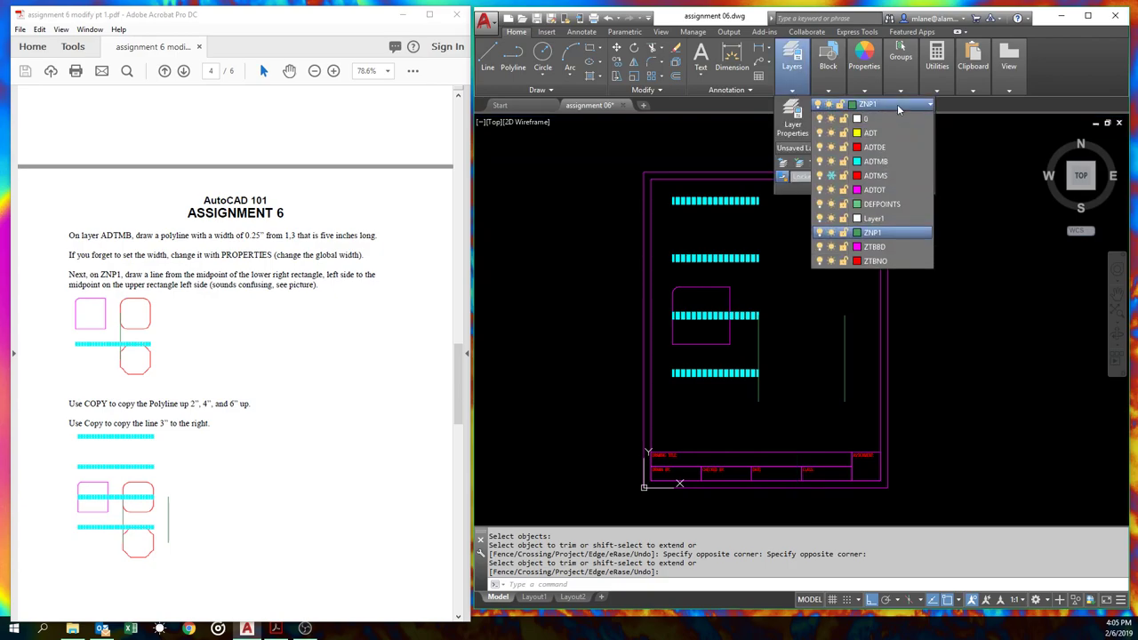
left_click(830, 177)
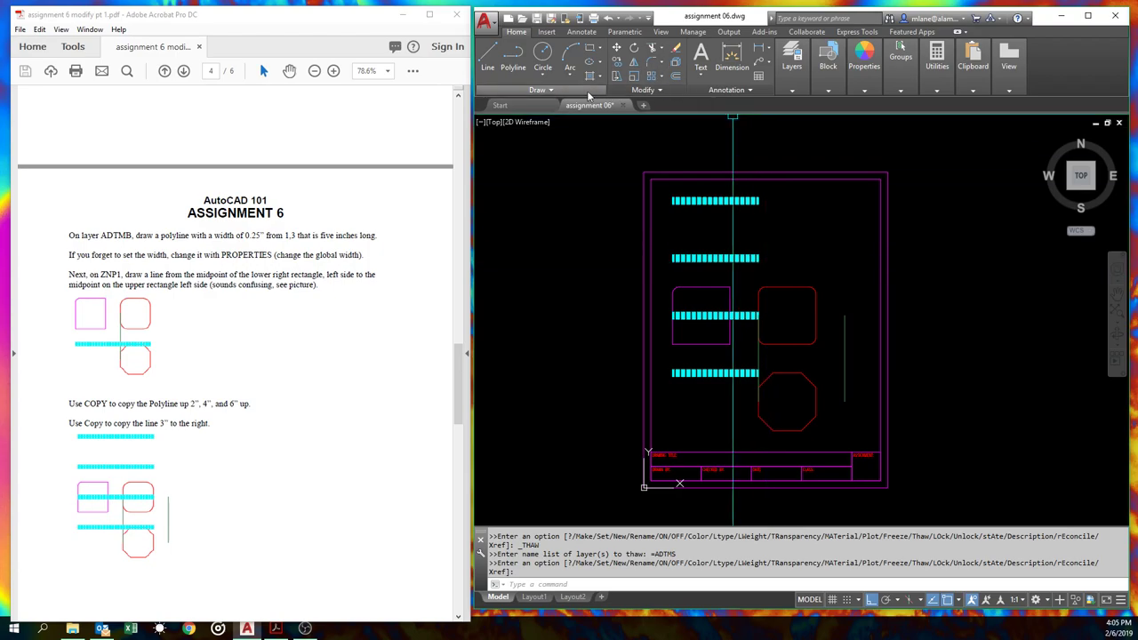
left_click(537, 90)
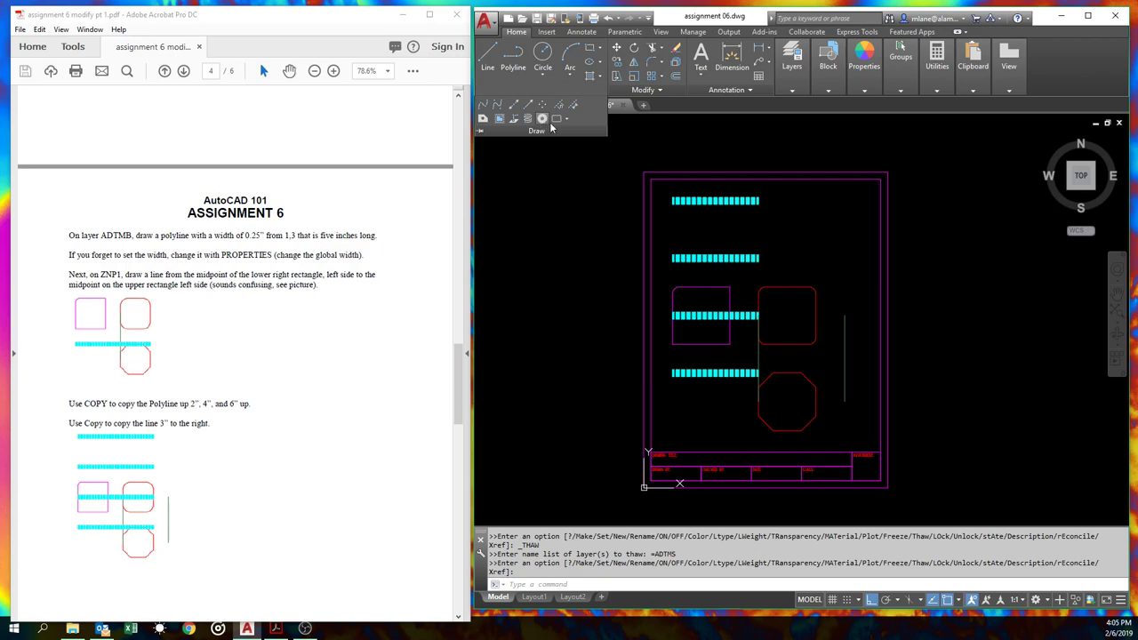
left_click(669, 142)
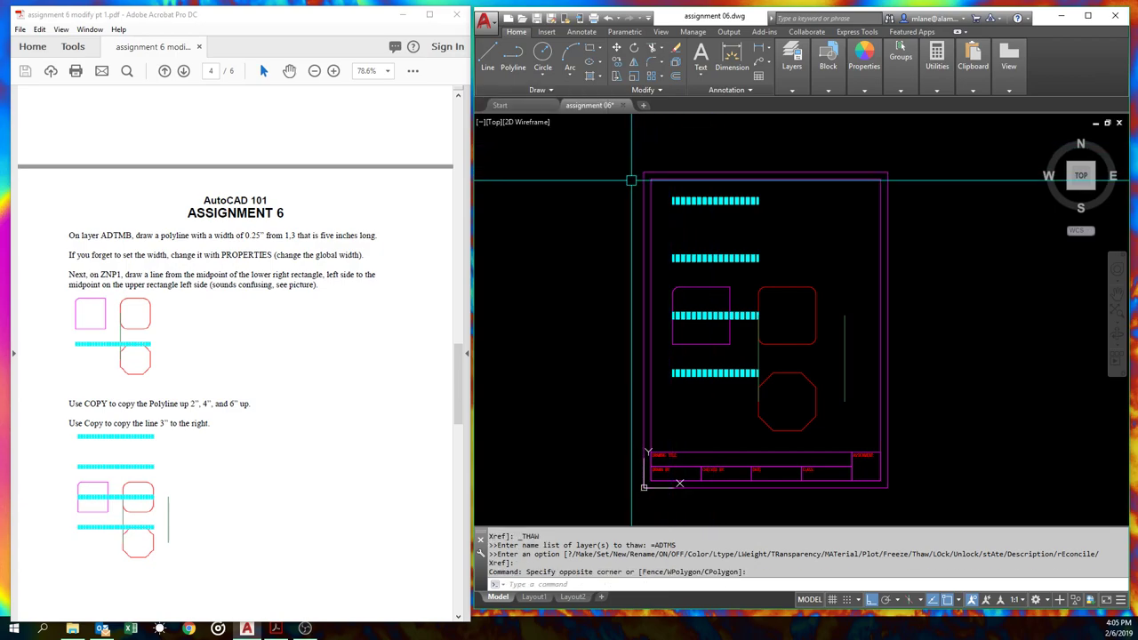
type("do")
key("Return")
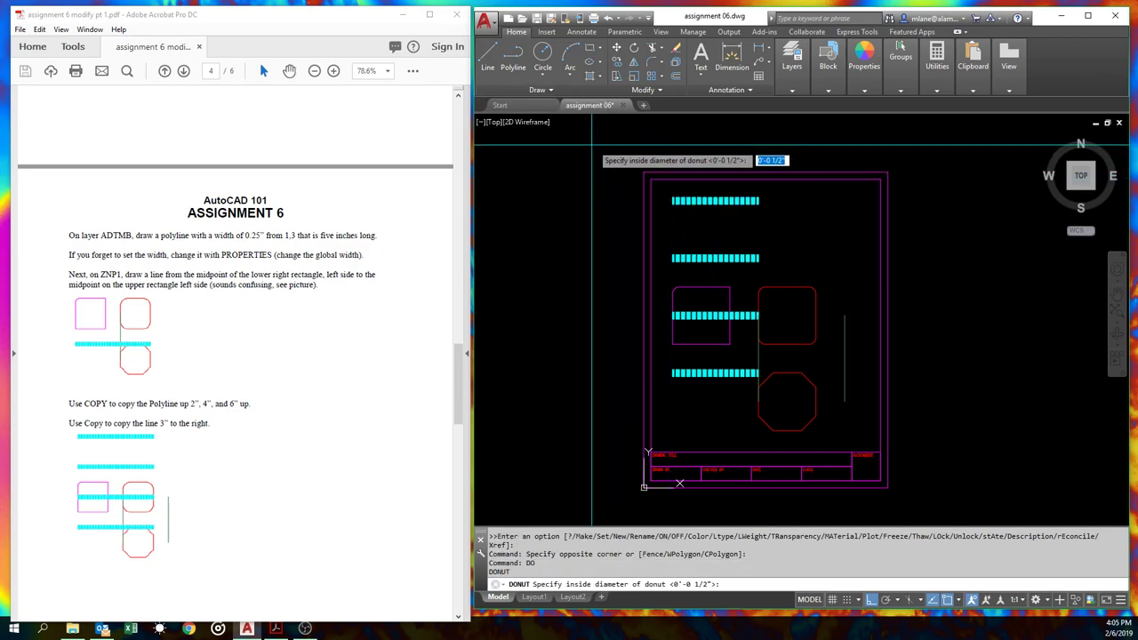
left_click(557, 91)
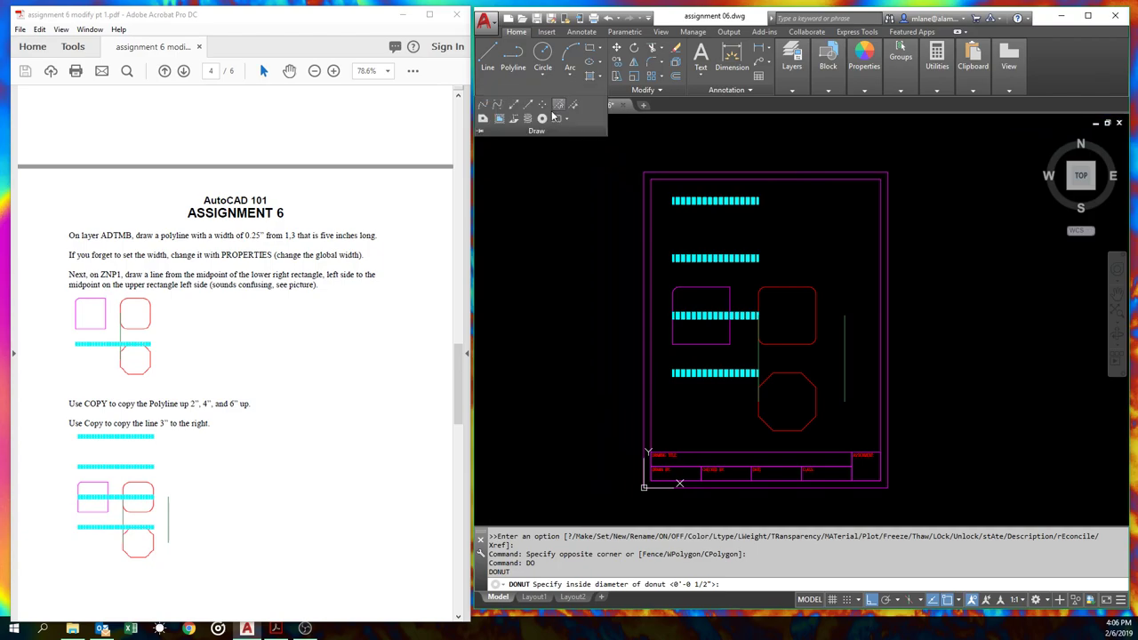
left_click(542, 118)
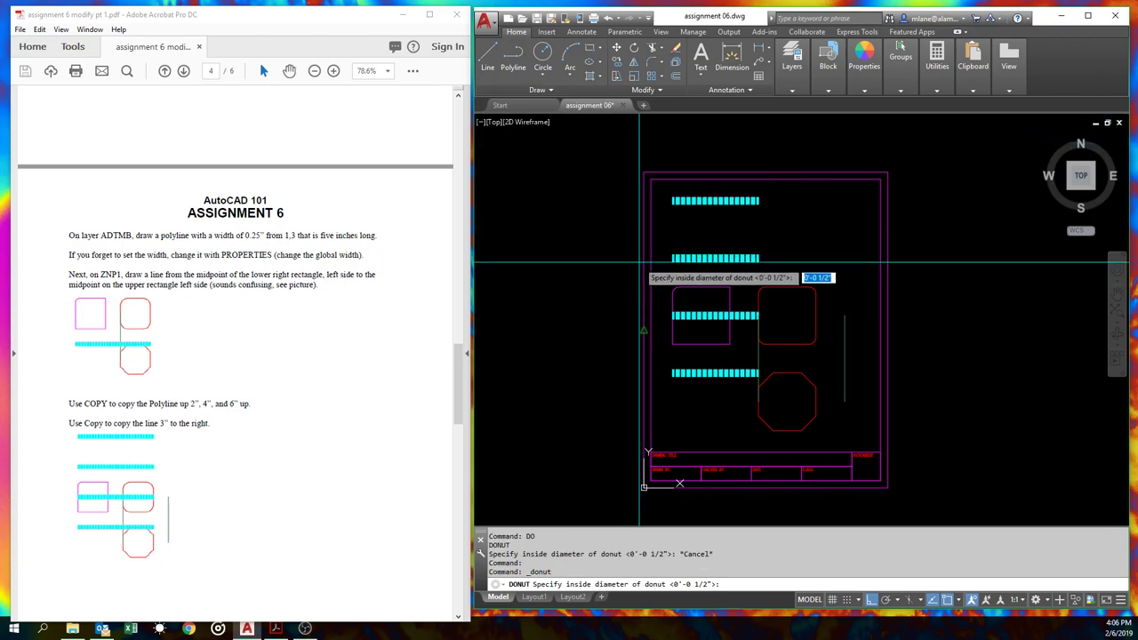
key("Escape")
key("Escape")
key("Escape")
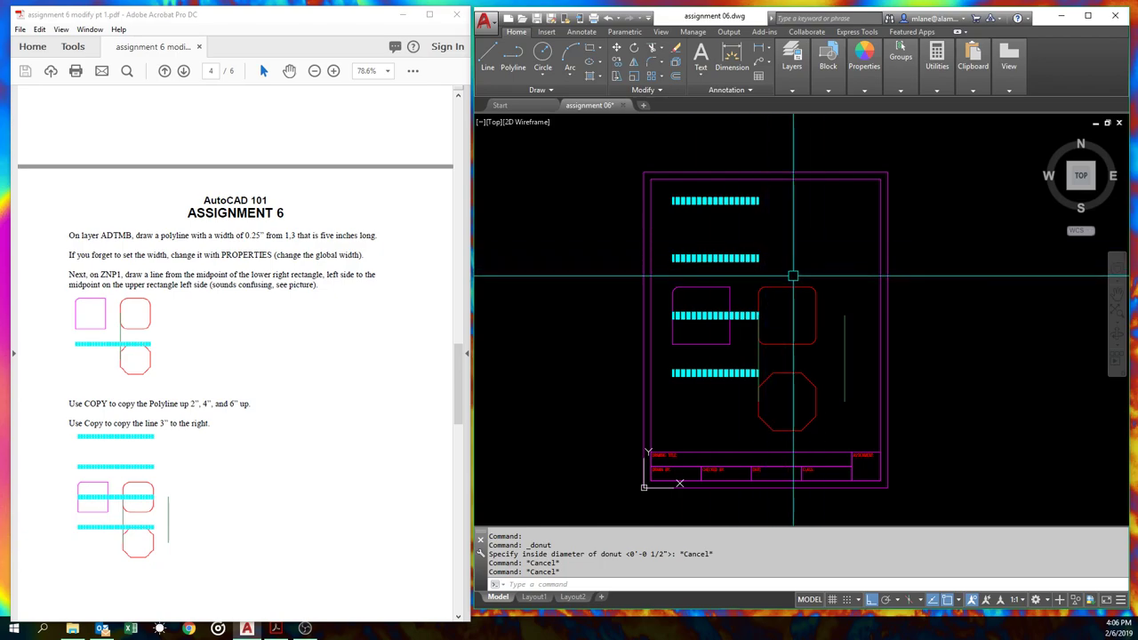
Extend all four wide polylines to the copied vertical line, using that line as the boundary edge.
middle_click_drag(757, 350, 694, 354)
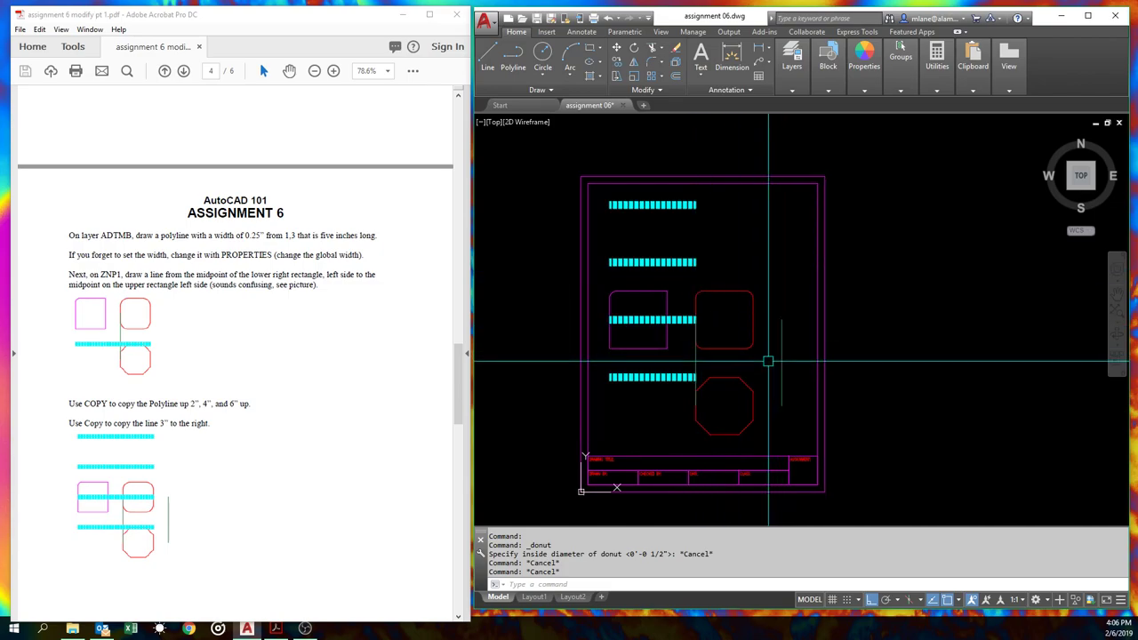
type("extend")
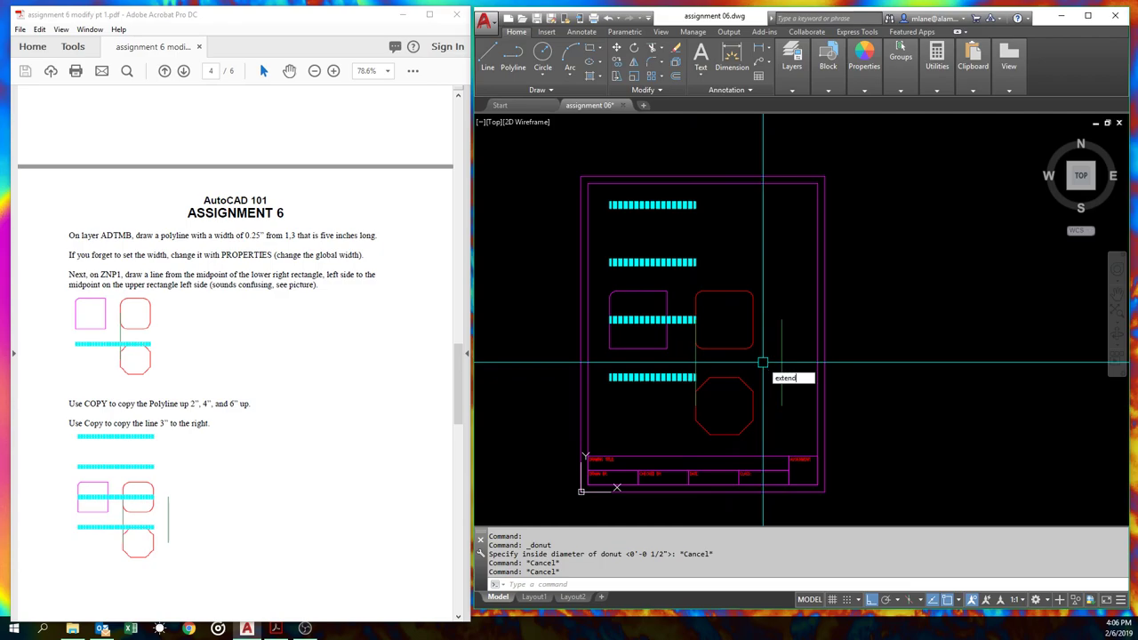
key("Return")
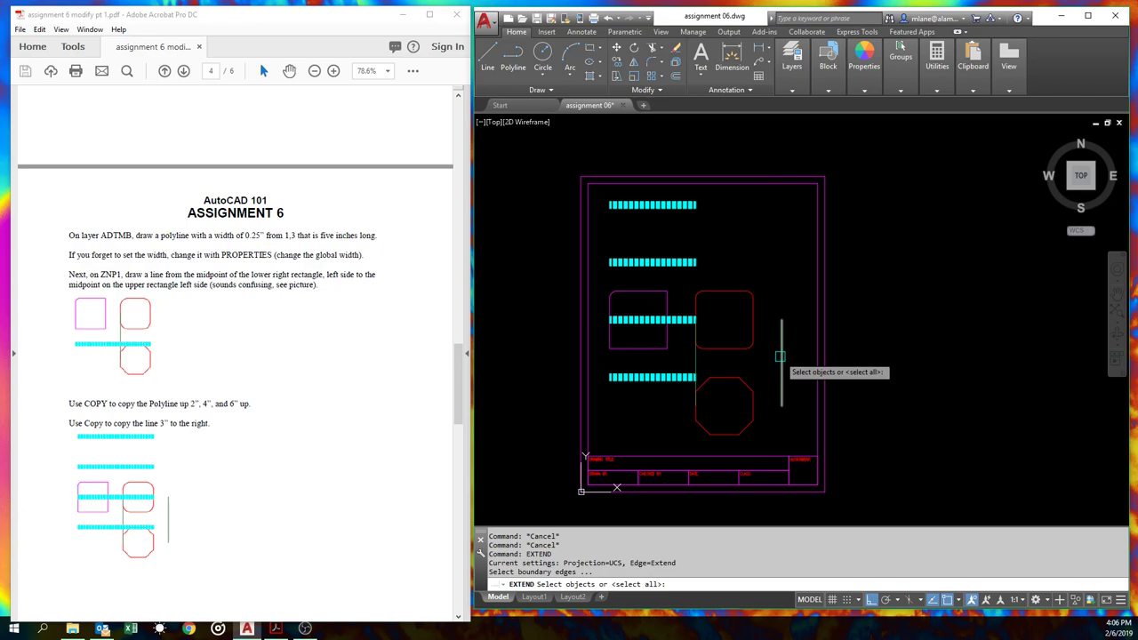
left_click(780, 357)
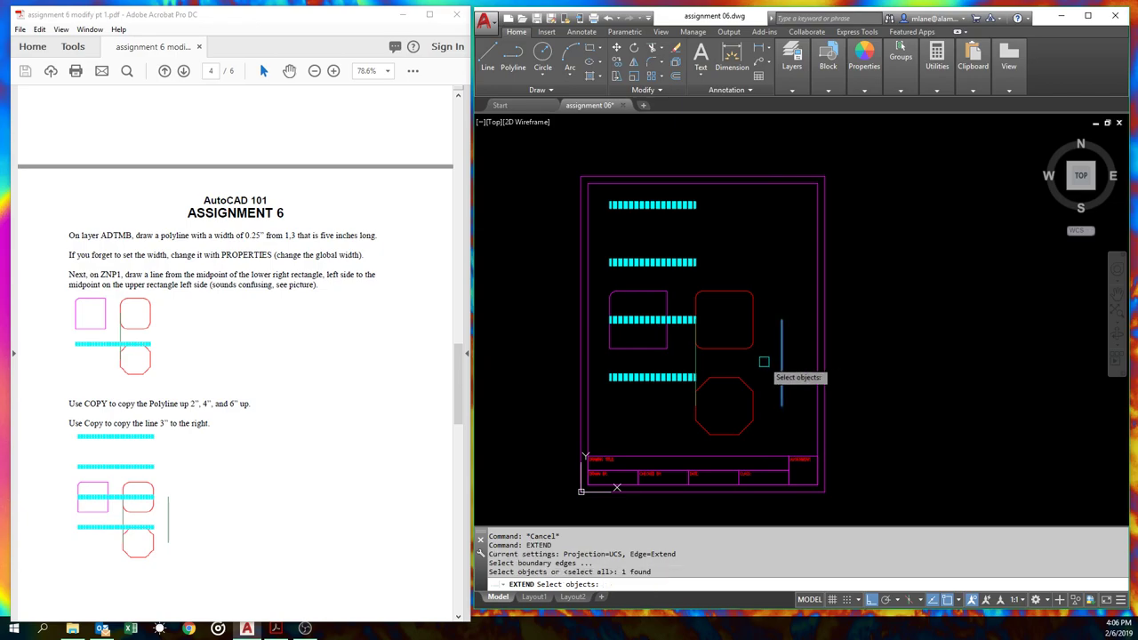
key("Return")
left_click(687, 377)
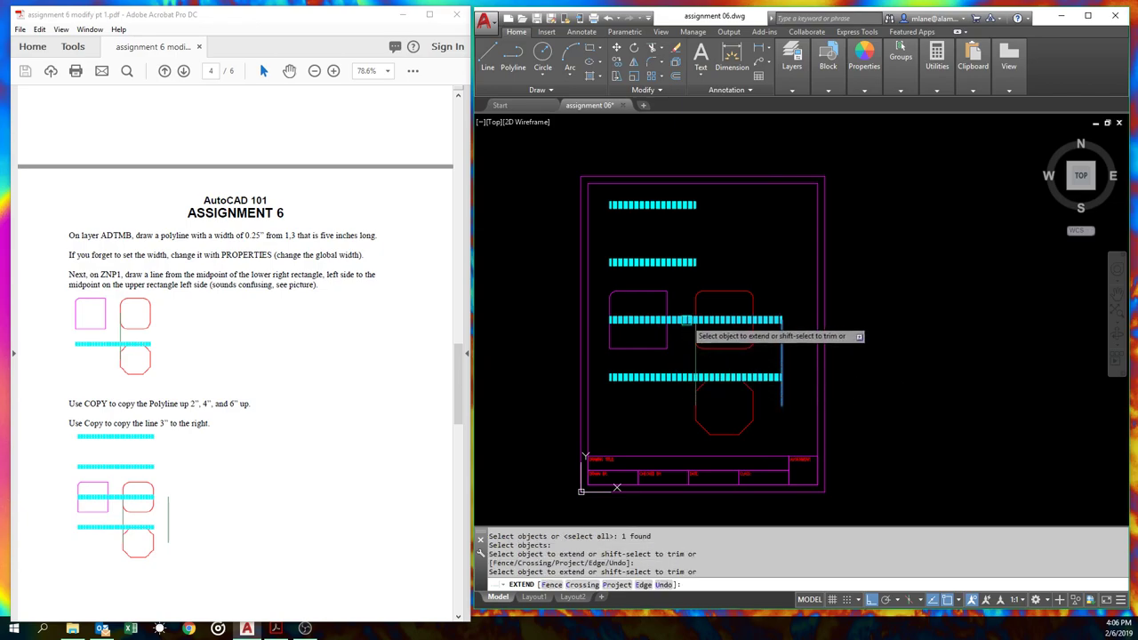
left_click(686, 320)
left_click(689, 263)
left_click(686, 206)
key("Return")
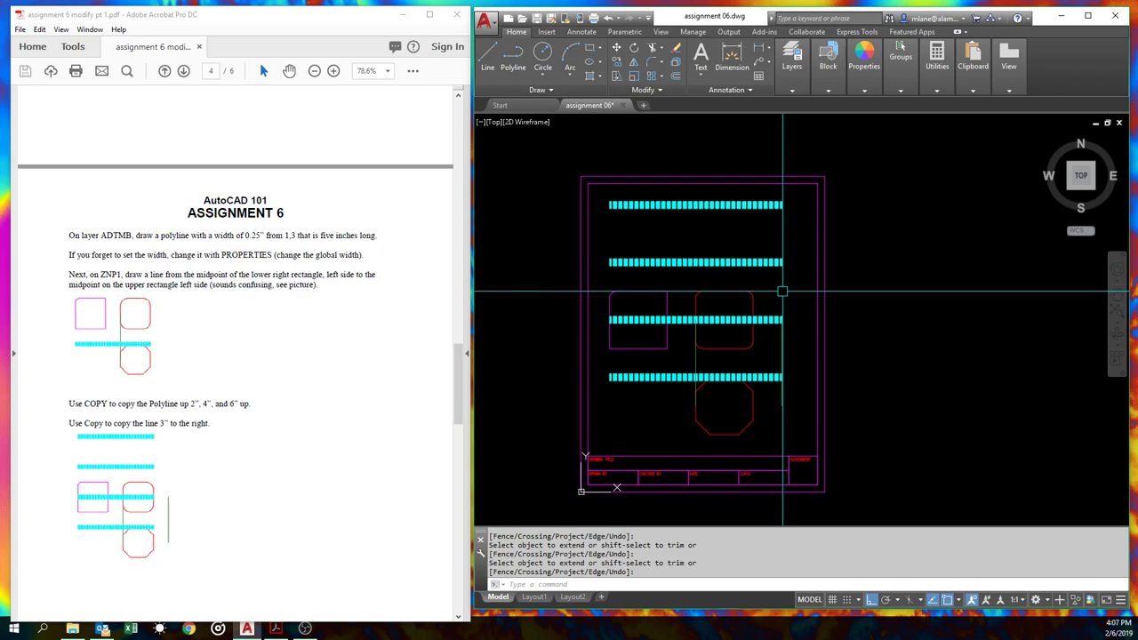
Undo the extension of the four wide polylines.
key("Return")
type("u")
key("Return")
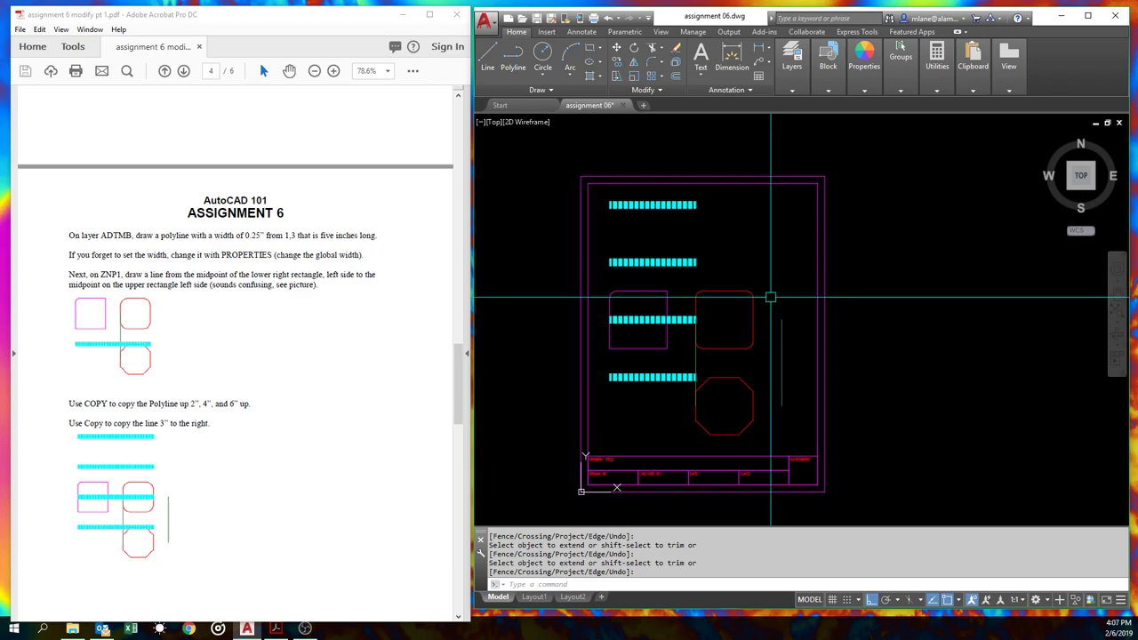
key("Escape")
key("Escape")
type("EXT")
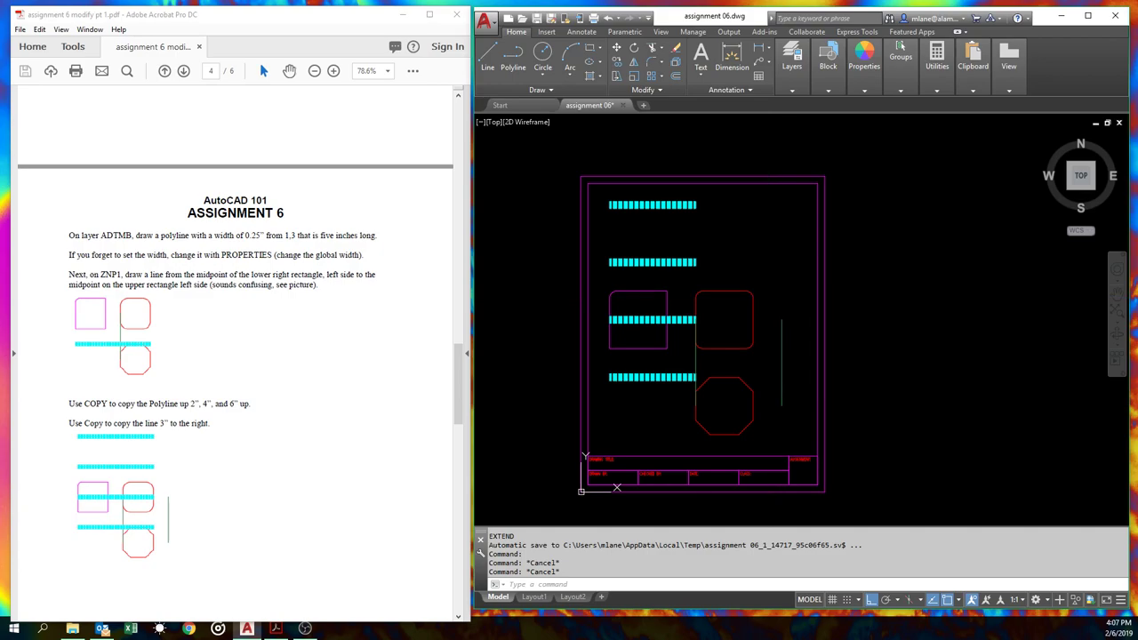
key("Return")
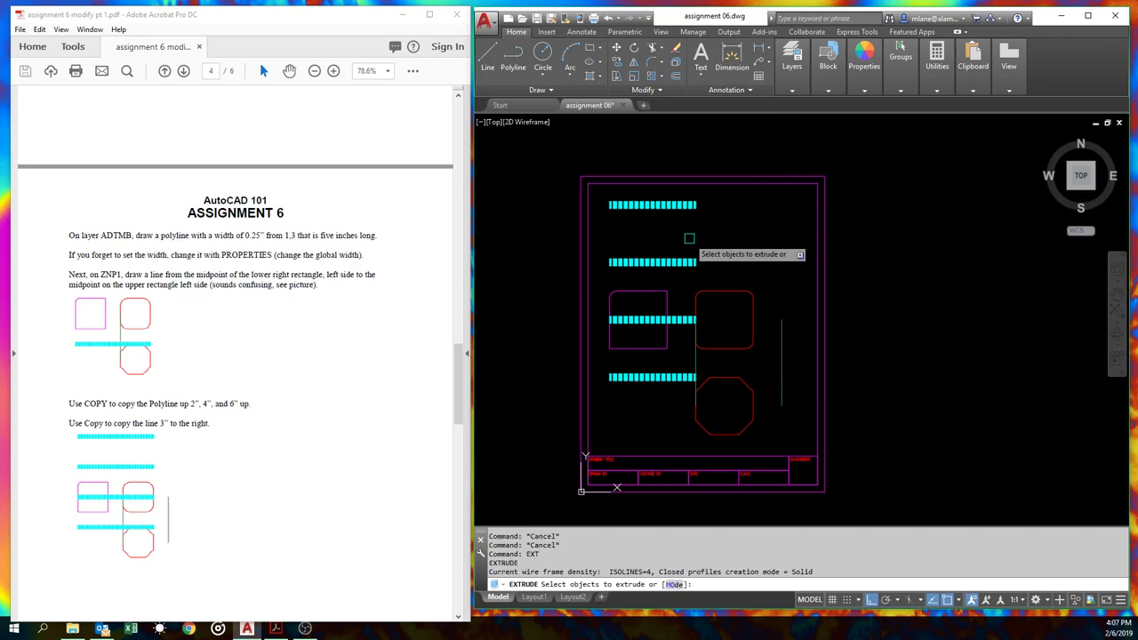
key("Escape")
key("Escape")
key("Escape")
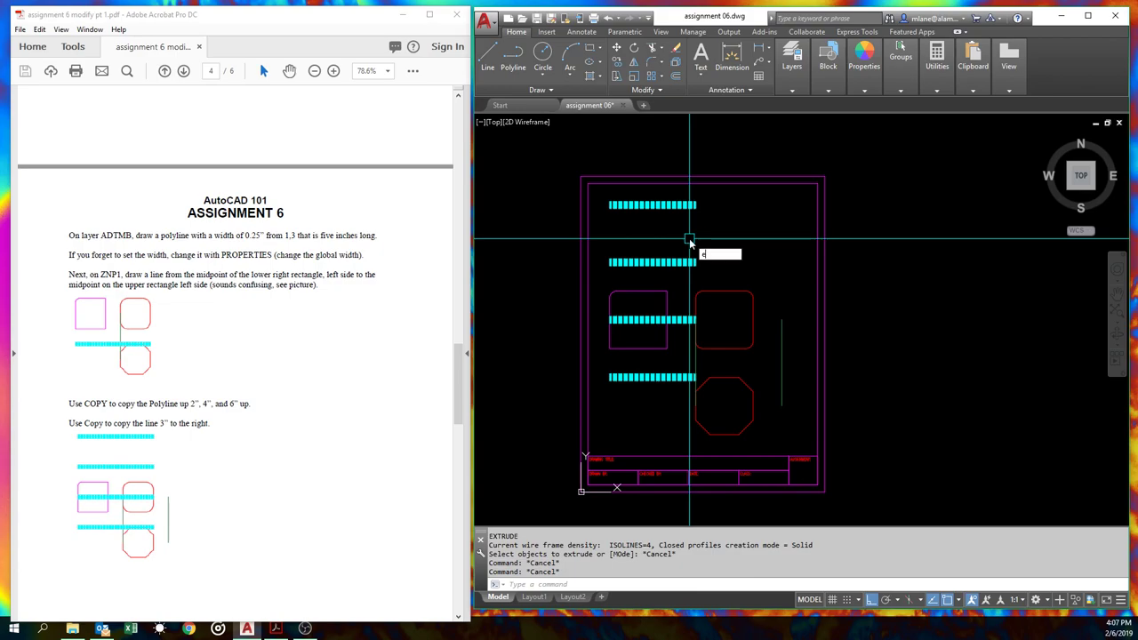
Extend the upper end of the copied vertical line to the topmost wide polyline's level, using that polyline as the boundary edge.
type("EX")
key("Return")
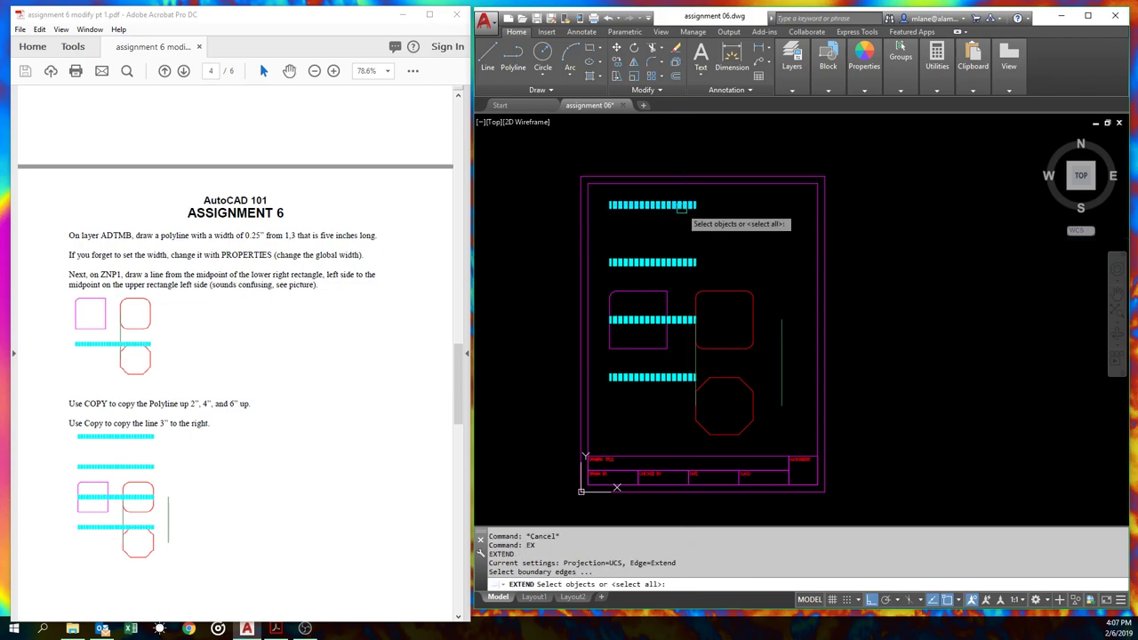
left_click(682, 206)
key("Return")
left_click(783, 328)
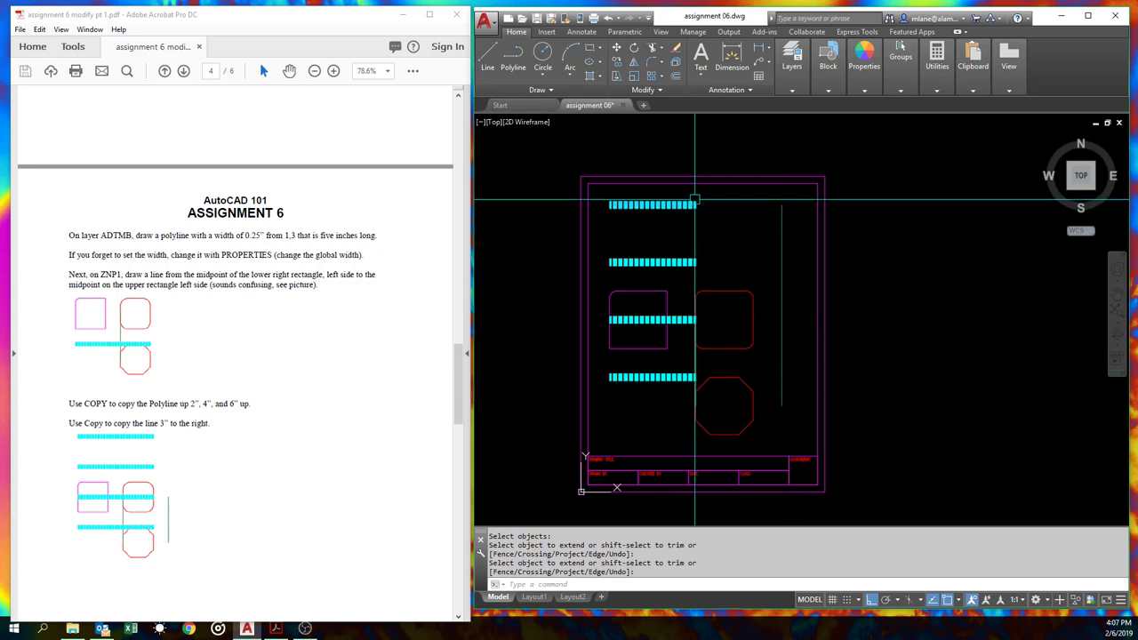